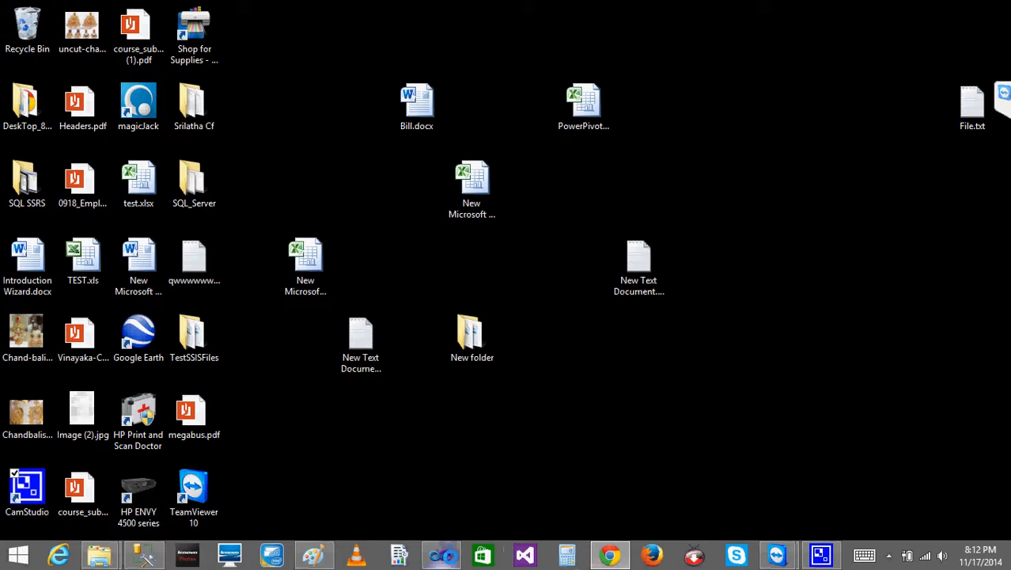
# Switch to Visual Studio and open the Incremental.dtsx package of the SSIS project
pyautogui.click(440, 554)
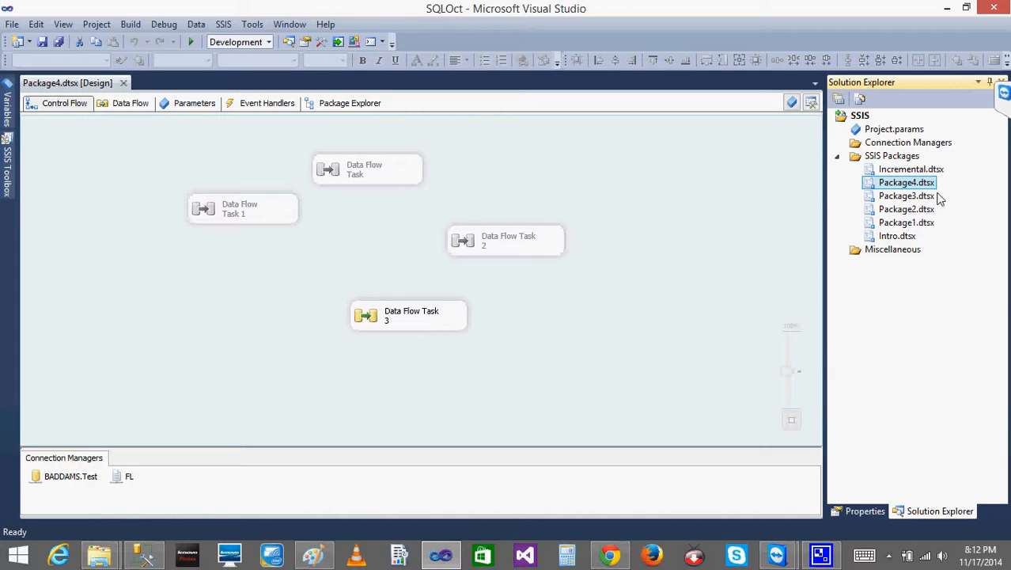
pyautogui.click(882, 174)
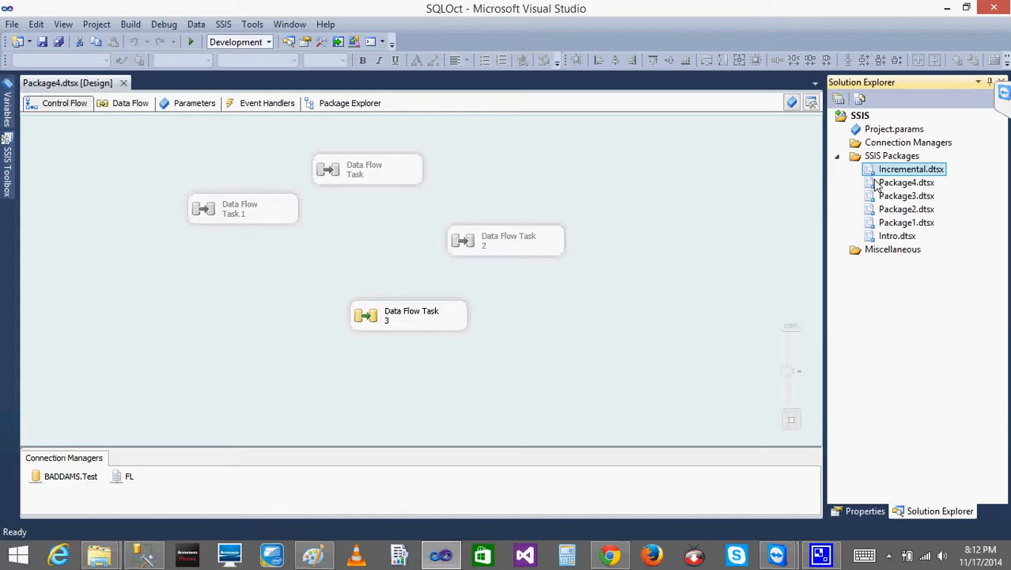
pyautogui.doubleClick(874, 172)
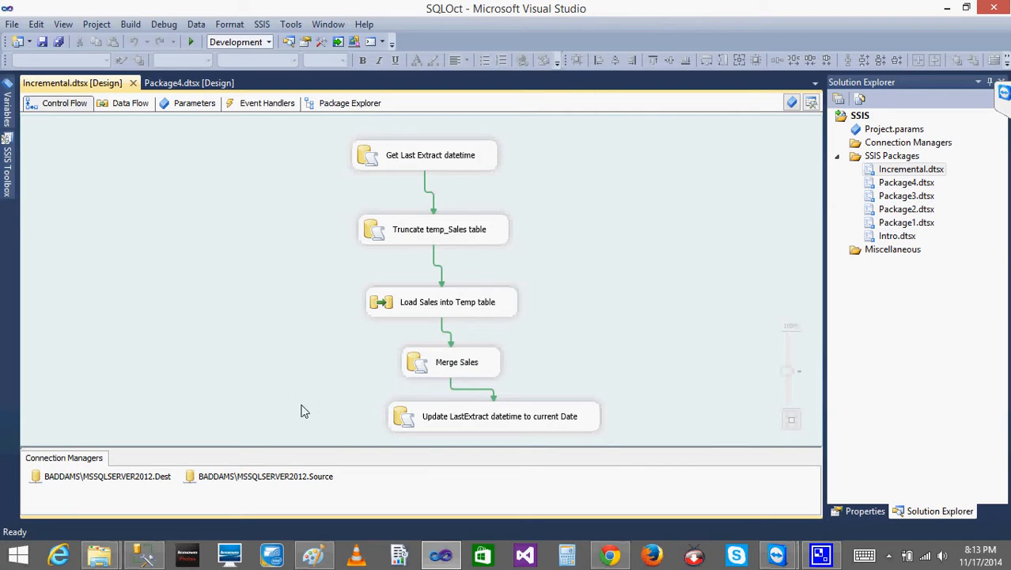
# Switch to SQL Server Management Studio and start a new server connection with Integration Services as the server type
pyautogui.click(144, 554)
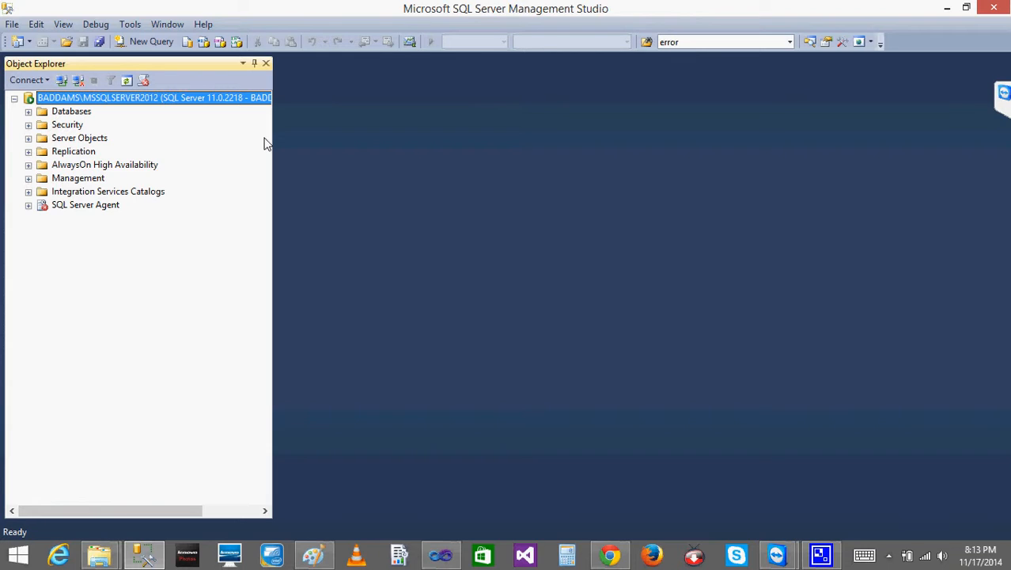
pyautogui.click(61, 80)
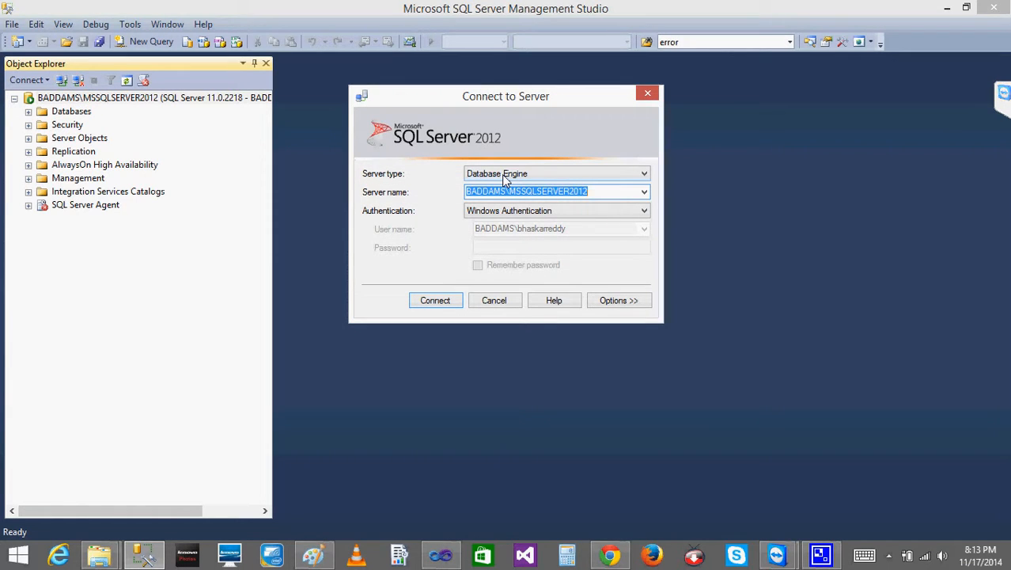
pyautogui.click(503, 179)
pyautogui.click(504, 179)
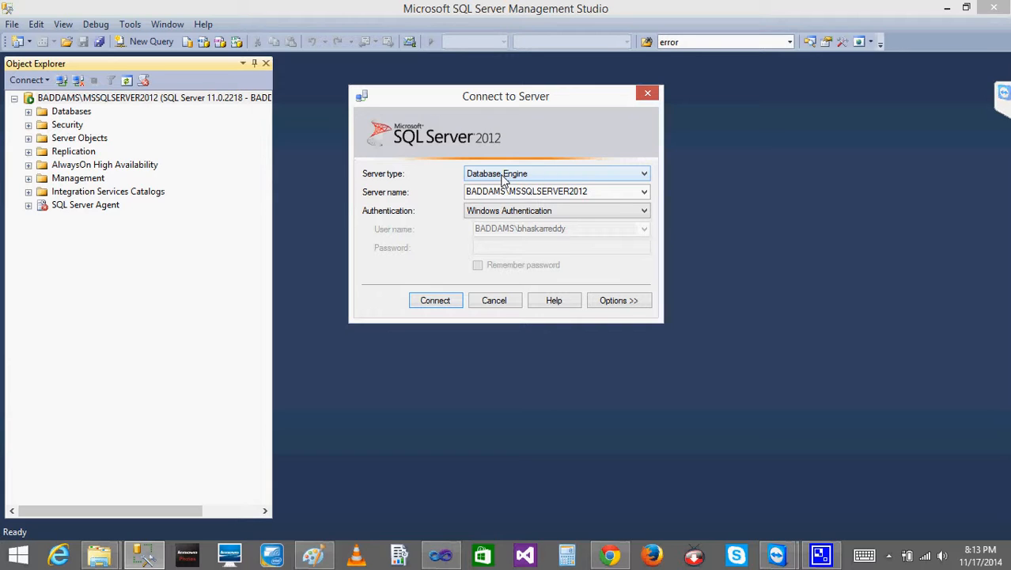
pyautogui.click(503, 178)
pyautogui.click(503, 179)
pyautogui.click(503, 179)
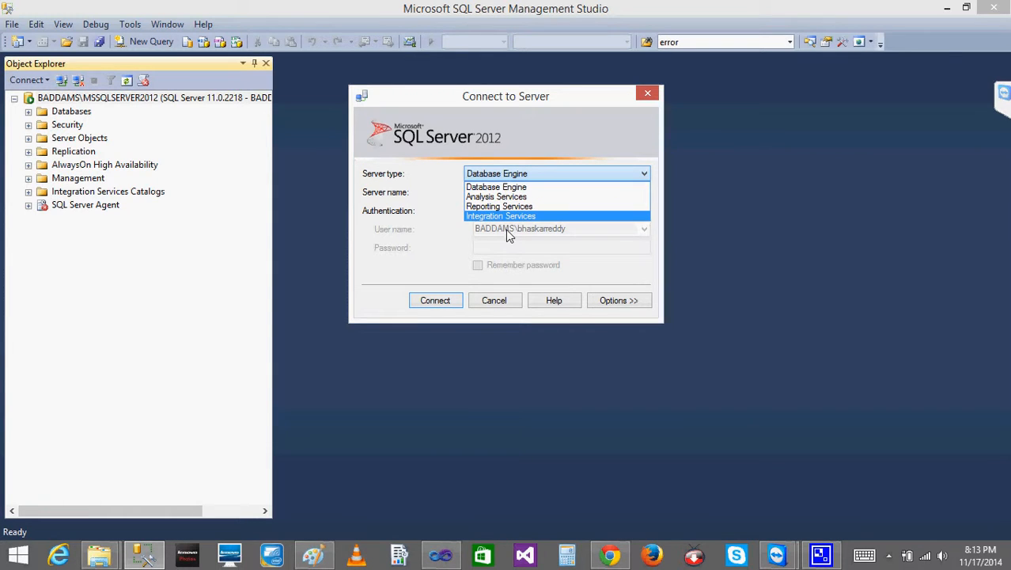
pyautogui.click(493, 175)
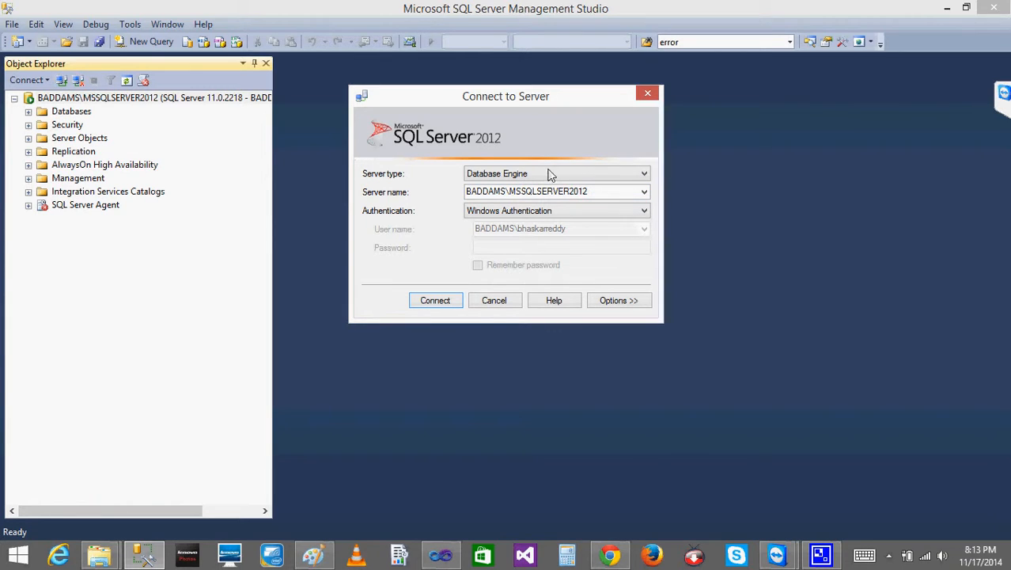
pyautogui.click(506, 173)
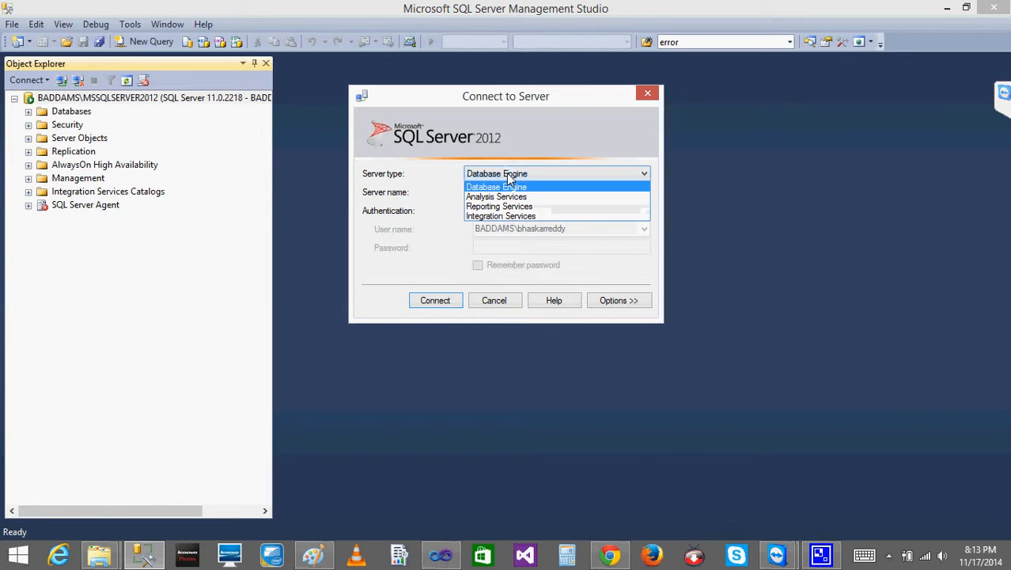
pyautogui.click(542, 216)
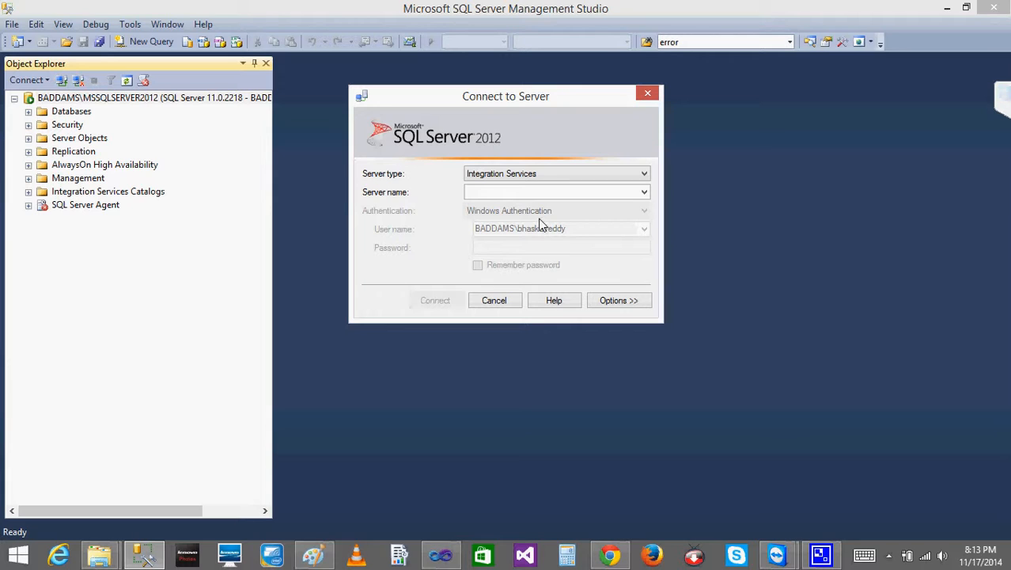
# Try Analysis Services and Reporting Services as the server type of the connection
pyautogui.click(65, 98)
pyautogui.click(591, 175)
pyautogui.click(499, 198)
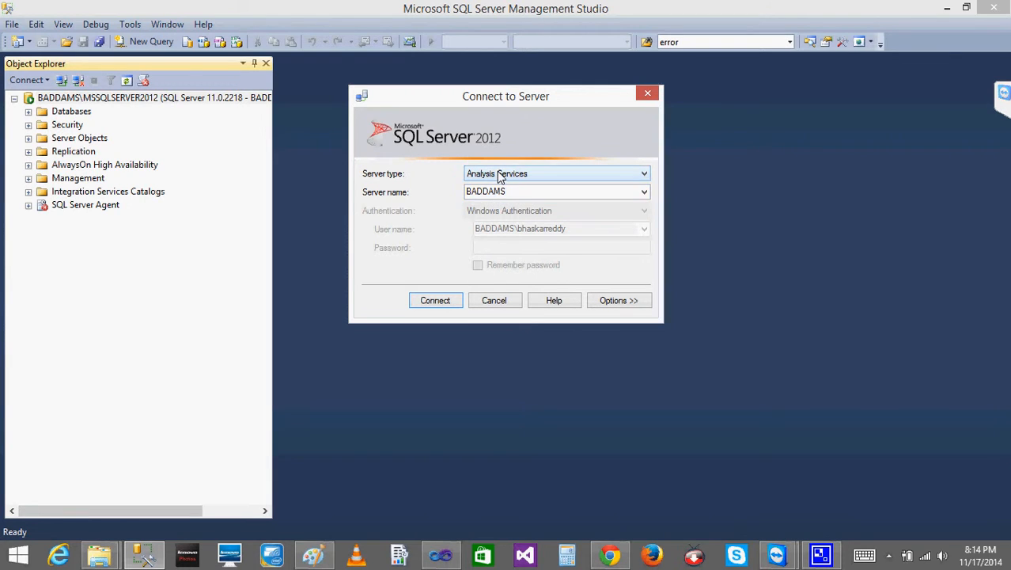
pyautogui.click(501, 174)
pyautogui.click(519, 205)
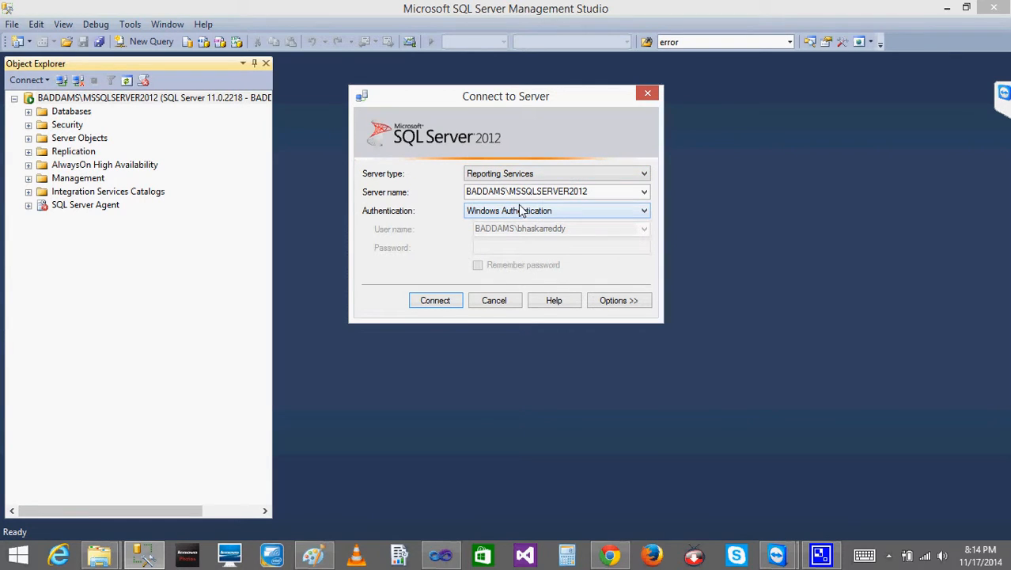
# Set the server type to Integration Services and browse for the local Integration Services server as the server name
pyautogui.click(515, 174)
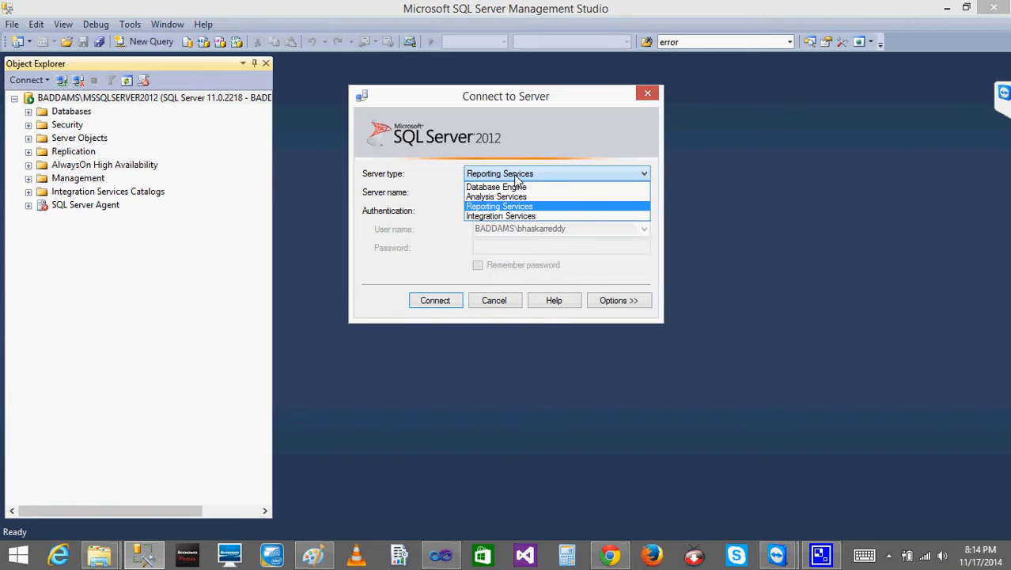
pyautogui.click(512, 217)
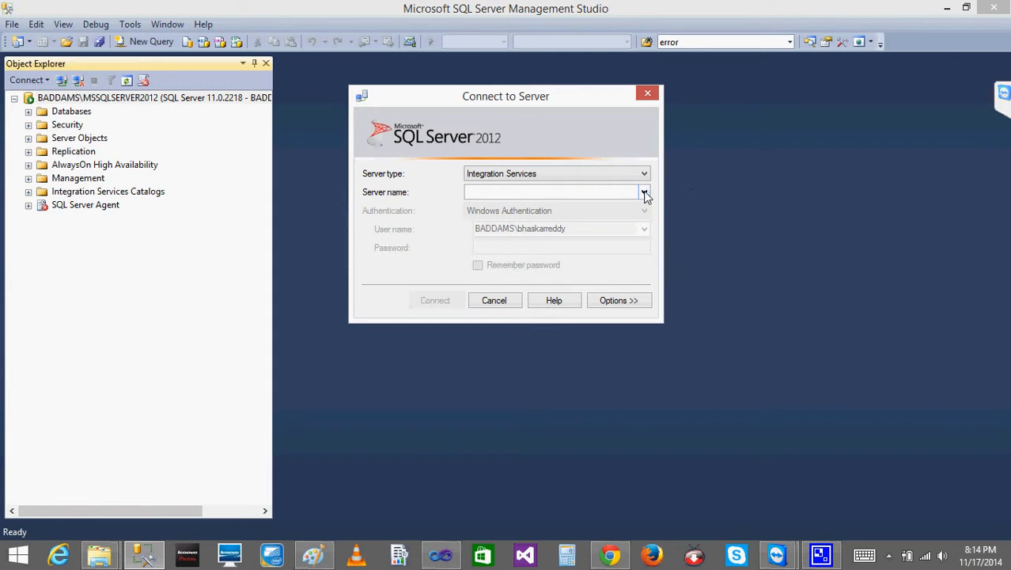
pyautogui.click(646, 194)
pyautogui.click(541, 205)
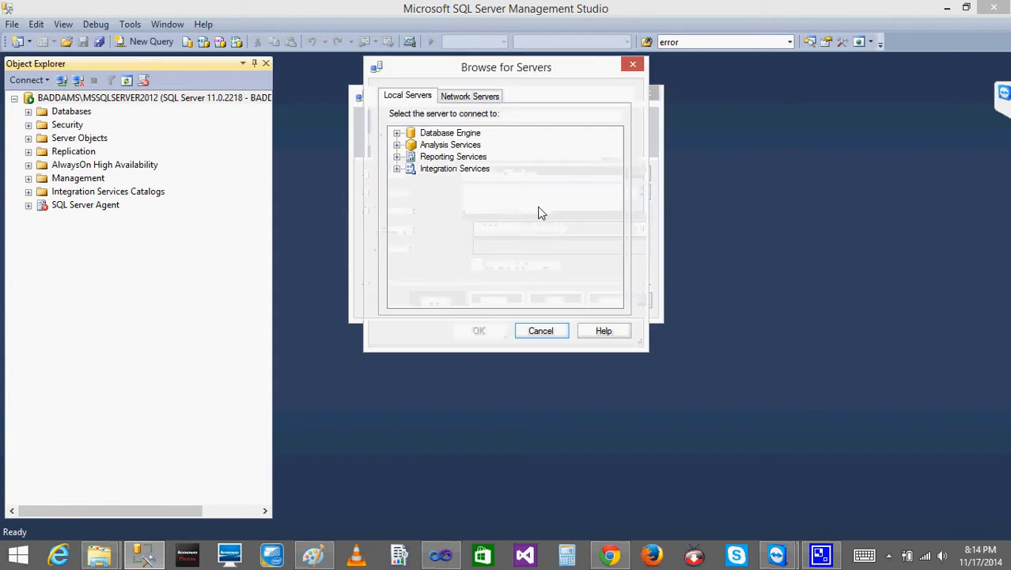
pyautogui.click(396, 169)
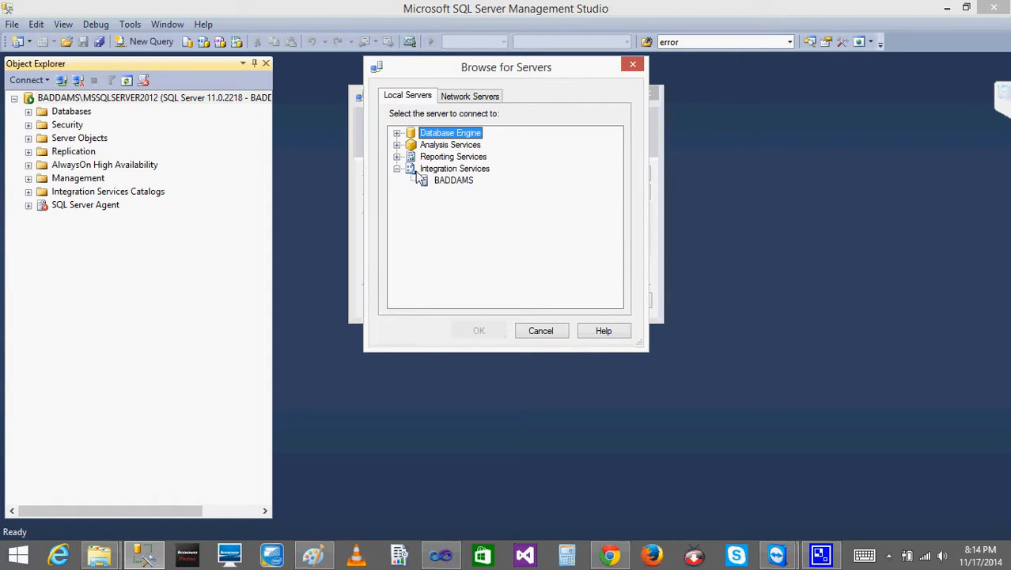
pyautogui.click(428, 170)
pyautogui.click(452, 181)
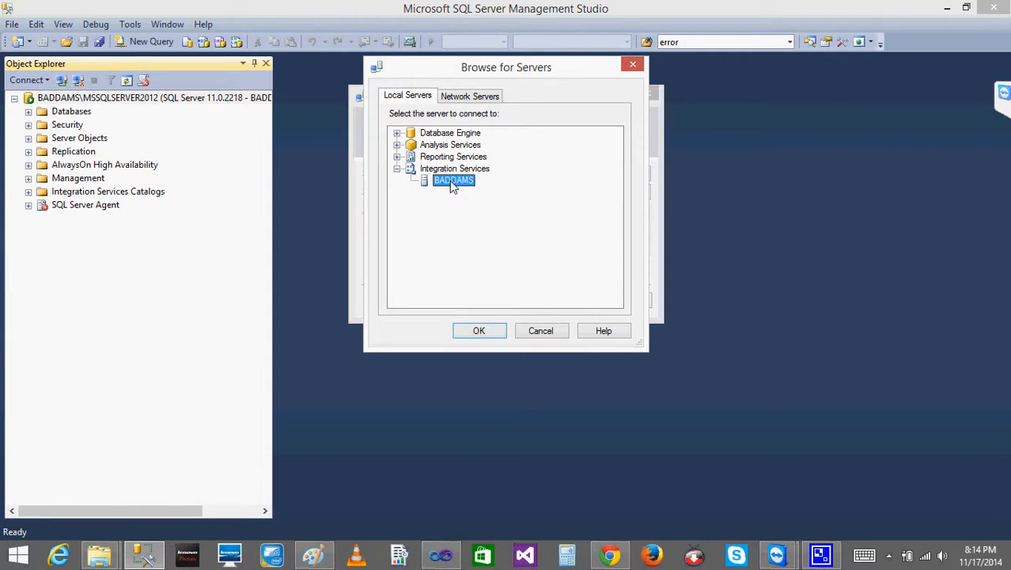
pyautogui.click(485, 332)
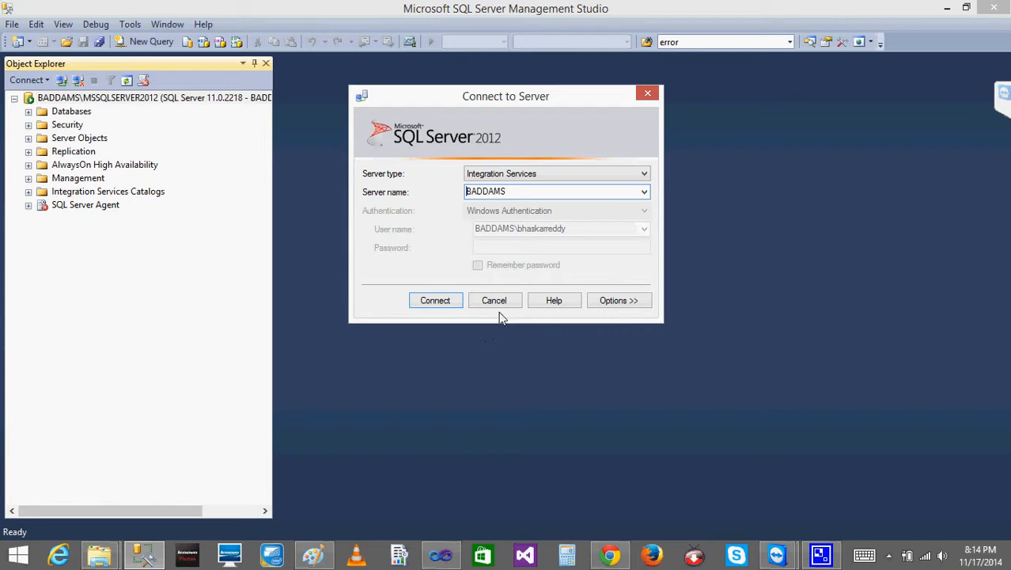
# Try to connect to Integration Services with the browsed server name, and again with "." as the server name
pyautogui.click(434, 301)
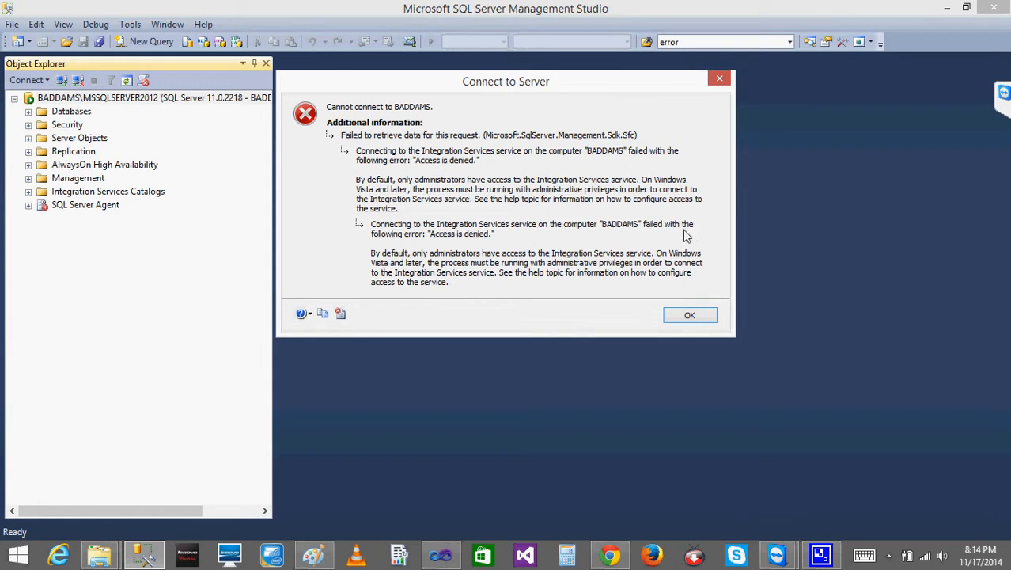
pyautogui.click(683, 315)
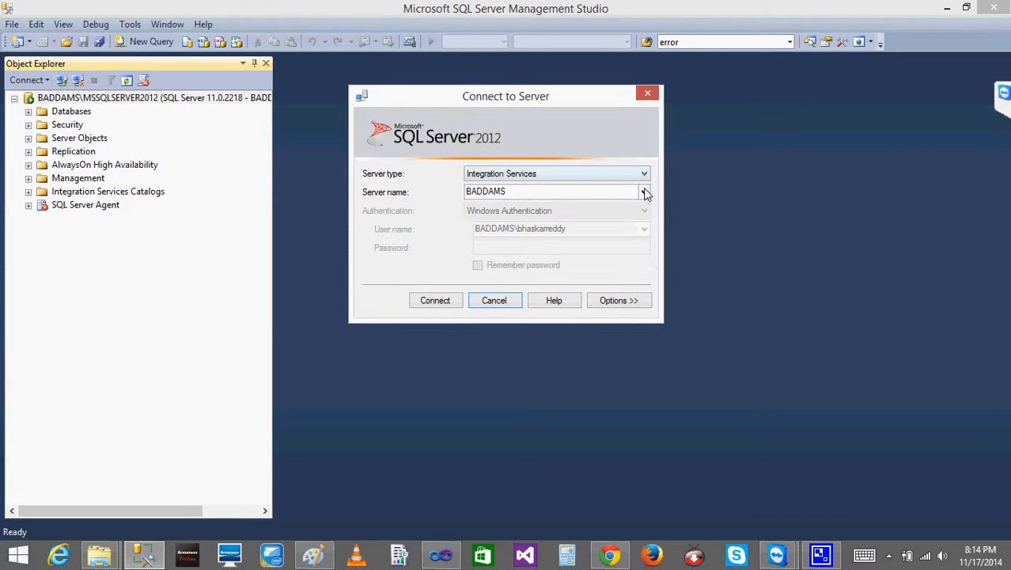
pyautogui.doubleClick(585, 191)
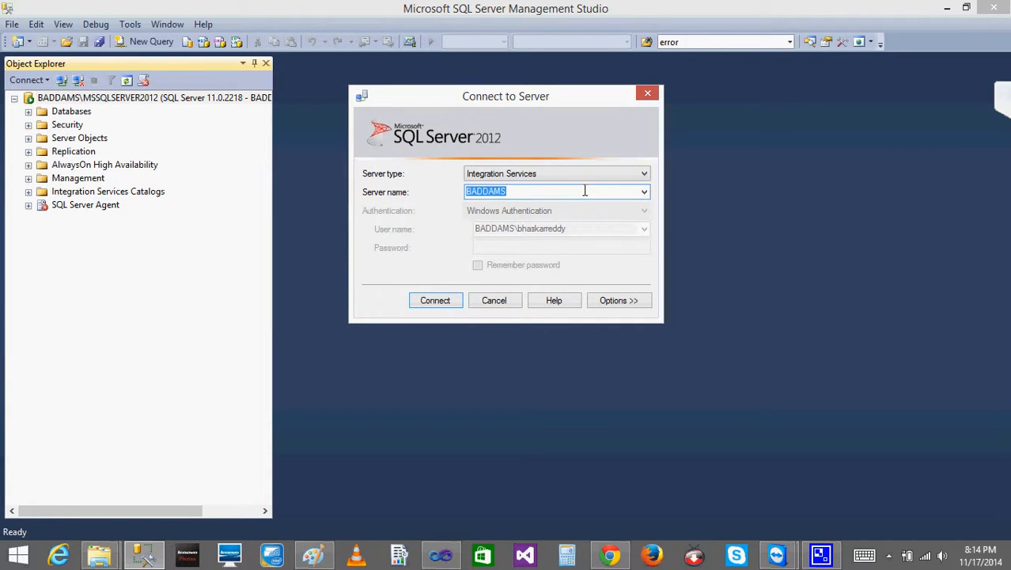
pyautogui.write('.')
pyautogui.click(435, 302)
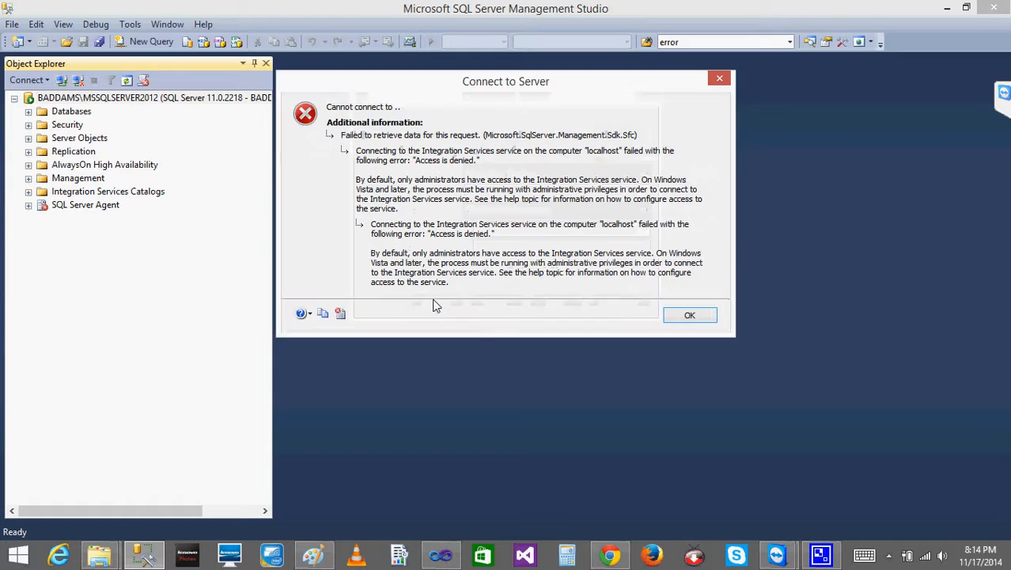
pyautogui.click(689, 316)
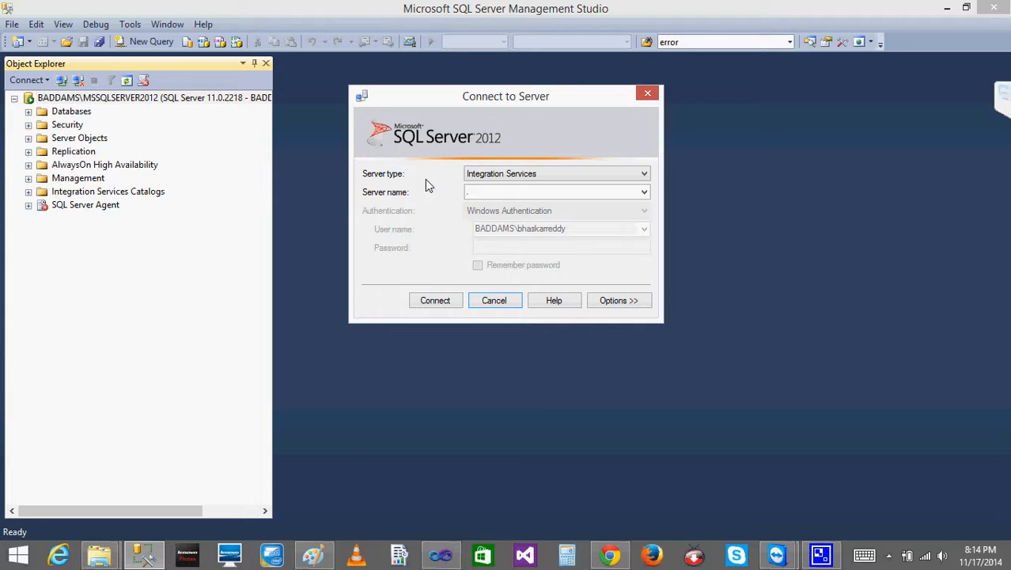
# Switch to Paint and sketch a box labelled "DE" in the upper-left part of the canvas
pyautogui.click(315, 556)
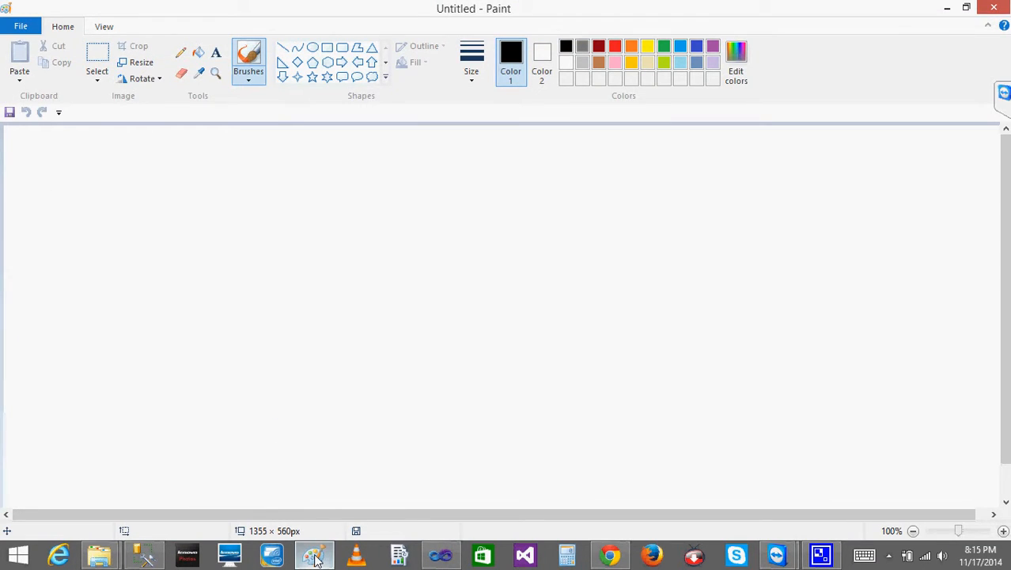
pyautogui.moveTo(92, 155)
pyautogui.mouseDown()
pyautogui.moveTo(87, 284)
pyautogui.moveTo(70, 277)
pyautogui.mouseUp()
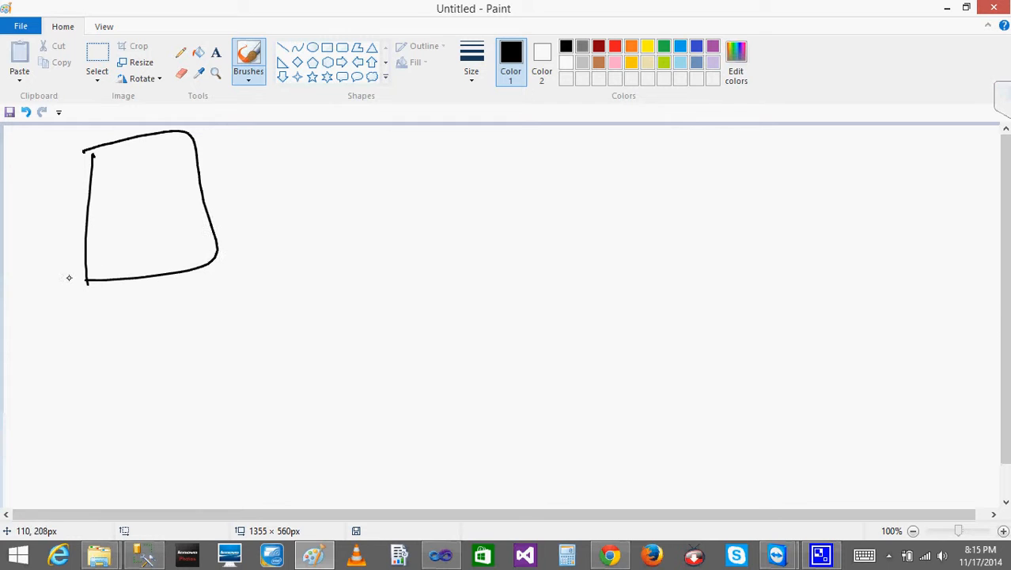
pyautogui.moveTo(108, 194); pyautogui.dragTo(110, 235)
pyautogui.moveTo(155, 184); pyautogui.dragTo(156, 222)
pyautogui.moveTo(152, 184); pyautogui.dragTo(169, 175)
pyautogui.moveTo(155, 201); pyautogui.dragTo(191, 215)
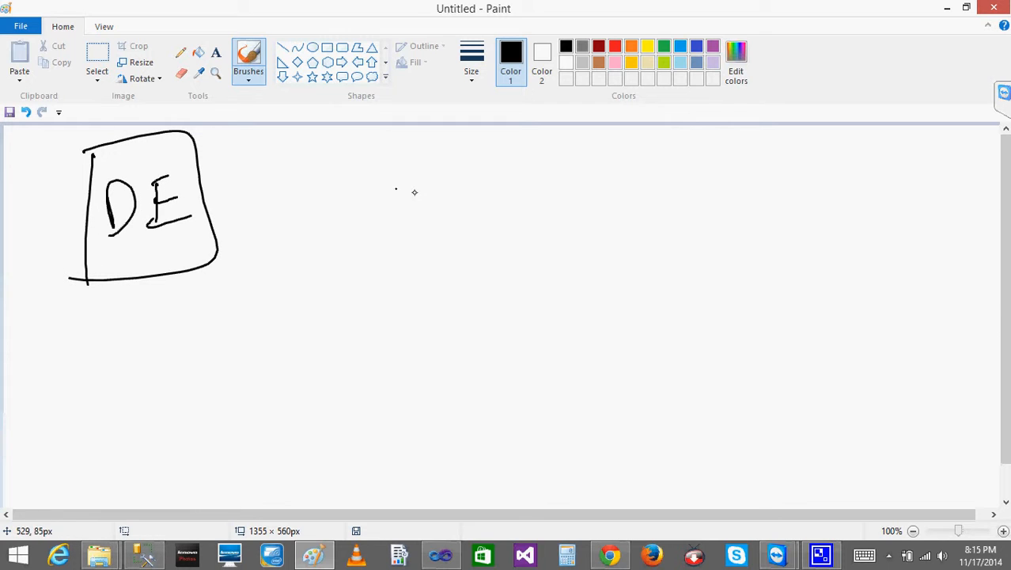
# Sketch a second, larger box to the right of the DE box and label it as the SSIS server
pyautogui.moveTo(403, 177); pyautogui.dragTo(401, 311)
pyautogui.moveTo(403, 198); pyautogui.dragTo(406, 295)
pyautogui.moveTo(450, 220)
pyautogui.mouseDown()
pyautogui.moveTo(424, 246)
pyautogui.moveTo(448, 253)
pyautogui.mouseUp()
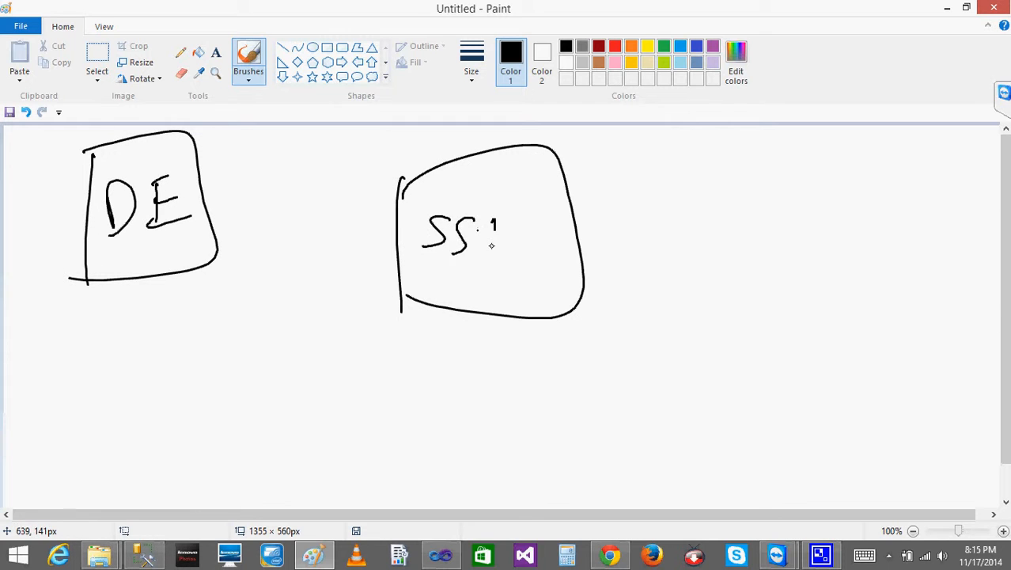
pyautogui.moveTo(491, 219); pyautogui.dragTo(491, 250)
pyautogui.moveTo(475, 226)
pyautogui.mouseDown()
pyautogui.moveTo(503, 220)
pyautogui.moveTo(499, 255)
pyautogui.moveTo(428, 295)
pyautogui.mouseUp()
pyautogui.moveTo(468, 277)
pyautogui.mouseDown()
pyautogui.moveTo(452, 279)
pyautogui.moveTo(477, 255)
pyautogui.mouseUp()
# Draw an arrow from the right side of the SSIS server box to a handwritten label for SSIS packages
pyautogui.moveTo(498, 252)
pyautogui.mouseDown()
pyautogui.moveTo(499, 286)
pyautogui.moveTo(625, 245)
pyautogui.mouseUp()
pyautogui.moveTo(621, 232); pyautogui.dragTo(645, 259)
pyautogui.moveTo(691, 235); pyautogui.dragTo(672, 263)
pyautogui.moveTo(725, 233)
pyautogui.mouseDown()
pyautogui.moveTo(712, 253)
pyautogui.moveTo(740, 230)
pyautogui.mouseUp()
pyautogui.moveTo(704, 259)
pyautogui.mouseDown()
pyautogui.moveTo(760, 262)
pyautogui.moveTo(744, 266)
pyautogui.mouseUp()
pyautogui.moveTo(667, 285)
pyautogui.mouseDown()
pyautogui.moveTo(675, 297)
pyautogui.moveTo(660, 310)
pyautogui.mouseUp()
pyautogui.moveTo(679, 309)
pyautogui.mouseDown()
pyautogui.moveTo(703, 314)
pyautogui.moveTo(726, 294)
pyautogui.mouseUp()
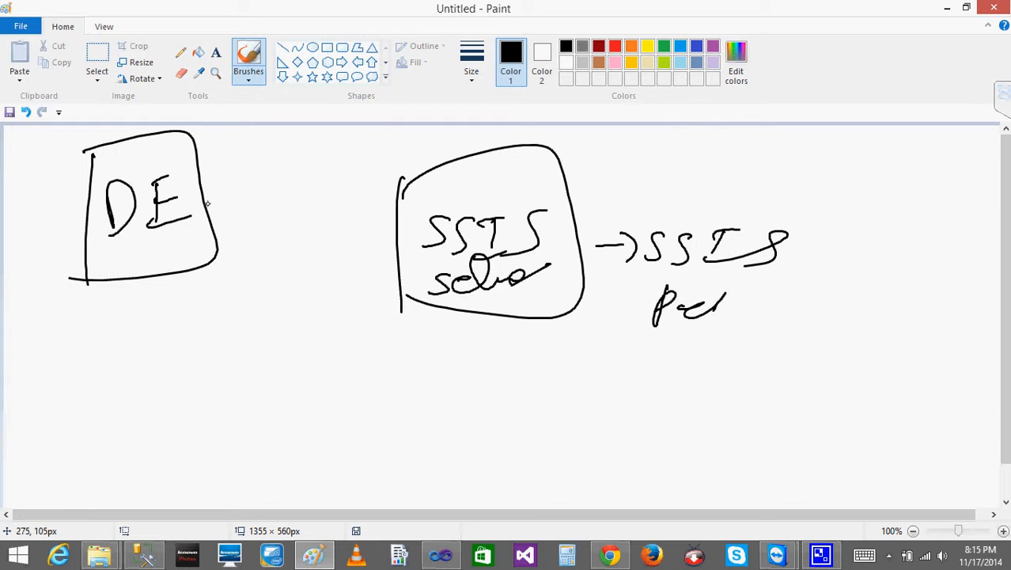
# Link the DE and SSIS boxes with a double-headed arrow, and sketch a small box below DE with an arrow from the SSIS box
pyautogui.moveTo(209, 203)
pyautogui.mouseDown()
pyautogui.moveTo(413, 198)
pyautogui.moveTo(378, 213)
pyautogui.mouseUp()
pyautogui.moveTo(235, 169); pyautogui.dragTo(235, 215)
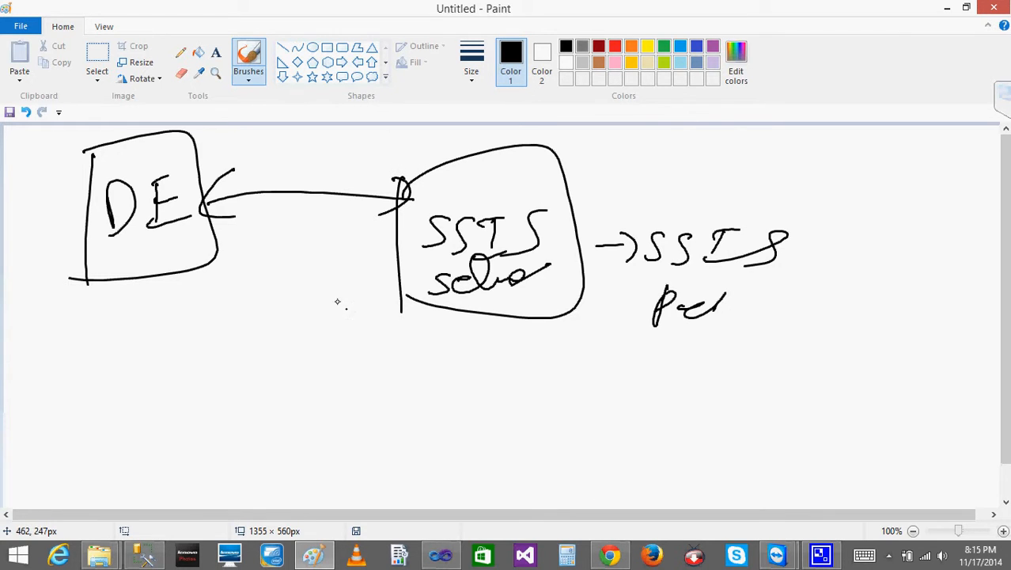
pyautogui.moveTo(144, 276)
pyautogui.mouseDown()
pyautogui.moveTo(146, 338)
pyautogui.moveTo(208, 448)
pyautogui.mouseUp()
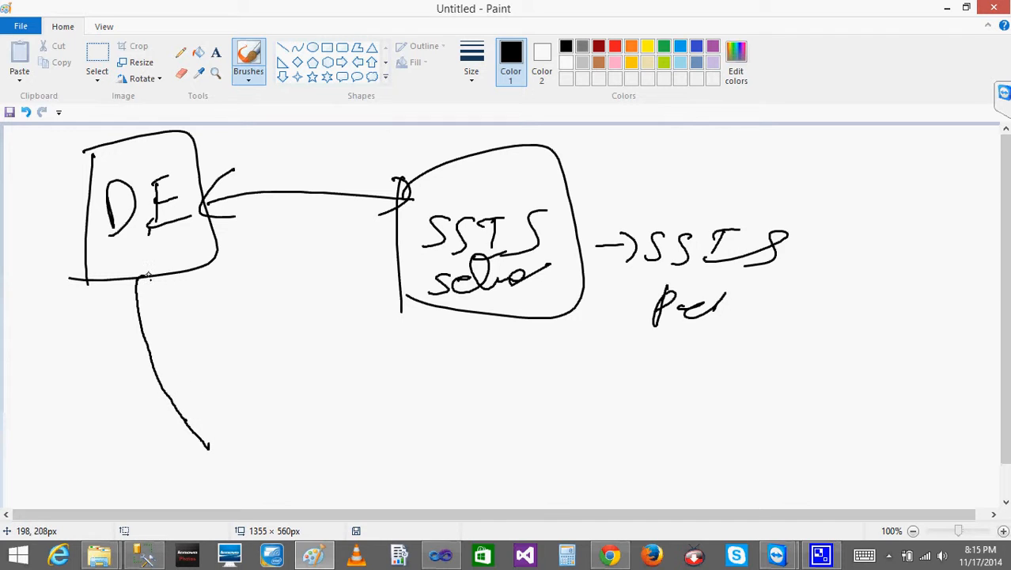
pyautogui.moveTo(147, 265)
pyautogui.mouseDown()
pyautogui.moveTo(157, 336)
pyautogui.moveTo(226, 306)
pyautogui.moveTo(141, 329)
pyautogui.mouseUp()
pyautogui.moveTo(414, 269); pyautogui.dragTo(198, 299)
pyautogui.moveTo(195, 279)
pyautogui.mouseDown()
pyautogui.moveTo(171, 303)
pyautogui.moveTo(232, 313)
pyautogui.mouseUp()
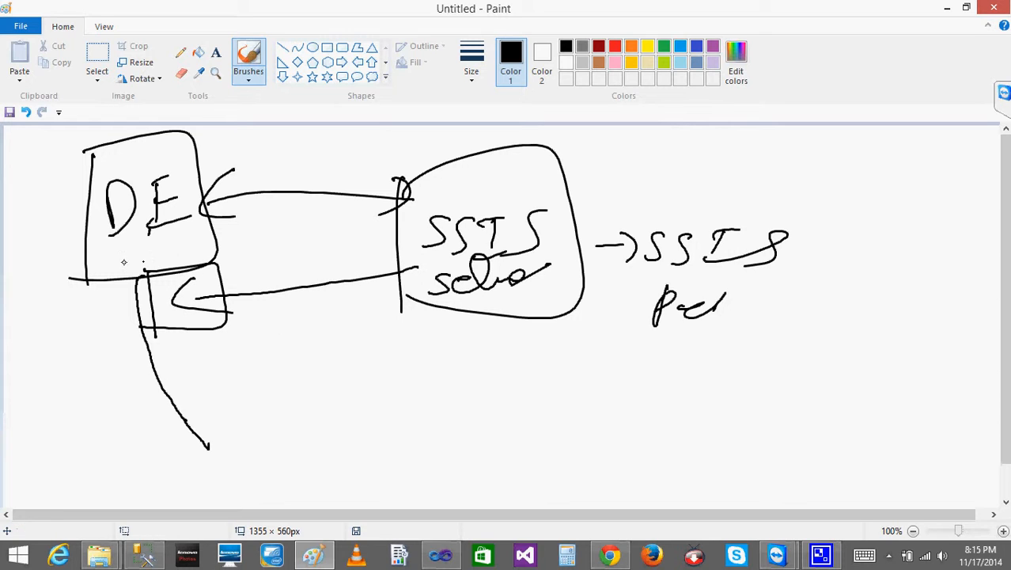
# Outline the DE box and the small box beneath it together, and draw an arrow into each from the left
pyautogui.moveTo(92, 244)
pyautogui.mouseDown()
pyautogui.moveTo(88, 291)
pyautogui.moveTo(242, 381)
pyautogui.moveTo(185, 156)
pyautogui.moveTo(101, 154)
pyautogui.mouseUp()
pyautogui.moveTo(44, 240); pyautogui.dragTo(110, 210)
pyautogui.moveTo(77, 190); pyautogui.dragTo(78, 233)
pyautogui.moveTo(49, 327)
pyautogui.mouseDown()
pyautogui.moveTo(158, 303)
pyautogui.moveTo(121, 336)
pyautogui.mouseUp()
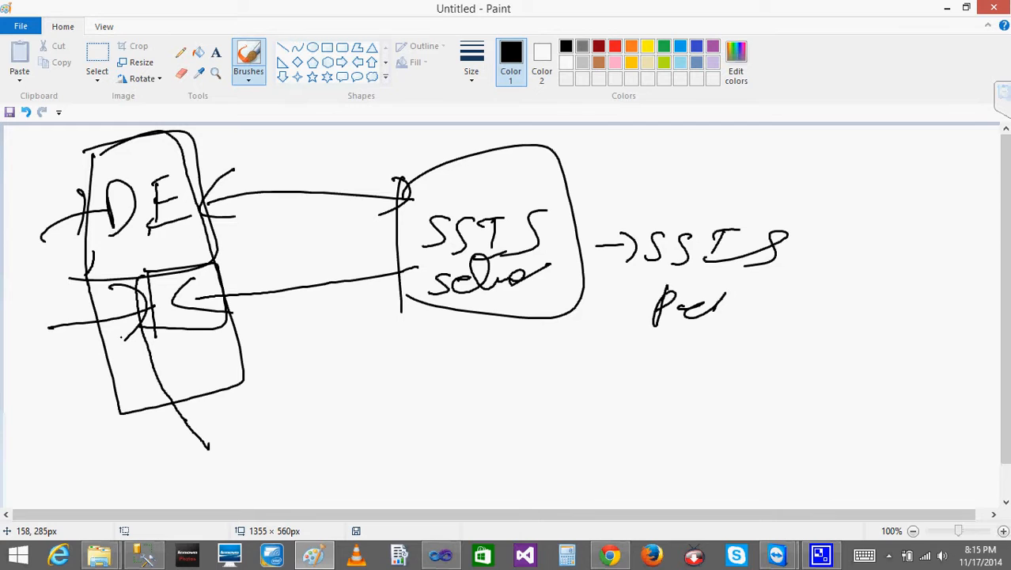
pyautogui.click(440, 555)
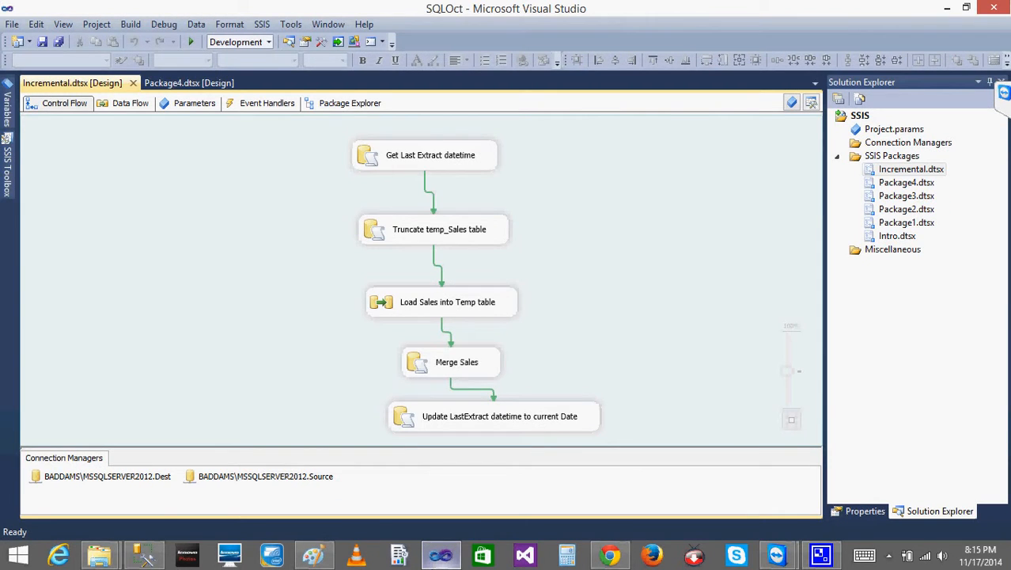
pyautogui.click(1003, 95)
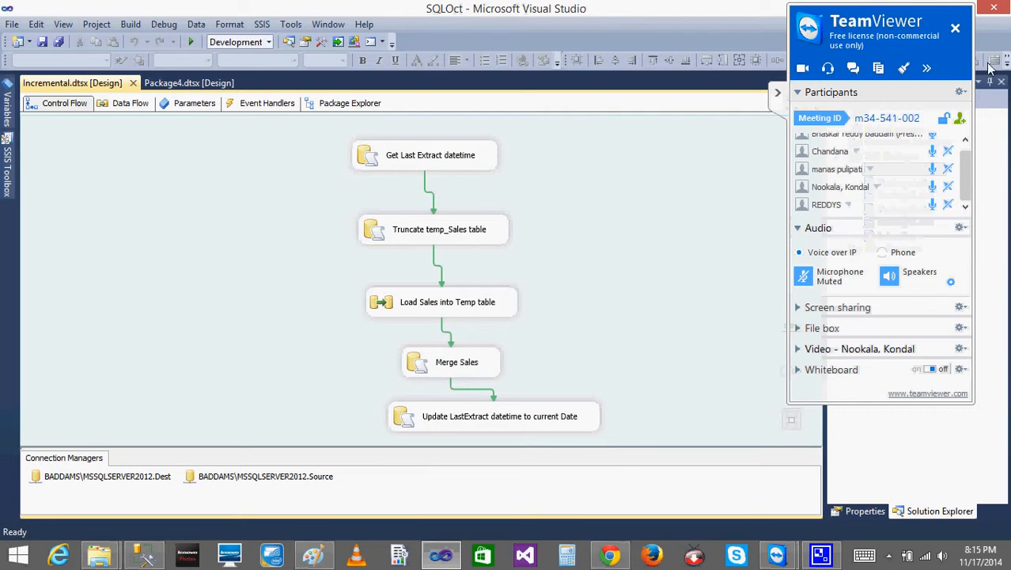
pyautogui.click(778, 94)
pyautogui.click(947, 8)
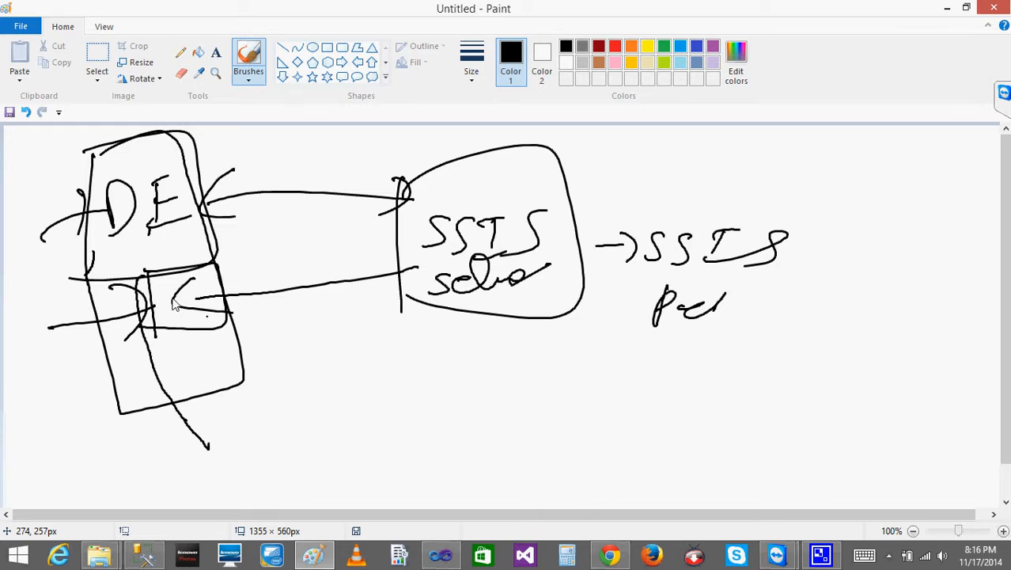
# Switch to SQL Server Management Studio, dismiss the open connection dialog, and expand the Integration Services Catalogs folder
pyautogui.click(155, 560)
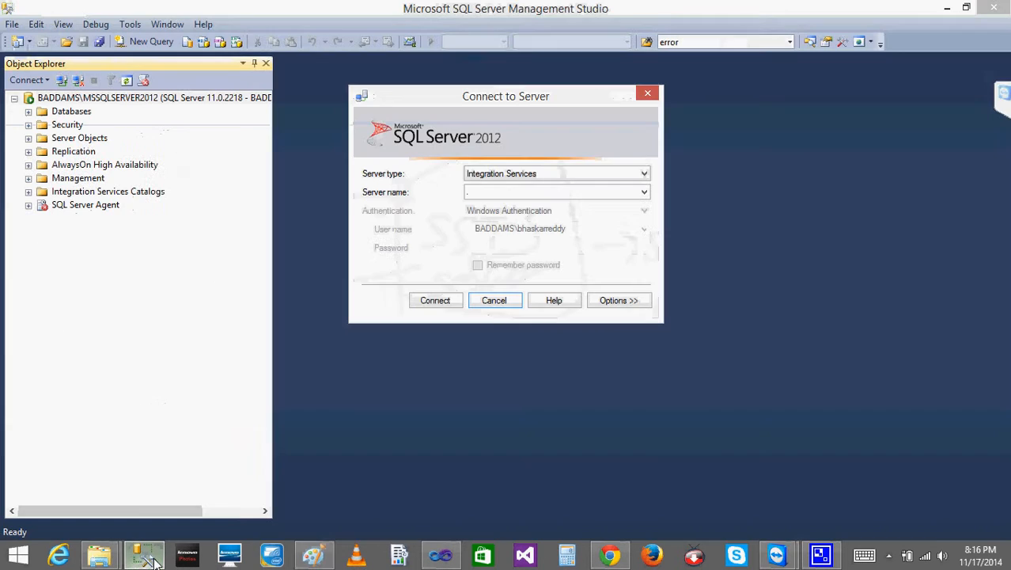
pyautogui.click(496, 306)
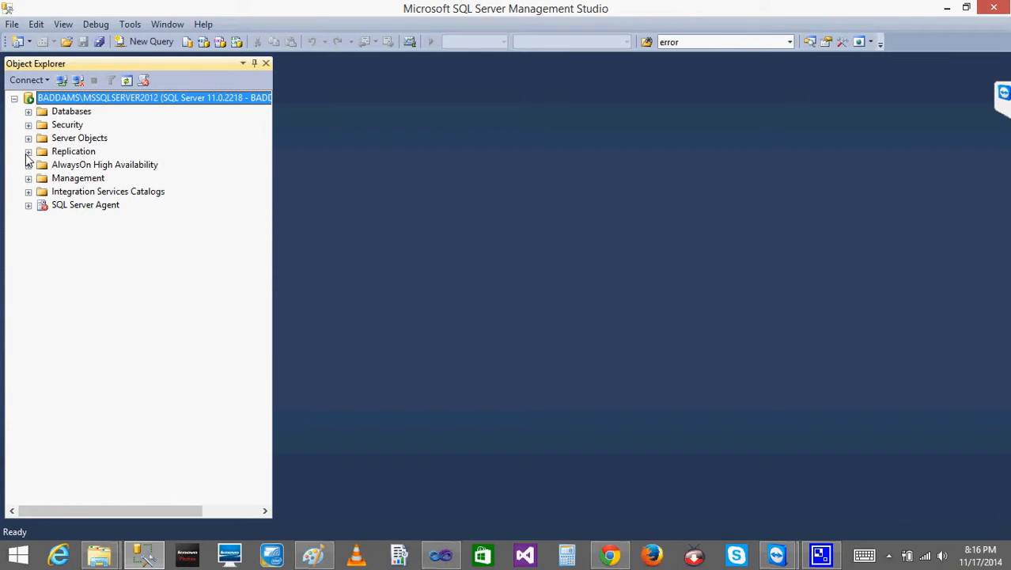
pyautogui.click(49, 198)
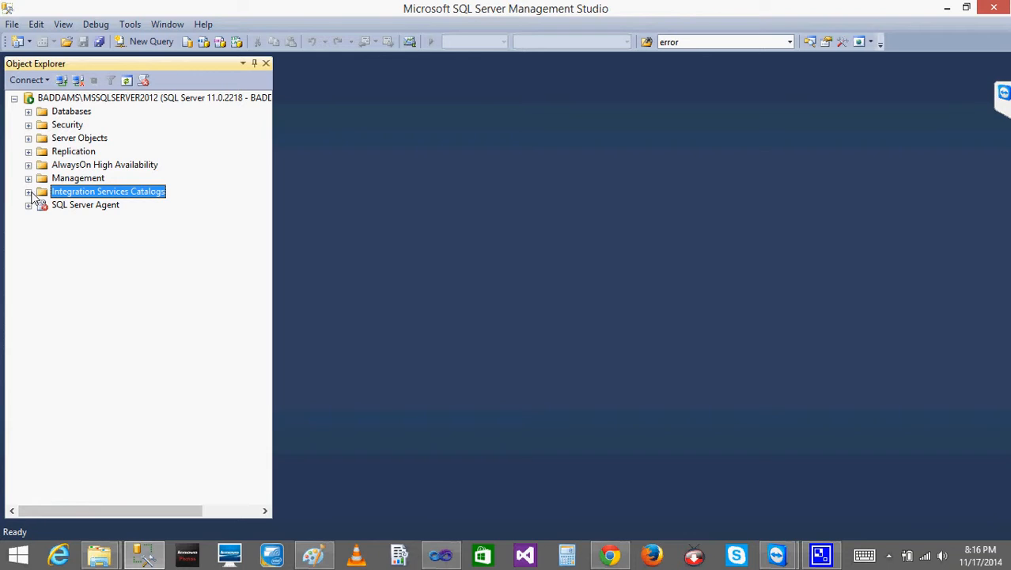
pyautogui.click(28, 192)
# Disconnect the current server and reconnect to the Database Engine using "." as the server name with Windows Authentication
pyautogui.click(63, 80)
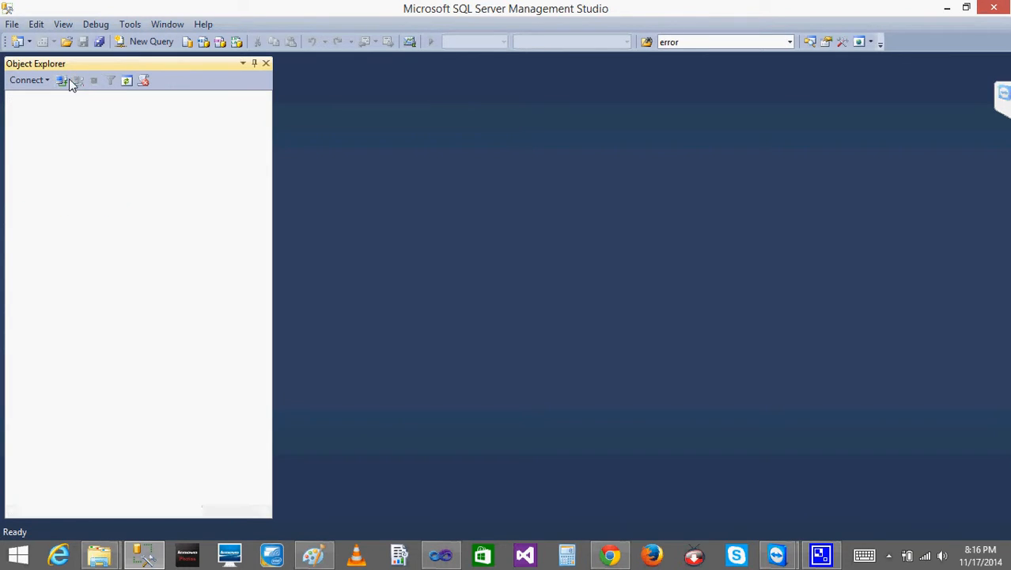
pyautogui.click(63, 81)
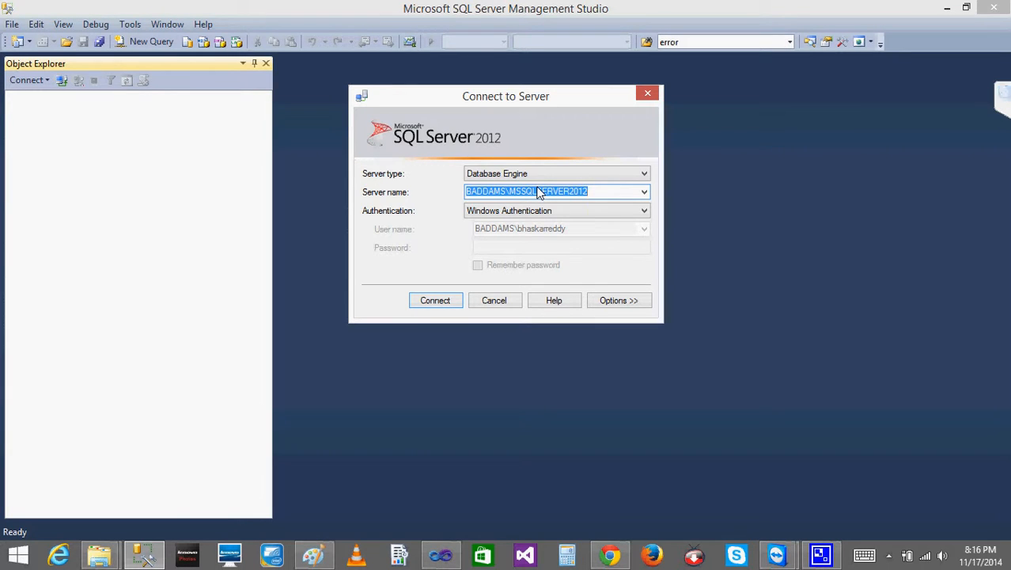
pyautogui.write('.')
pyautogui.click(451, 300)
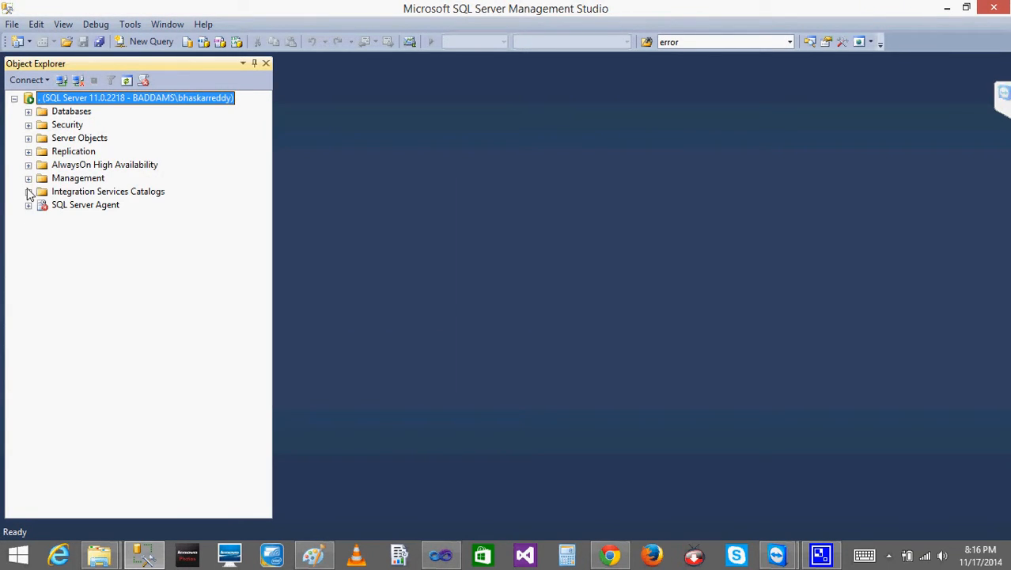
# Expand Integration Services Catalogs through SSISDB and the test folder to show its Projects
pyautogui.click(29, 192)
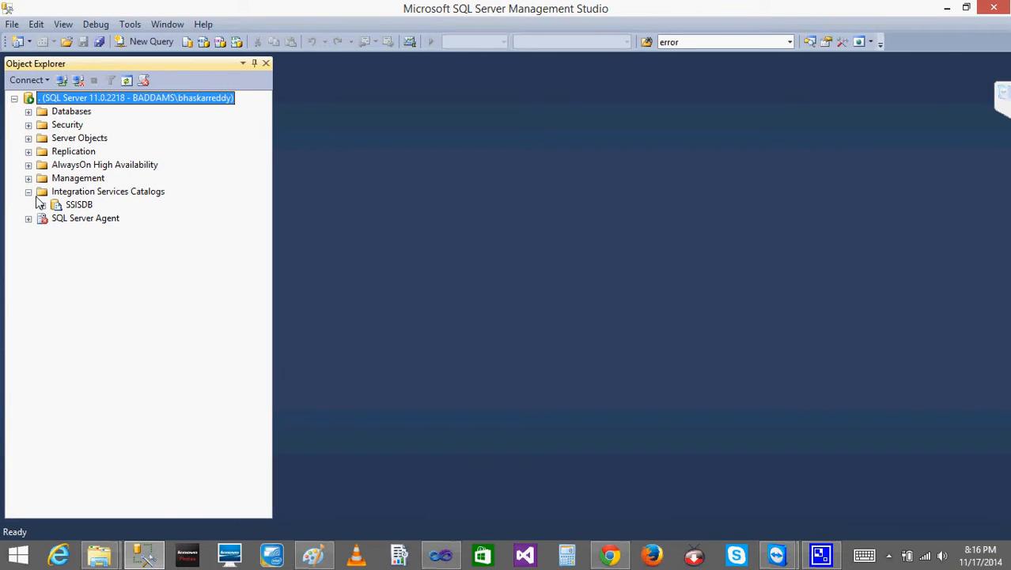
pyautogui.click(80, 205)
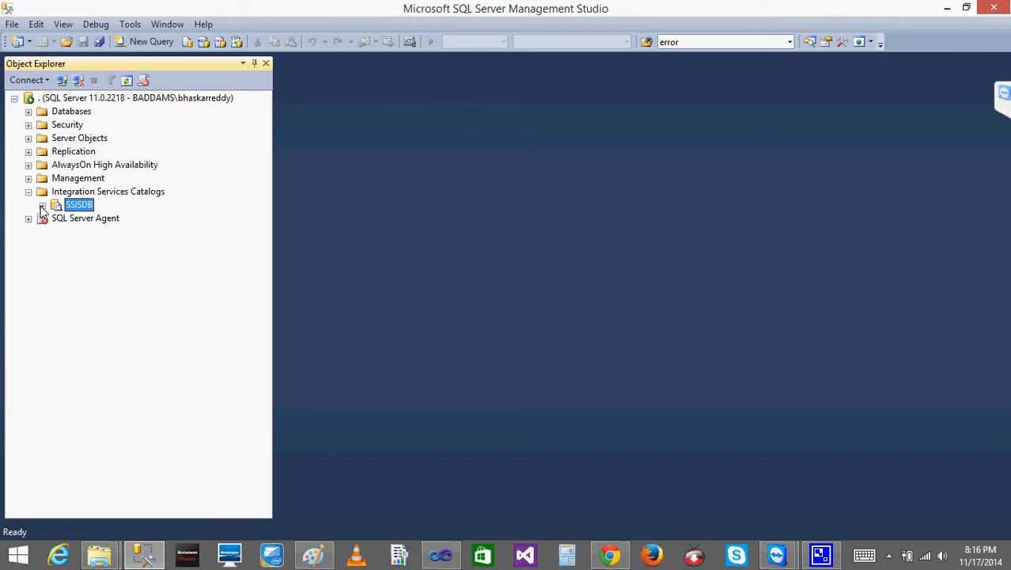
pyautogui.click(42, 205)
pyautogui.click(57, 218)
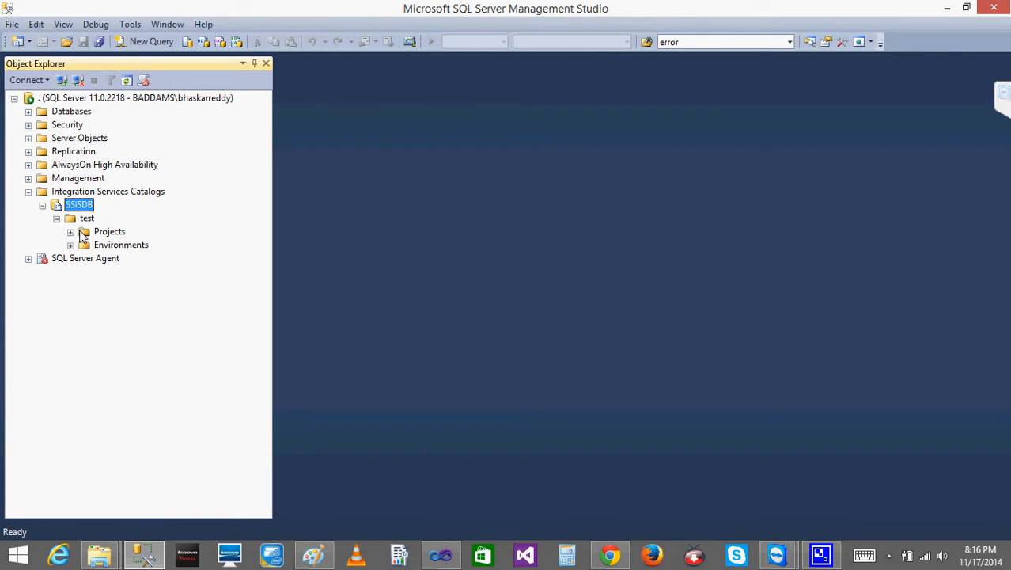
pyautogui.click(70, 231)
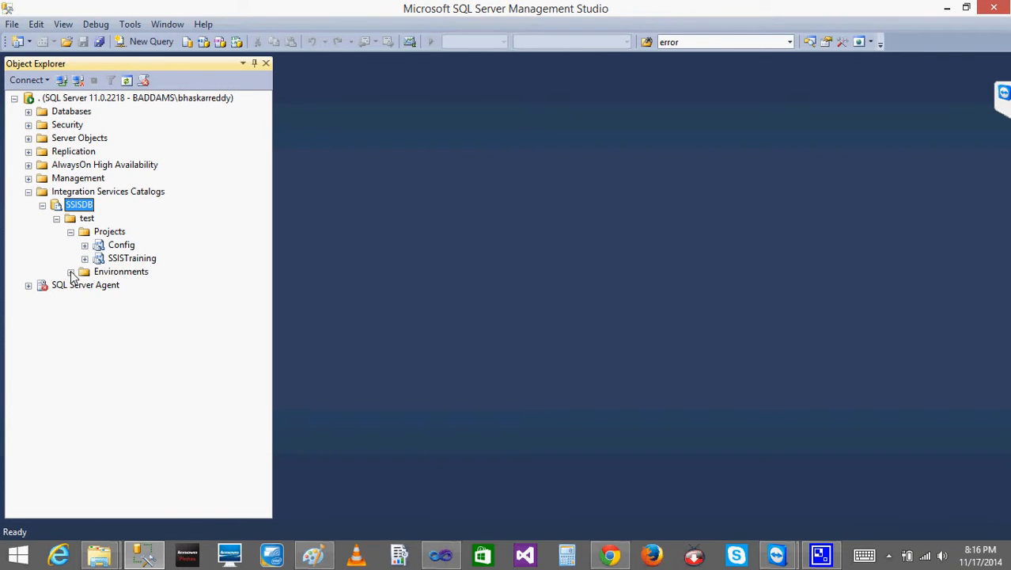
# Delete the SSISDB catalog containing the test folder from Integration Services Catalogs and confirm the deletion
pyautogui.rightClick(65, 209)
pyautogui.click(116, 303)
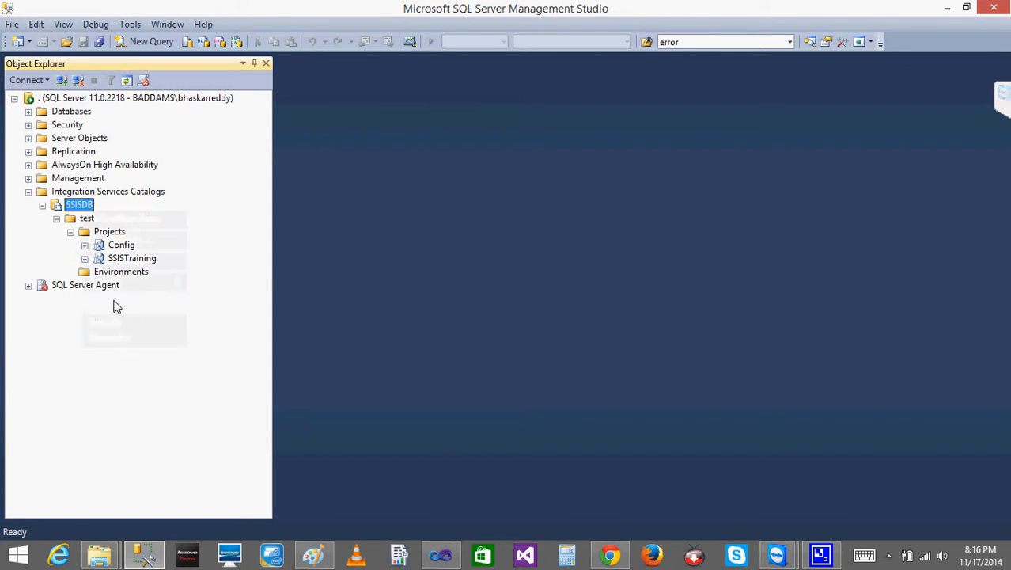
pyautogui.click(651, 485)
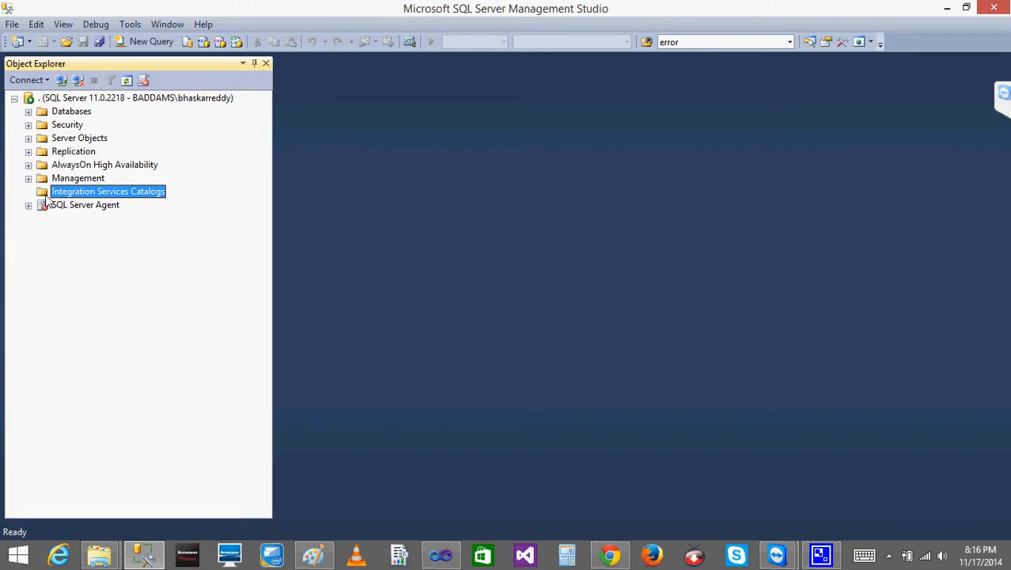
# Check the catalog options of Integration Services Catalogs, then refresh the server and expand the folder again
pyautogui.rightClick(45, 195)
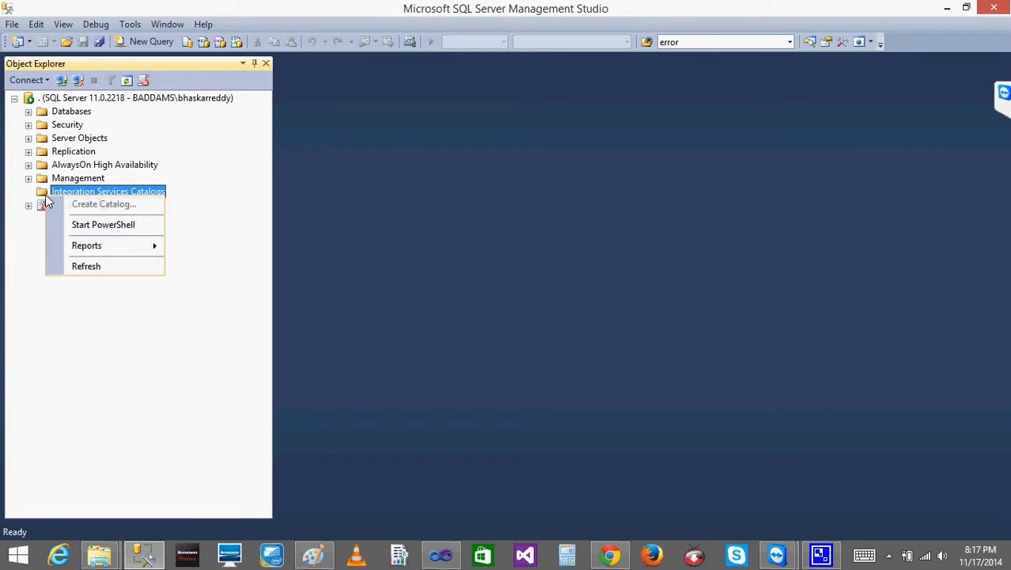
pyautogui.click(7, 275)
pyautogui.rightClick(66, 98)
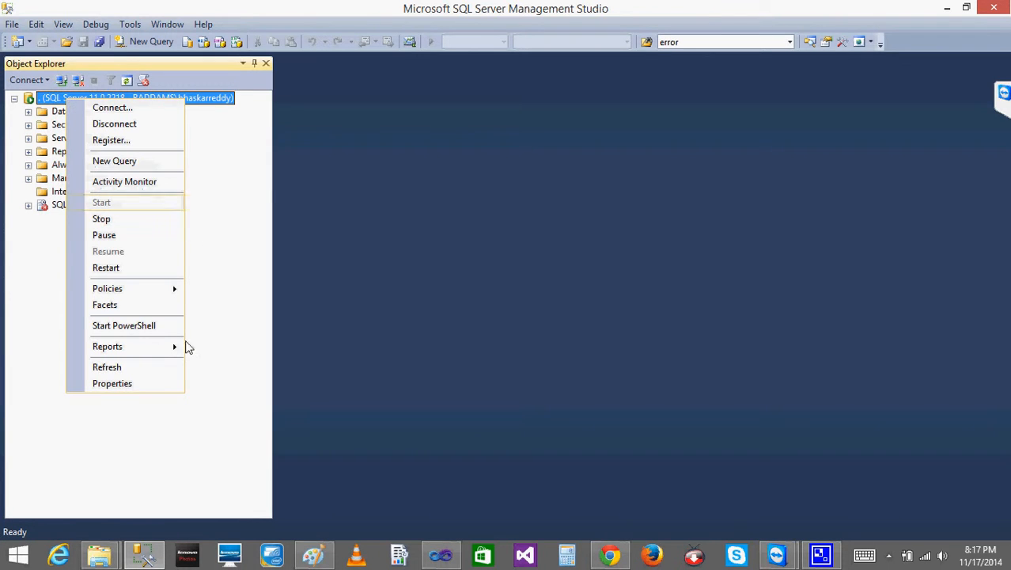
pyautogui.click(101, 371)
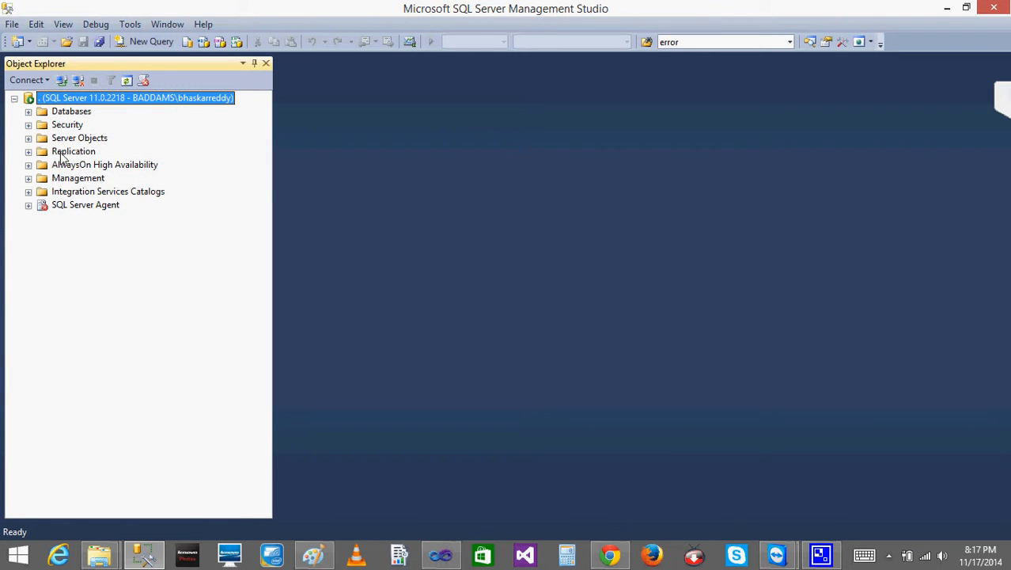
pyautogui.click(29, 194)
# Start creating the SSISDB catalog and disable automatic execution of the Integration Services stored procedure at SQL Server startup
pyautogui.rightClick(63, 194)
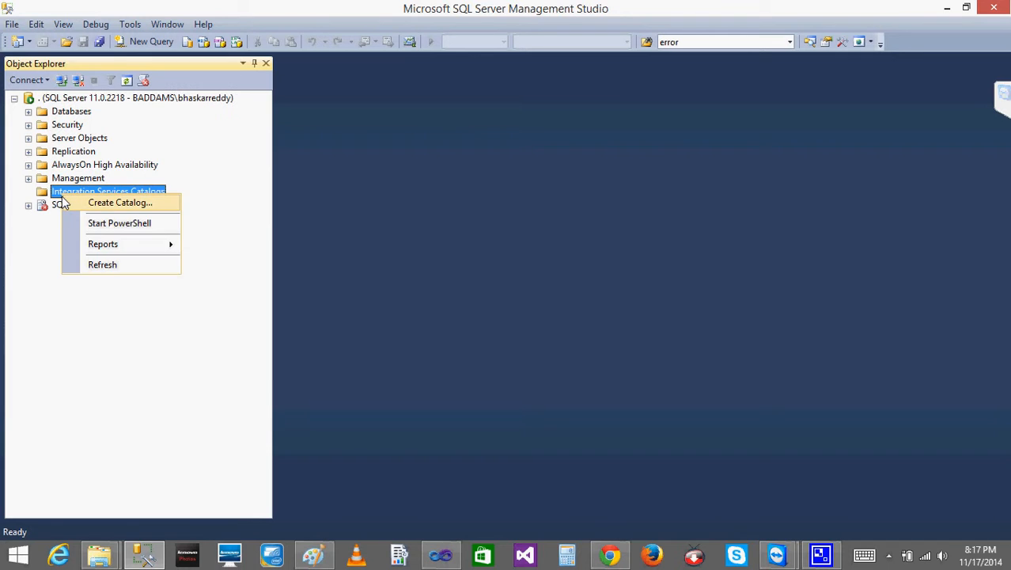
pyautogui.click(112, 207)
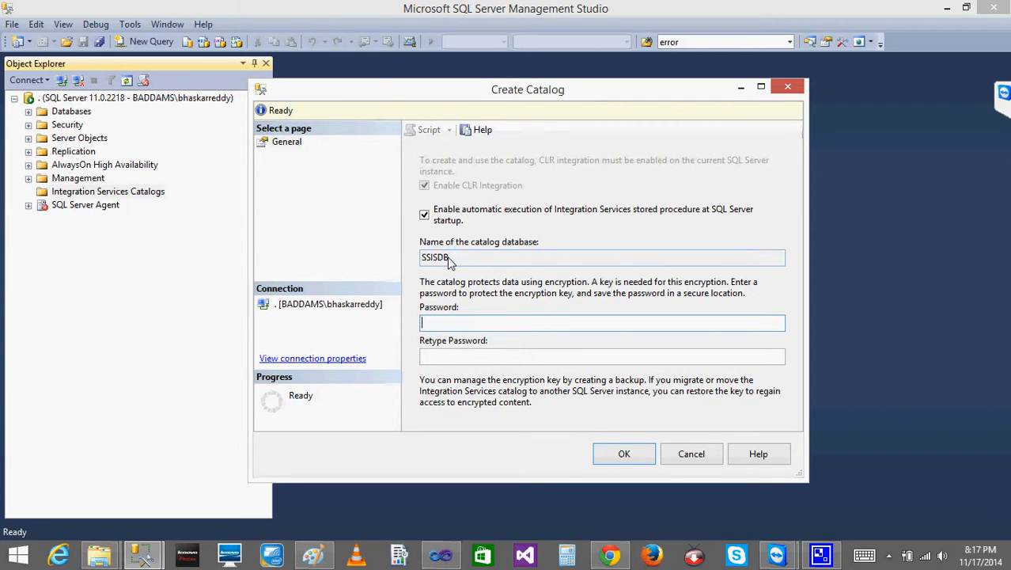
pyautogui.moveTo(449, 261); pyautogui.dragTo(400, 254)
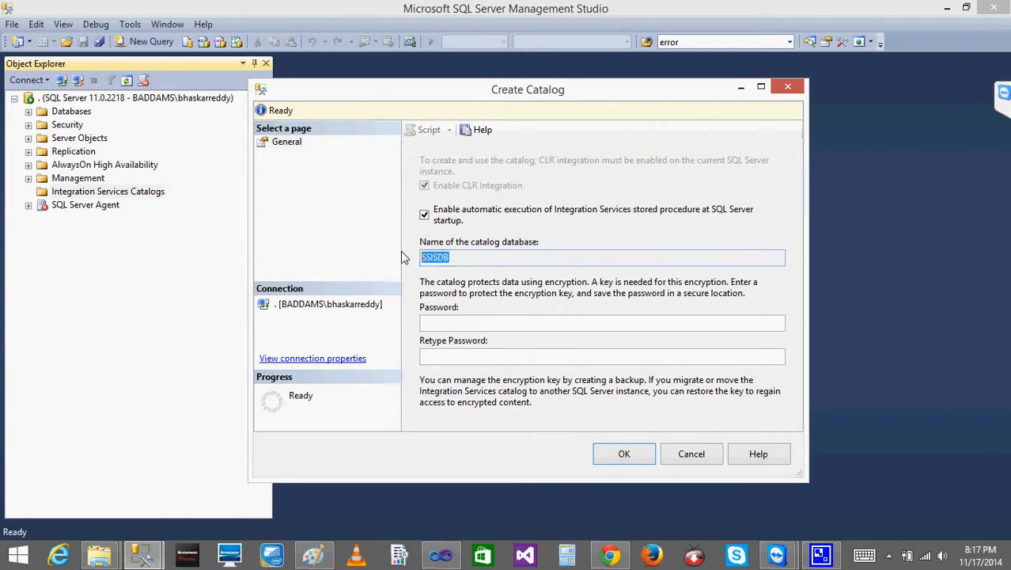
pyautogui.click(558, 221)
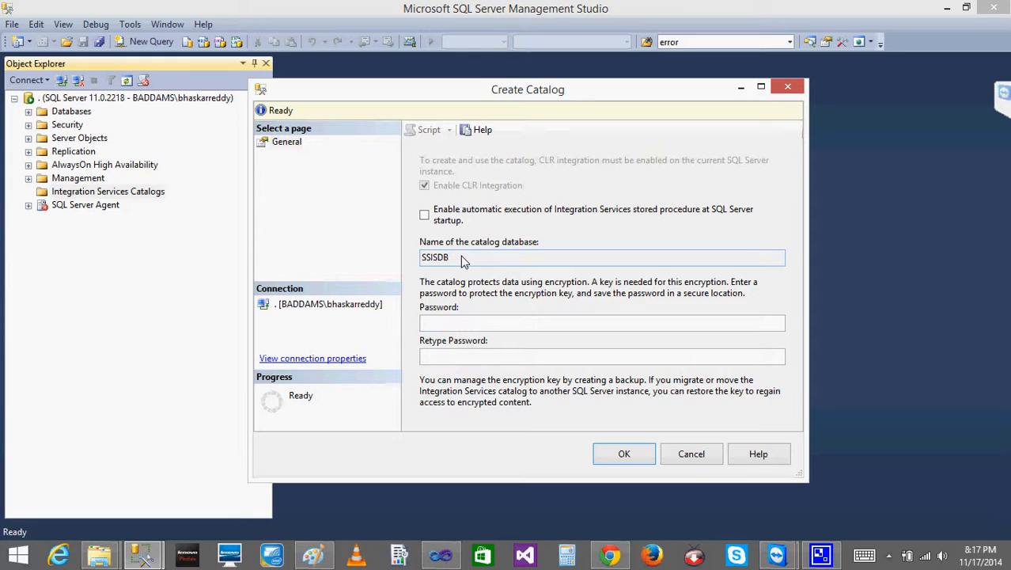
pyautogui.moveTo(451, 259); pyautogui.dragTo(391, 263)
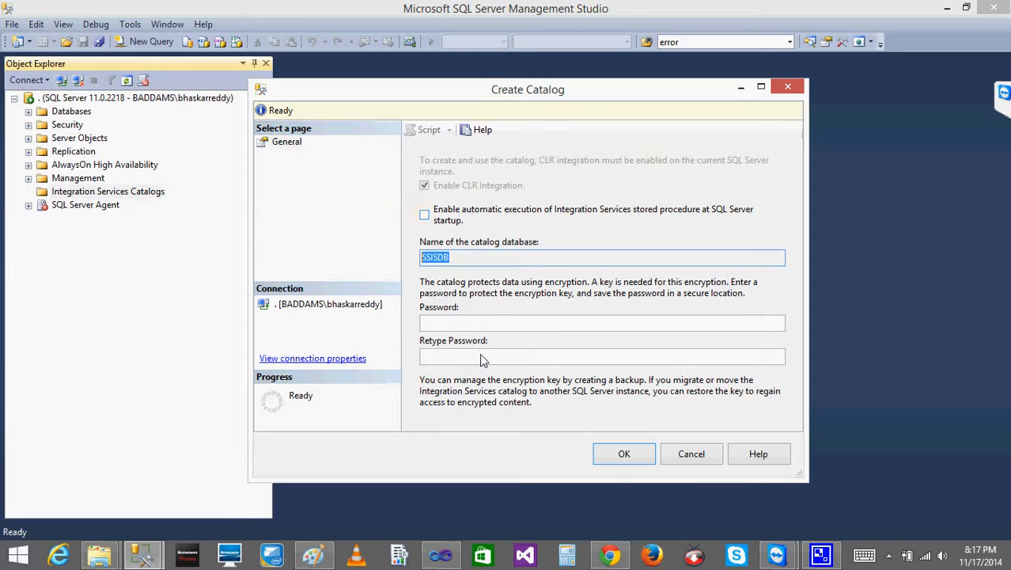
# Enter and retype the catalog's encryption password, and create the SSISDB catalog
pyautogui.click(616, 455)
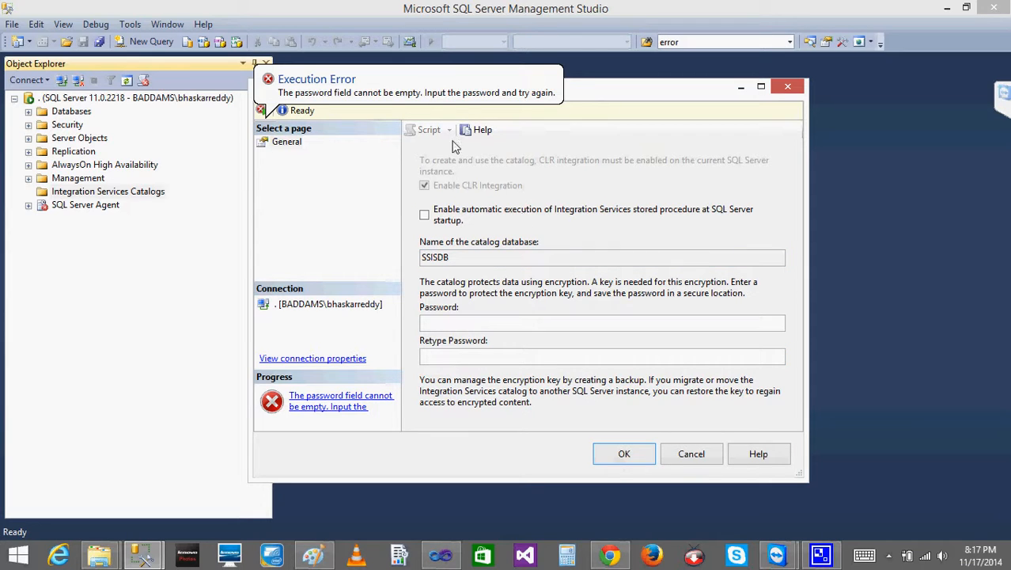
pyautogui.click(499, 329)
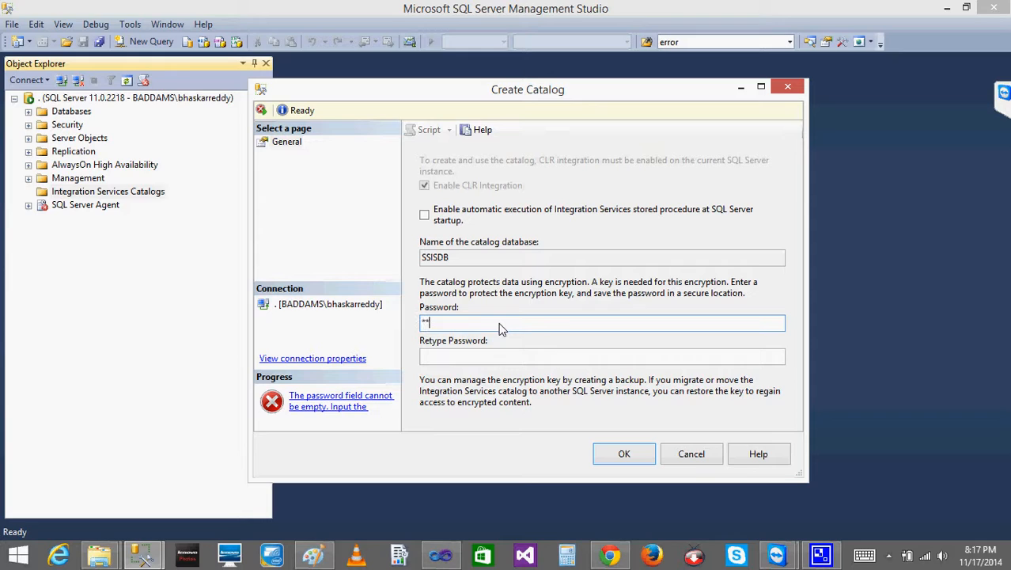
pyautogui.write('*****')
pyautogui.press('Tab')
pyautogui.write('*')
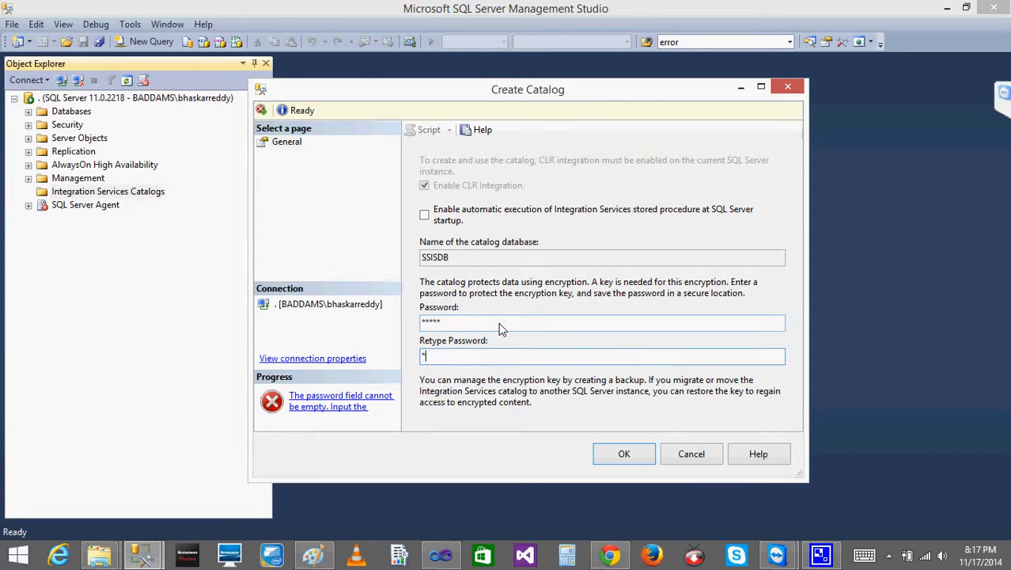
pyautogui.write('****')
pyautogui.click(624, 454)
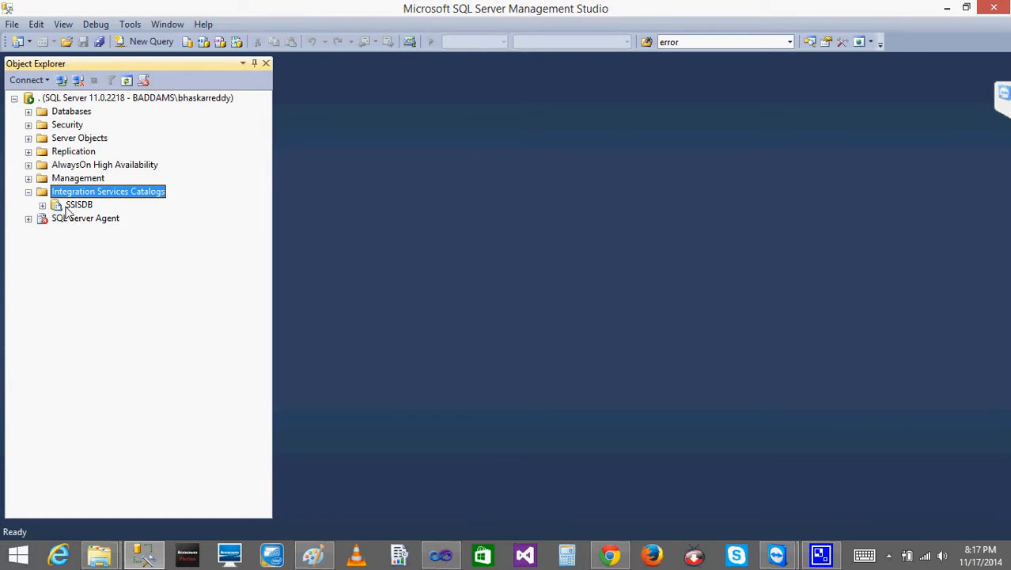
# Expand the newly created SSISDB catalog to inspect it, and delete it from Integration Services Catalogs
pyautogui.click(65, 208)
pyautogui.click(43, 207)
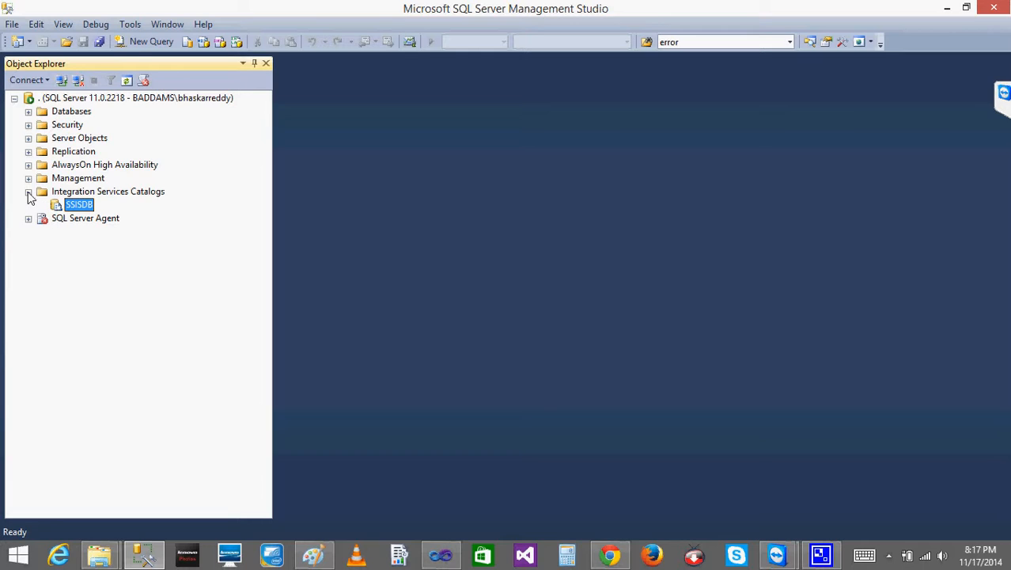
pyautogui.rightClick(59, 209)
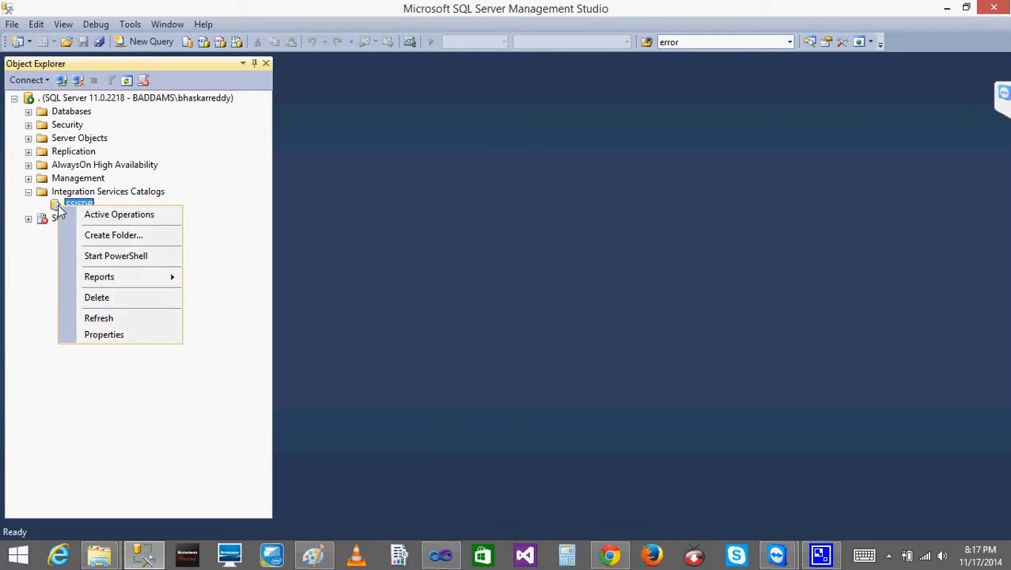
pyautogui.click(120, 298)
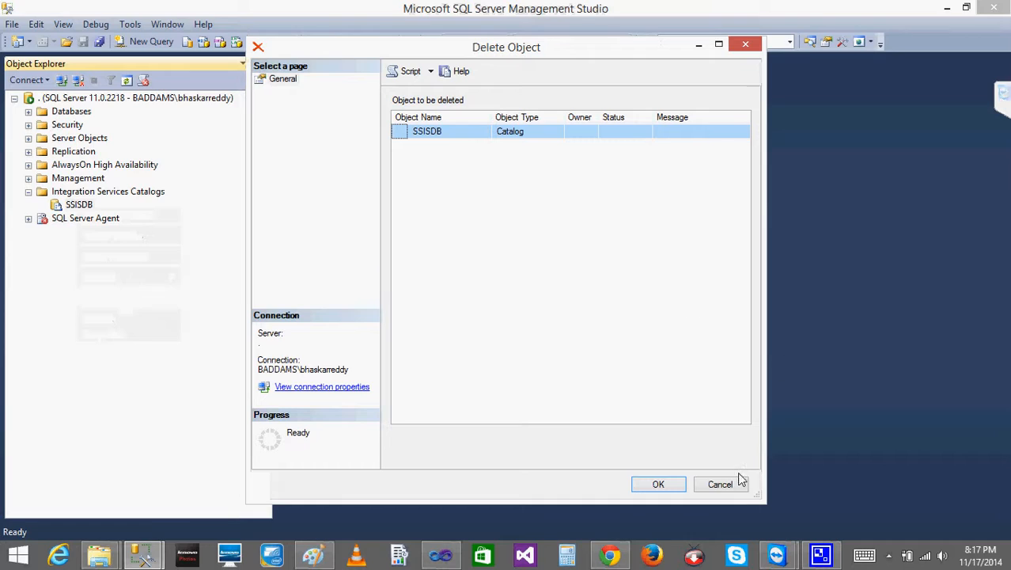
pyautogui.click(661, 485)
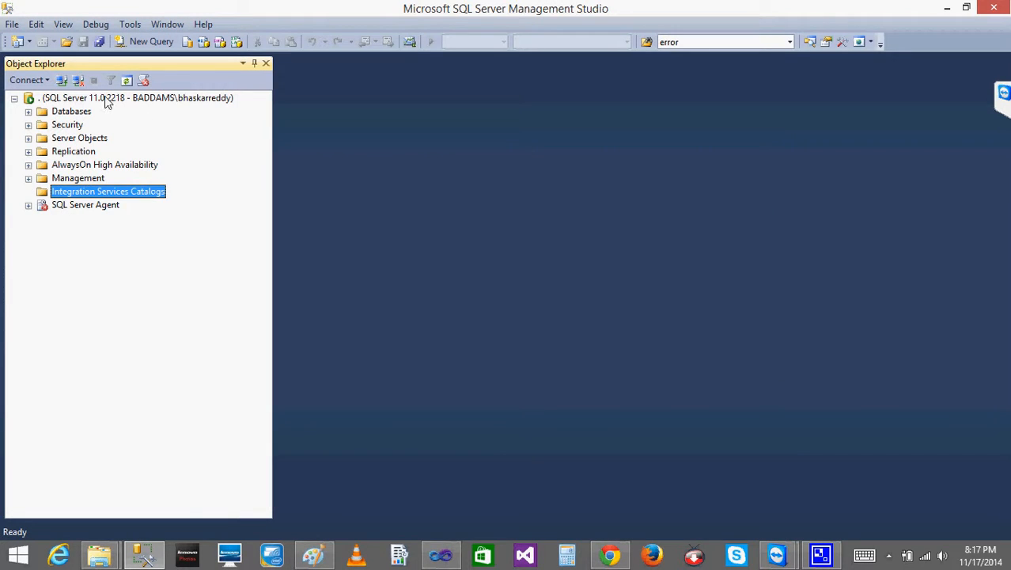
# Refresh the server and expand Integration Services Catalogs to check its contents after the deletion
pyautogui.rightClick(105, 98)
pyautogui.click(154, 366)
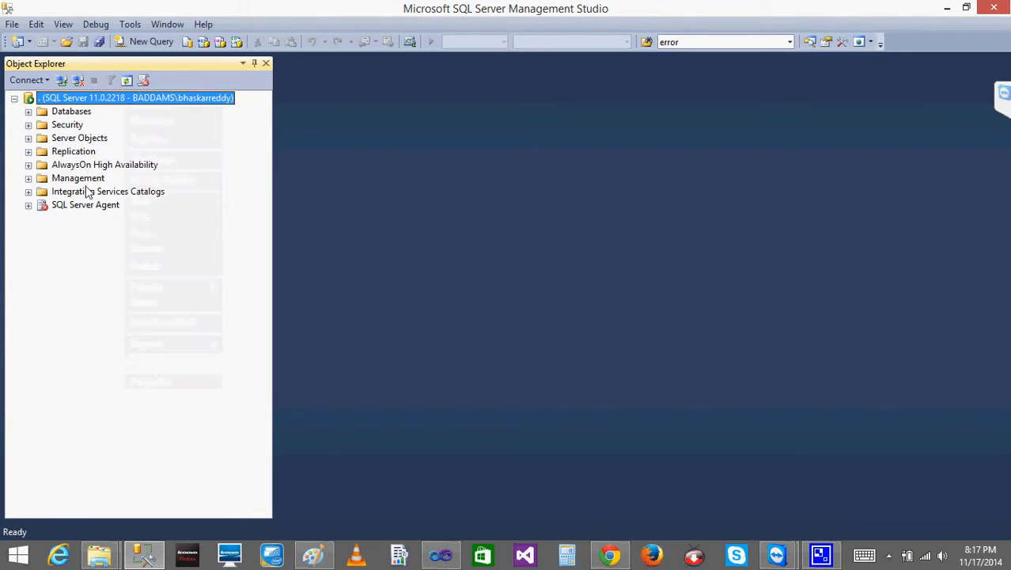
pyautogui.click(71, 192)
pyautogui.click(28, 191)
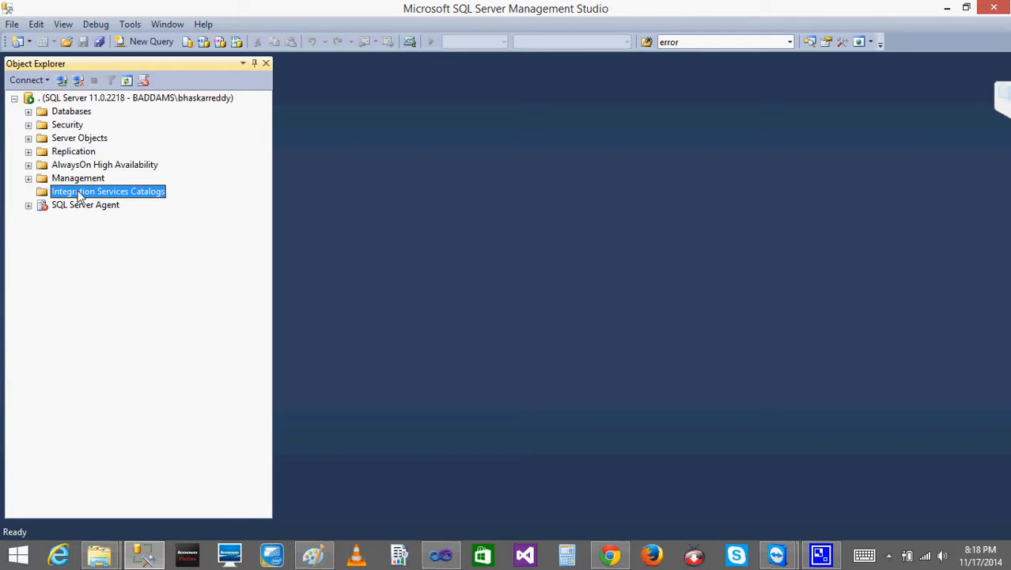
# Switch to the SQLOct solution in Visual Studio and start the Integration Services Deployment Wizard for the SSIS project
pyautogui.click(441, 555)
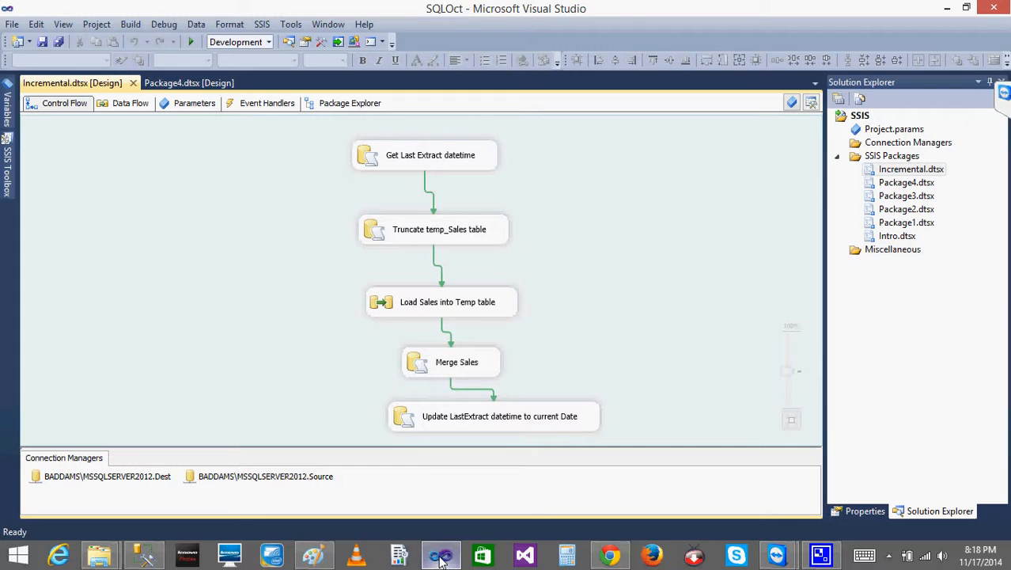
pyautogui.rightClick(853, 141)
pyautogui.click(857, 119)
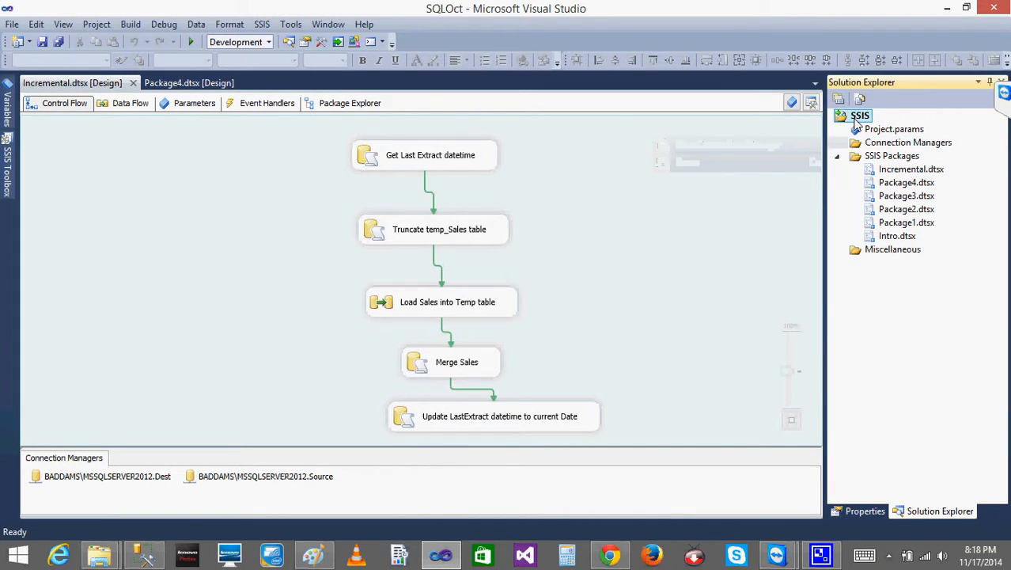
pyautogui.rightClick(857, 125)
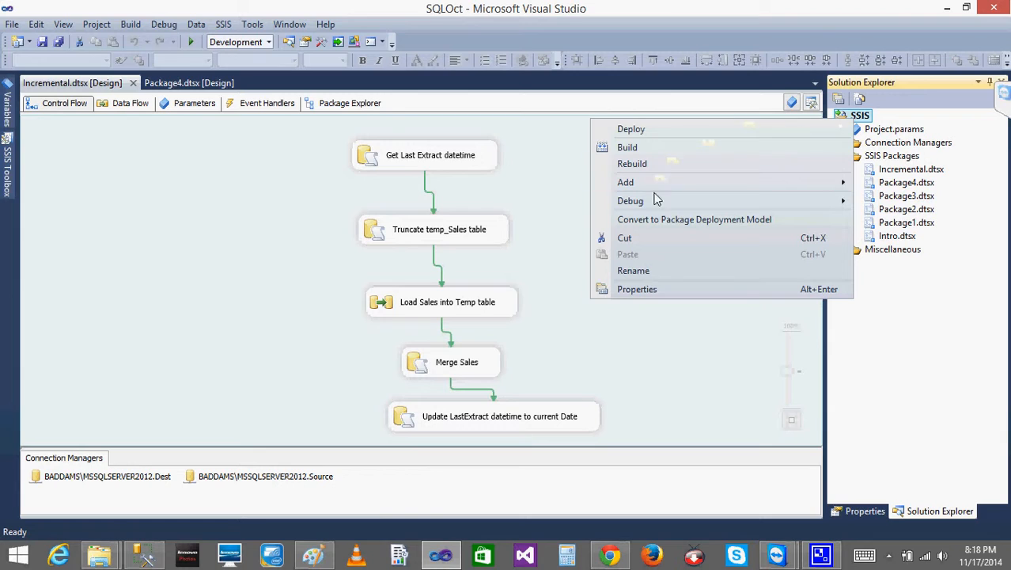
pyautogui.click(633, 131)
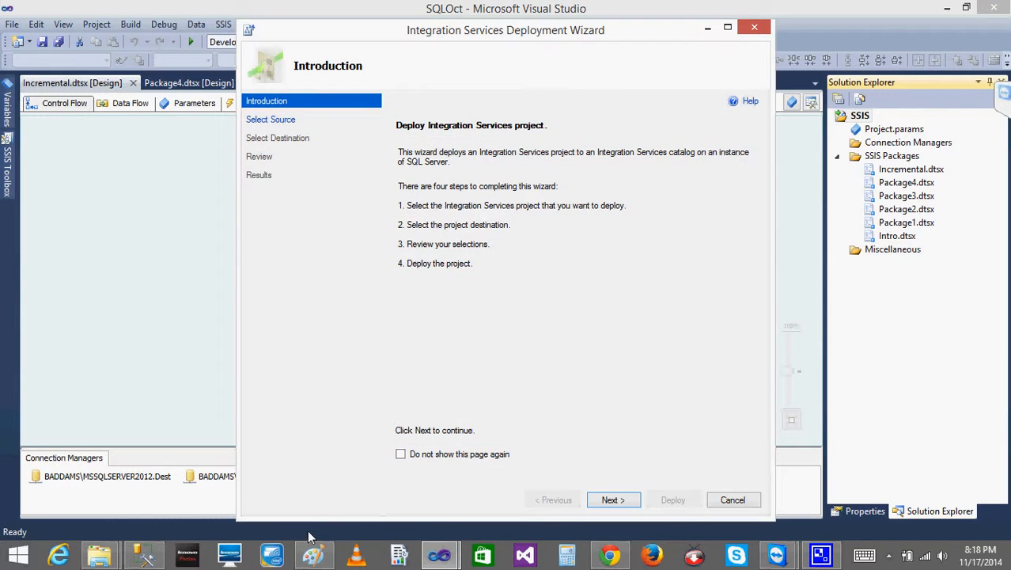
# Switch to Paint, sketch a D, m, F sequence with an arrow to a box labelled "Dep", and return to the deployment wizard
pyautogui.click(314, 556)
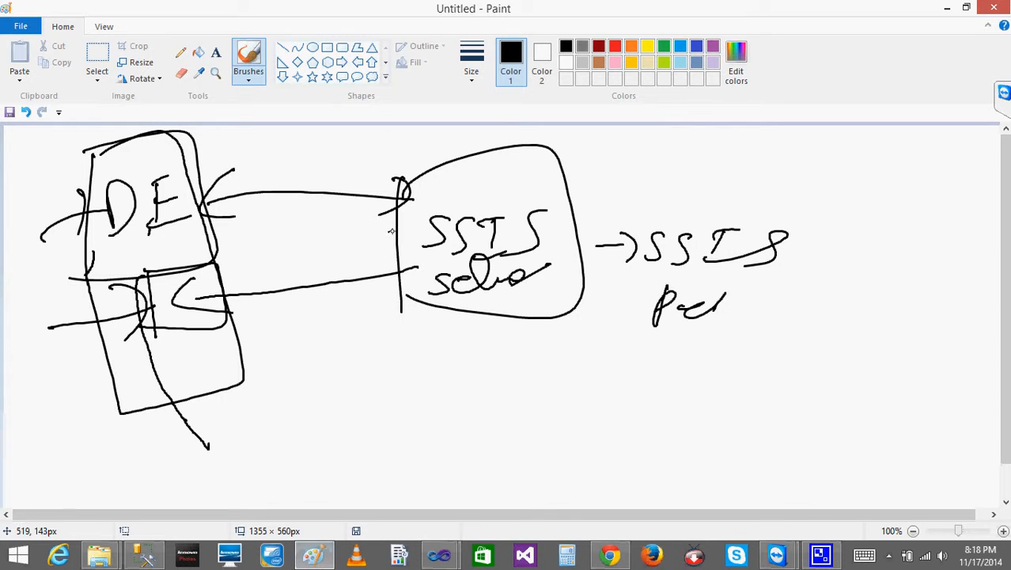
pyautogui.moveTo(366, 366); pyautogui.dragTo(375, 413)
pyautogui.moveTo(345, 360)
pyautogui.mouseDown()
pyautogui.moveTo(384, 339)
pyautogui.moveTo(353, 414)
pyautogui.moveTo(436, 388)
pyautogui.moveTo(426, 406)
pyautogui.mouseUp()
pyautogui.moveTo(441, 408)
pyautogui.mouseDown()
pyautogui.moveTo(460, 396)
pyautogui.moveTo(474, 409)
pyautogui.mouseUp()
pyautogui.moveTo(483, 384)
pyautogui.mouseDown()
pyautogui.moveTo(489, 412)
pyautogui.moveTo(506, 375)
pyautogui.mouseUp()
pyautogui.moveTo(483, 393); pyautogui.dragTo(598, 383)
pyautogui.moveTo(581, 354); pyautogui.dragTo(576, 404)
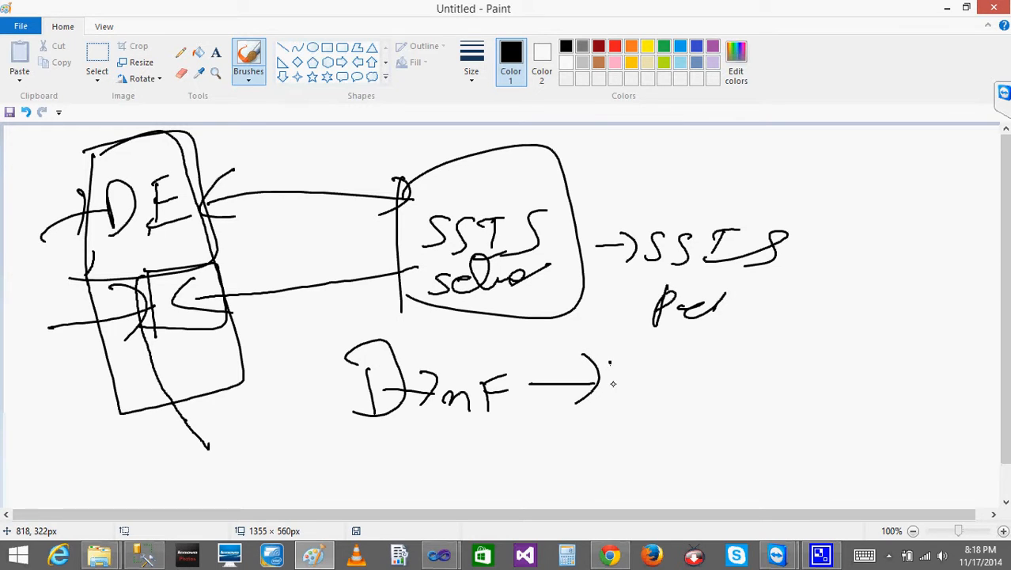
pyautogui.moveTo(611, 361); pyautogui.dragTo(613, 417)
pyautogui.moveTo(613, 345)
pyautogui.mouseDown()
pyautogui.moveTo(622, 346)
pyautogui.moveTo(611, 422)
pyautogui.moveTo(630, 455)
pyautogui.moveTo(667, 448)
pyautogui.mouseUp()
pyautogui.moveTo(687, 447); pyautogui.dragTo(688, 449)
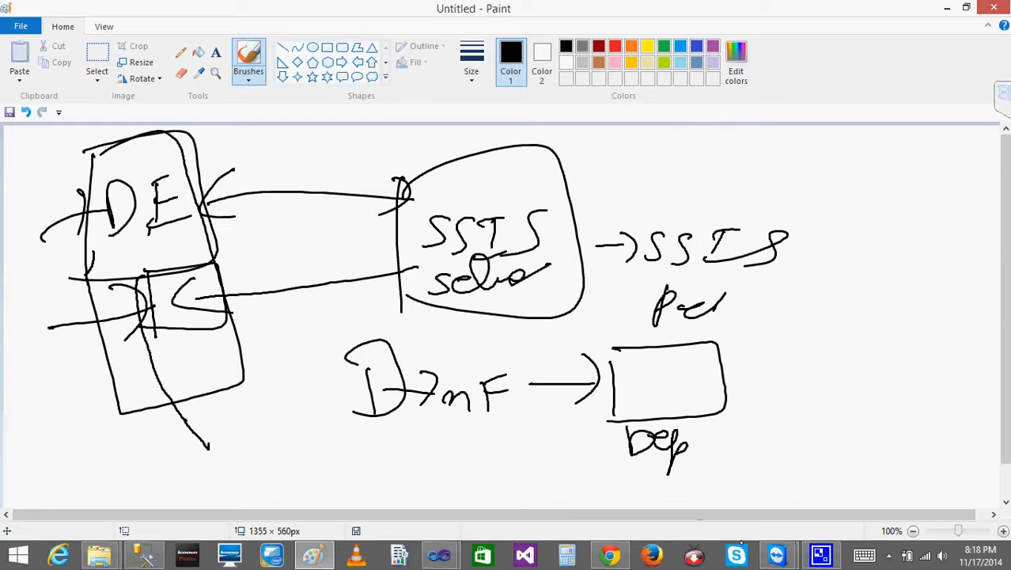
pyautogui.moveTo(439, 553)
pyautogui.click(489, 479)
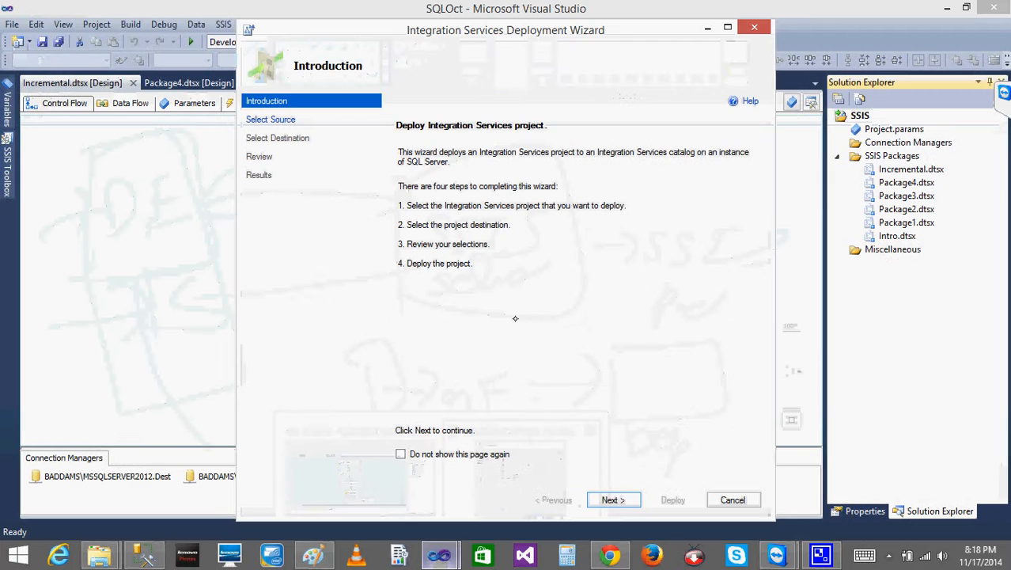
# In Paint, circle the letter m, draw an arrow through it towards the "Dep" box, and minimize the drawing
pyautogui.click(314, 553)
pyautogui.moveTo(447, 378); pyautogui.dragTo(454, 419)
pyautogui.moveTo(473, 366); pyautogui.dragTo(471, 367)
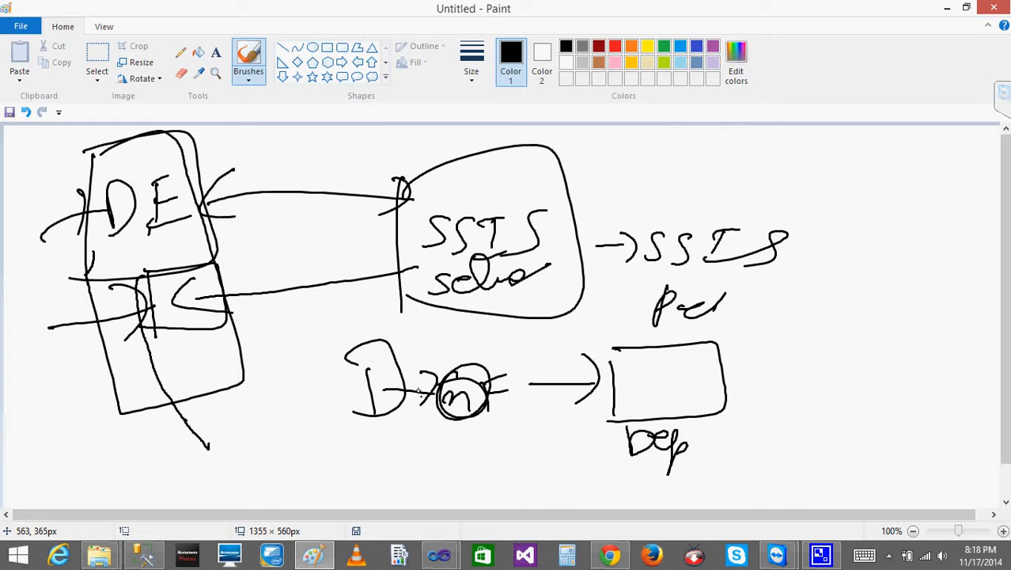
pyautogui.moveTo(400, 388)
pyautogui.mouseDown()
pyautogui.moveTo(589, 380)
pyautogui.moveTo(552, 401)
pyautogui.mouseUp()
pyautogui.moveTo(469, 363)
pyautogui.mouseDown()
pyautogui.moveTo(443, 437)
pyautogui.moveTo(529, 378)
pyautogui.moveTo(497, 425)
pyautogui.mouseUp()
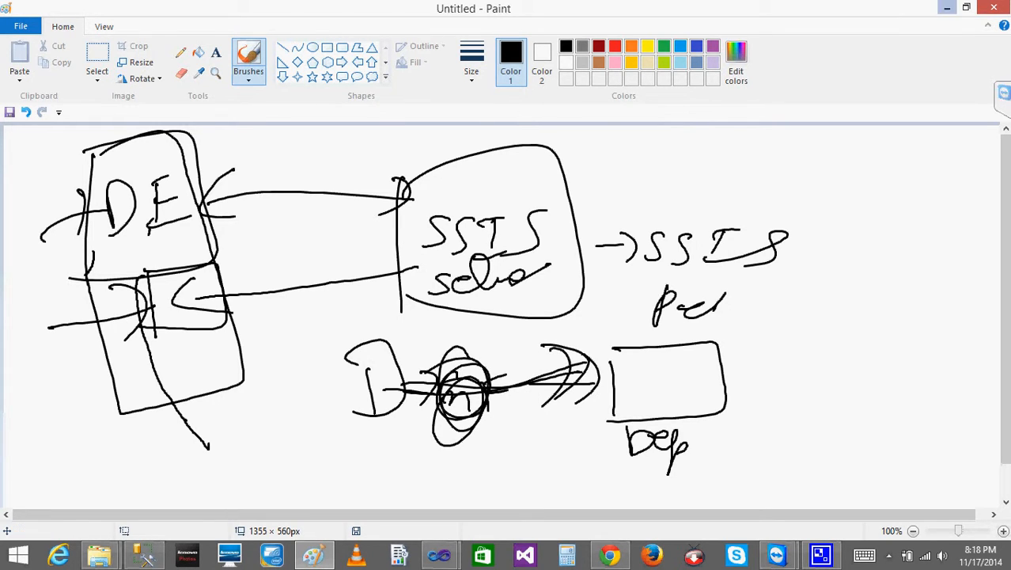
pyautogui.click(946, 10)
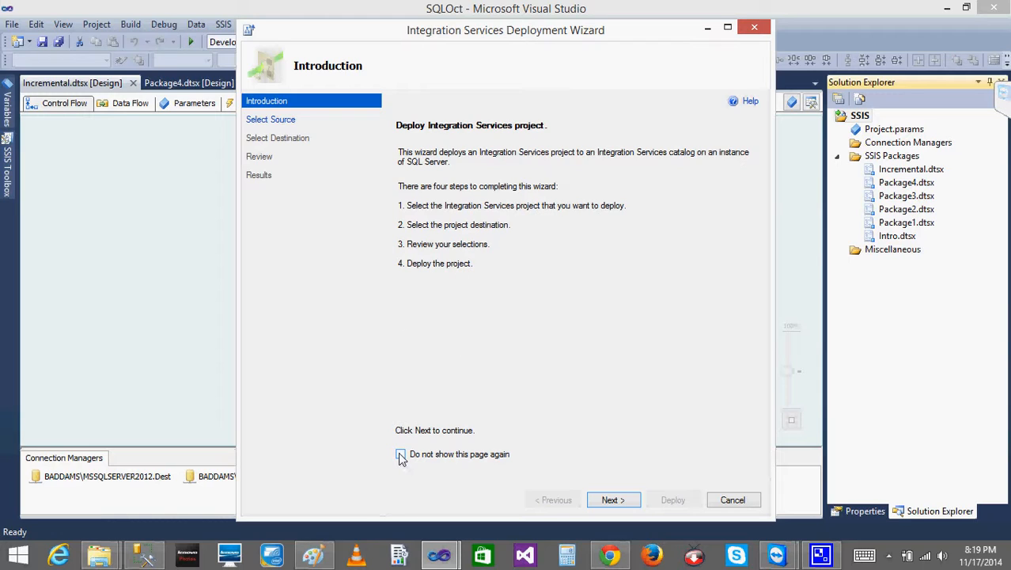
# Proceed to the deployment wizard's destination page, choose the local server BADDAMS, and try to browse for the project path
pyautogui.click(610, 499)
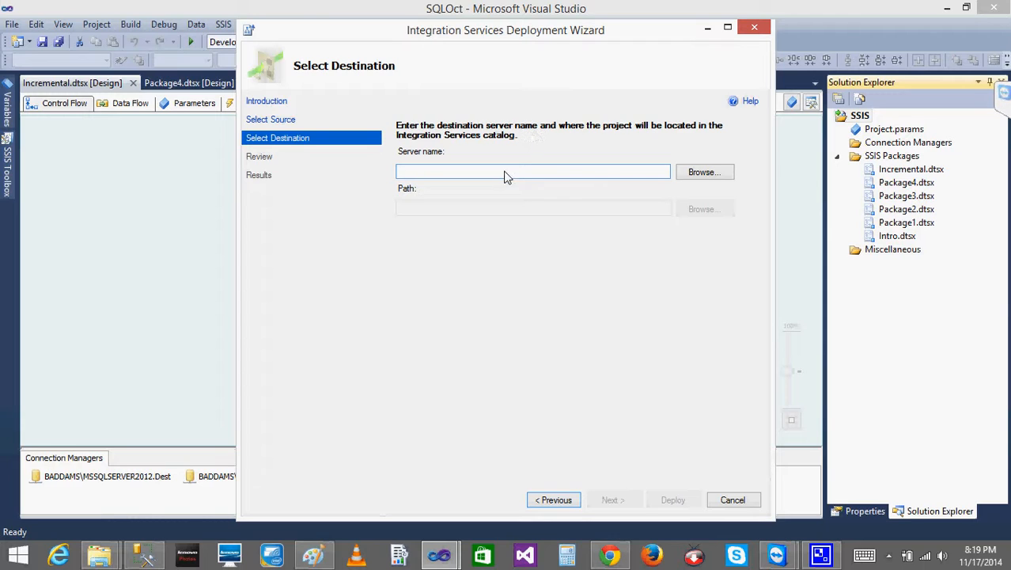
pyautogui.click(701, 173)
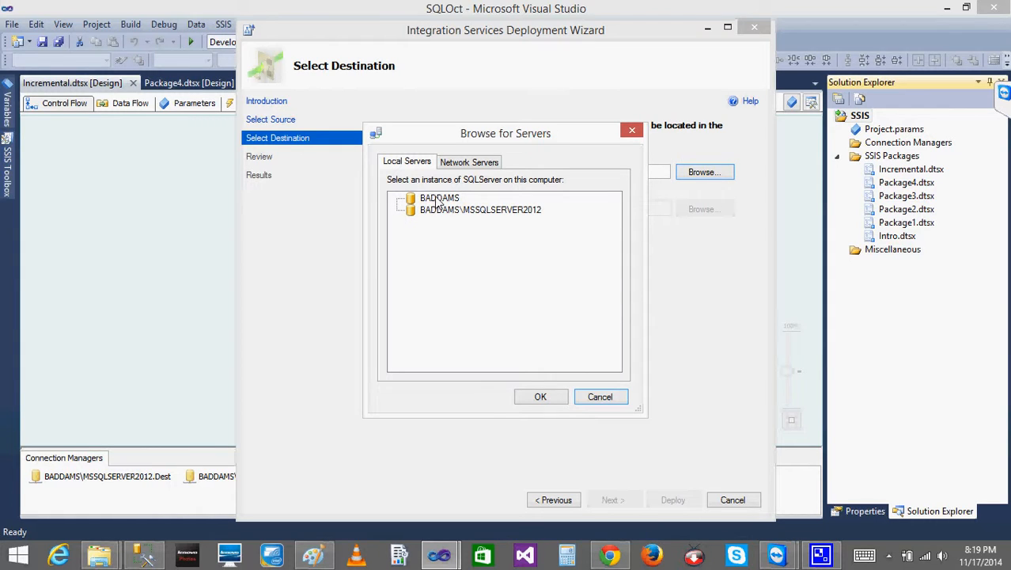
pyautogui.click(437, 200)
pyautogui.click(538, 399)
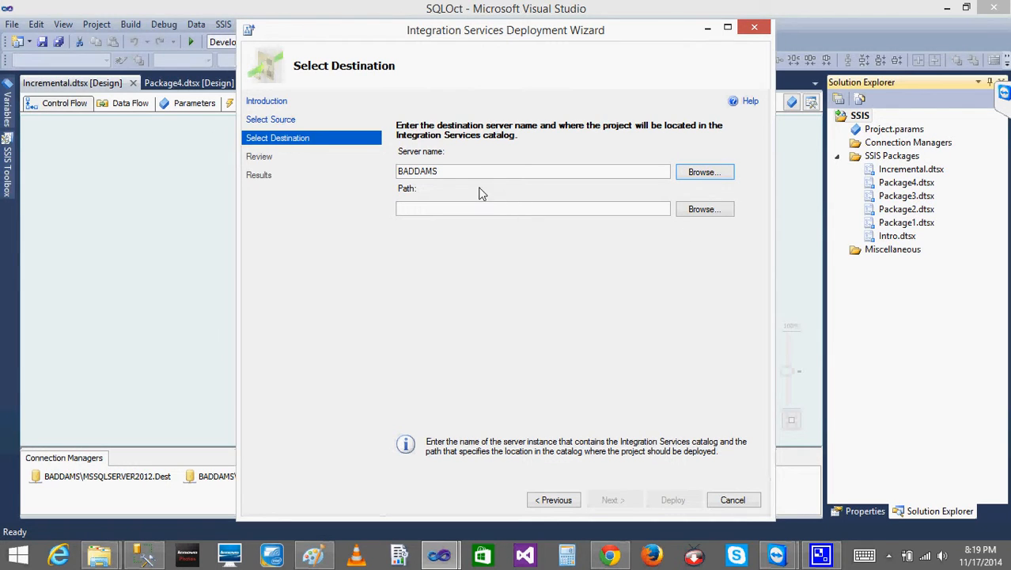
pyautogui.click(711, 211)
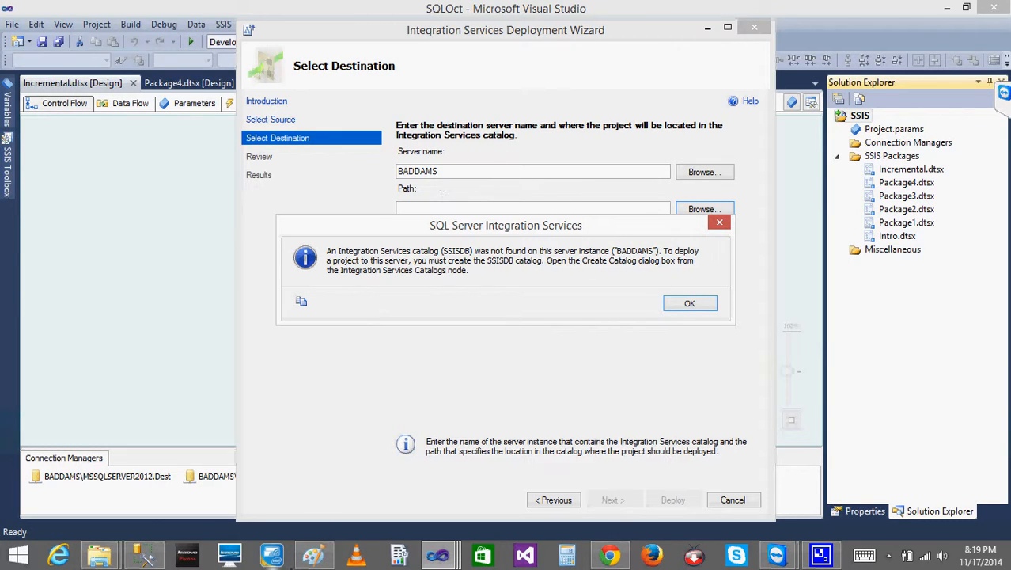
# Switch to SQL Server Management Studio, reconnect to the Database Engine using server name BADDAMS, and expand Integration Services Catalogs
pyautogui.click(144, 555)
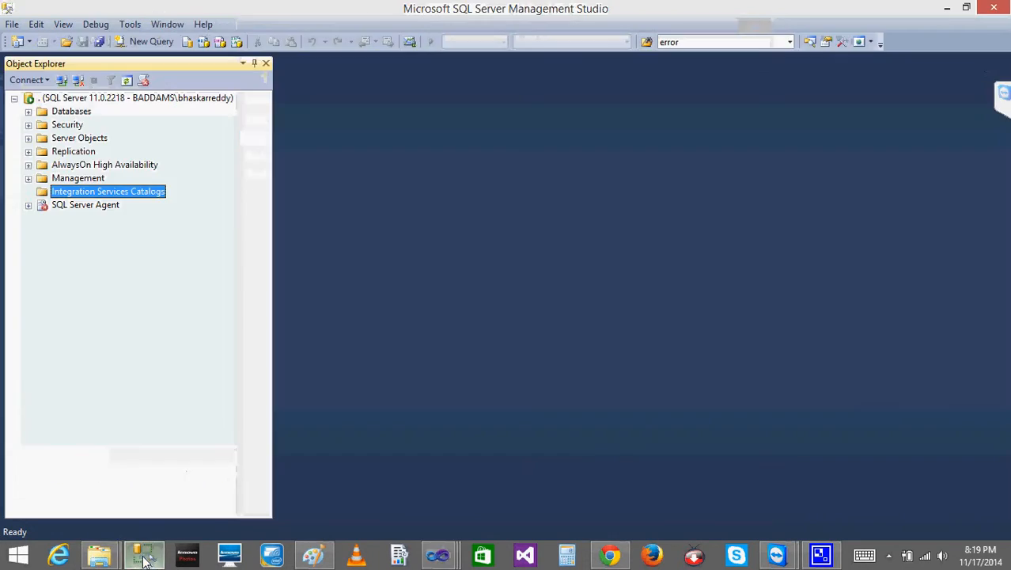
pyautogui.click(70, 98)
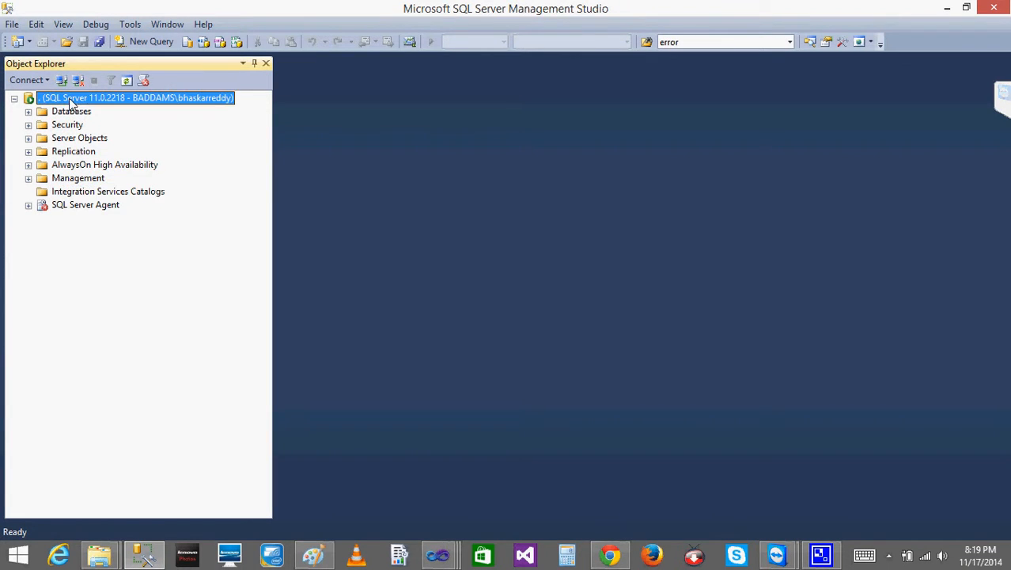
pyautogui.click(78, 81)
pyautogui.click(62, 80)
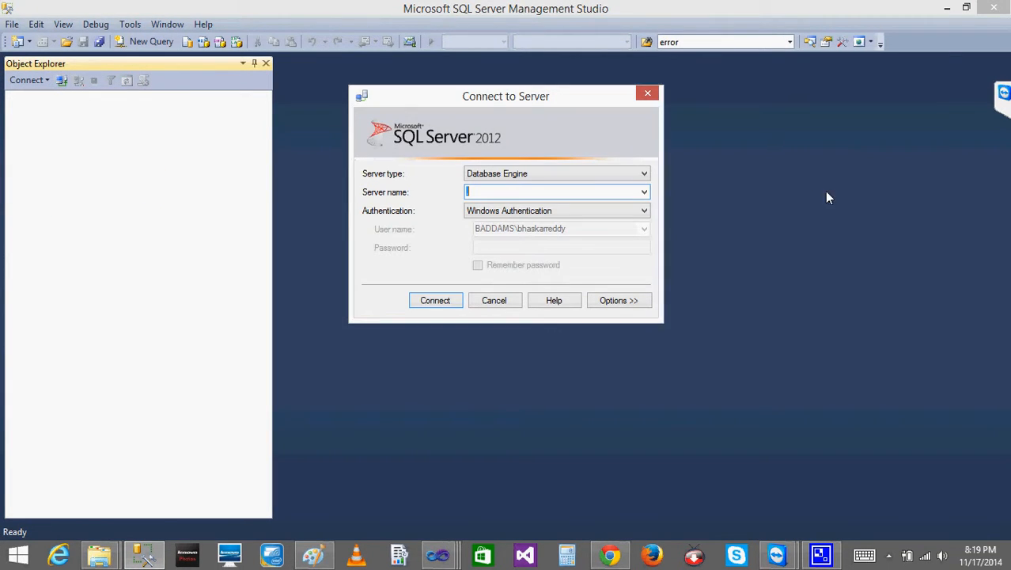
pyautogui.click(644, 192)
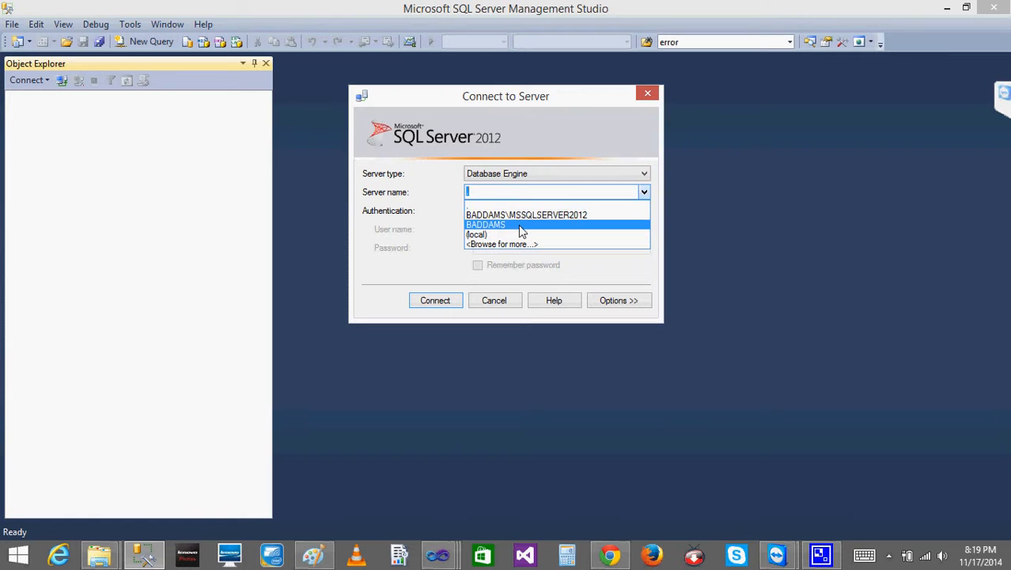
pyautogui.click(523, 224)
pyautogui.click(438, 301)
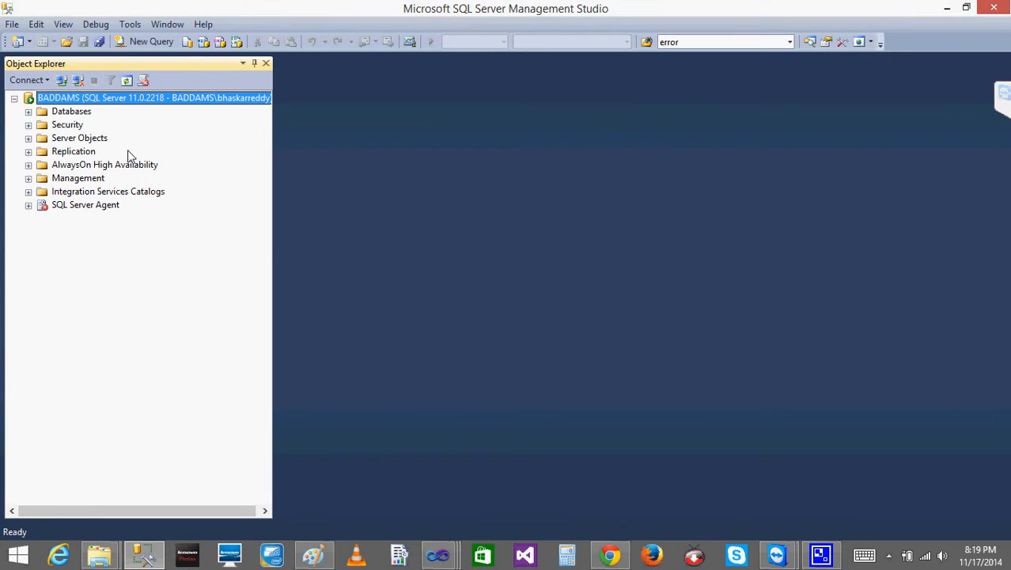
pyautogui.click(29, 191)
# Return to the deployment wizard and dismiss its open notice about the catalog
pyautogui.click(437, 555)
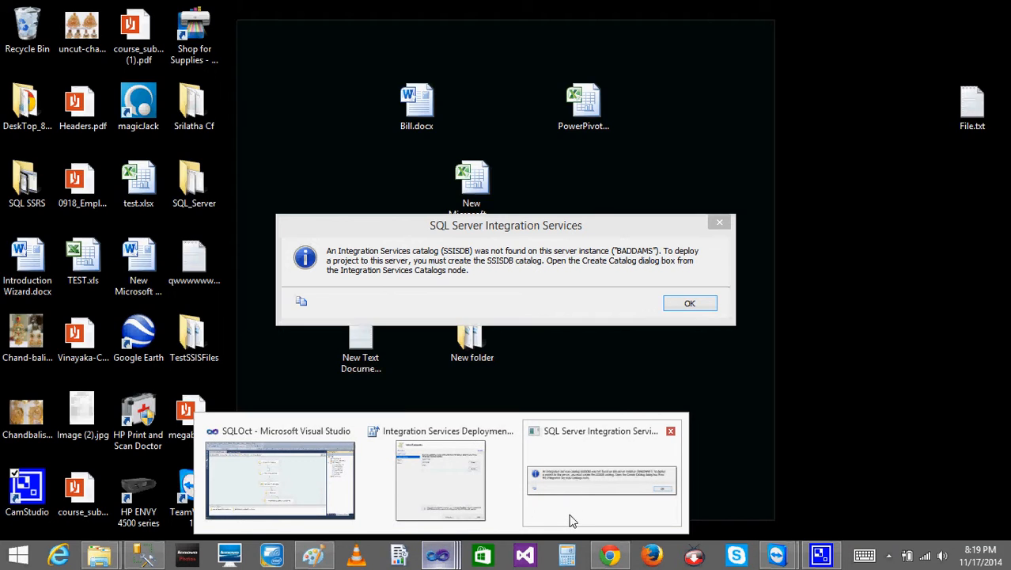
pyautogui.click(571, 511)
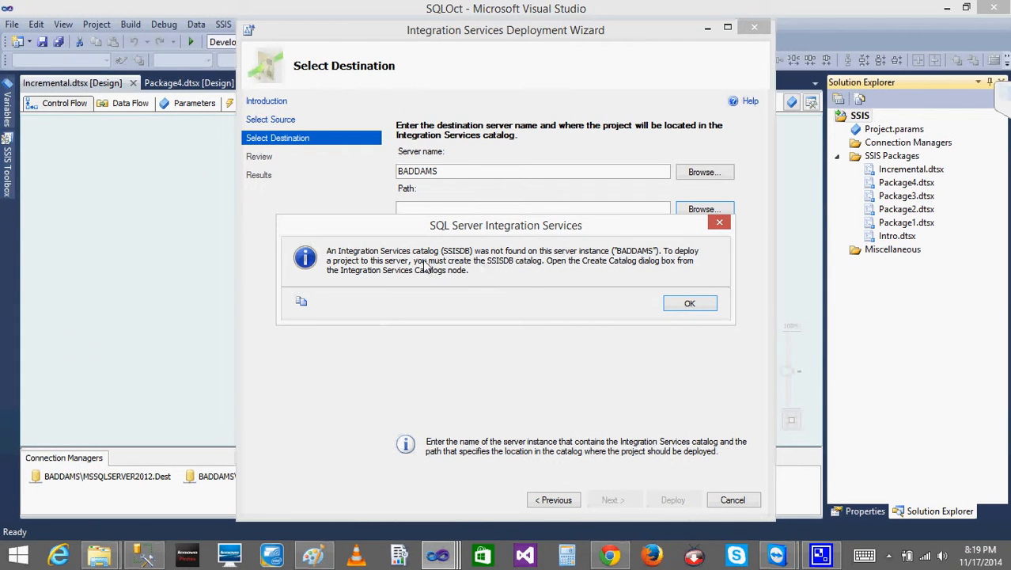
pyautogui.click(680, 299)
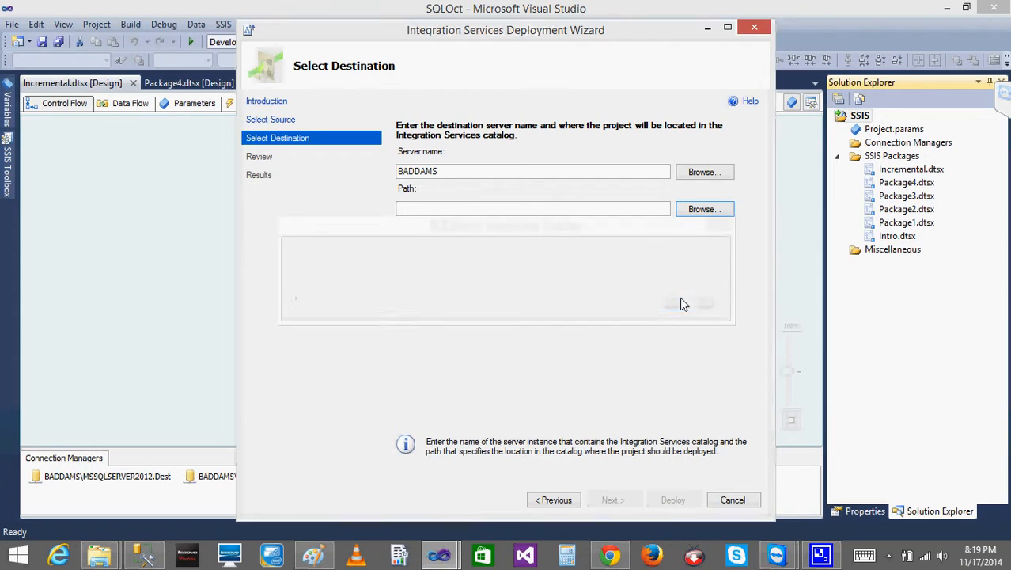
# Create the SSISDB catalog on BADDAMS in Management Studio, entering and retyping the encryption password
pyautogui.click(143, 556)
pyautogui.rightClick(87, 193)
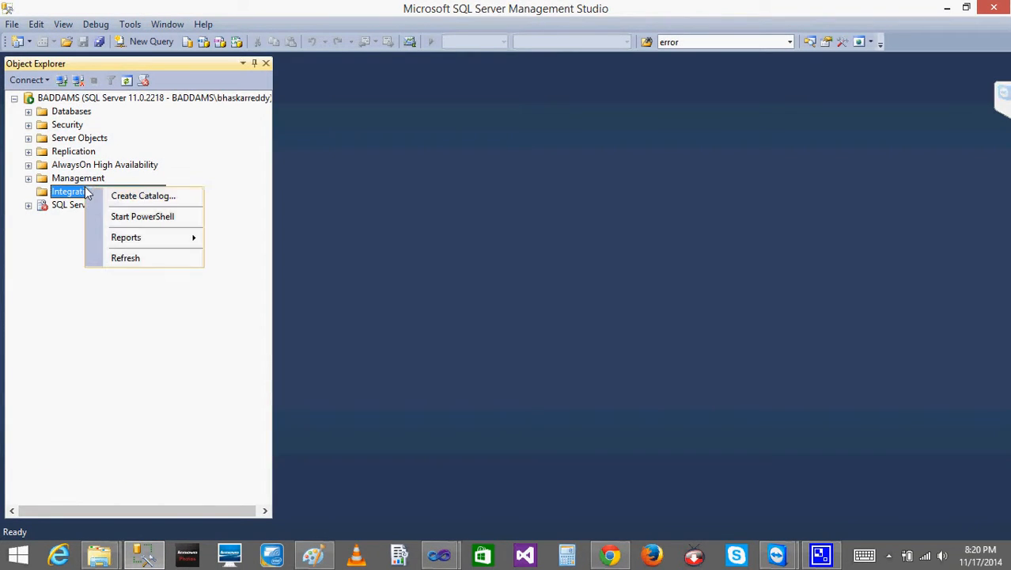
pyautogui.click(117, 197)
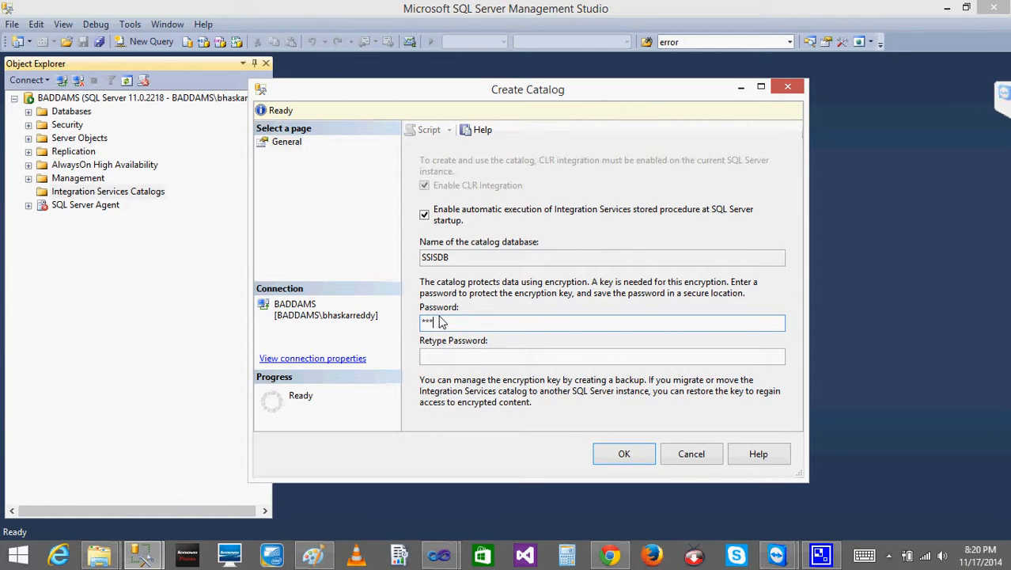
pyautogui.press('Tab')
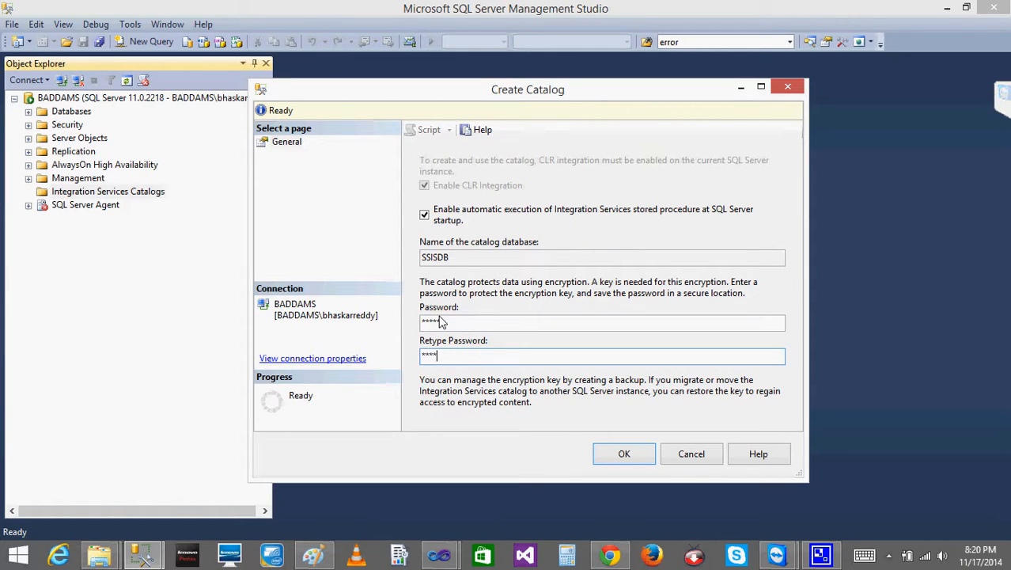
pyautogui.write('*****')
pyautogui.click(611, 454)
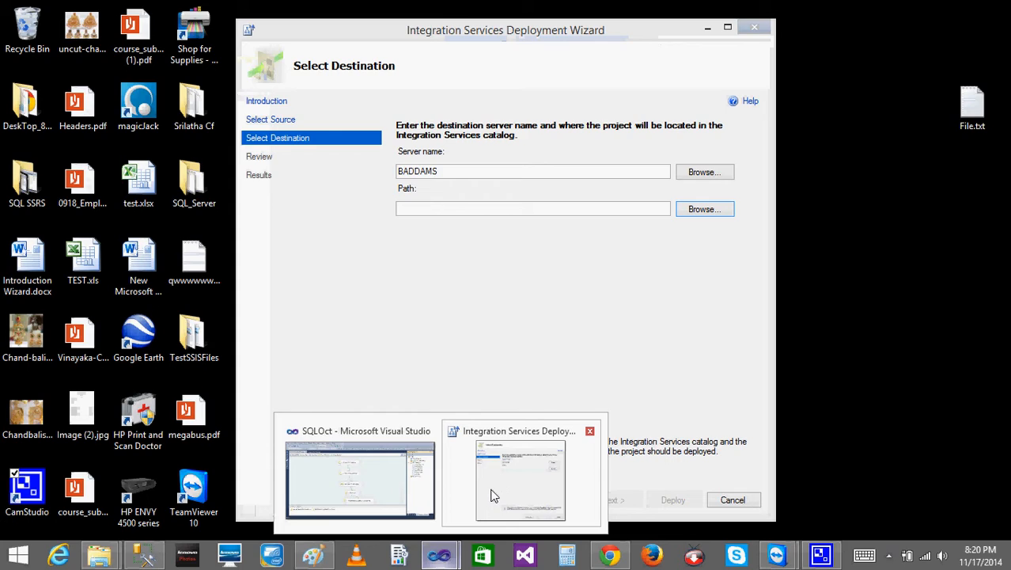
# Return to the deployment wizard, browse for the destination path, and select SSISDB
pyautogui.click(514, 471)
pyautogui.click(701, 212)
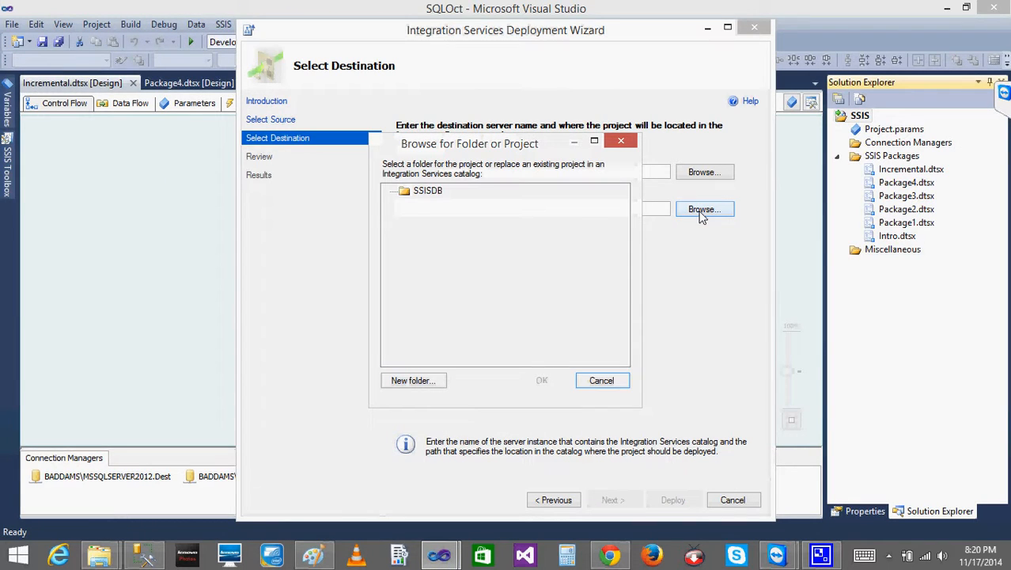
pyautogui.click(430, 196)
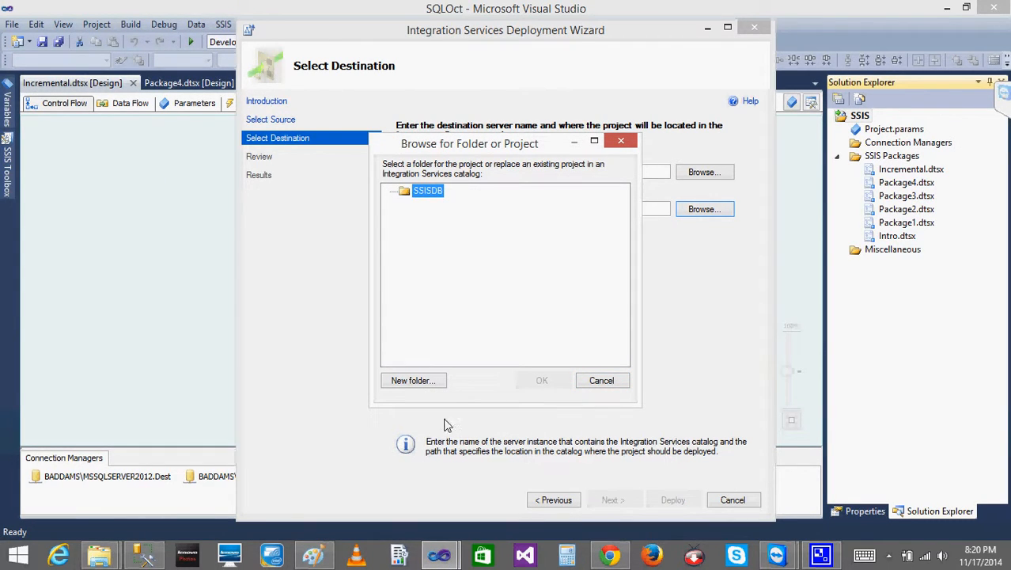
# Check the contents of the SSISDB catalog in Management Studio and return to the wizard's folder browser
pyautogui.click(144, 556)
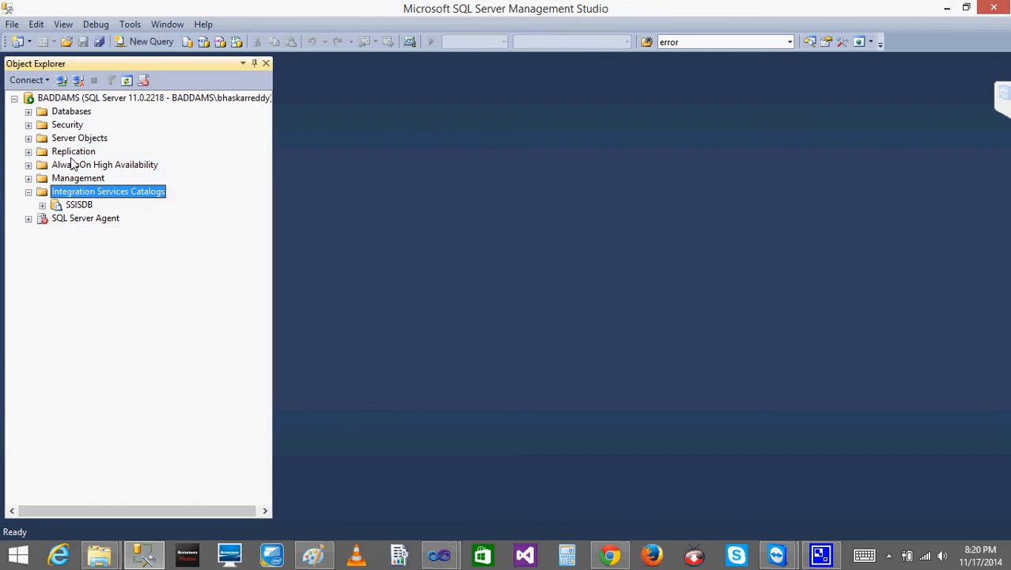
pyautogui.click(55, 205)
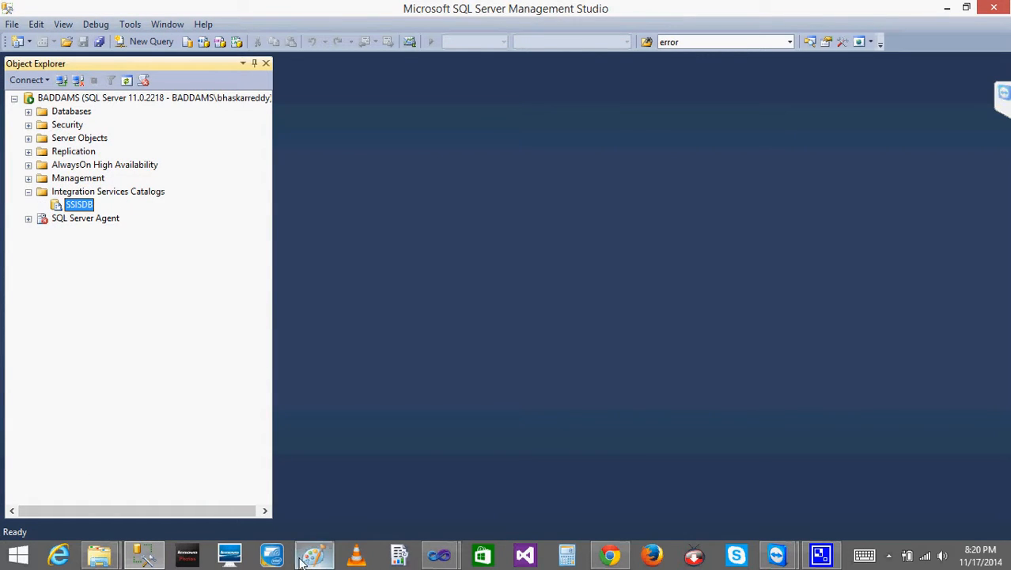
pyautogui.click(441, 556)
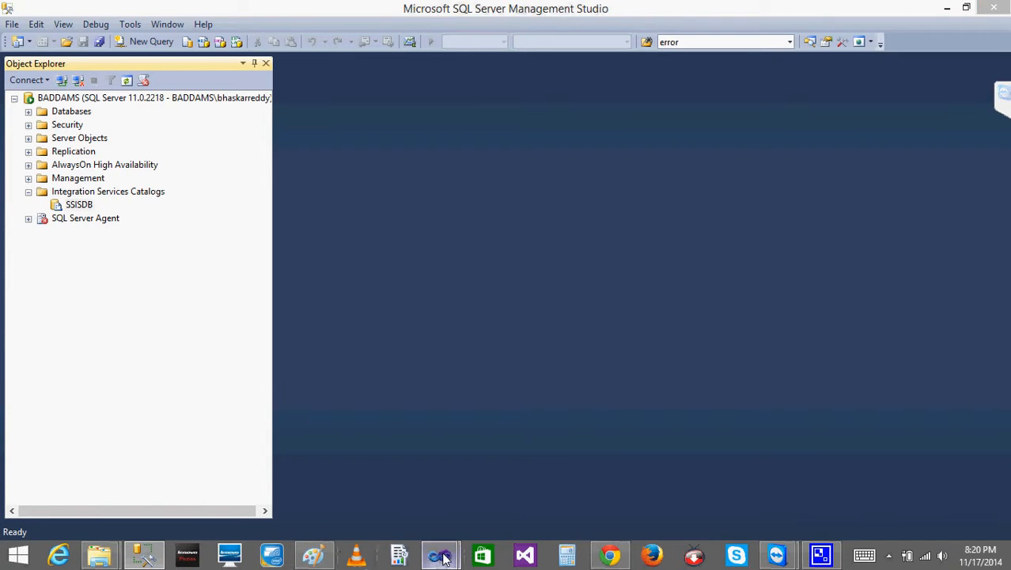
pyautogui.click(491, 518)
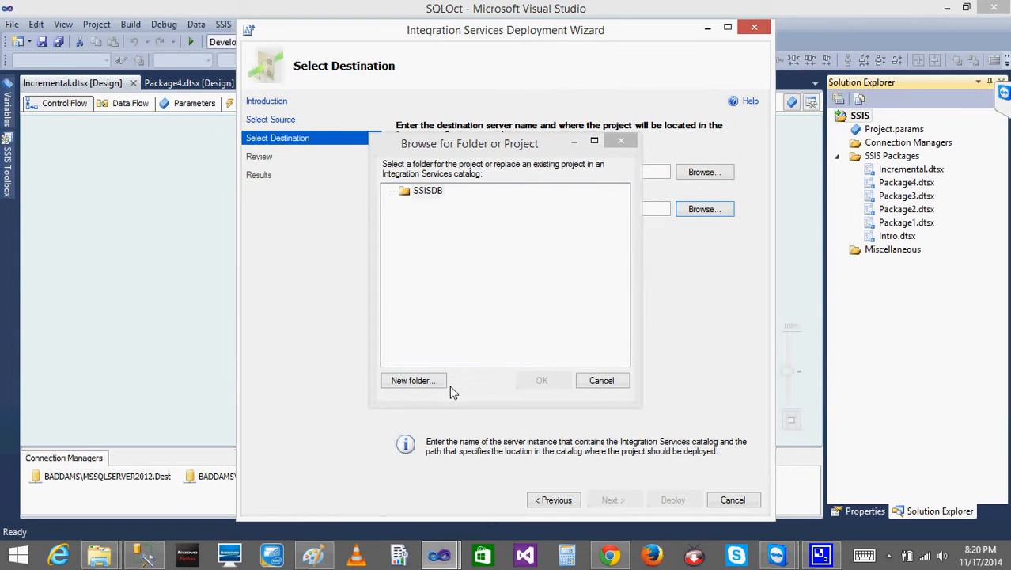
# Create a catalog folder named ssis with a description beginning "this is ssis", and choose it as the project's destination path
pyautogui.click(413, 381)
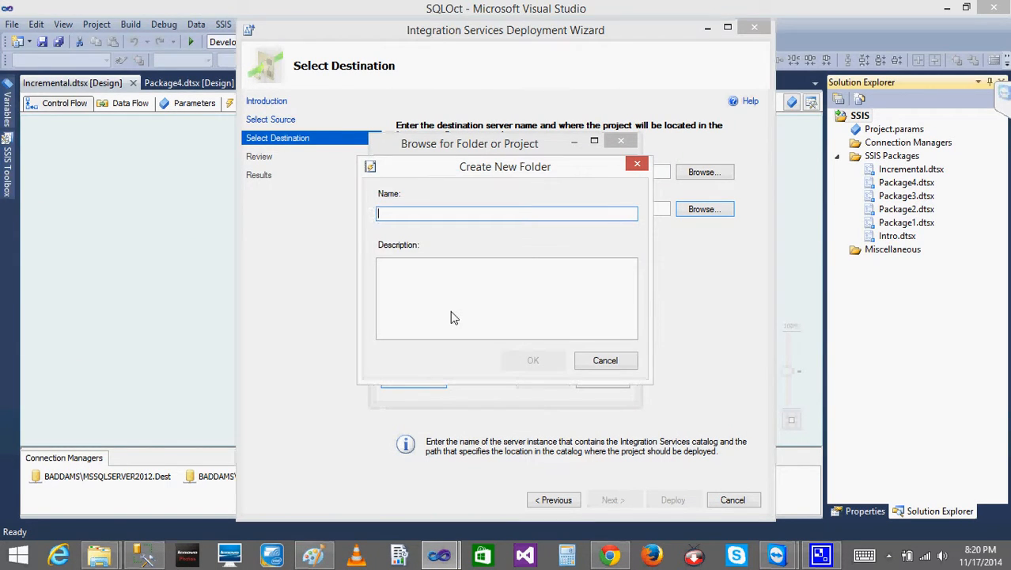
pyautogui.write('test')
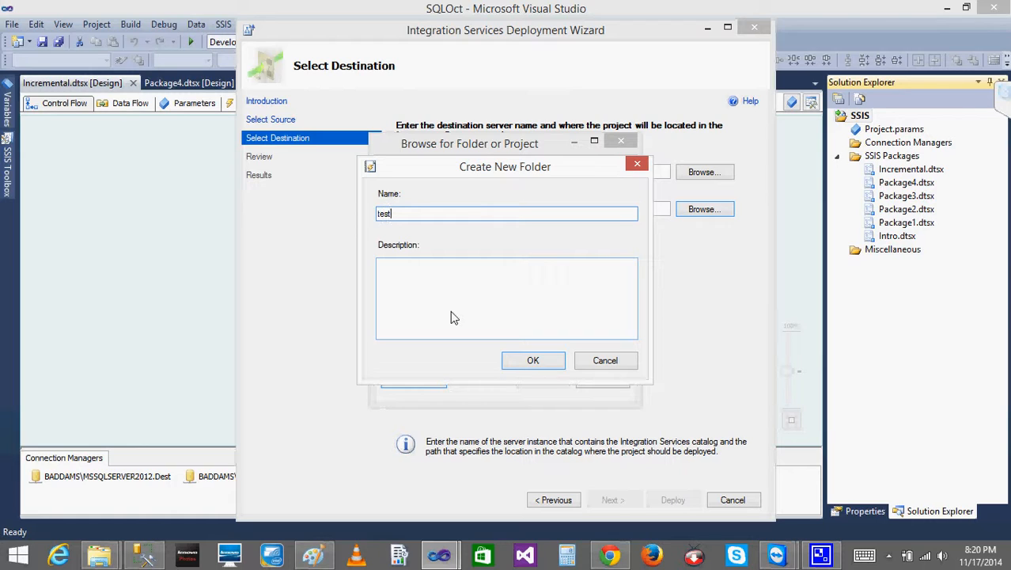
pyautogui.press('BackSpace')
pyautogui.press('BackSpace')
pyautogui.press('BackSpace')
pyautogui.write('ssi')
pyautogui.click(455, 288)
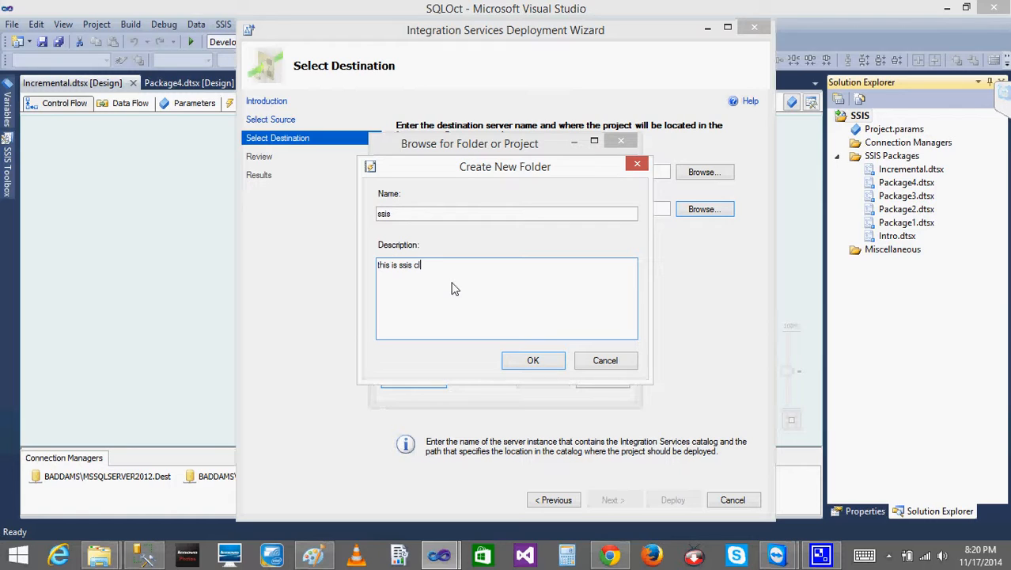
pyautogui.click(534, 360)
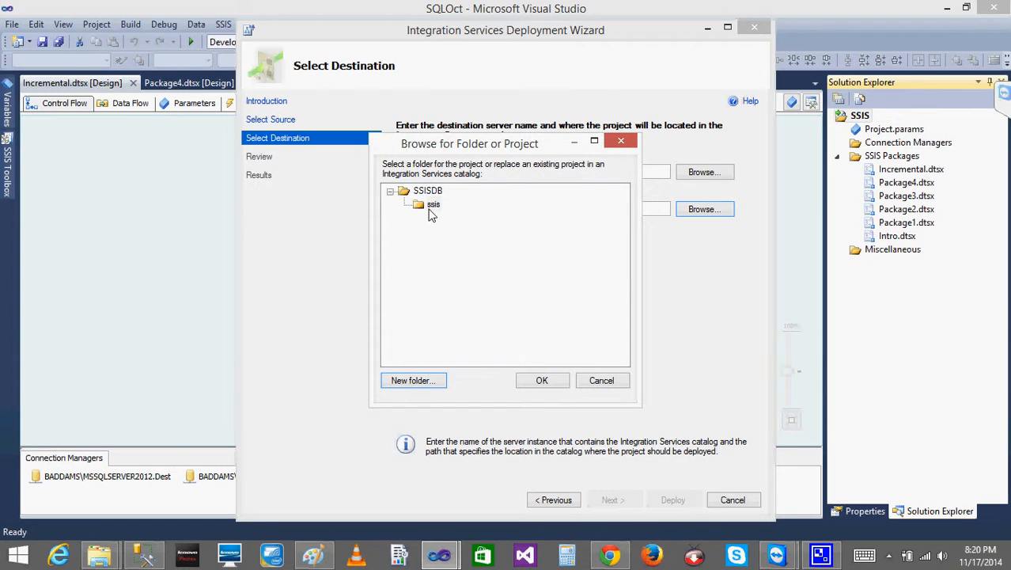
pyautogui.click(430, 206)
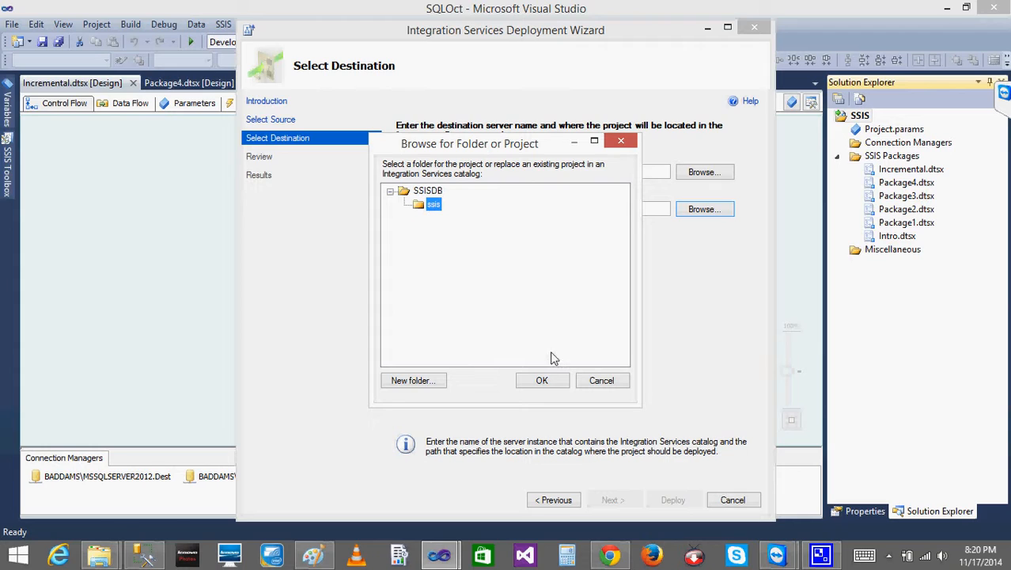
pyautogui.click(543, 380)
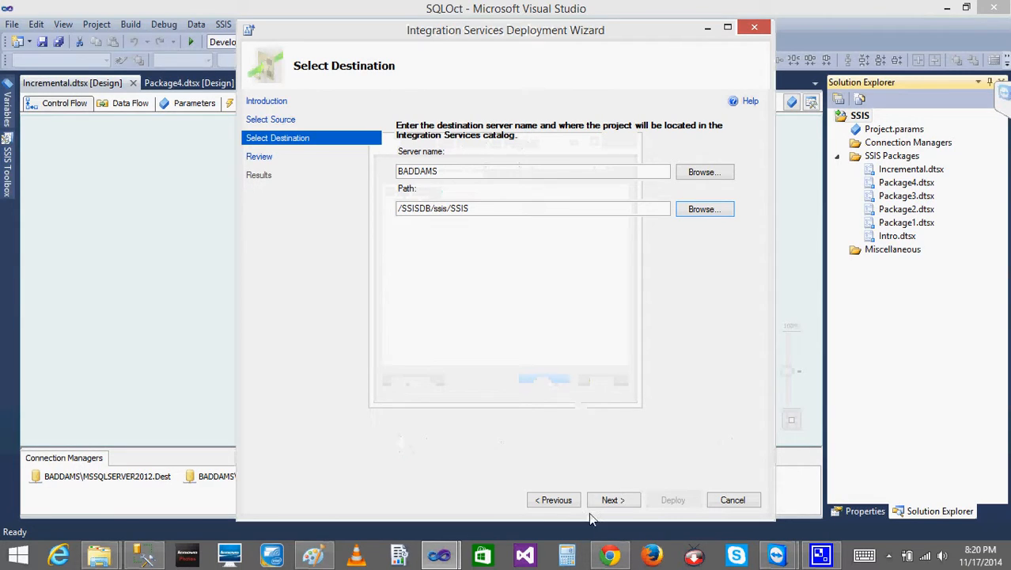
# Review the deployment selections, deploy the SSIS project to /SSISDB/ssis/SSIS on BADDAMS, and close the wizard
pyautogui.click(612, 499)
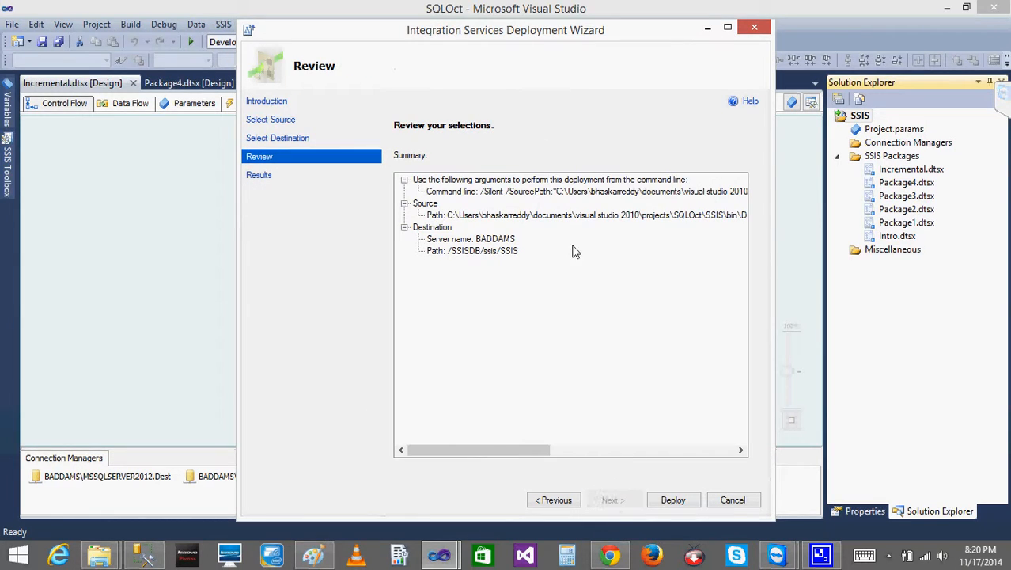
pyautogui.click(672, 499)
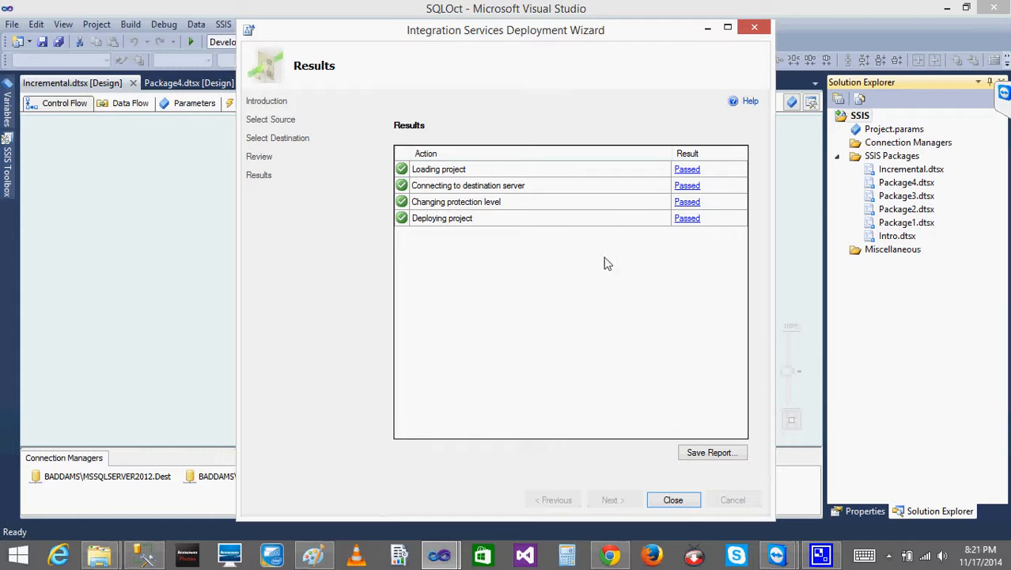
pyautogui.click(677, 502)
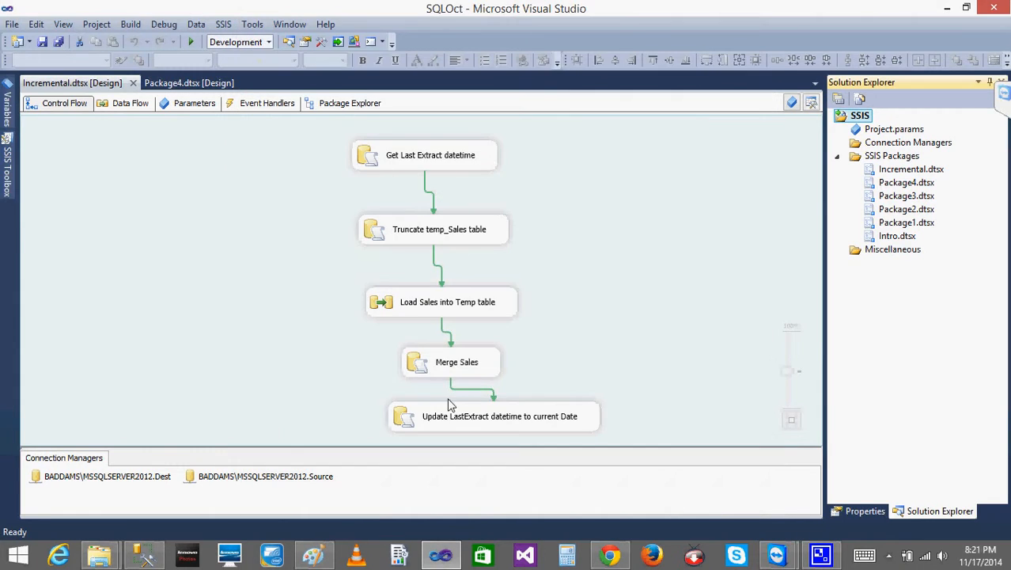
# Switch to Management Studio, refresh the SSISDB catalog, and expand the ssis folder down to the SSIS project's packages
pyautogui.click(144, 554)
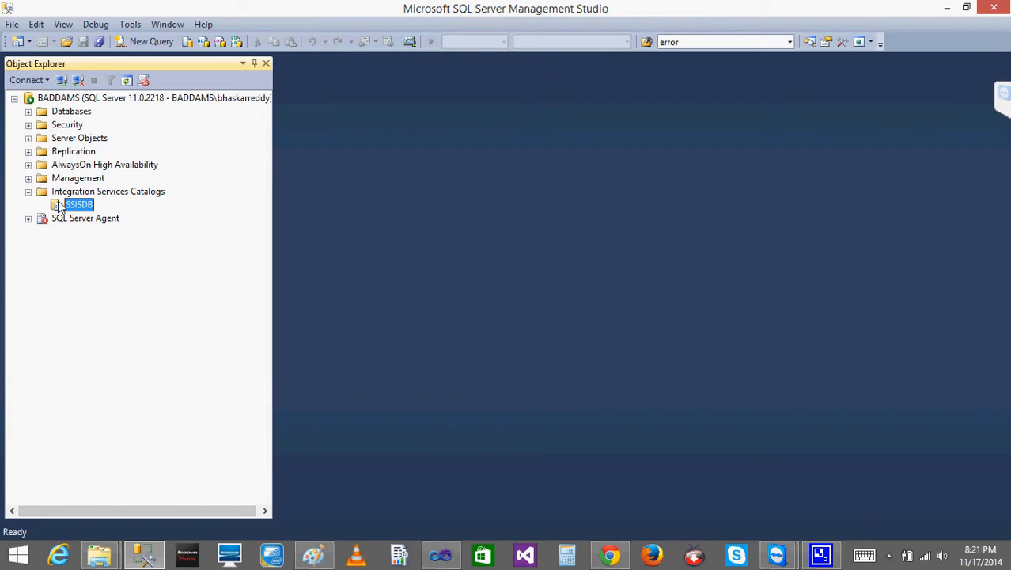
pyautogui.rightClick(61, 207)
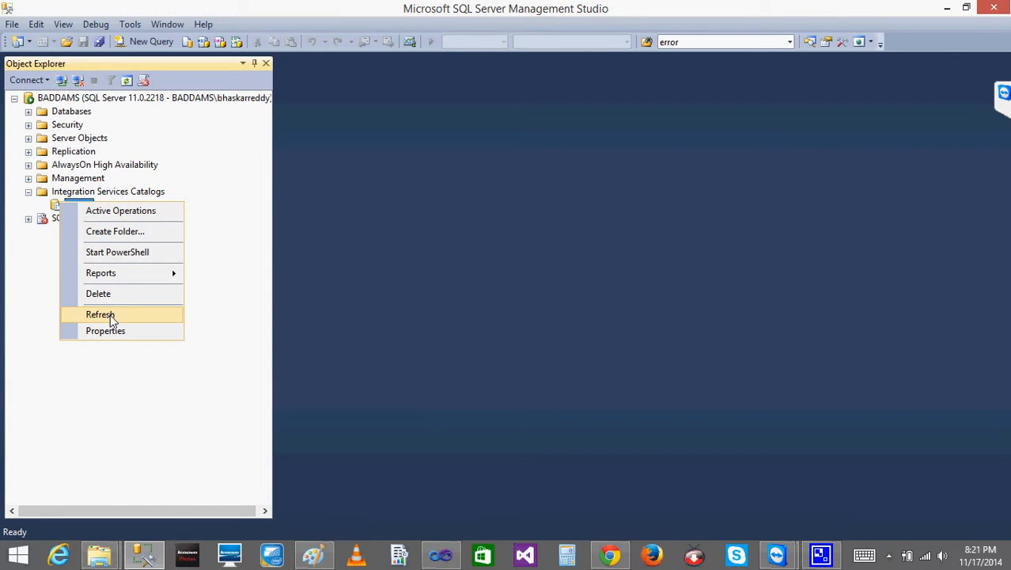
pyautogui.click(111, 315)
pyautogui.click(42, 204)
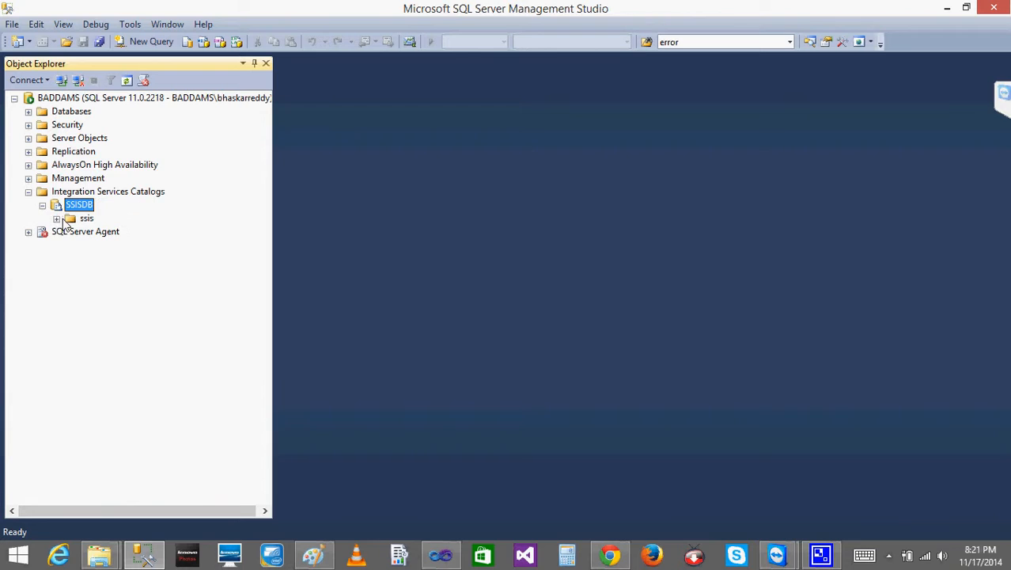
pyautogui.click(56, 219)
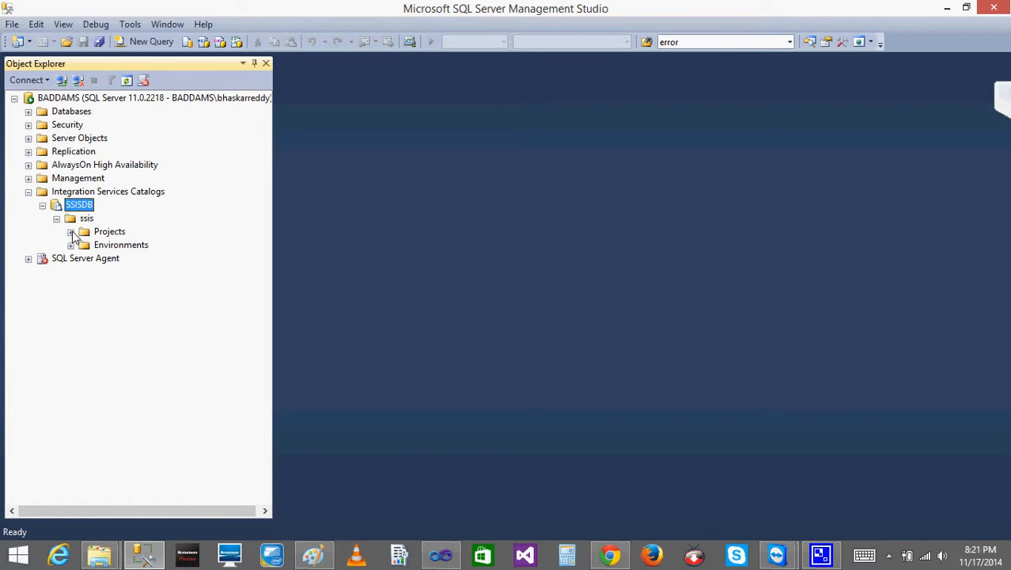
pyautogui.click(70, 232)
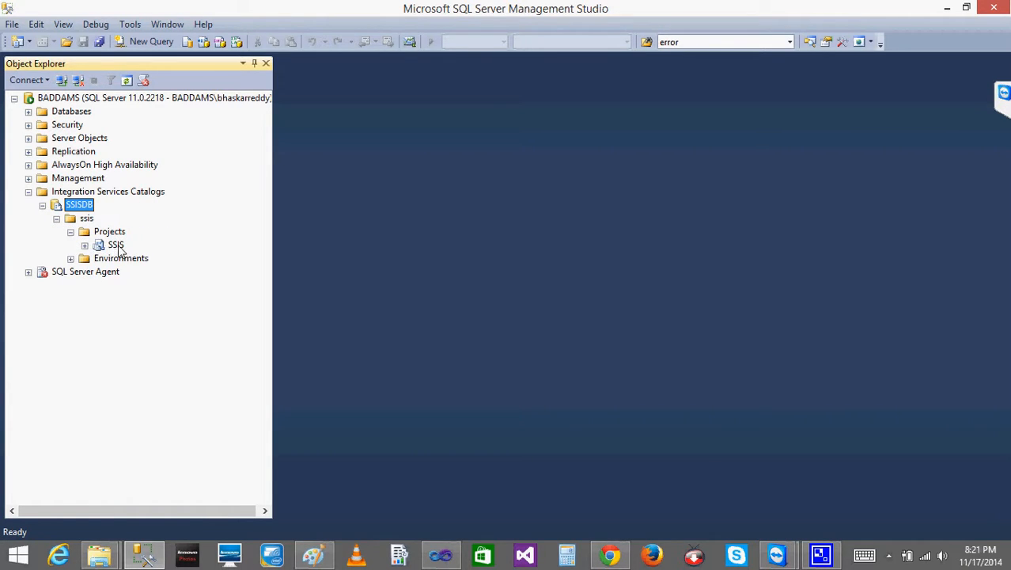
pyautogui.click(116, 245)
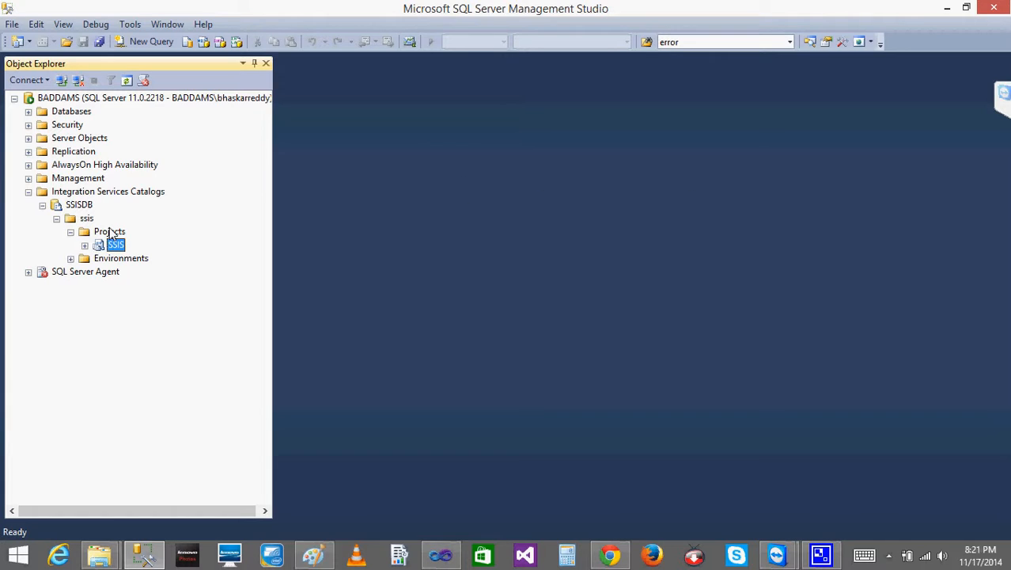
pyautogui.click(85, 246)
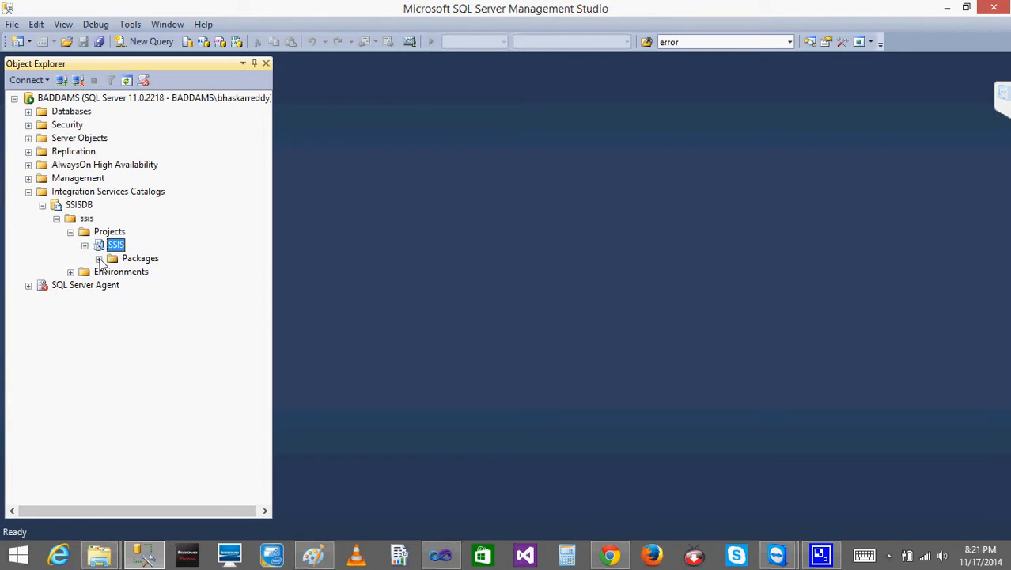
pyautogui.click(99, 260)
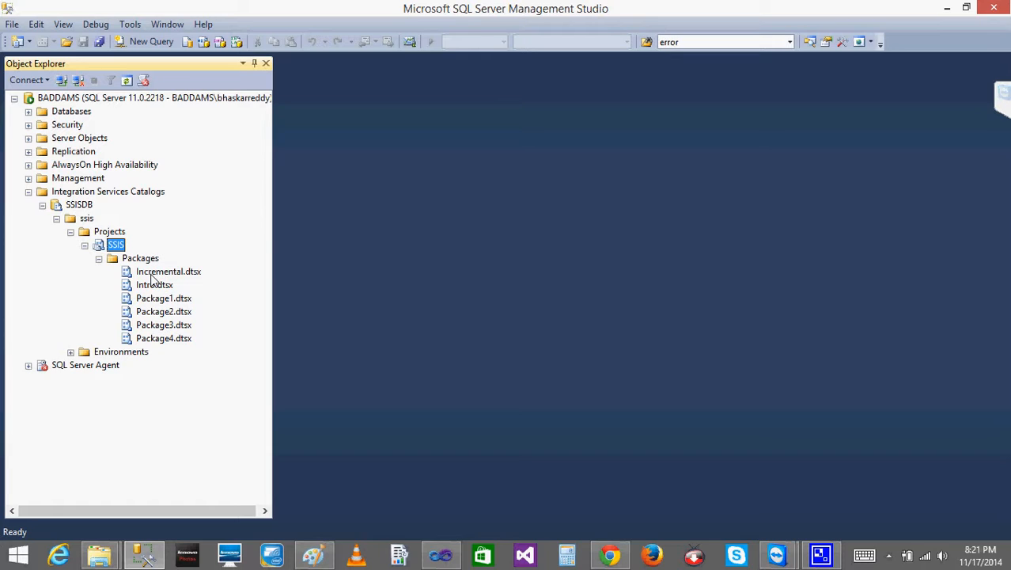
# Examine the parameters and connection managers in the configuration of the deployed Incremental.dtsx package, and close it without changes
pyautogui.click(85, 246)
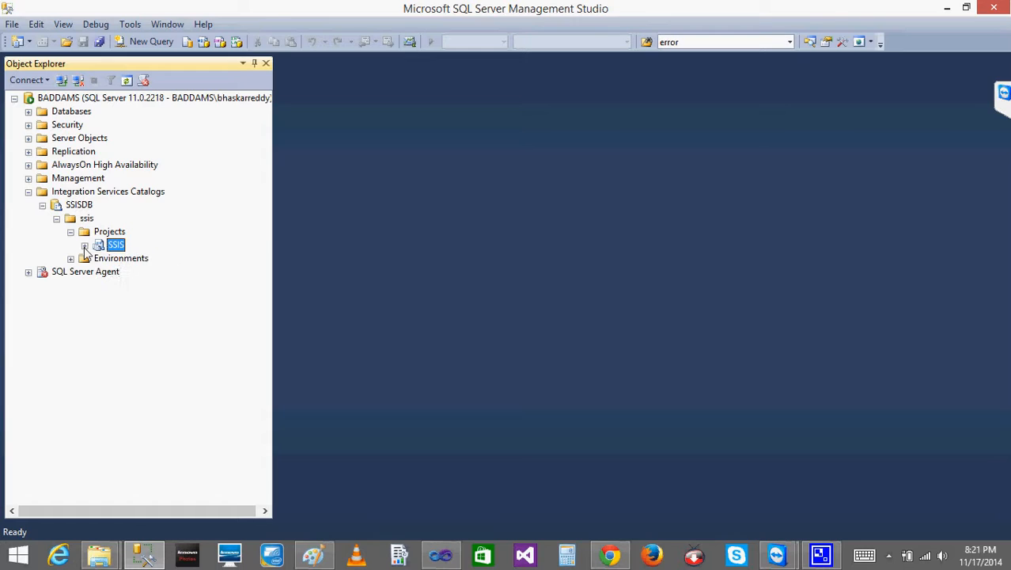
pyautogui.click(56, 218)
pyautogui.click(56, 219)
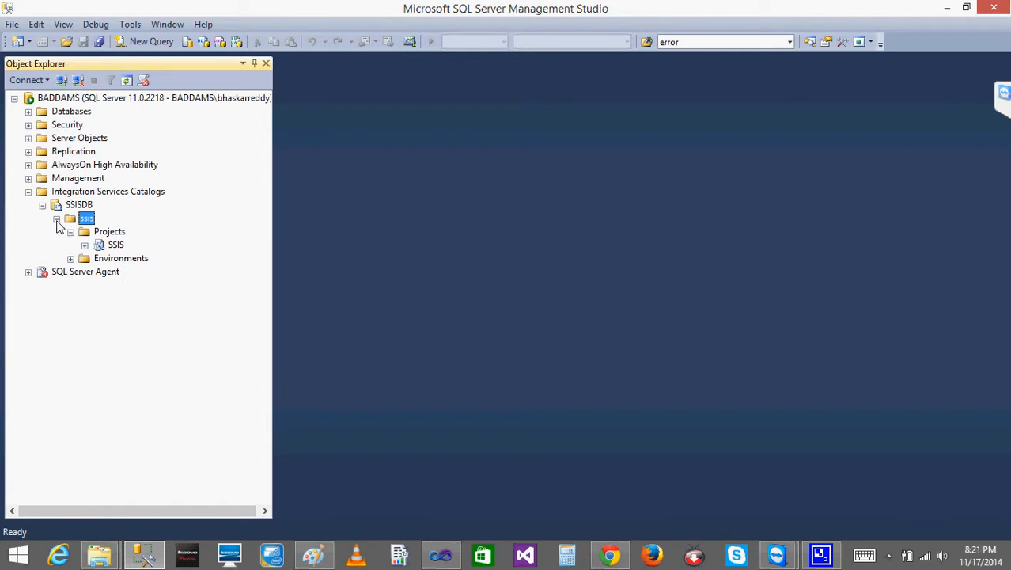
pyautogui.click(84, 245)
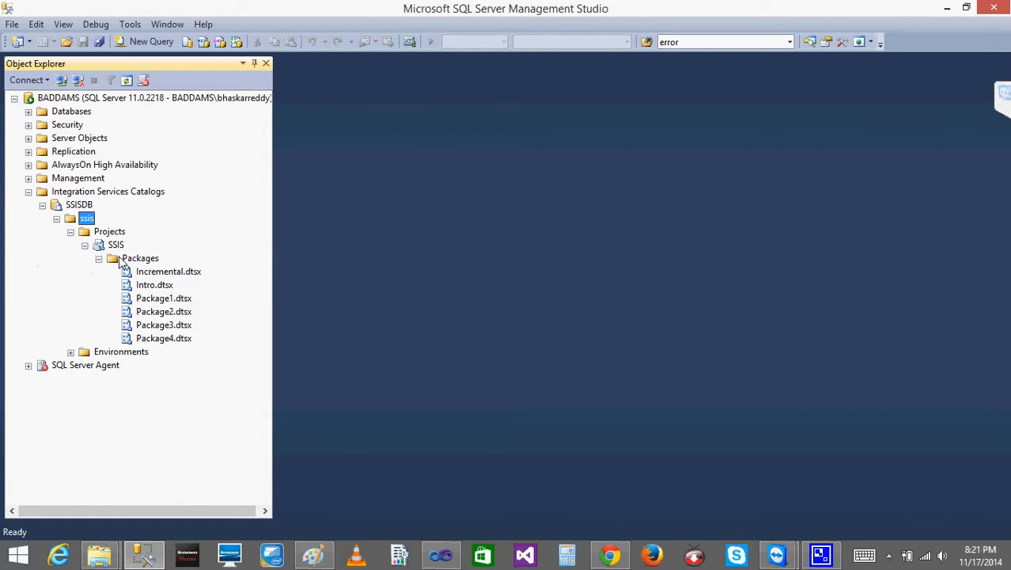
pyautogui.rightClick(157, 274)
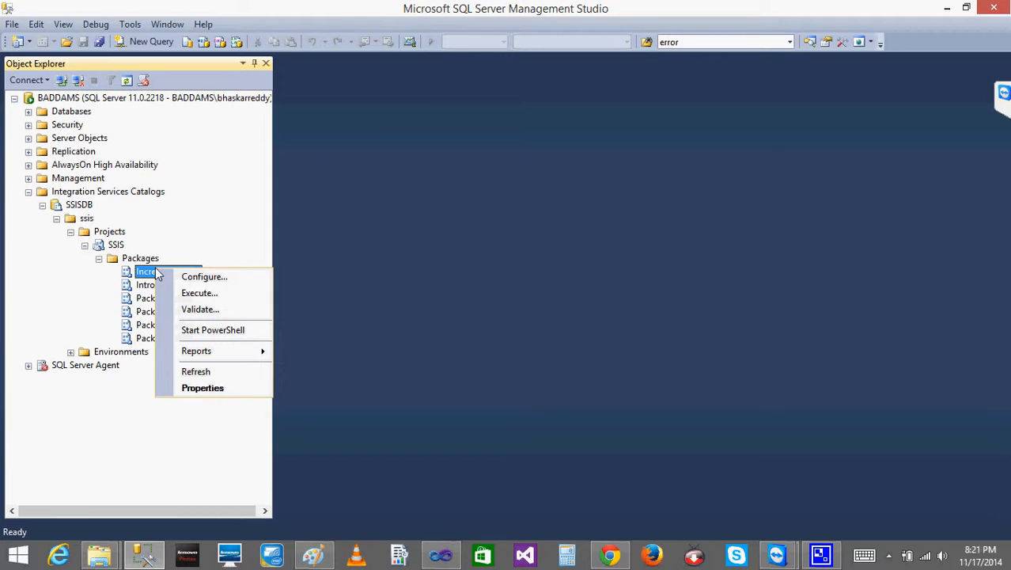
pyautogui.click(201, 278)
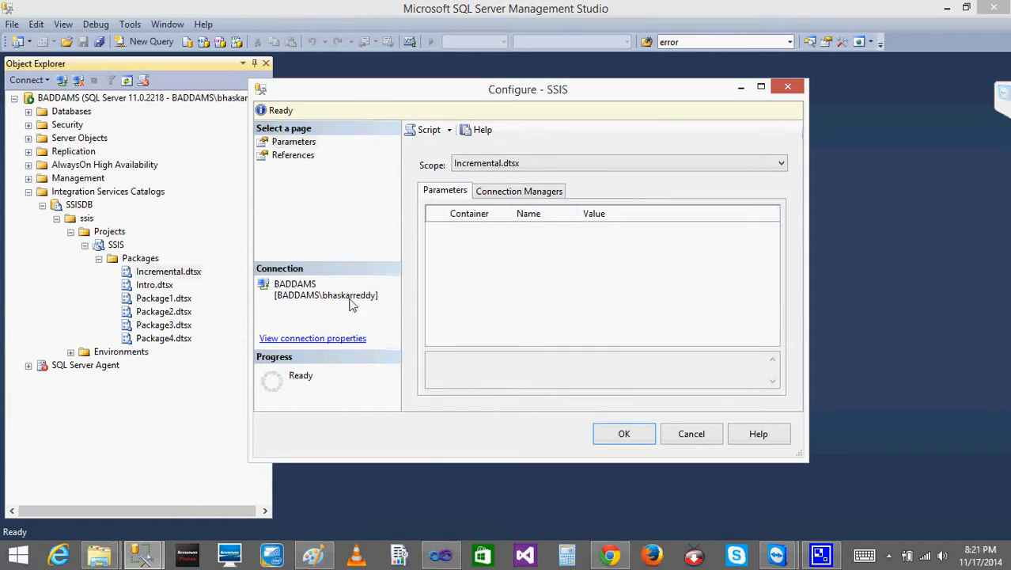
pyautogui.click(496, 191)
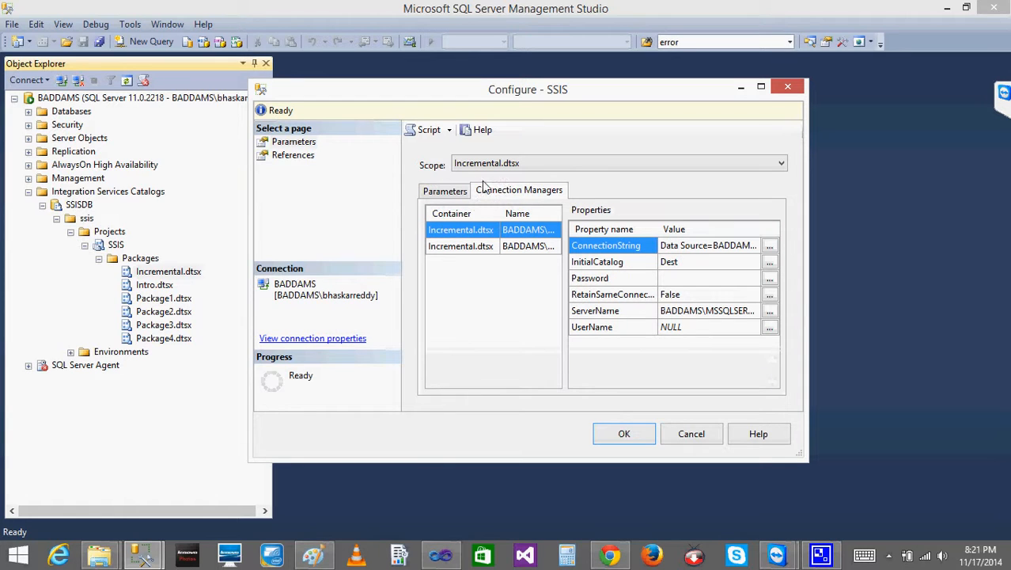
pyautogui.click(451, 195)
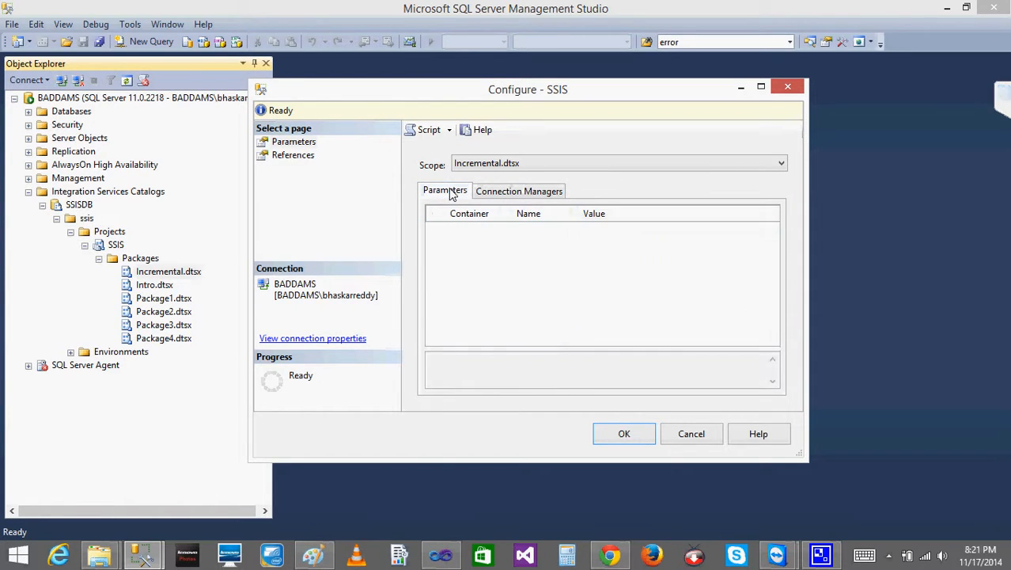
pyautogui.click(549, 193)
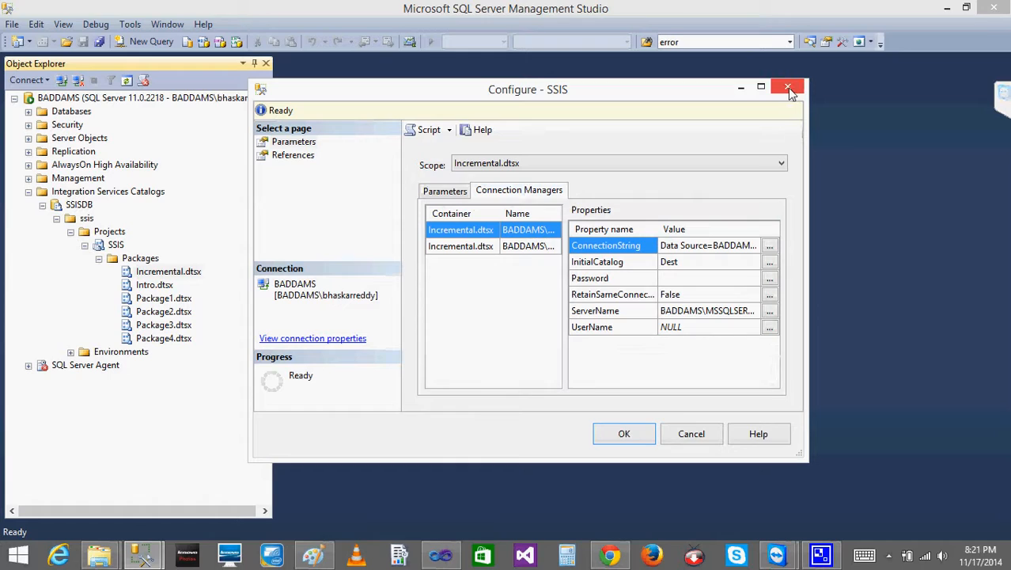
pyautogui.click(788, 87)
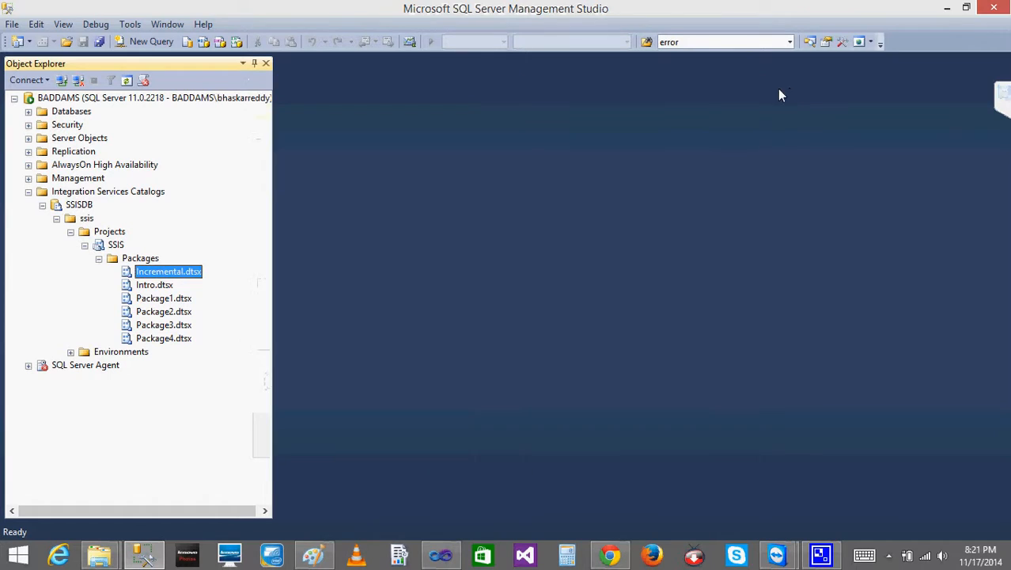
pyautogui.click(99, 259)
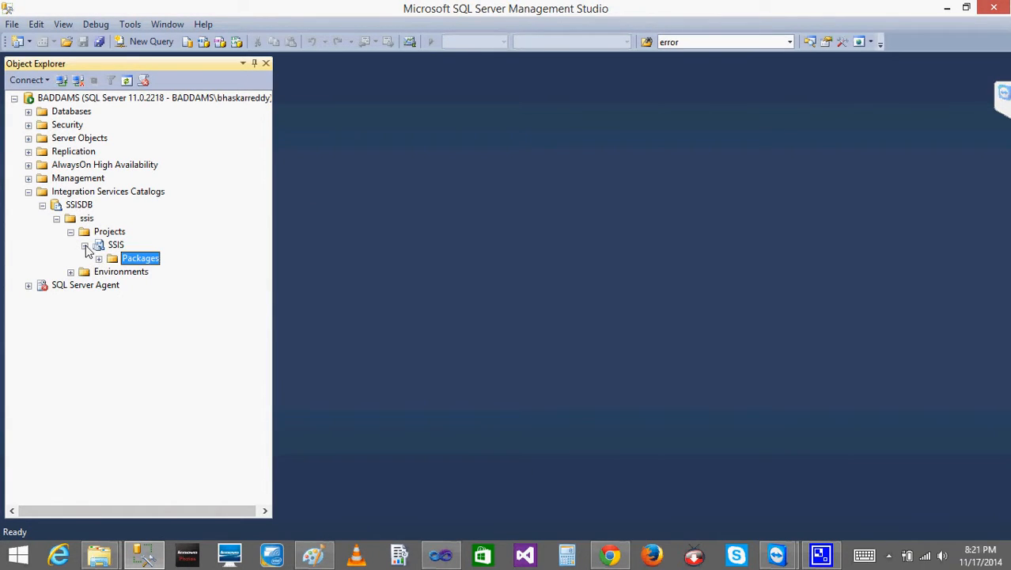
pyautogui.click(85, 246)
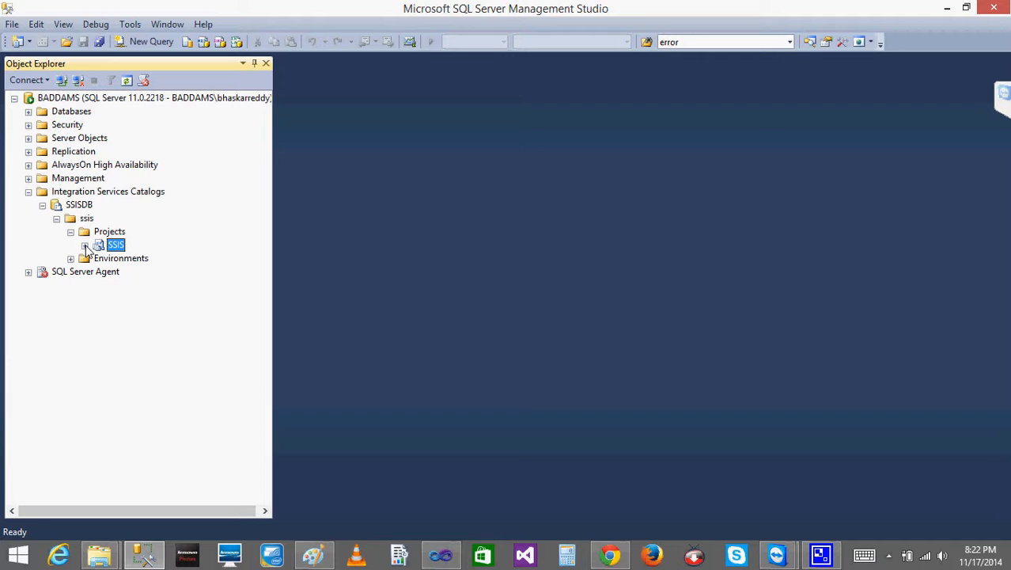
pyautogui.click(85, 245)
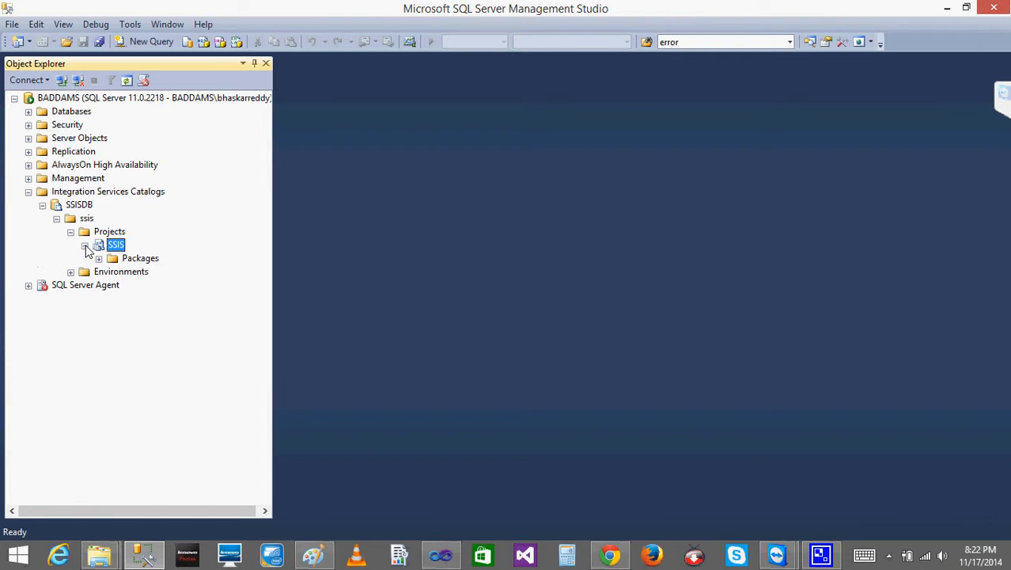
pyautogui.click(99, 259)
pyautogui.click(162, 272)
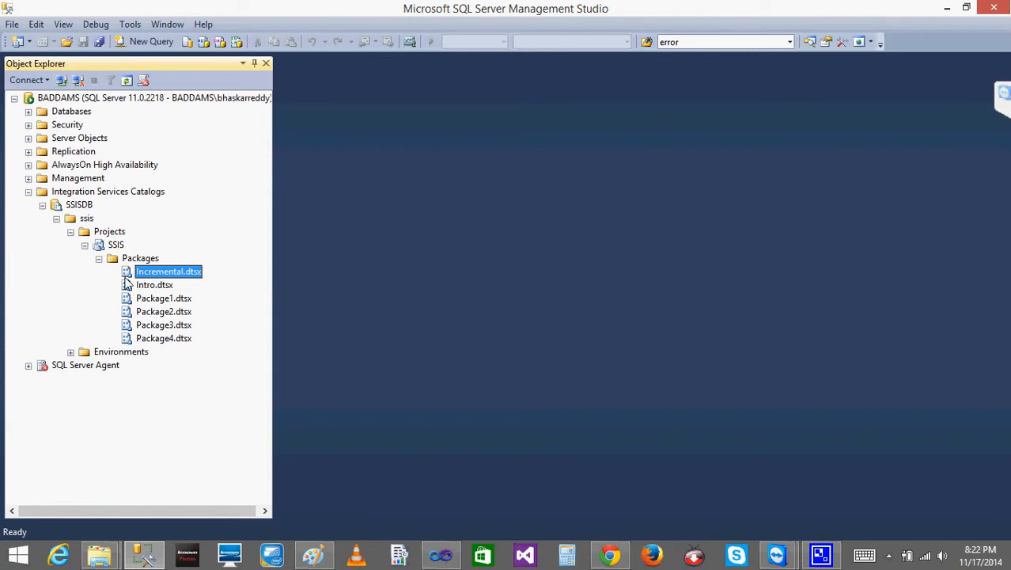
pyautogui.click(86, 246)
pyautogui.click(85, 246)
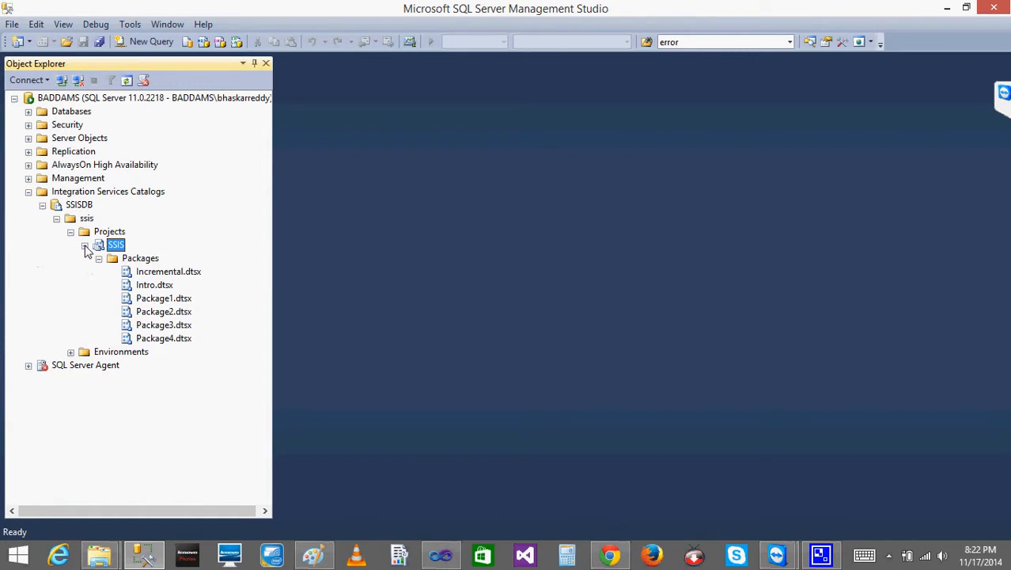
pyautogui.click(161, 276)
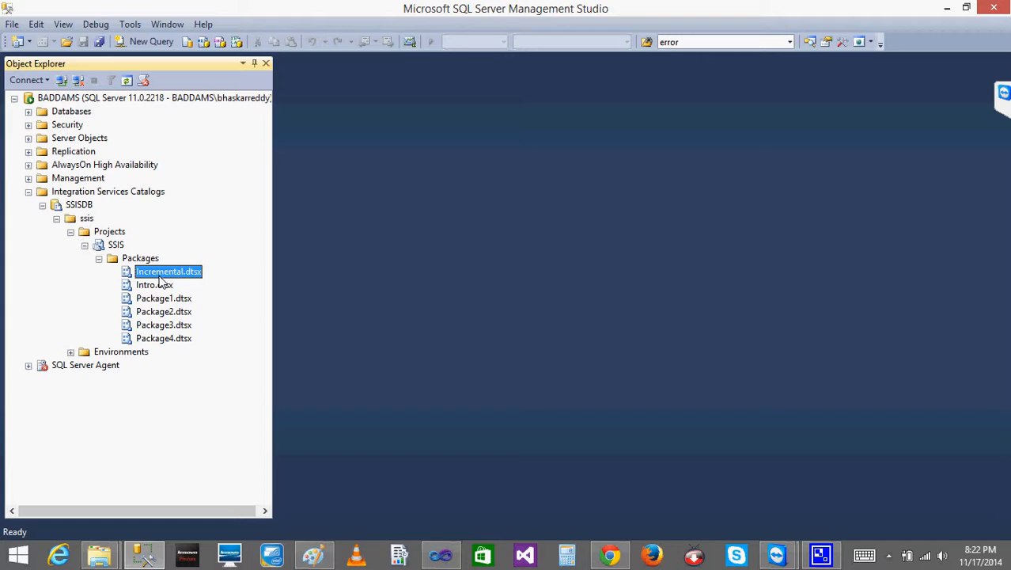
pyautogui.click(99, 258)
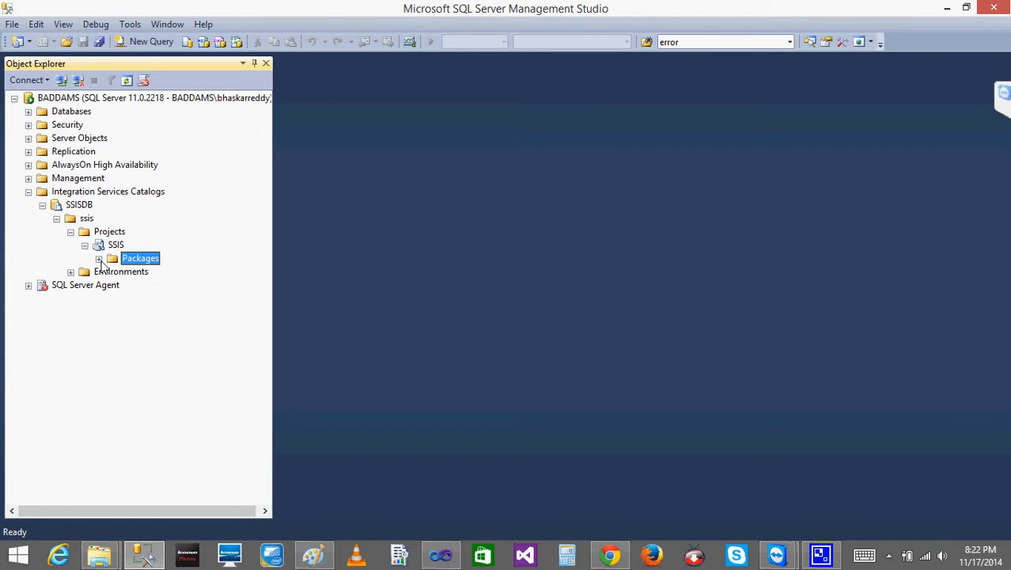
pyautogui.click(86, 246)
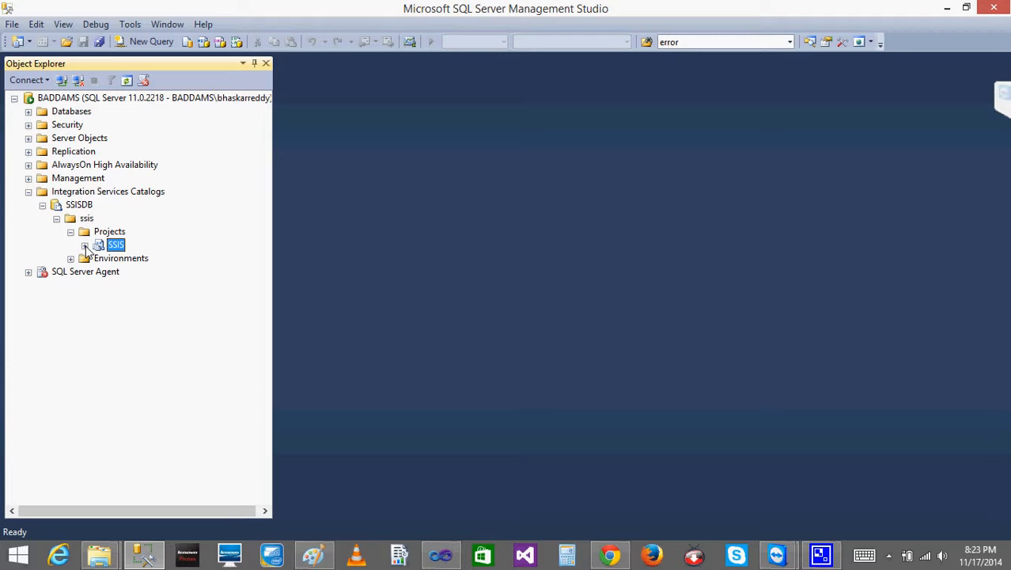
# Look at the Incremental.dtsx package in Visual Studio and return to Management Studio
pyautogui.click(443, 557)
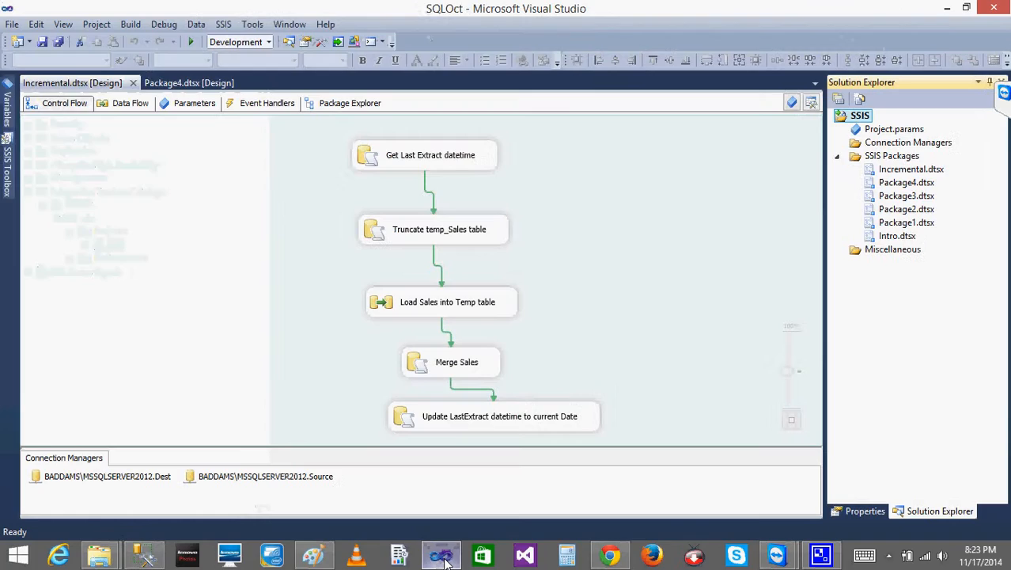
pyautogui.click(897, 171)
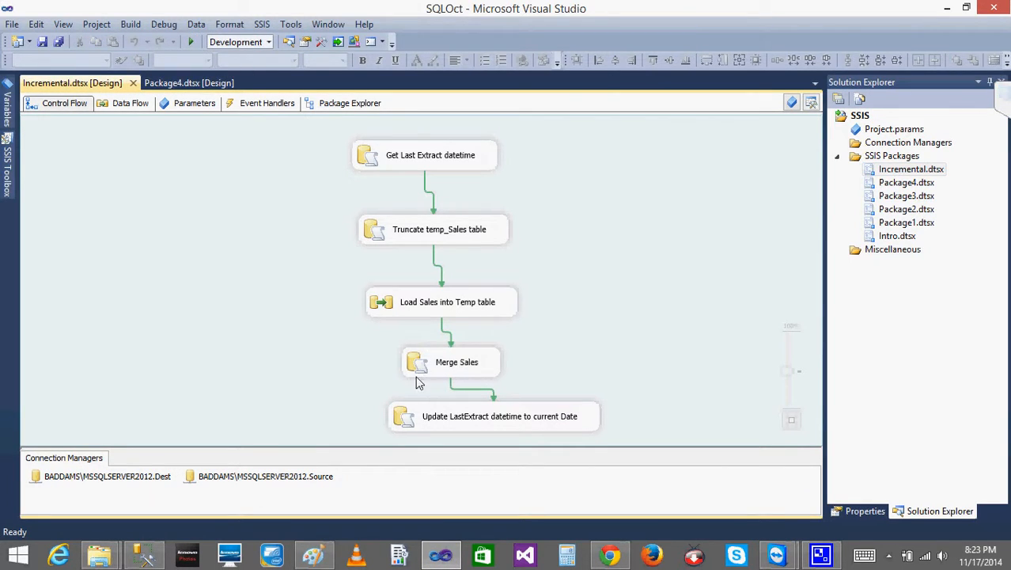
pyautogui.click(144, 555)
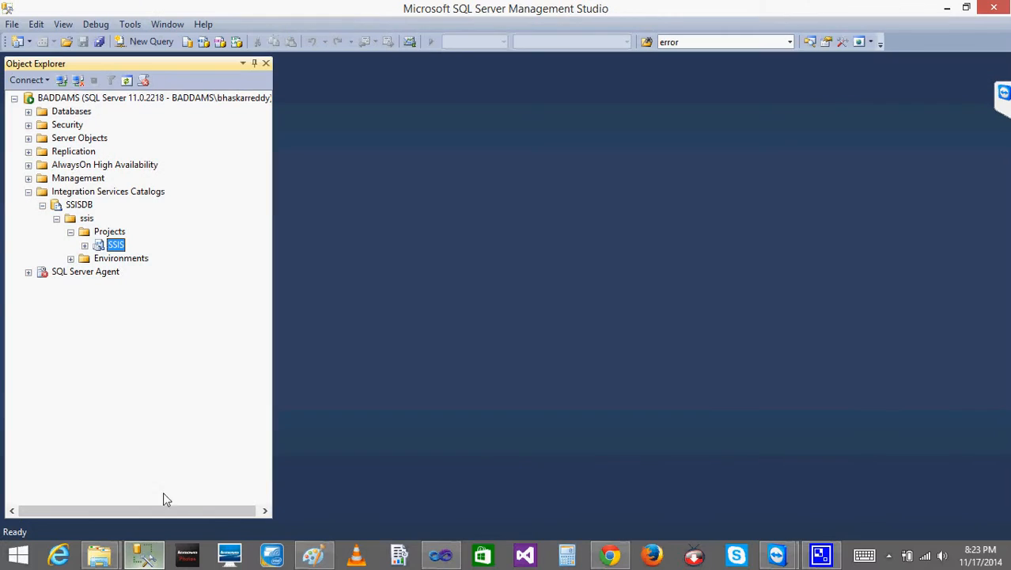
# Execute the Incremental.dtsx package from the deployed SSIS project in the catalog with its default settings
pyautogui.click(84, 246)
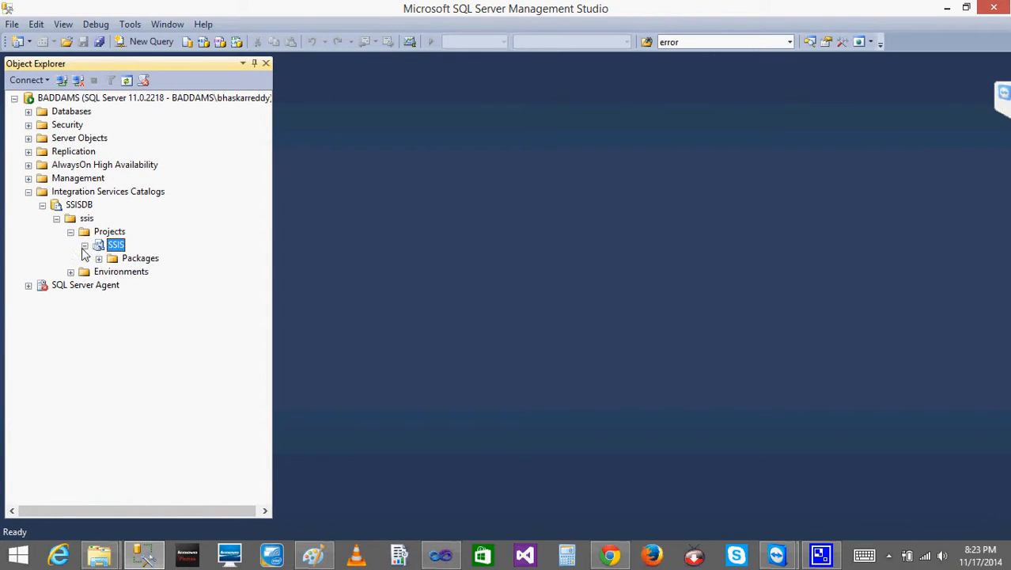
pyautogui.click(98, 259)
pyautogui.click(173, 274)
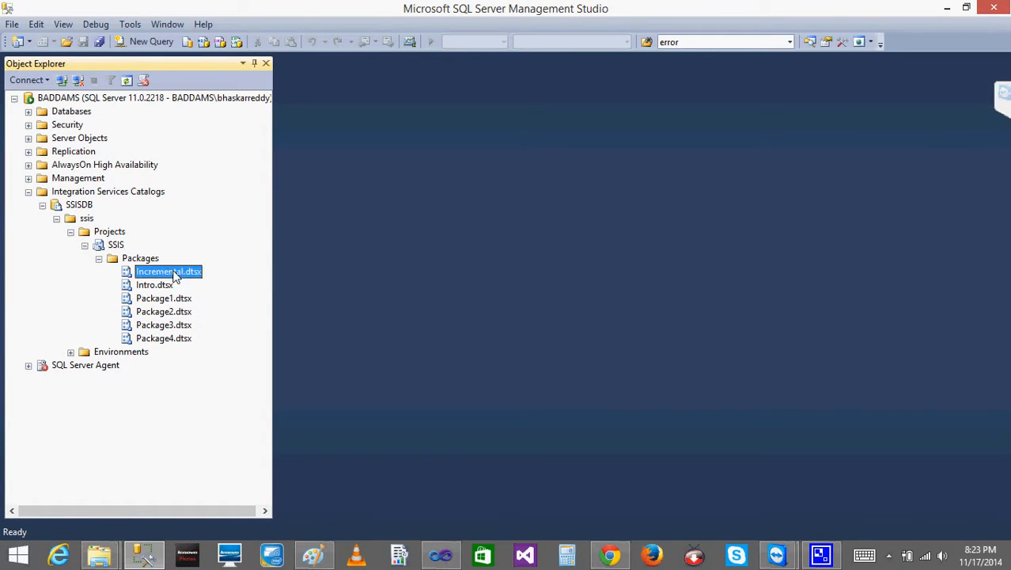
pyautogui.rightClick(173, 274)
pyautogui.click(235, 293)
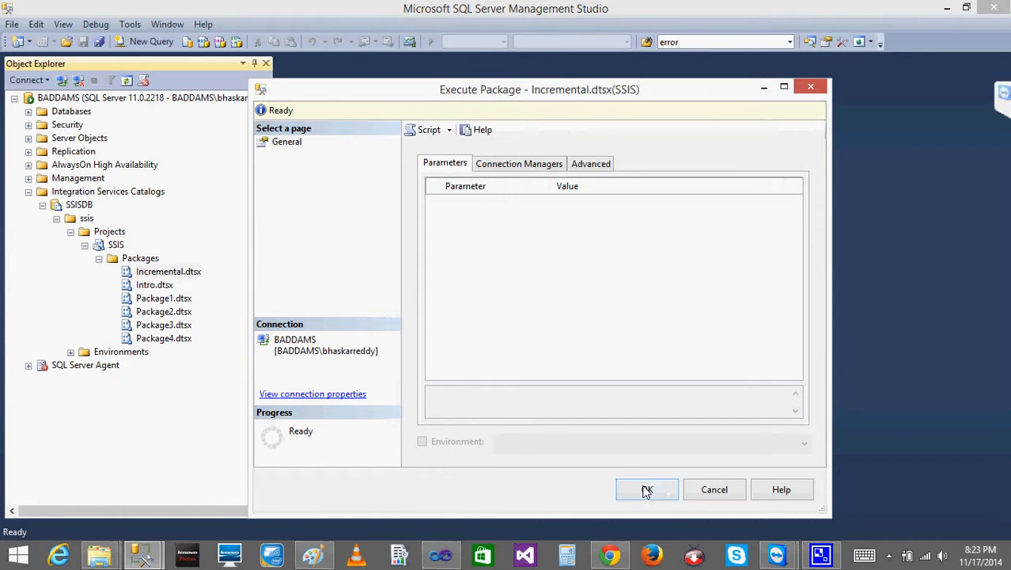
pyautogui.click(647, 490)
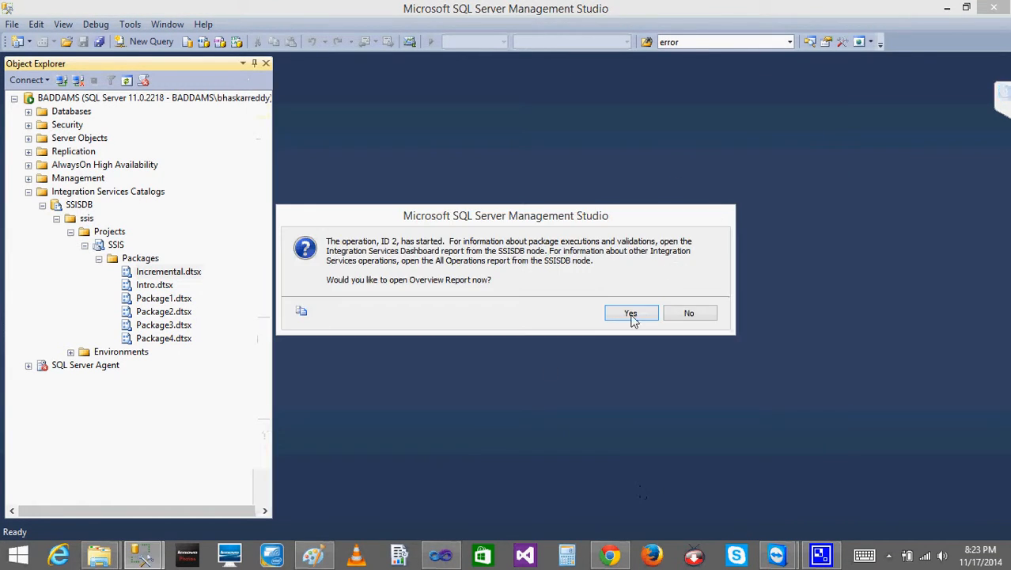
# Review the Overview report of the Incremental.dtsx execution, compare its tasks with the control flow in Visual Studio, and close the report
pyautogui.click(631, 313)
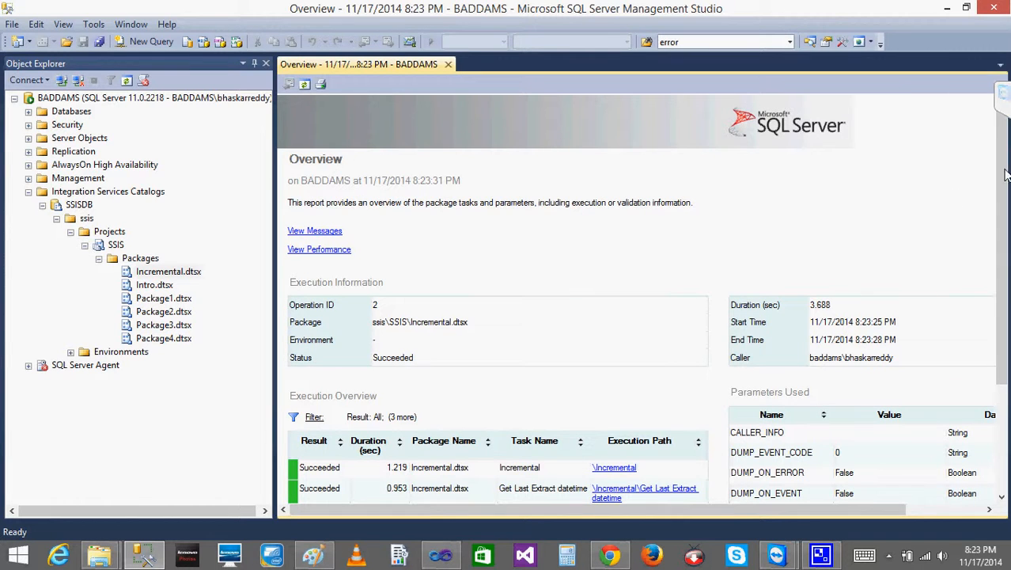
pyautogui.moveTo(1003, 179); pyautogui.dragTo(1008, 103)
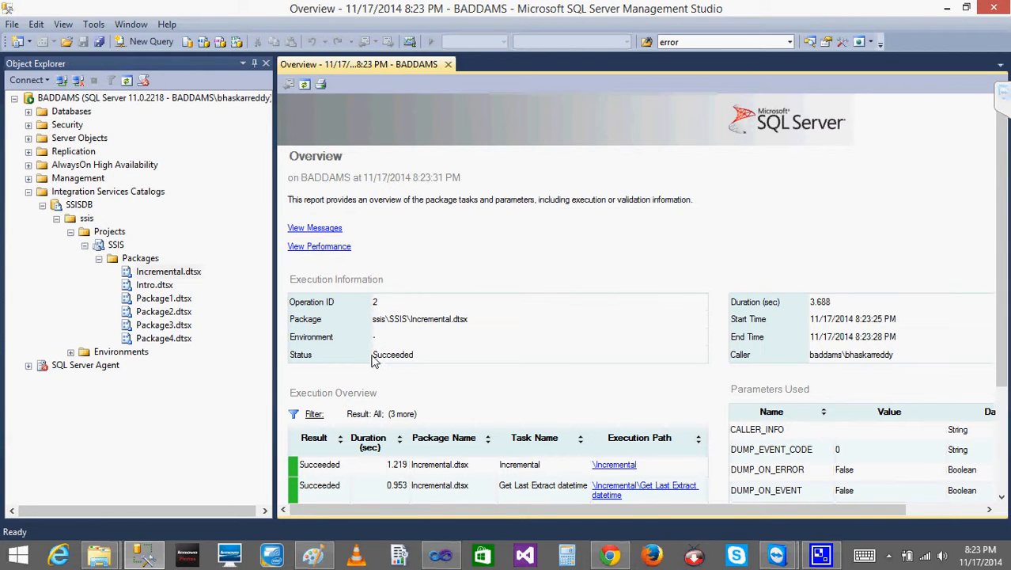
pyautogui.moveTo(1005, 146); pyautogui.dragTo(1007, 293)
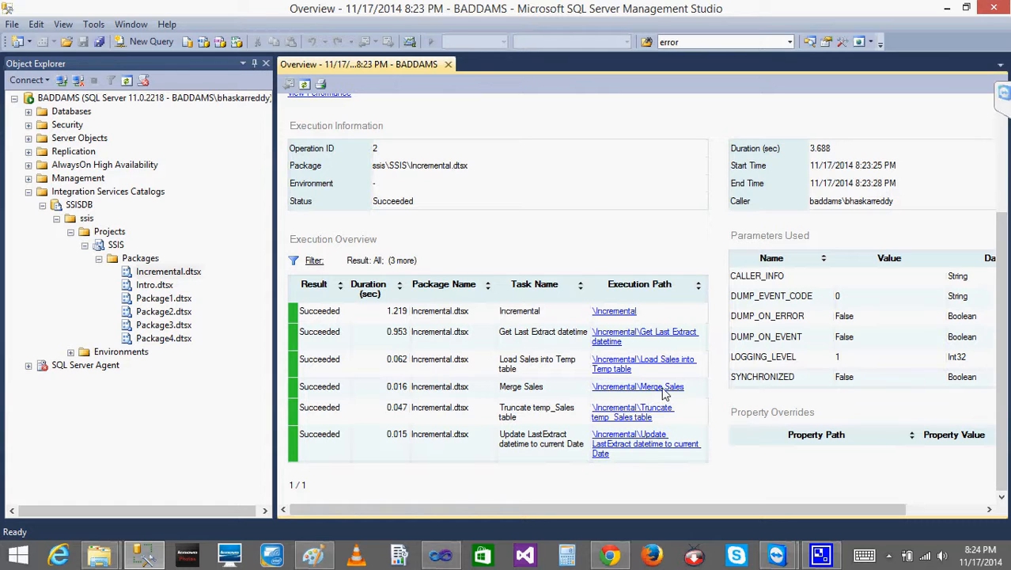
pyautogui.click(441, 557)
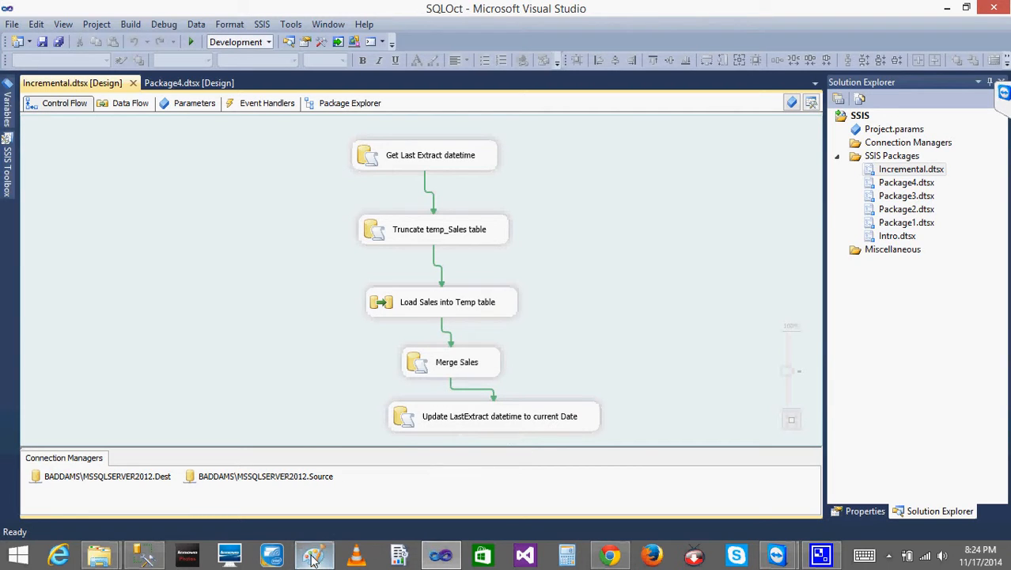
pyautogui.click(150, 556)
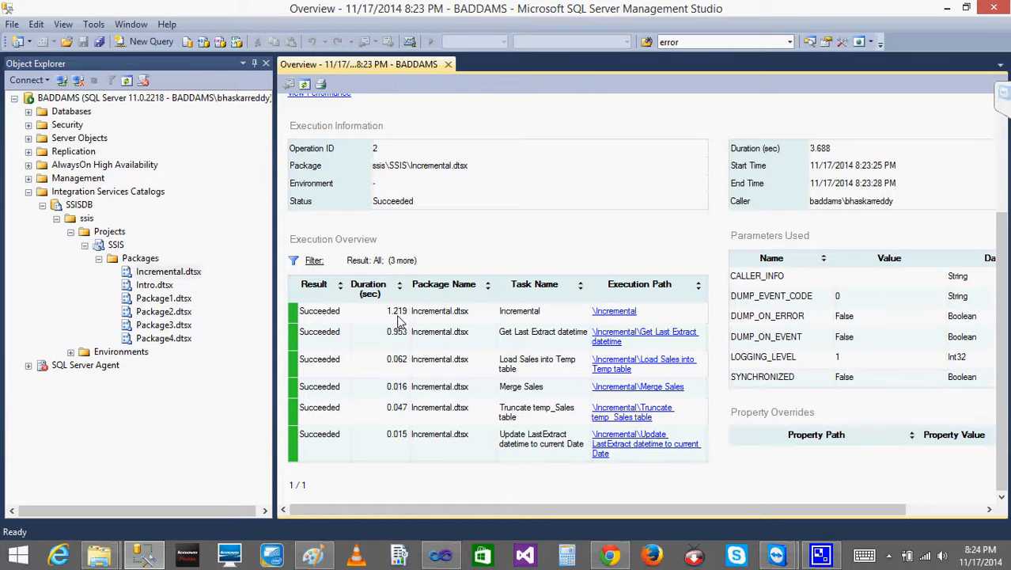
pyautogui.click(448, 66)
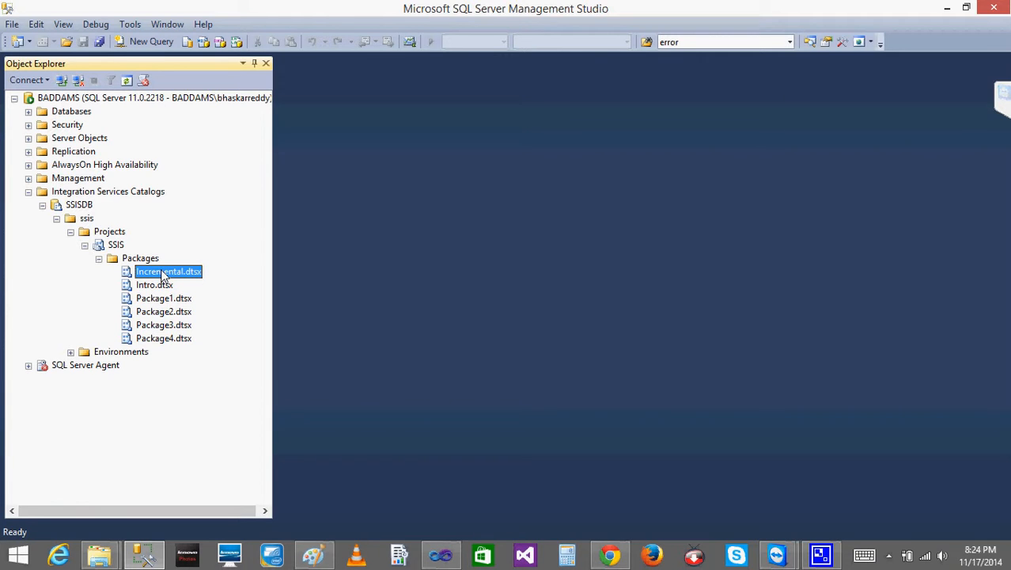
# Collapse the Integration Services Catalogs tree in Management Studio and select SQL Server Agent
pyautogui.click(99, 259)
pyautogui.click(56, 219)
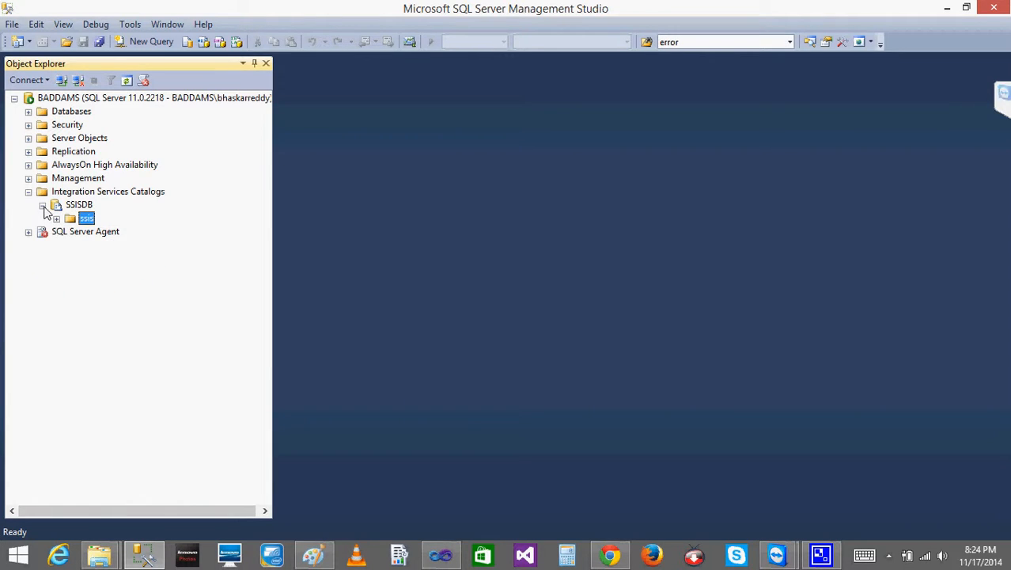
pyautogui.click(43, 206)
pyautogui.click(29, 192)
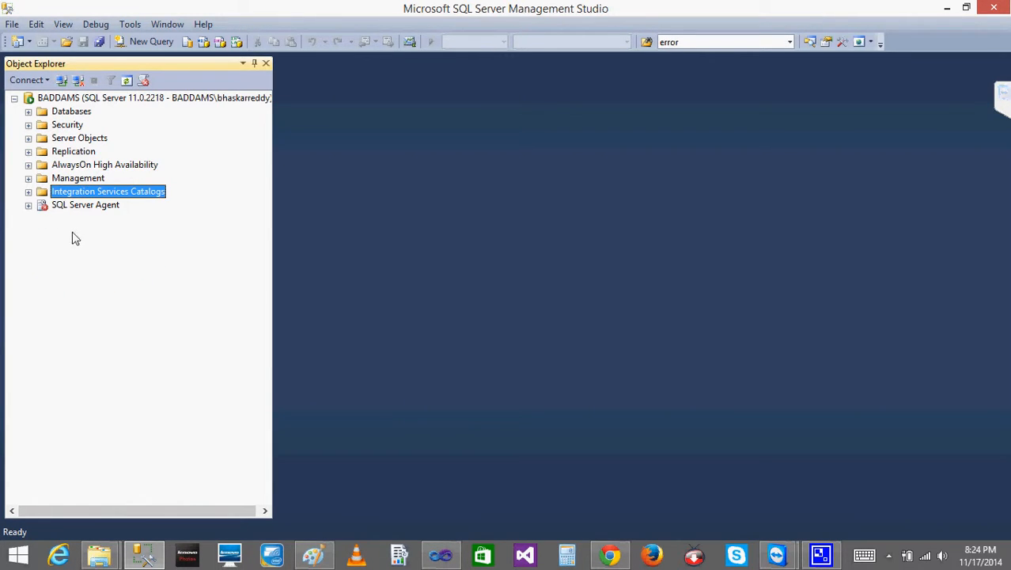
pyautogui.click(61, 207)
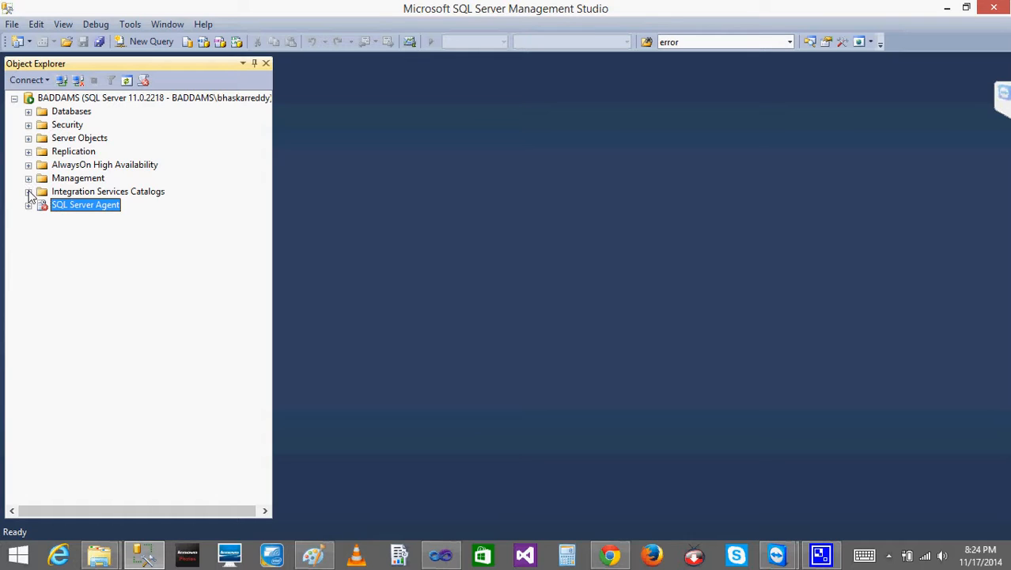
# Expand Integration Services Catalogs through SSISDB and the ssis folder down to the SSIS project's packages
pyautogui.click(29, 192)
pyautogui.click(43, 205)
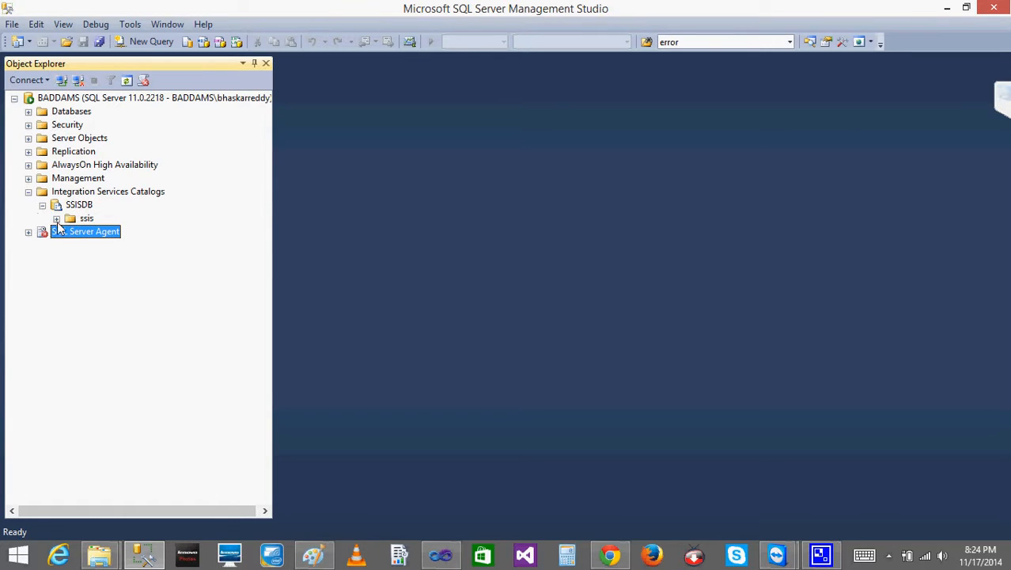
pyautogui.click(56, 218)
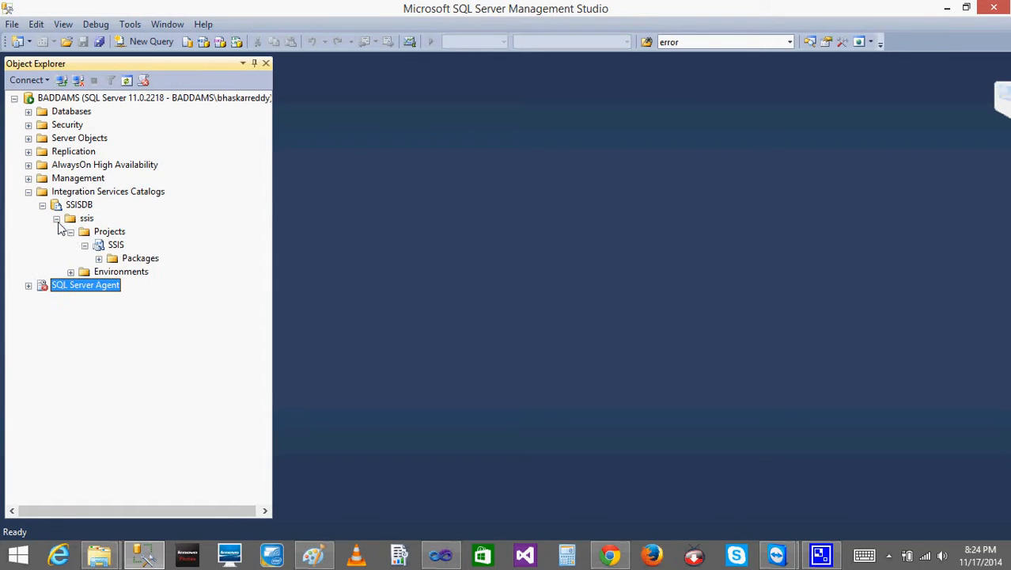
pyautogui.click(98, 258)
pyautogui.rightClick(132, 264)
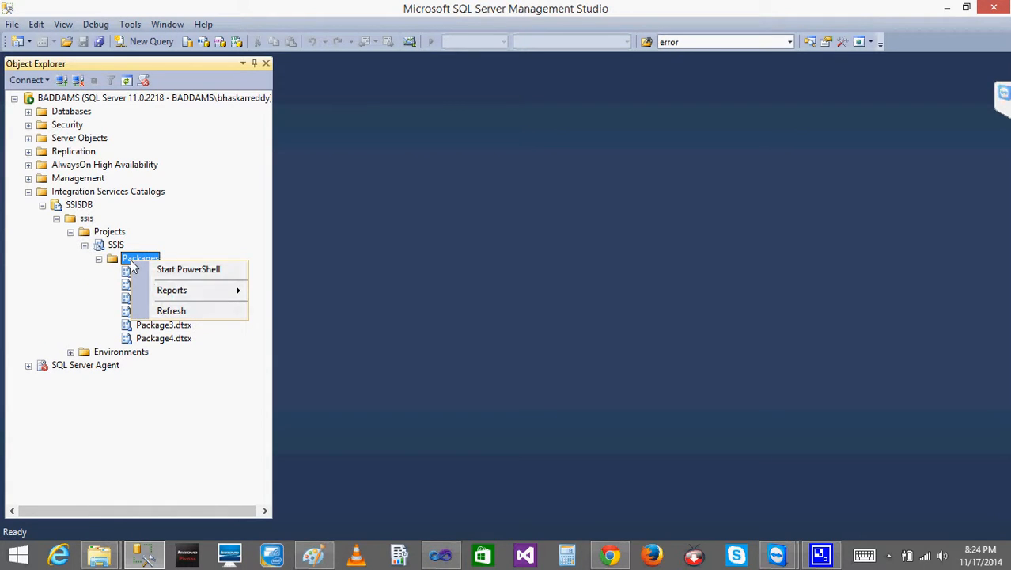
pyautogui.moveTo(219, 295)
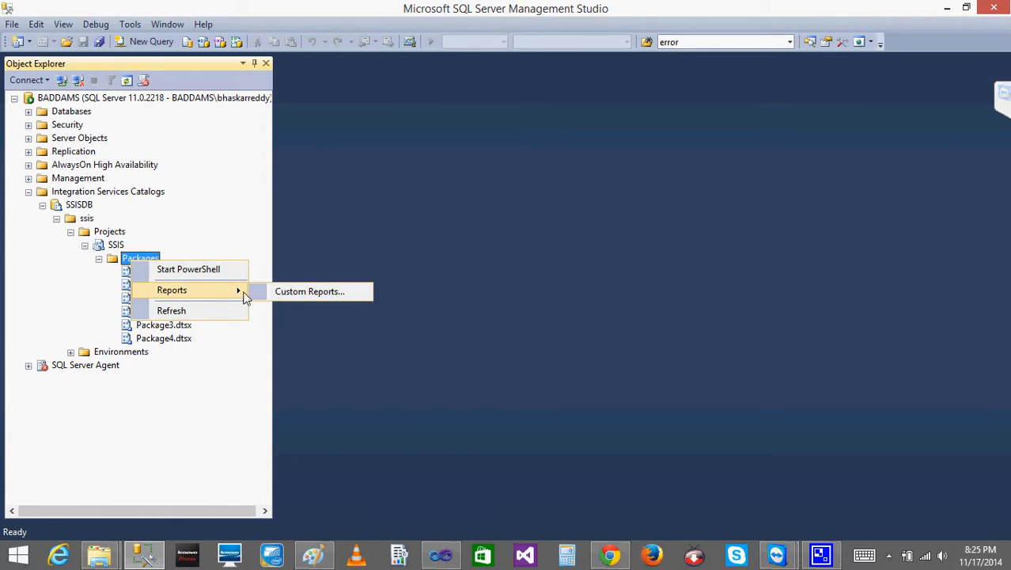
pyautogui.click(308, 298)
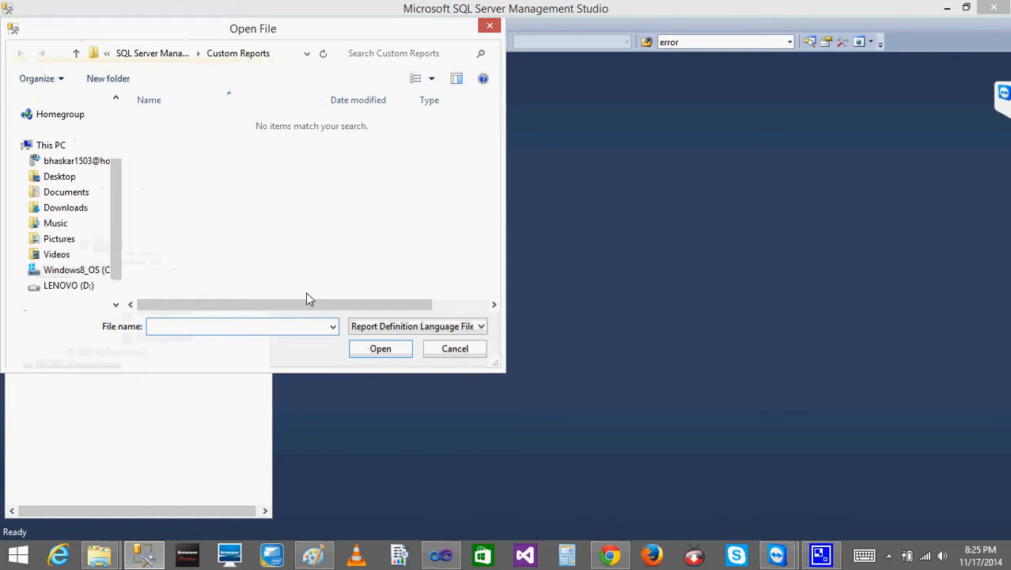
pyautogui.click(488, 27)
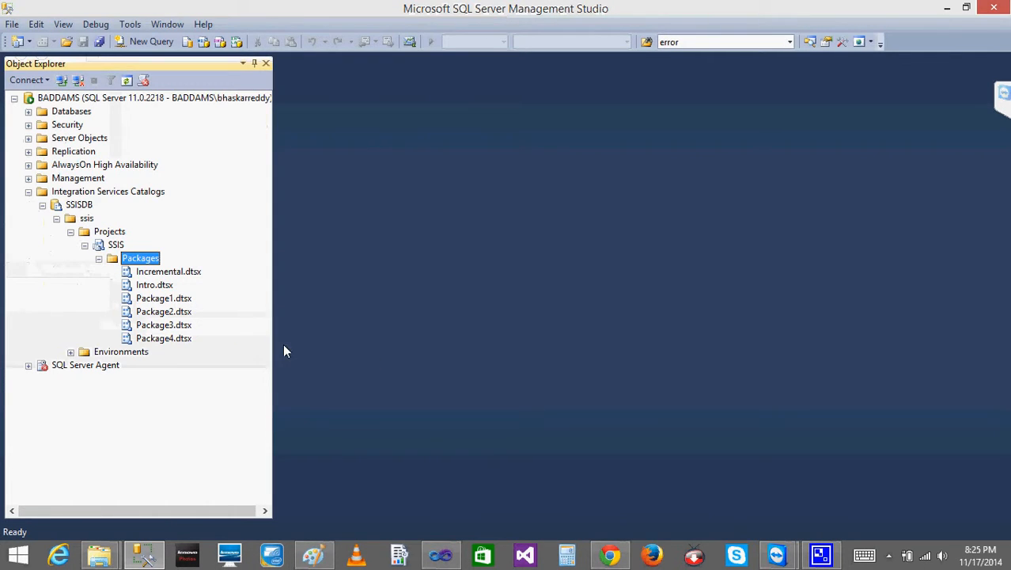
# Refresh the Packages folder of the deployed SSIS project
pyautogui.rightClick(143, 262)
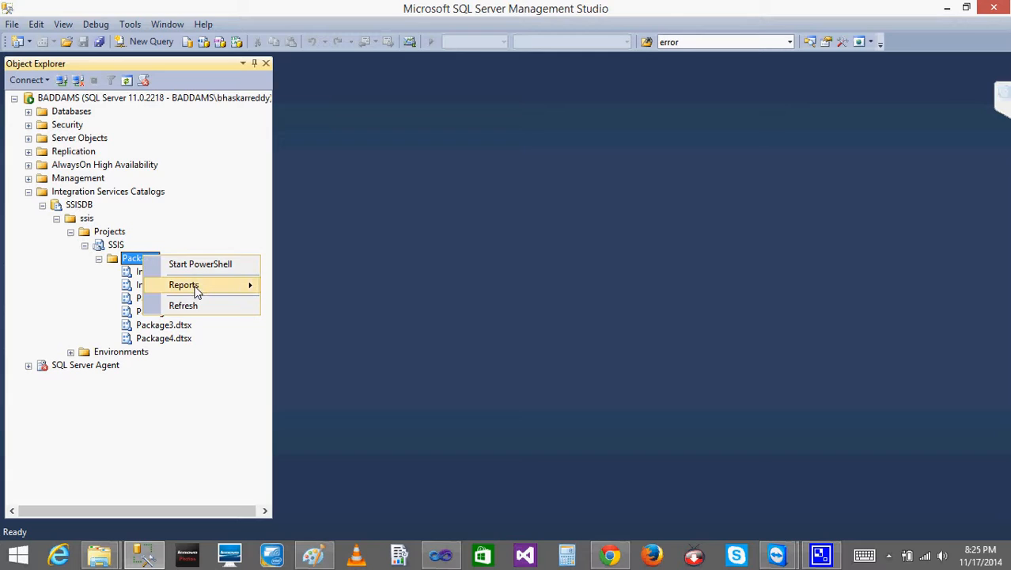
pyautogui.moveTo(198, 292)
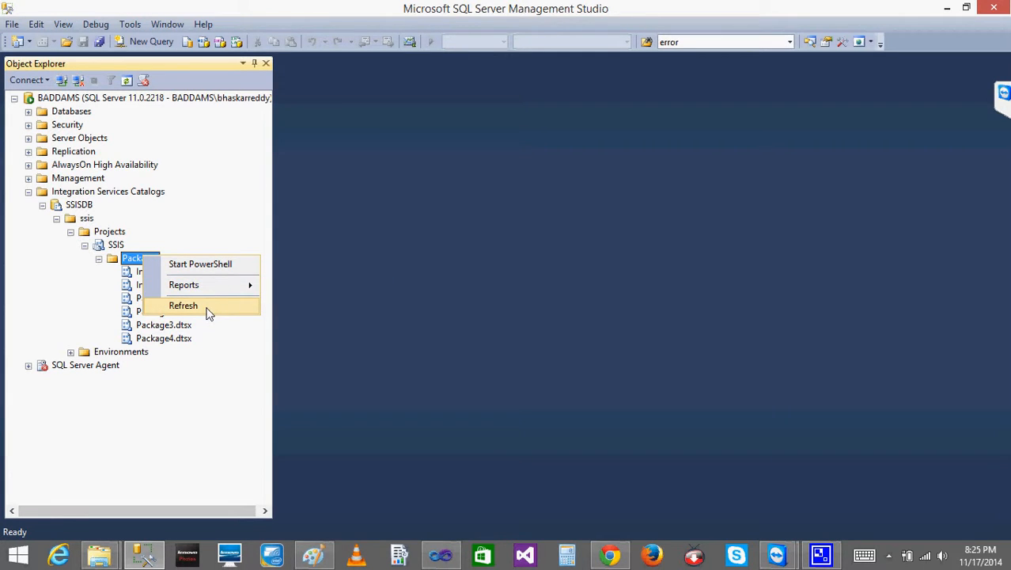
pyautogui.click(205, 307)
# View the All Executions standard report for the Incremental.dtsx package and close it
pyautogui.rightClick(148, 274)
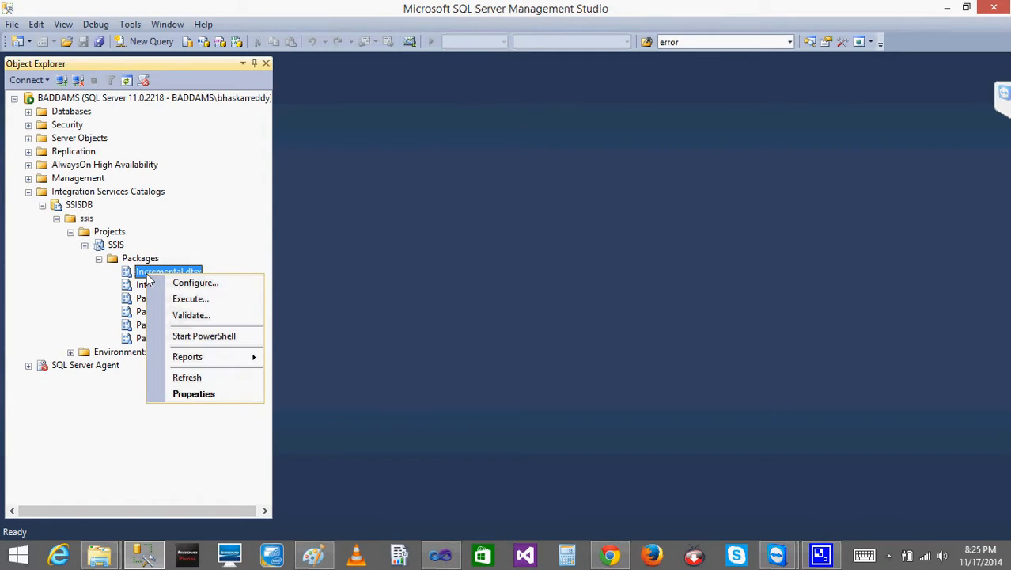
pyautogui.moveTo(191, 356)
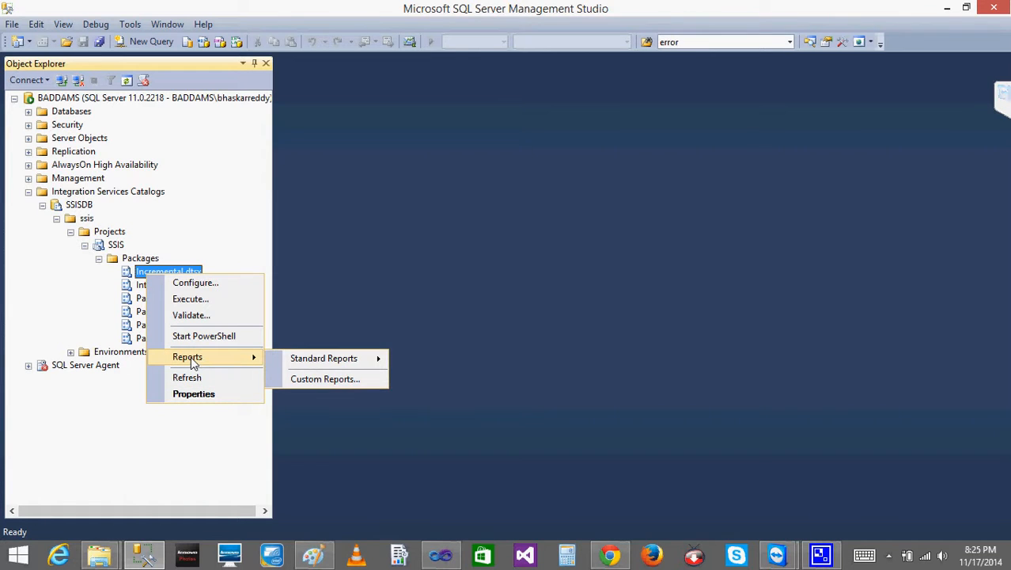
pyautogui.moveTo(370, 362)
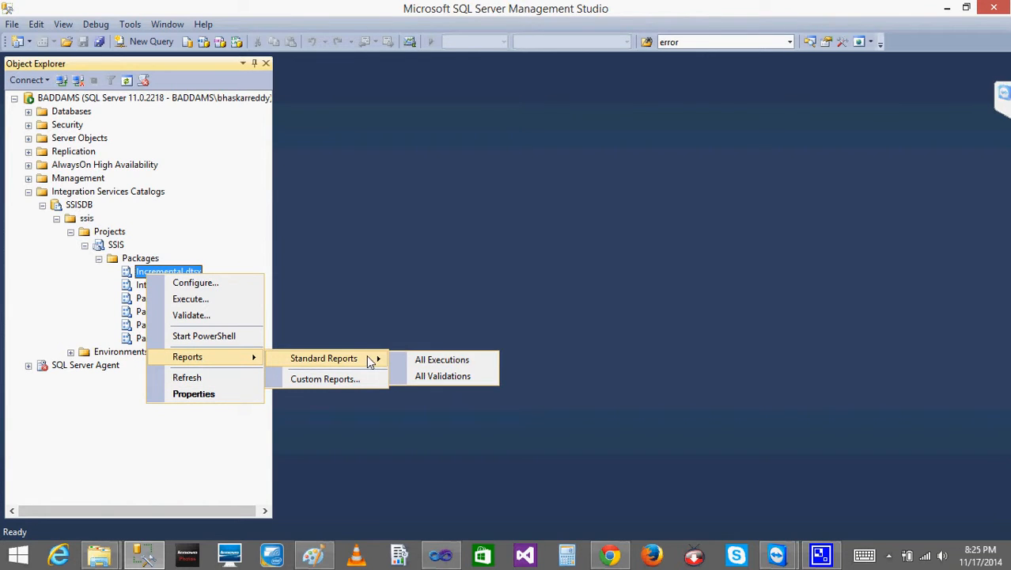
pyautogui.click(443, 360)
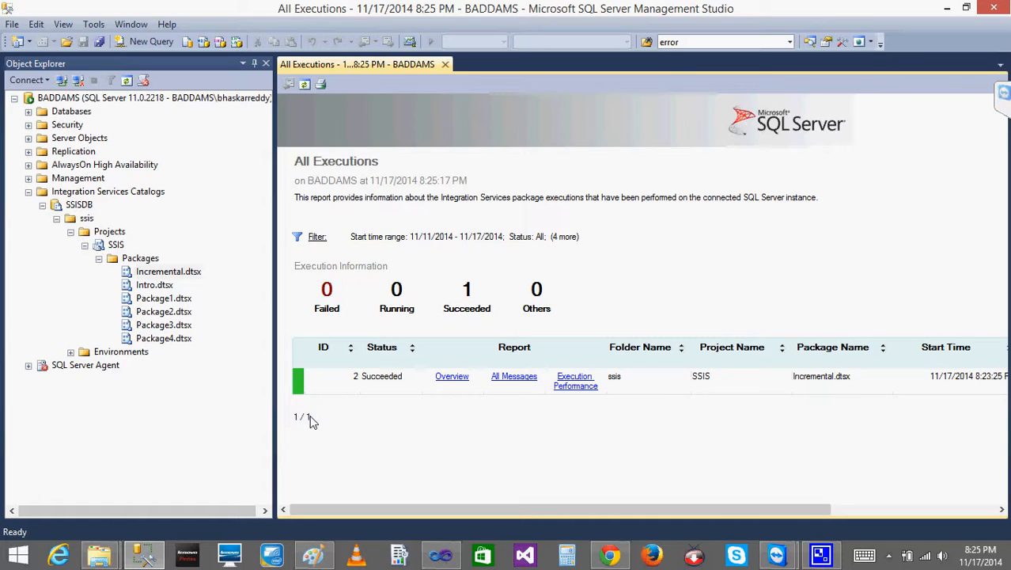
pyautogui.click(444, 65)
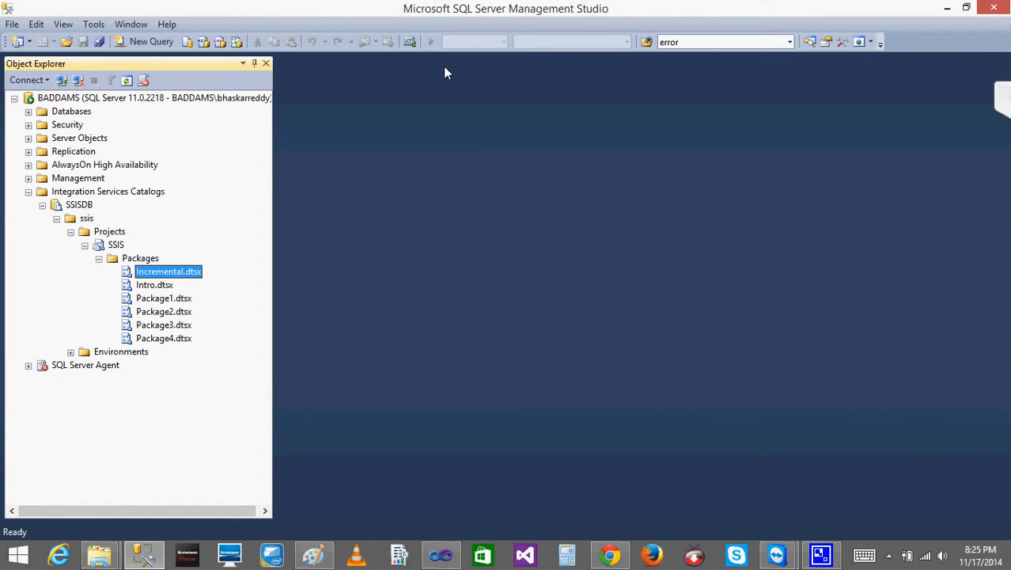
# Collapse the SSIS project, the ssis folder, SSISDB and Integration Services Catalogs, and select SQL Server Agent
pyautogui.click(84, 245)
pyautogui.click(70, 232)
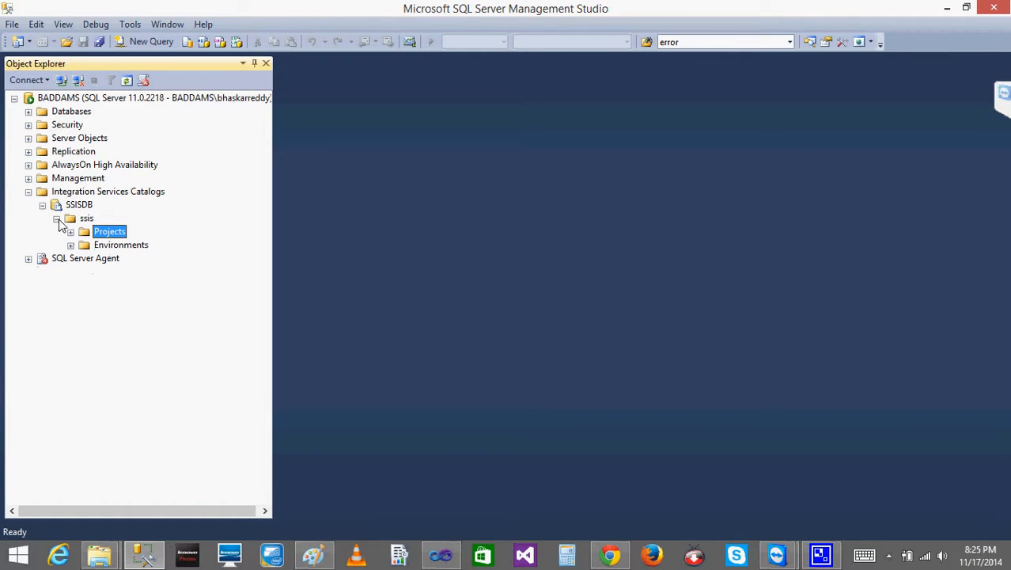
pyautogui.click(56, 218)
pyautogui.click(43, 205)
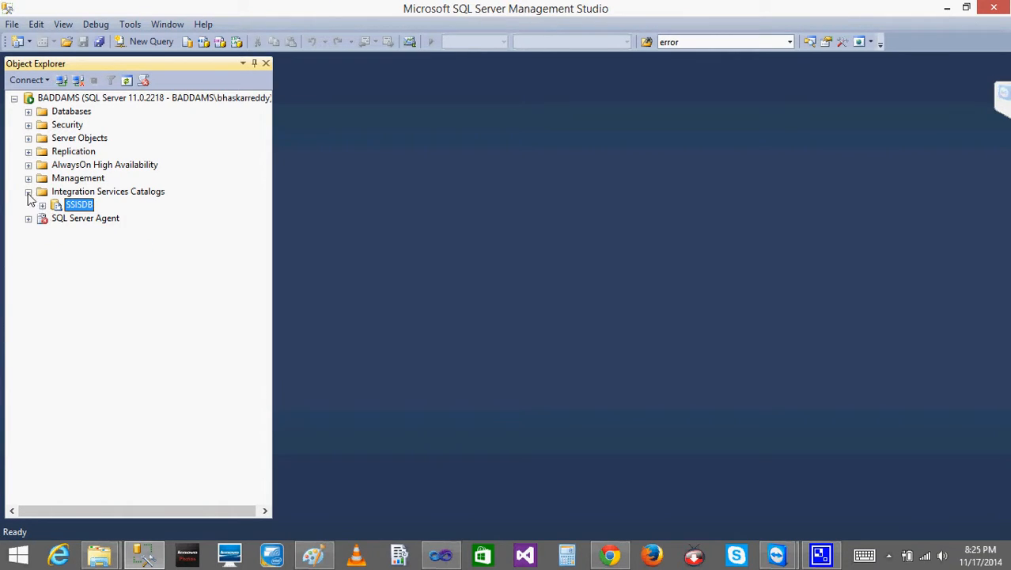
pyautogui.click(28, 192)
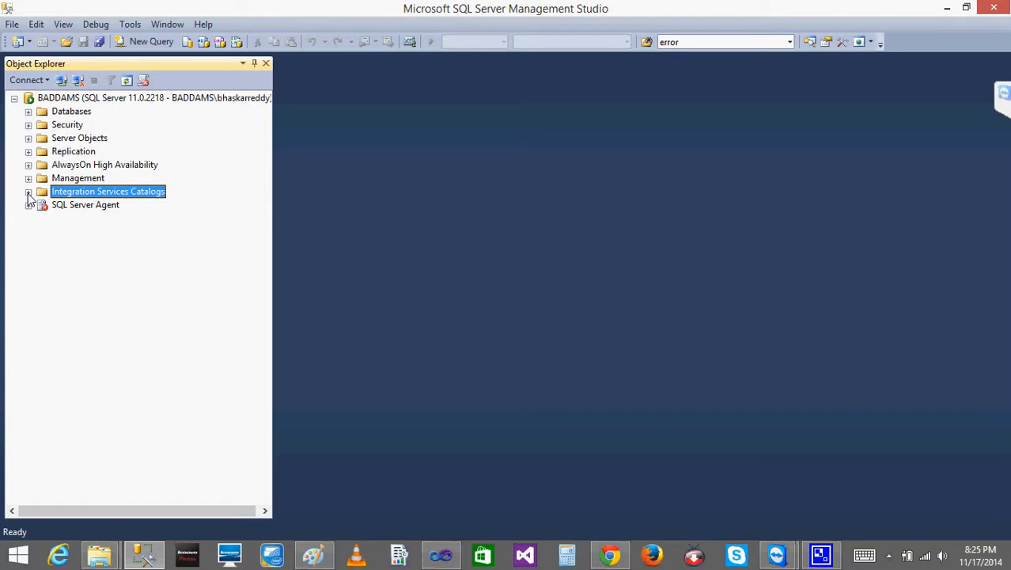
pyautogui.click(53, 209)
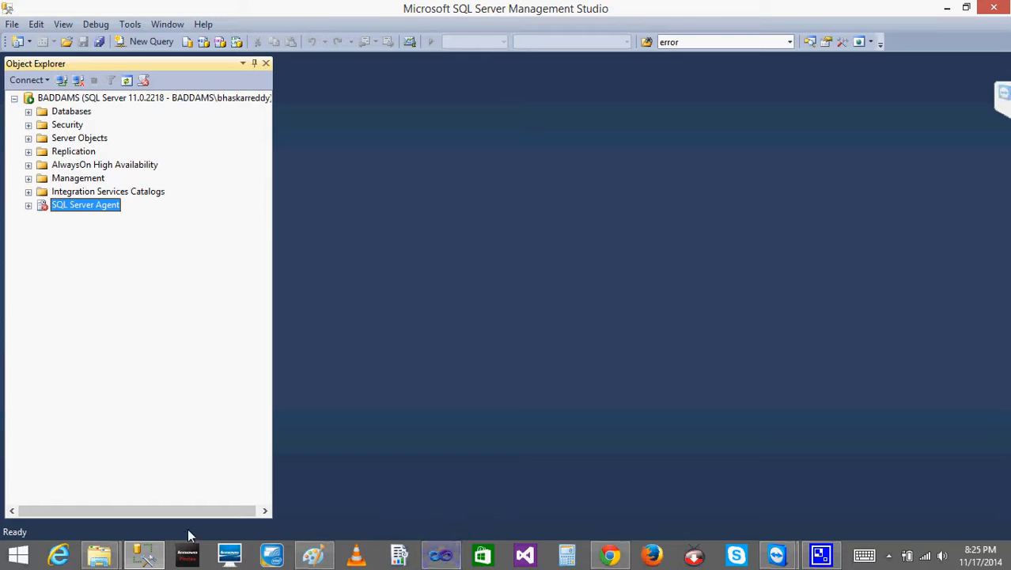
# Switch to Visual Studio, examine the settings of the Get Last Extract datetime task, and close its editor without changes
pyautogui.click(455, 559)
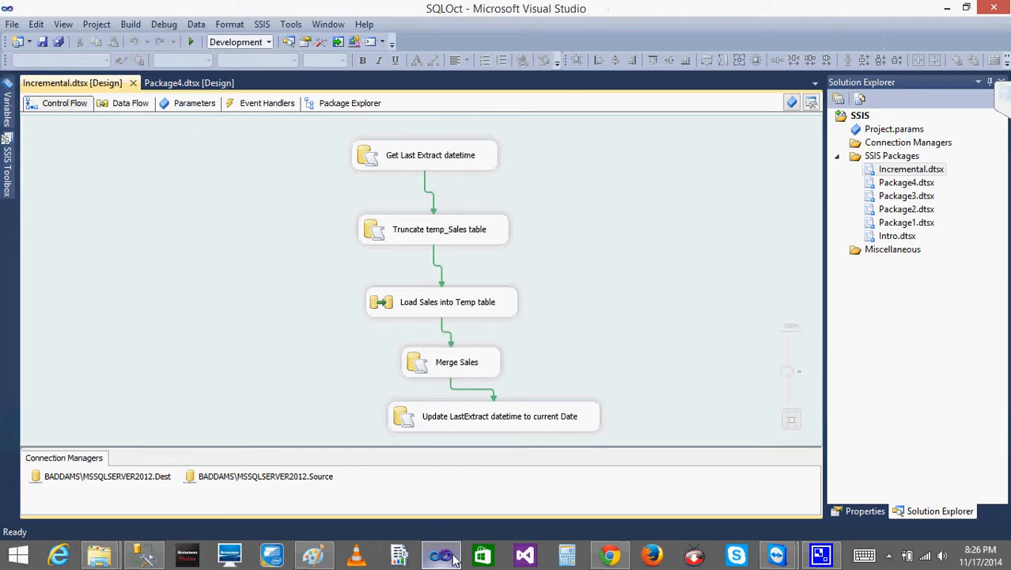
pyautogui.click(378, 162)
pyautogui.doubleClick(378, 162)
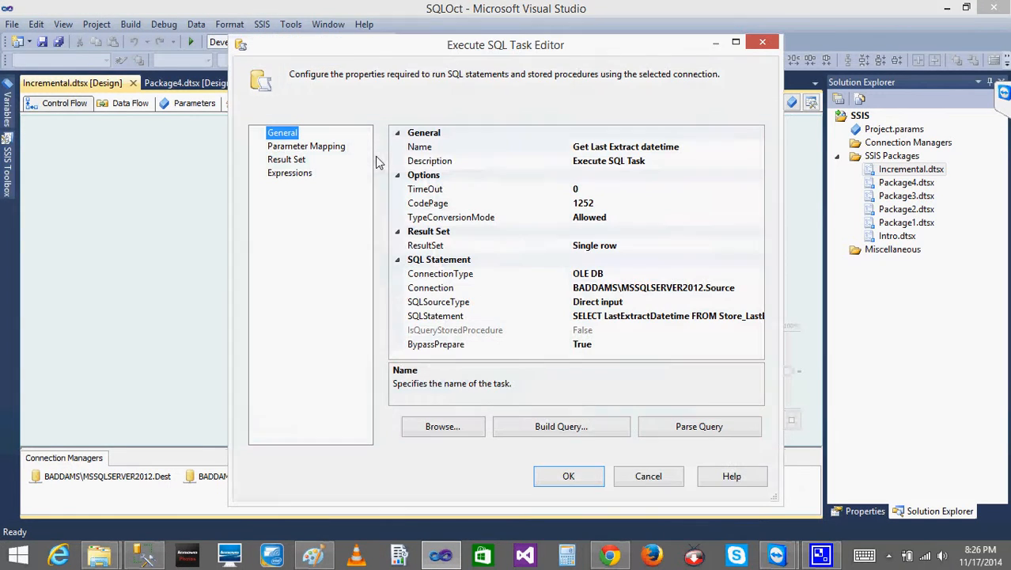
pyautogui.click(651, 479)
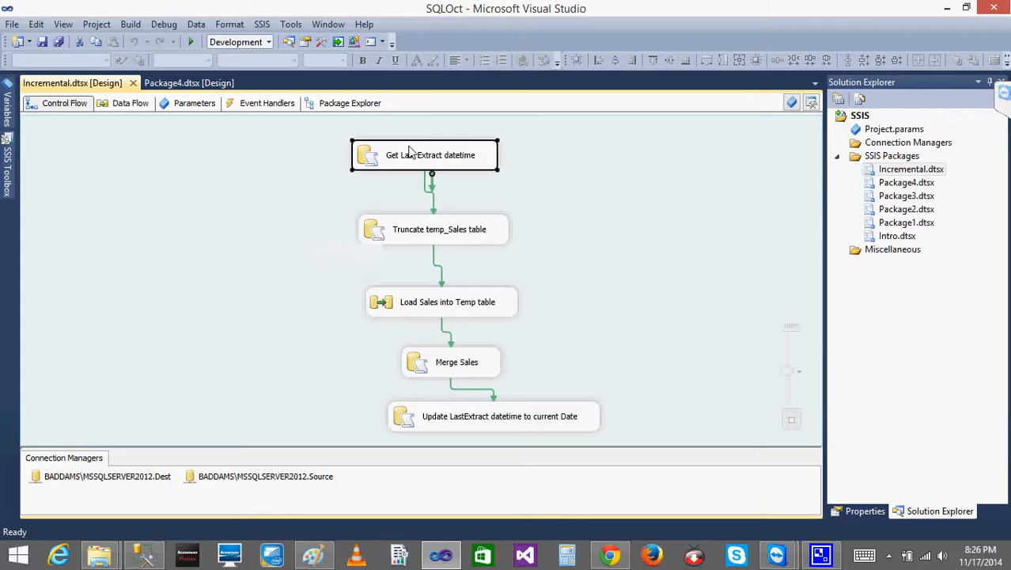
# Examine the Sales Source table query in the Load Sales into Temp table data flow and the Merge Sales task settings, changing nothing
pyautogui.doubleClick(380, 307)
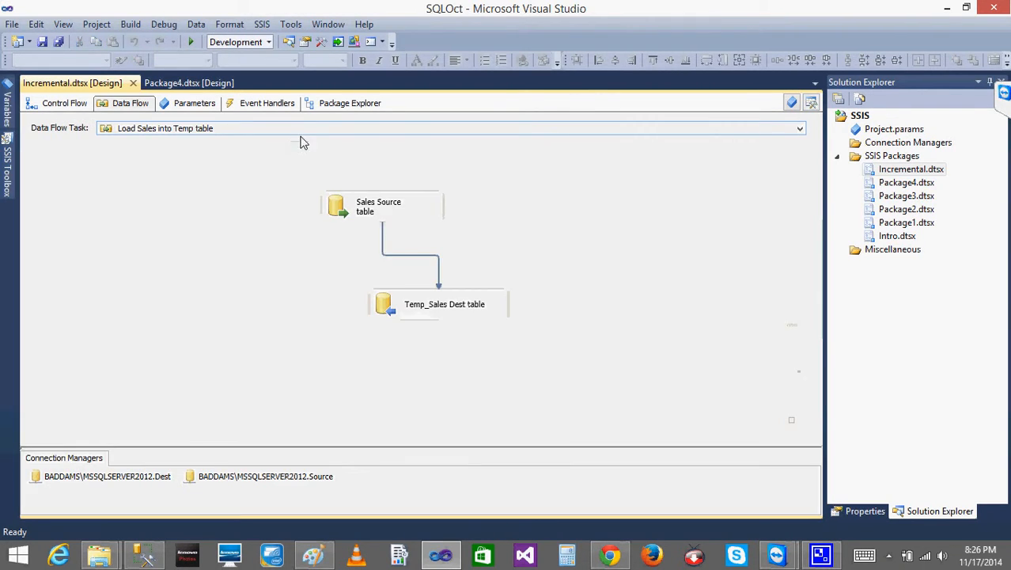
pyautogui.doubleClick(354, 209)
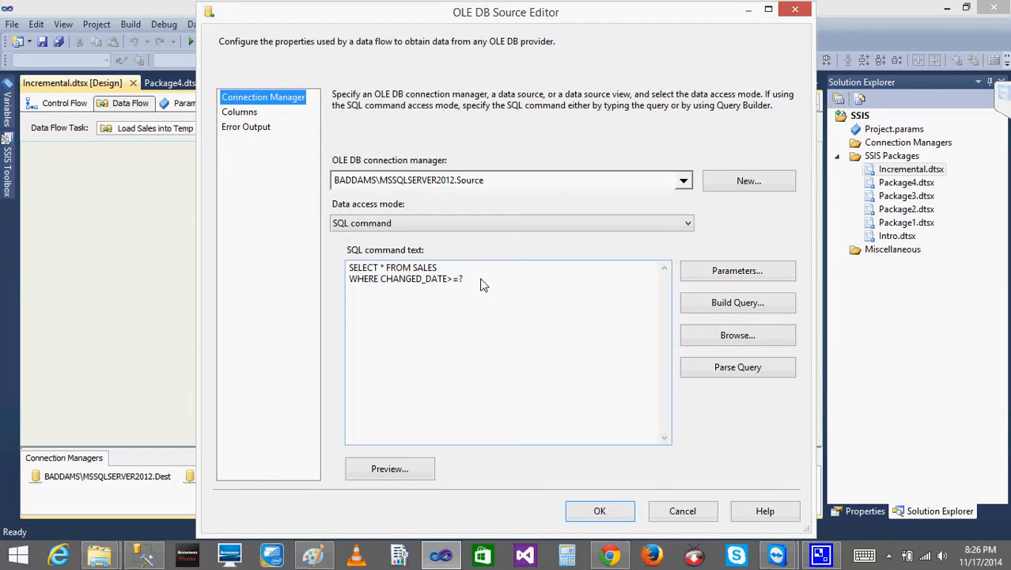
pyautogui.click(685, 509)
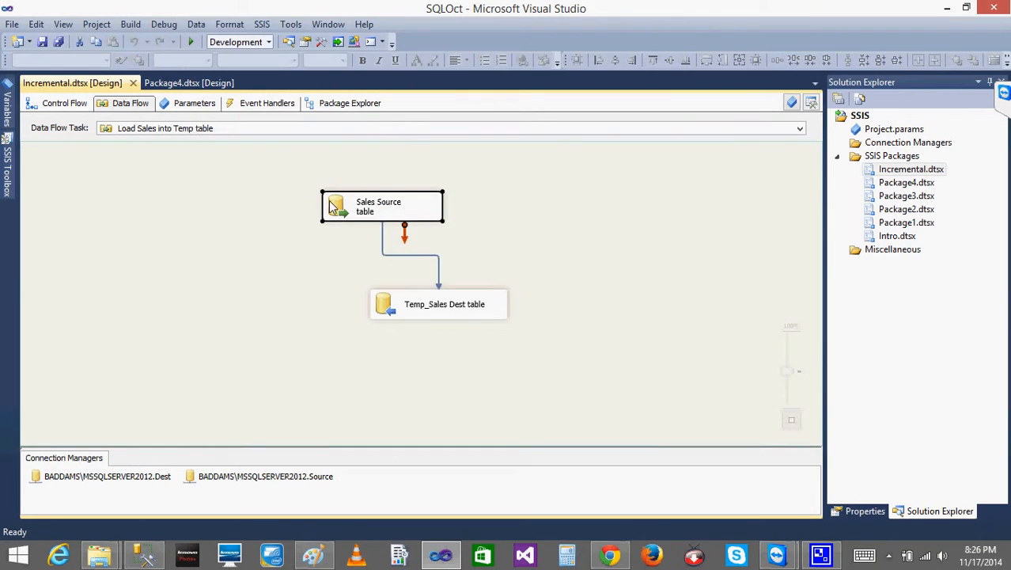
pyautogui.click(66, 103)
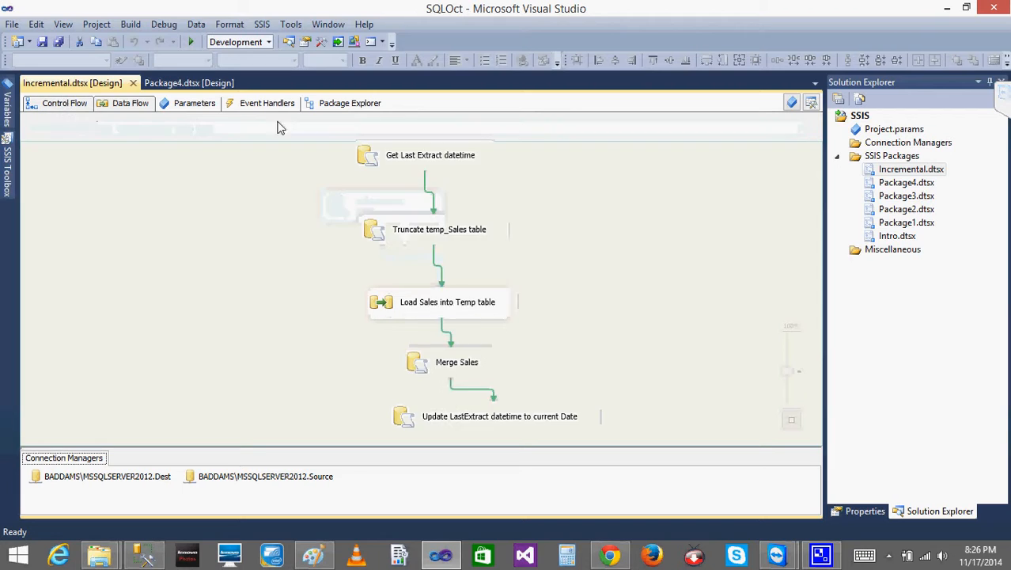
pyautogui.doubleClick(419, 371)
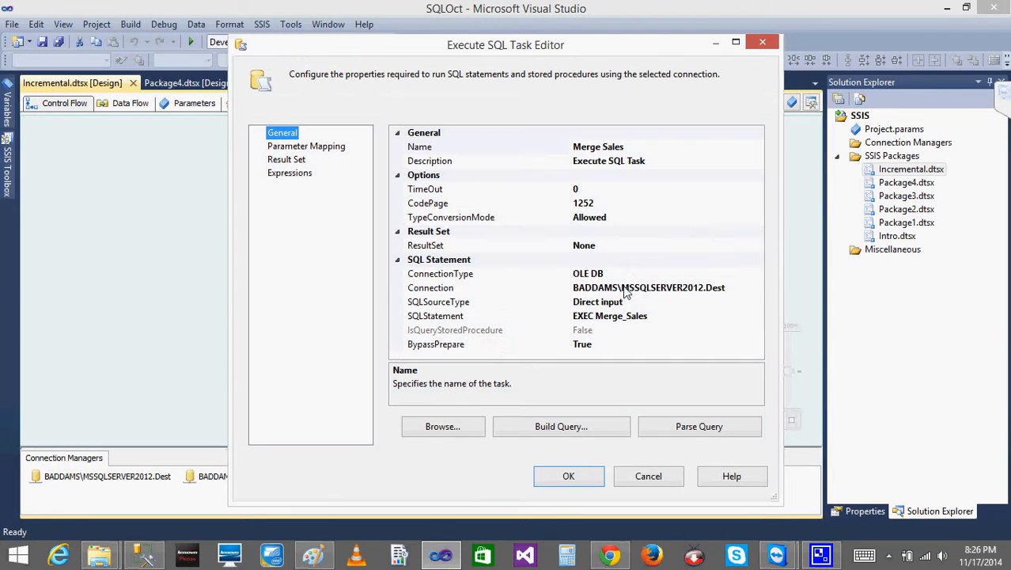
pyautogui.click(638, 476)
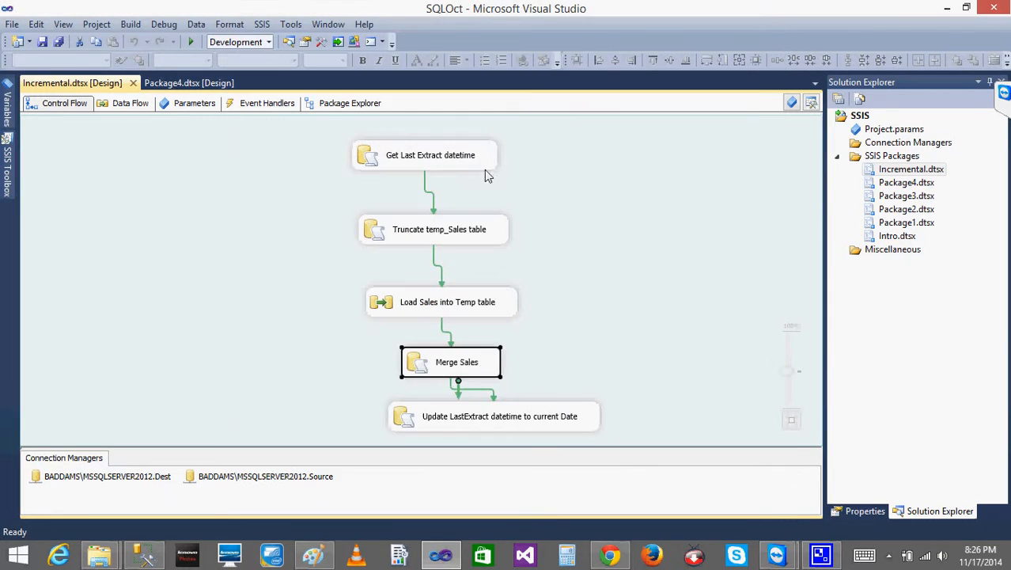
# Review the Sales Source table query in the Load Sales into Temp table data flow again and close its editor without changes
pyautogui.doubleClick(383, 301)
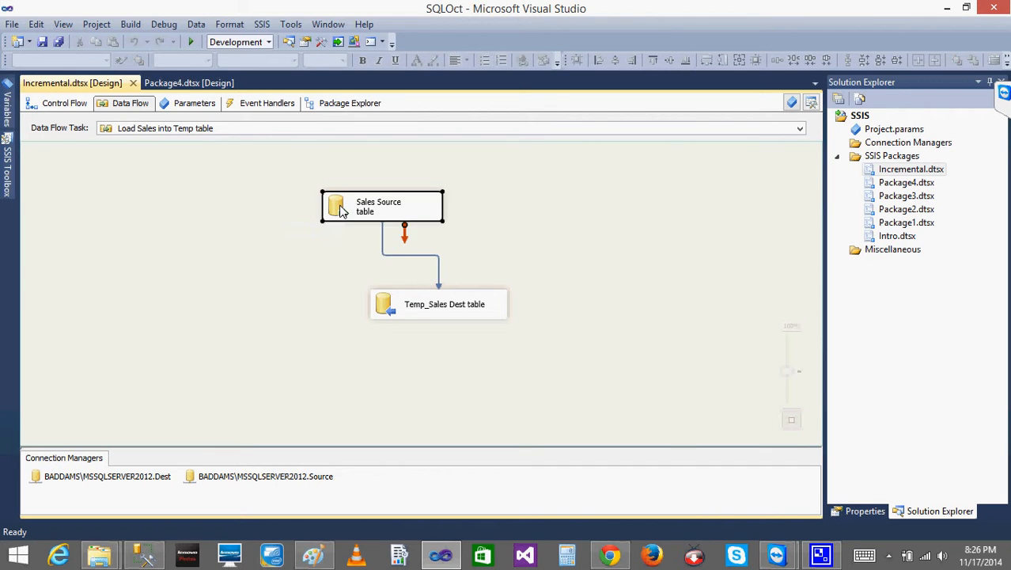
pyautogui.doubleClick(341, 208)
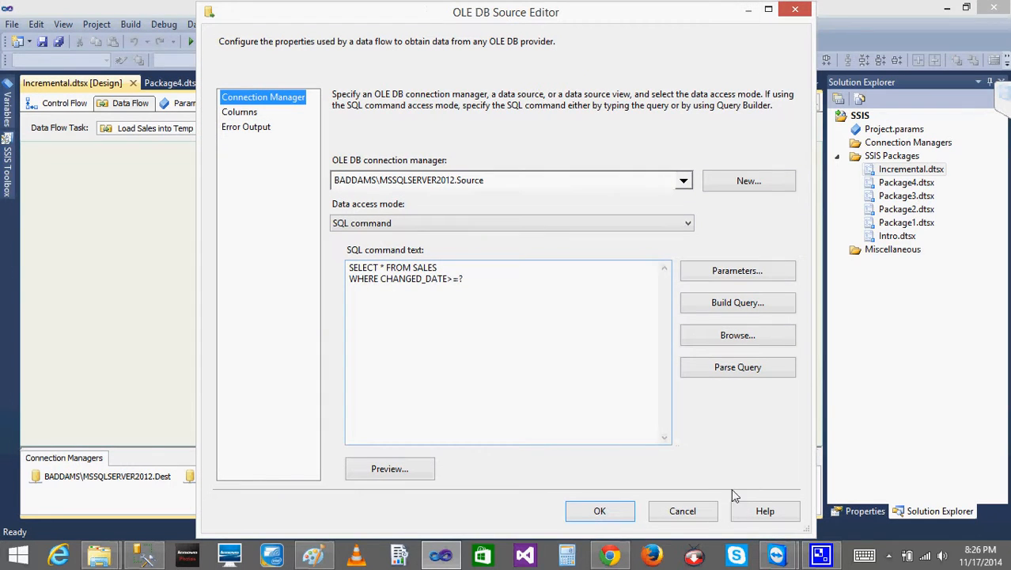
pyautogui.click(672, 511)
# Switch to SQL Server Management Studio and connect Object Explorer to the BADDAMS\MSSQLSERVER2012 database engine with Windows Authentication
pyautogui.click(947, 8)
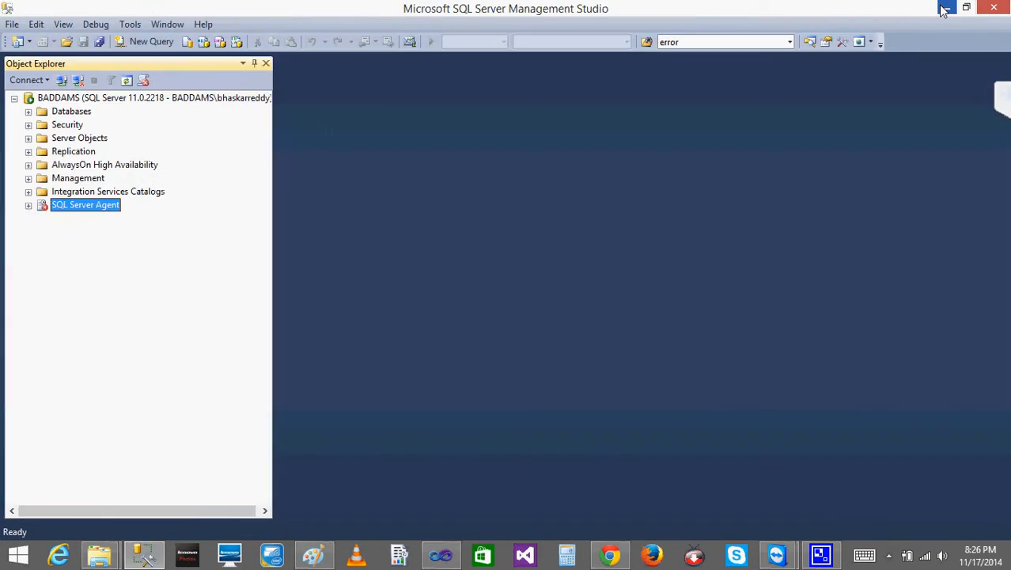
pyautogui.click(61, 80)
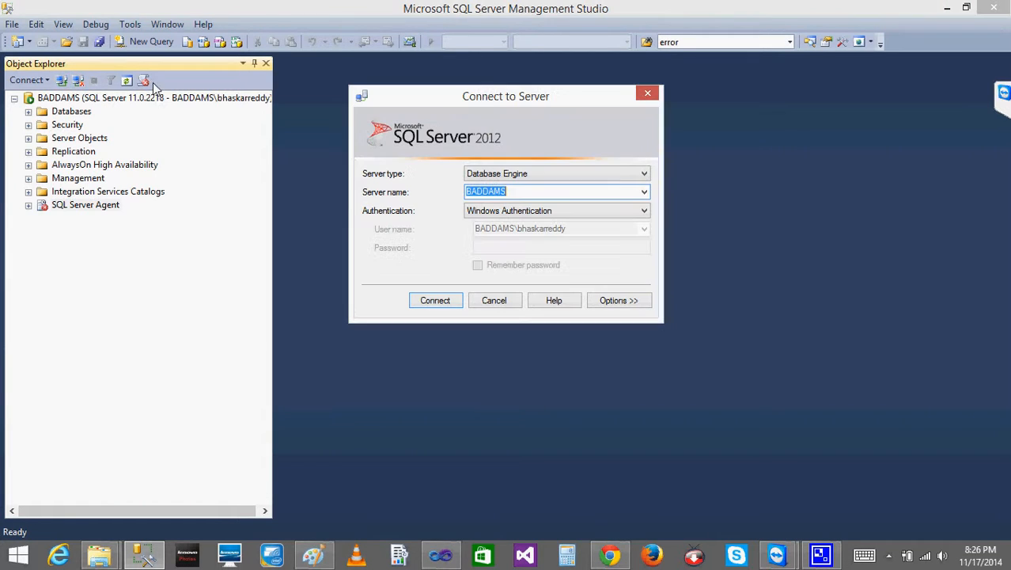
pyautogui.click(645, 194)
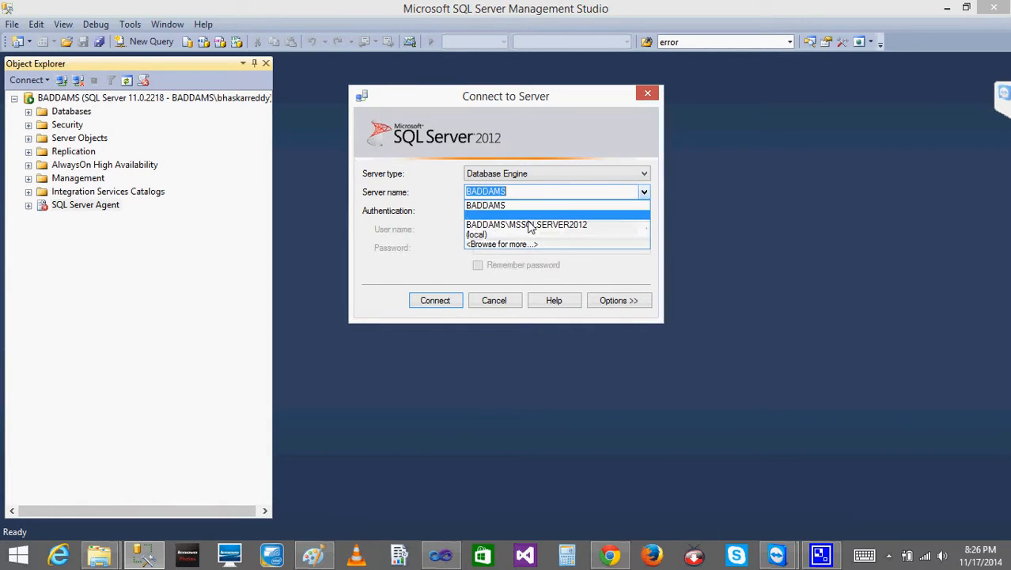
pyautogui.click(530, 225)
pyautogui.click(437, 302)
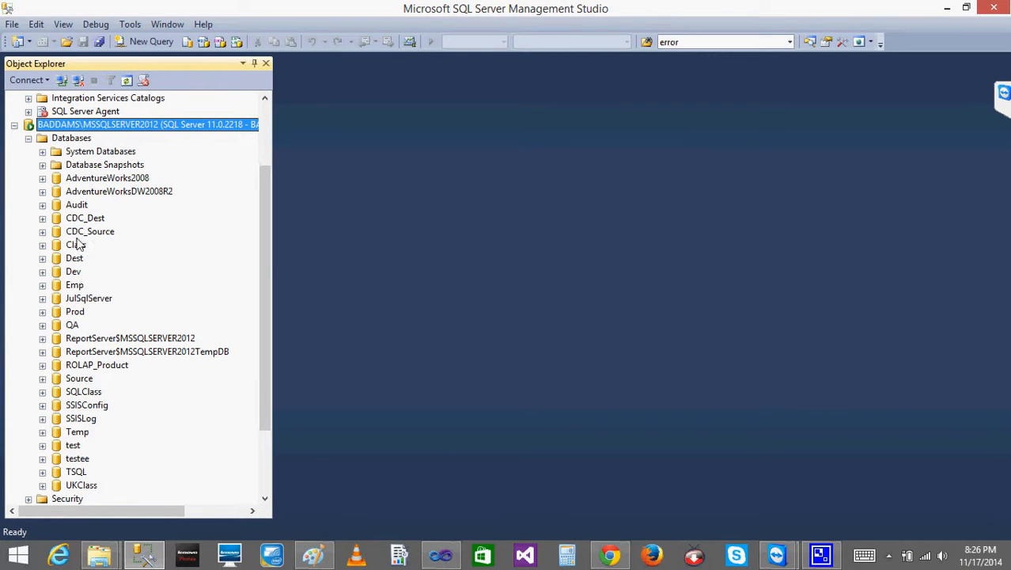
# Locate the Dest and Source databases on BADDAMS\MSSQLSERVER2012 and expand Source
pyautogui.click(71, 259)
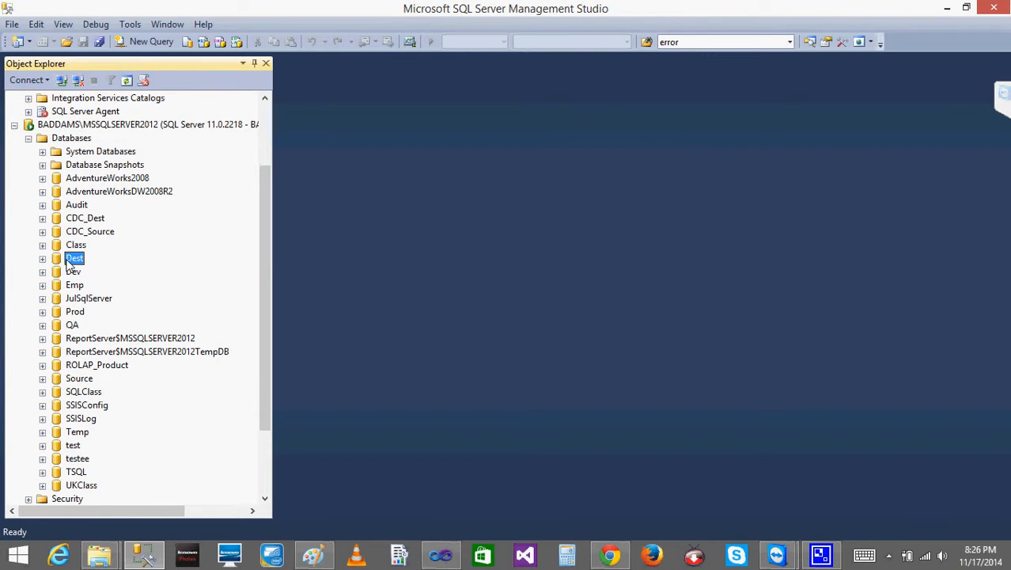
pyautogui.click(73, 380)
pyautogui.click(71, 260)
pyautogui.click(43, 379)
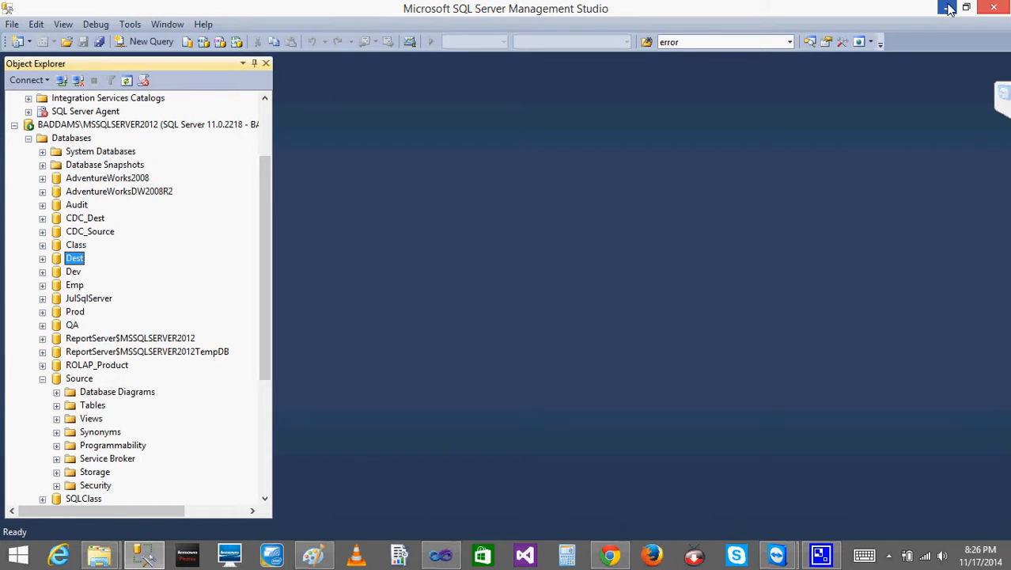
# Return to SQL Server Management Studio and collapse the BADDAMS\MSSQLSERVER2012 instance
pyautogui.click(441, 556)
pyautogui.click(440, 556)
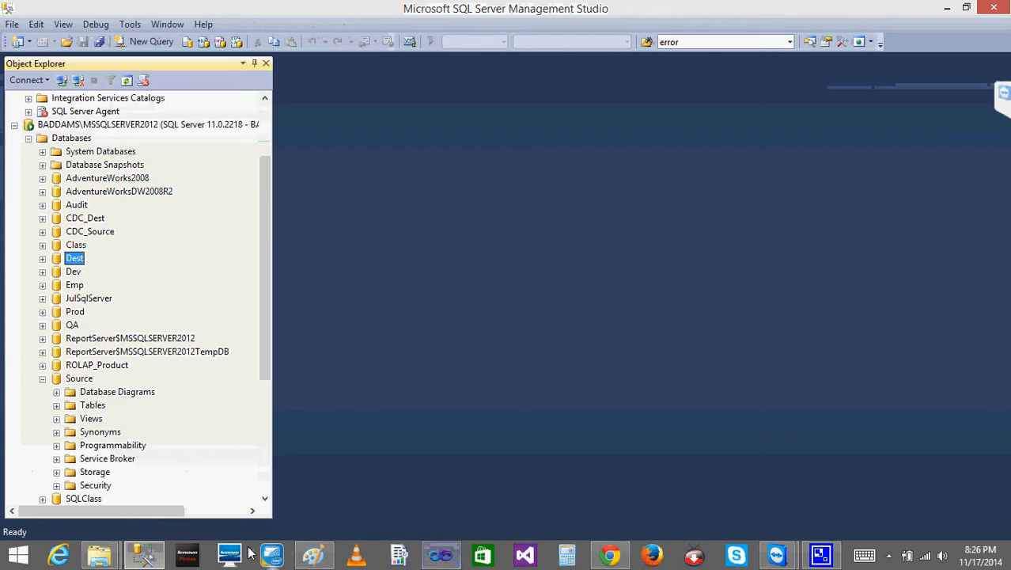
pyautogui.click(157, 562)
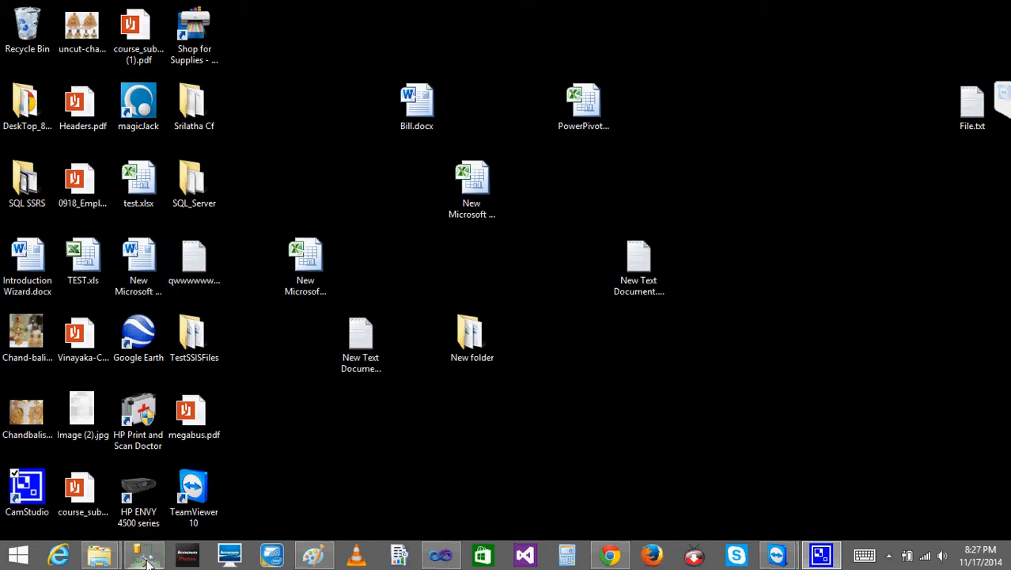
pyautogui.click(144, 558)
pyautogui.click(14, 125)
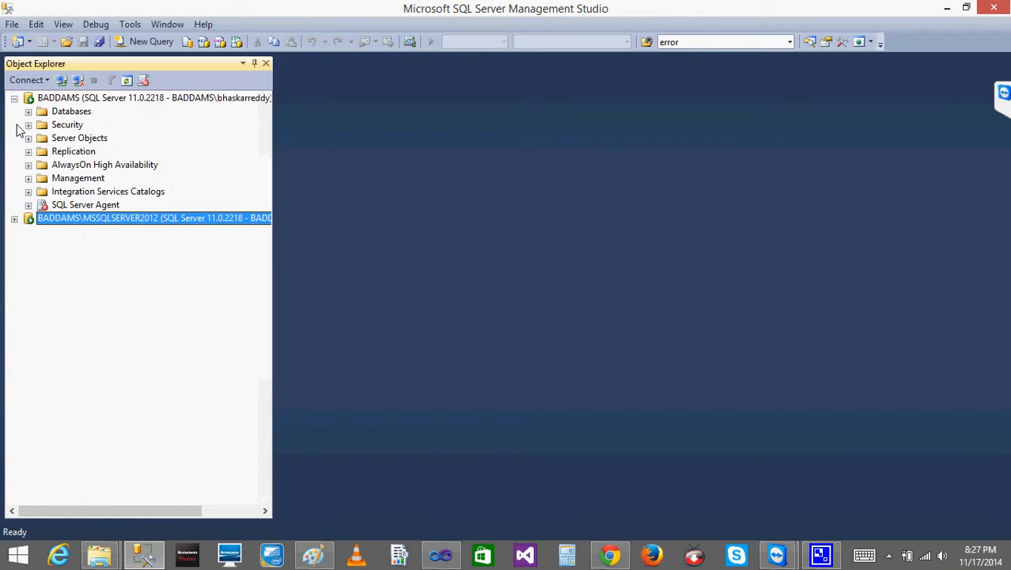
# Start the SQL Server Agent service on BADDAMS and approve the start
pyautogui.click(91, 208)
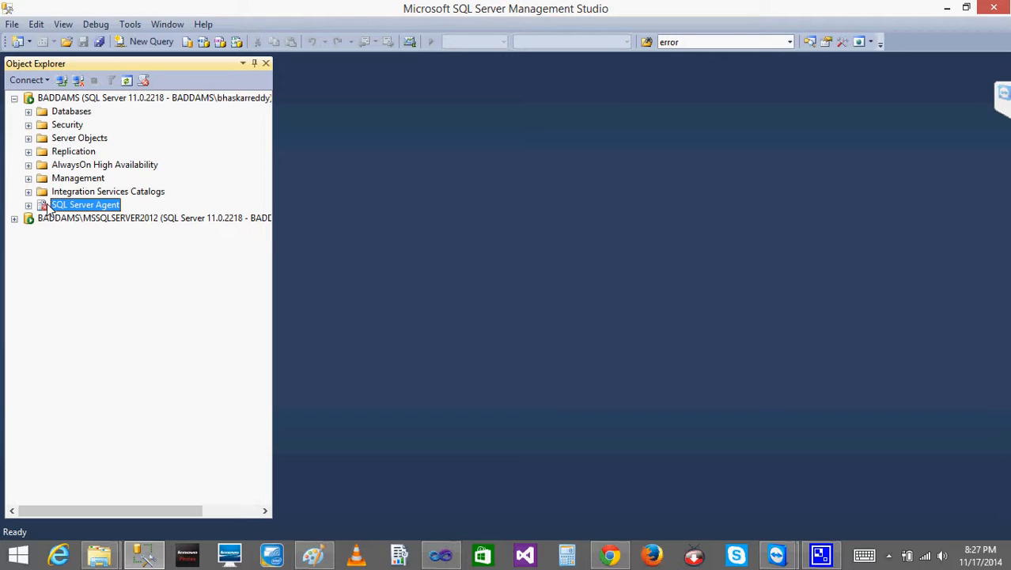
pyautogui.rightClick(40, 204)
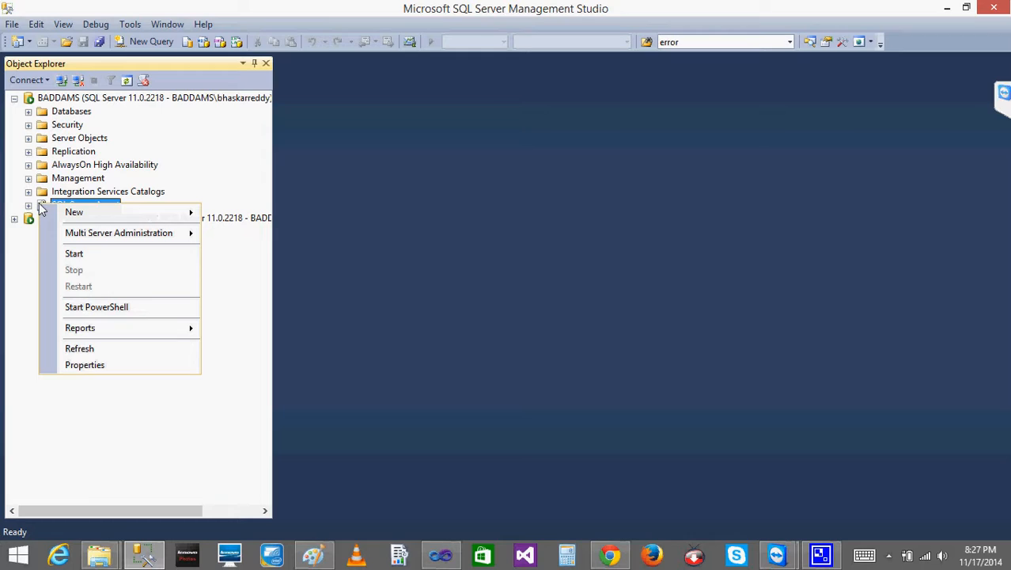
pyautogui.click(23, 245)
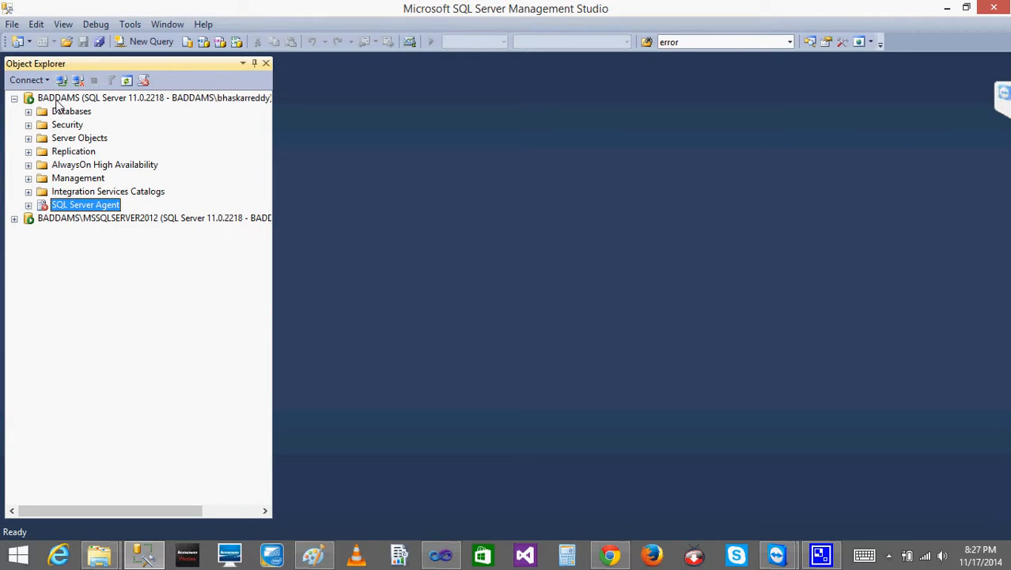
pyautogui.rightClick(44, 209)
pyautogui.click(90, 268)
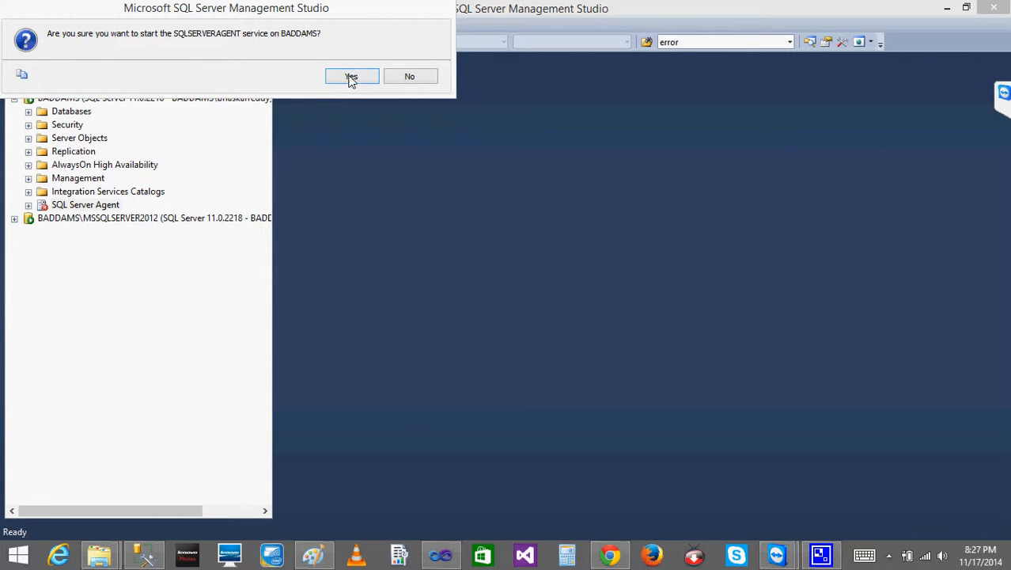
pyautogui.click(352, 76)
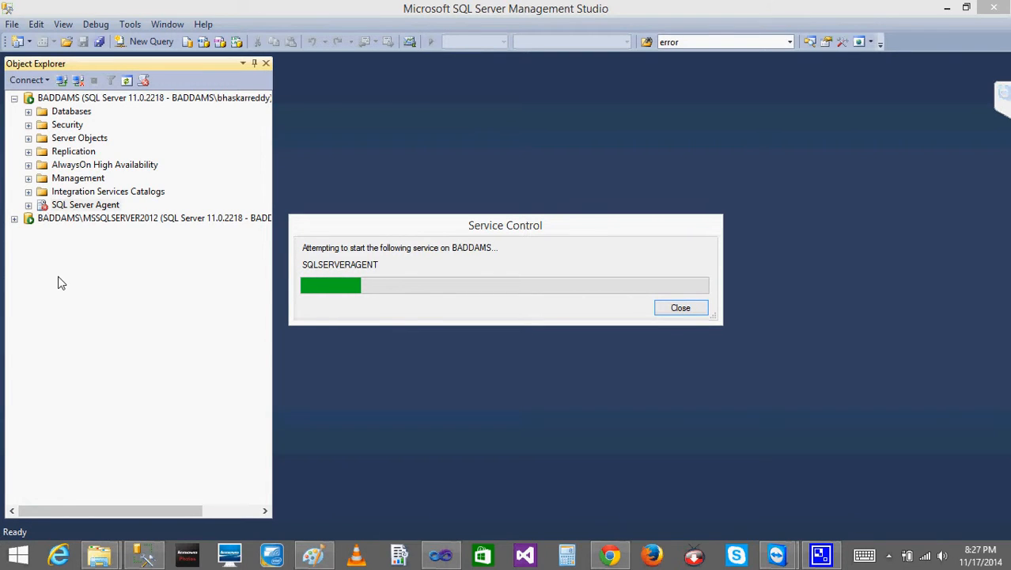
# Expand SQL Server Agent and its Jobs folder, and look through the existing jobs down to testIncremental without renaming any
pyautogui.click(29, 206)
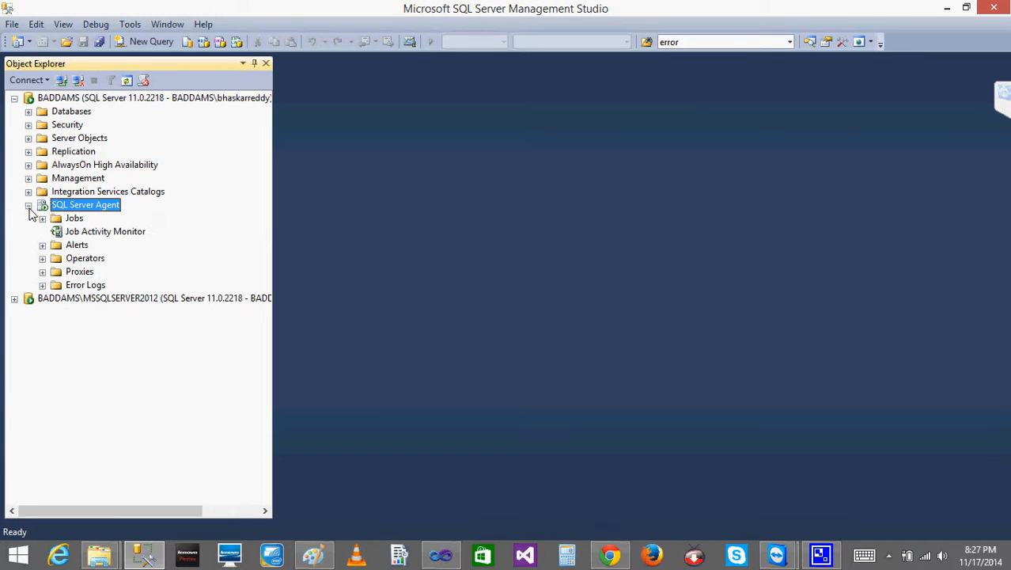
pyautogui.click(76, 221)
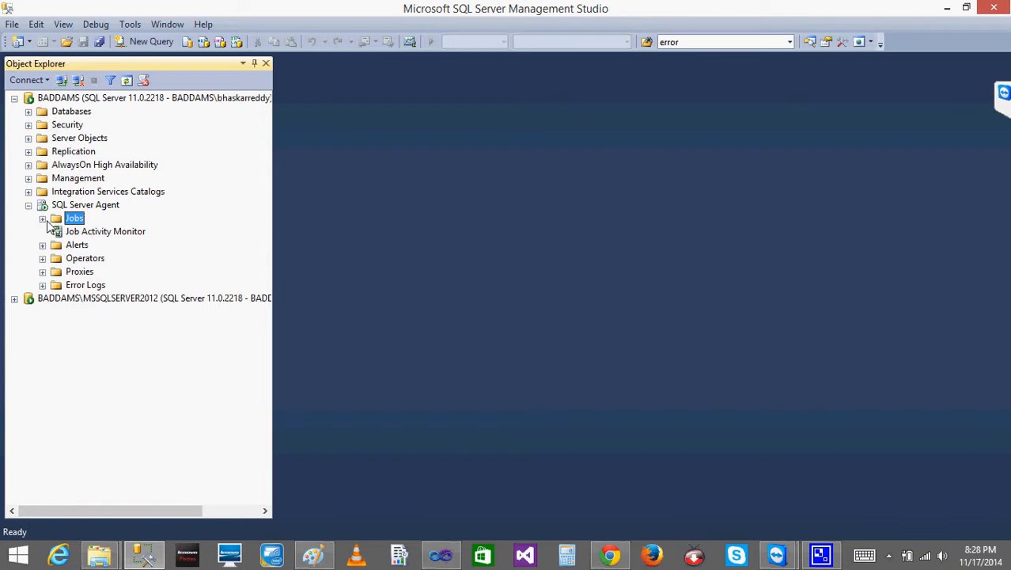
pyautogui.click(42, 219)
pyautogui.click(92, 233)
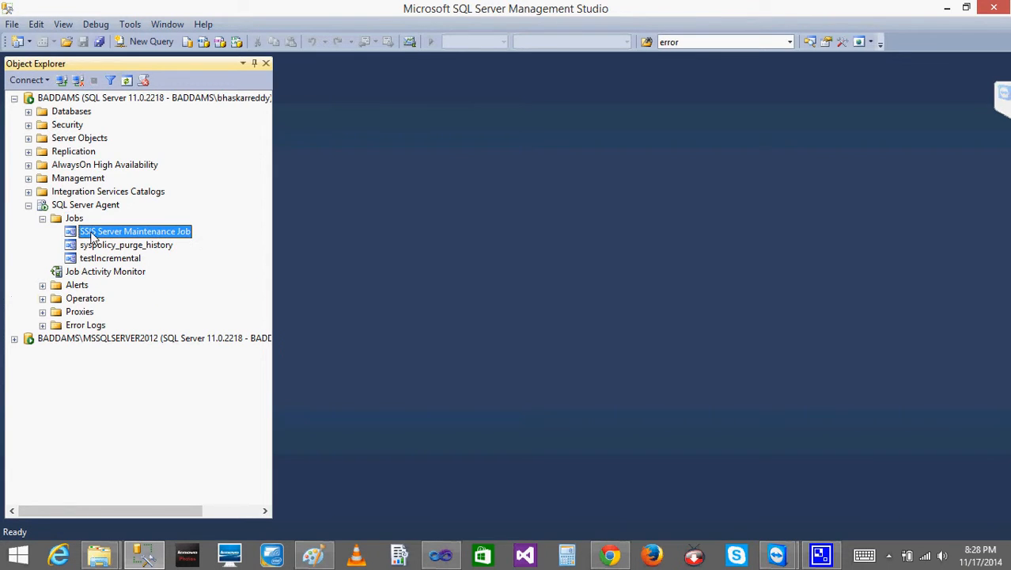
pyautogui.click(96, 246)
pyautogui.click(96, 260)
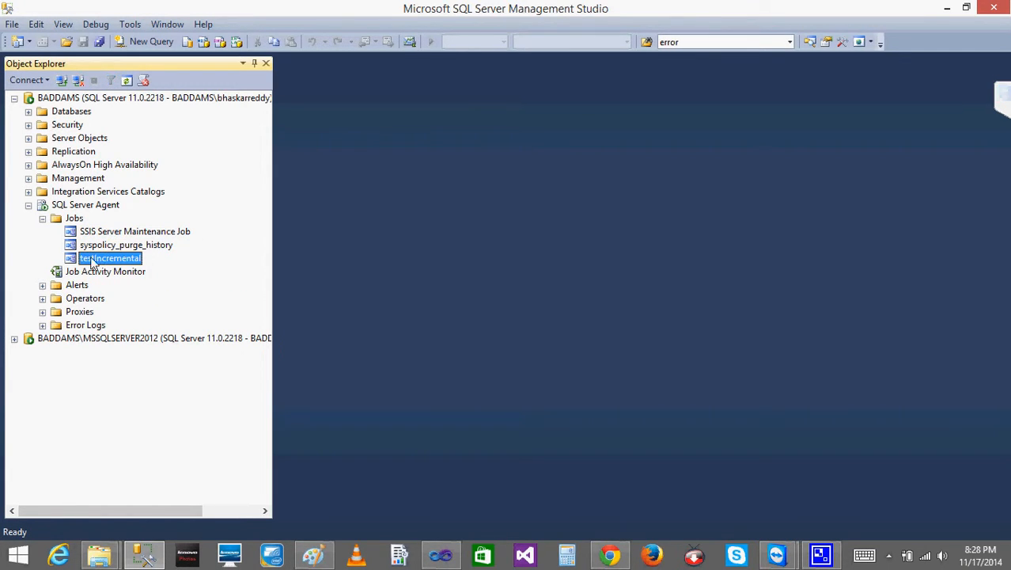
pyautogui.click(78, 259)
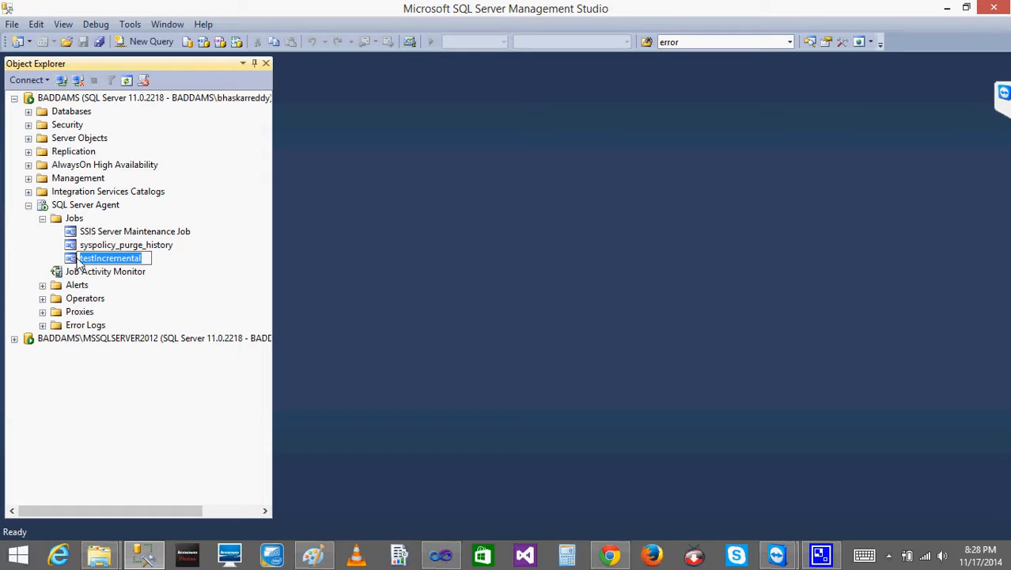
pyautogui.press('Escape')
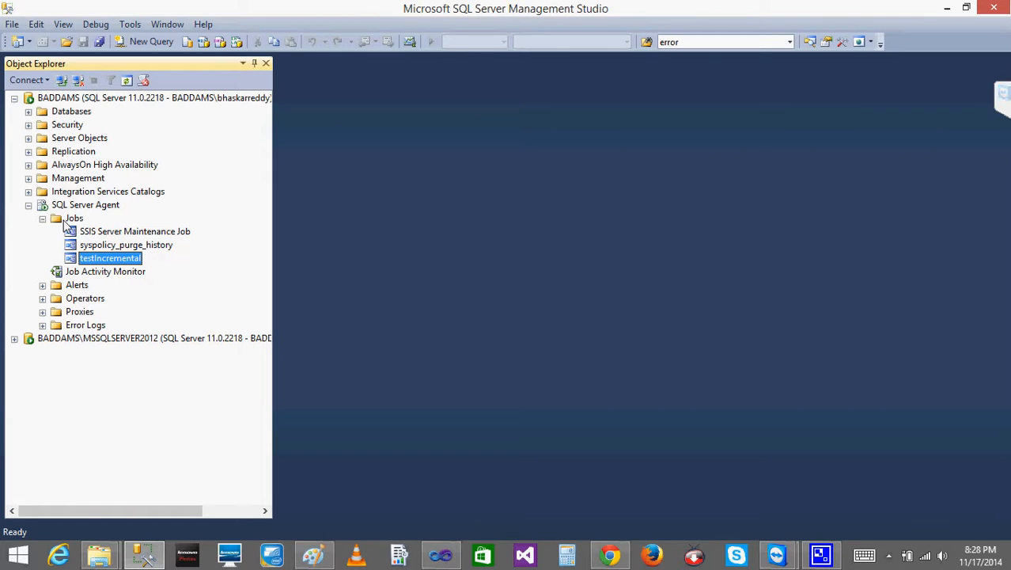
# Create a new SQL Server Agent job named "load sales incremental"
pyautogui.rightClick(68, 221)
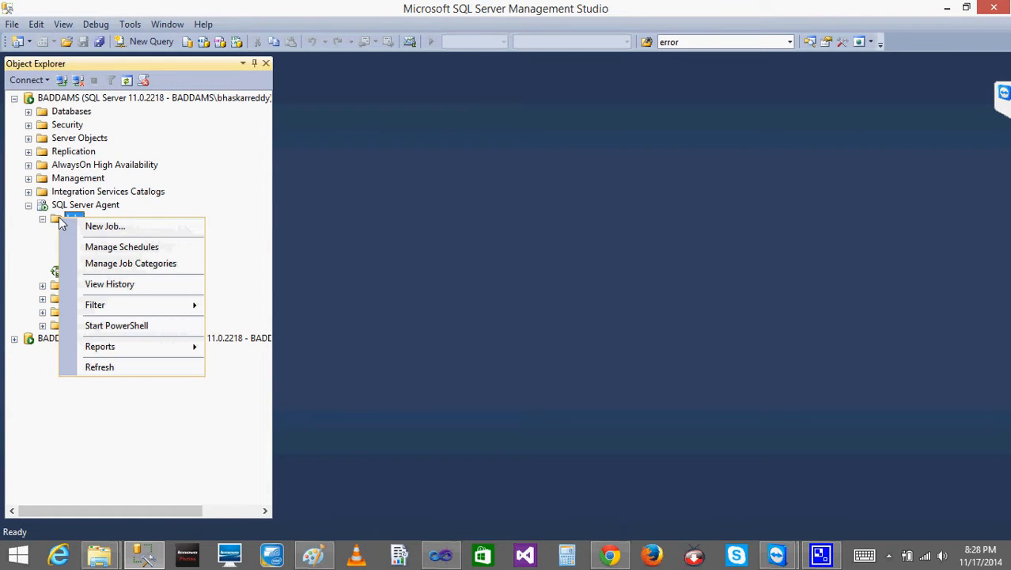
pyautogui.click(104, 227)
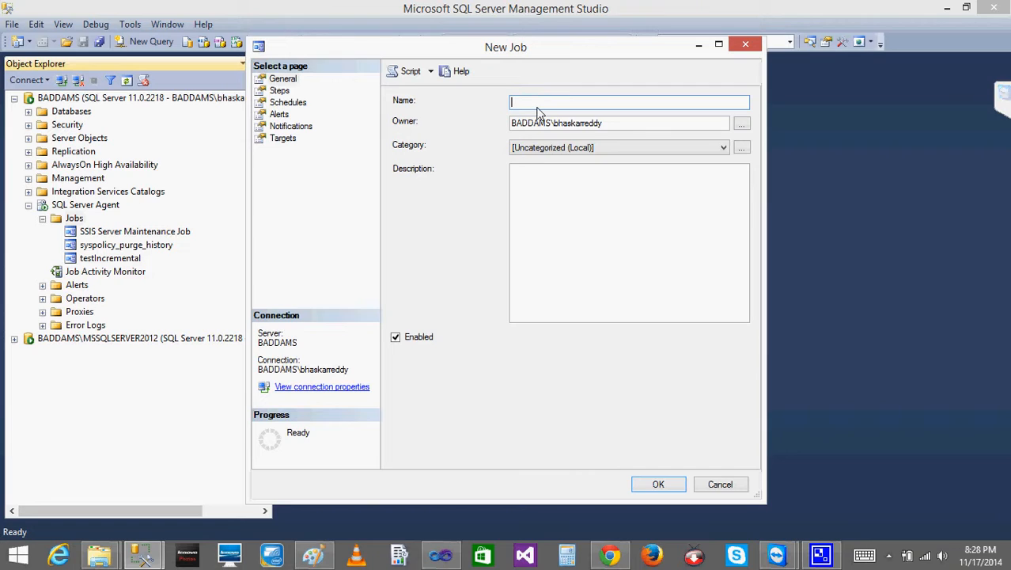
pyautogui.write('exec')
pyautogui.press('BackSpace')
pyautogui.press('BackSpace')
pyautogui.press('BackSpace')
pyautogui.write('load sales incremental')
# Keep the job's category as [Uncategorized (Local)], leave its description blank, and show the job's step list
pyautogui.click(577, 147)
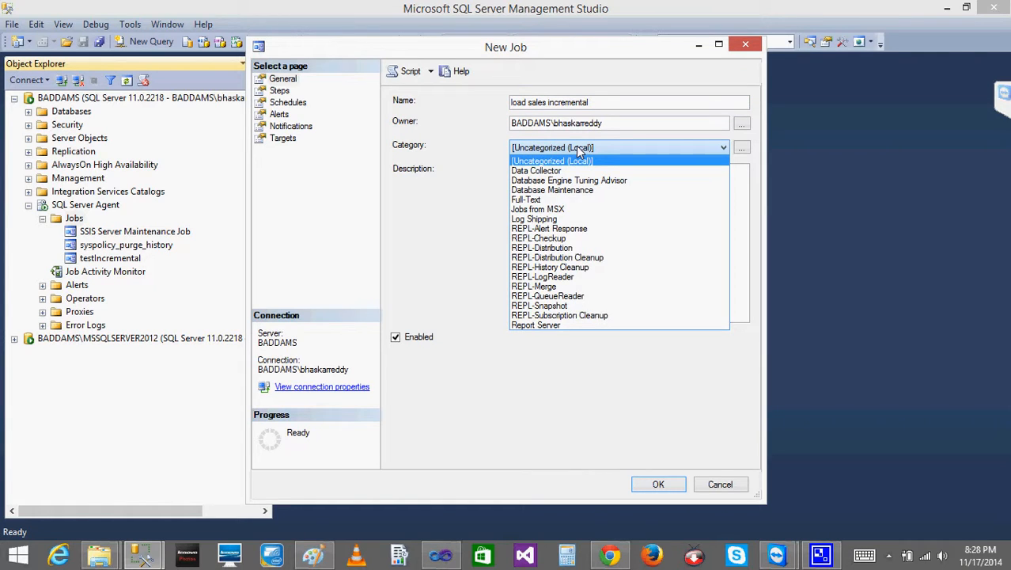
pyautogui.click(445, 171)
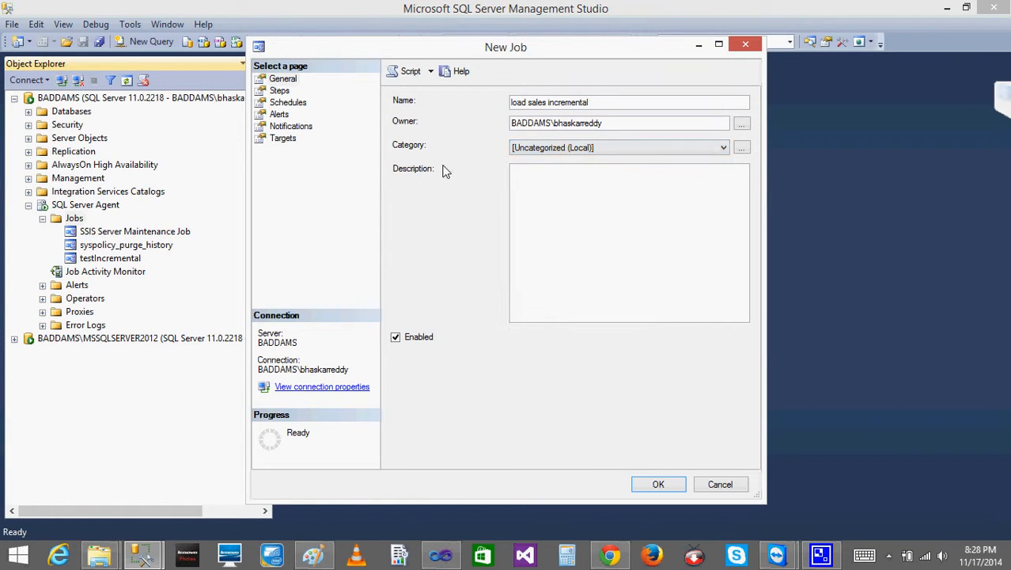
pyautogui.click(594, 148)
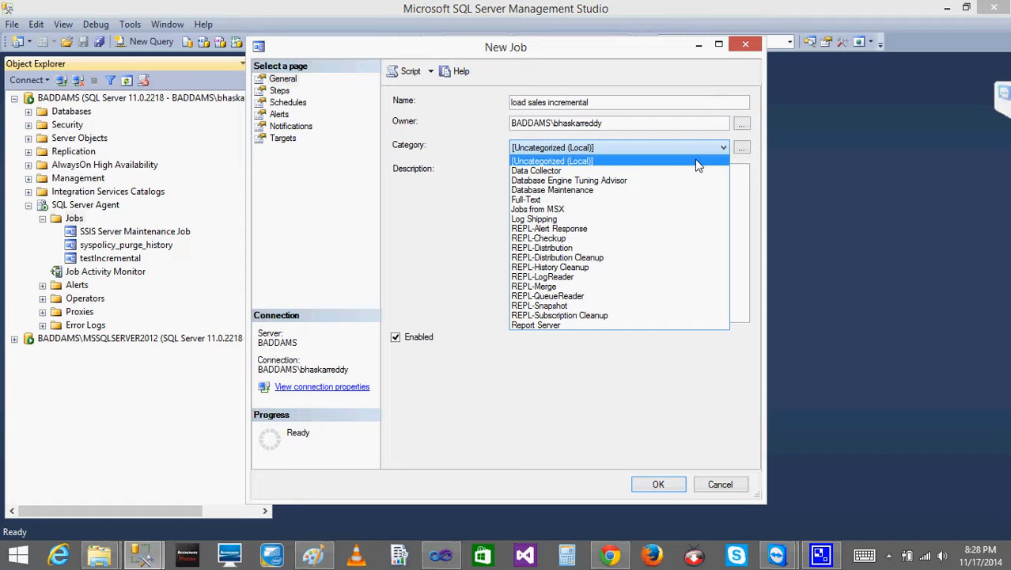
pyautogui.click(550, 162)
pyautogui.click(527, 178)
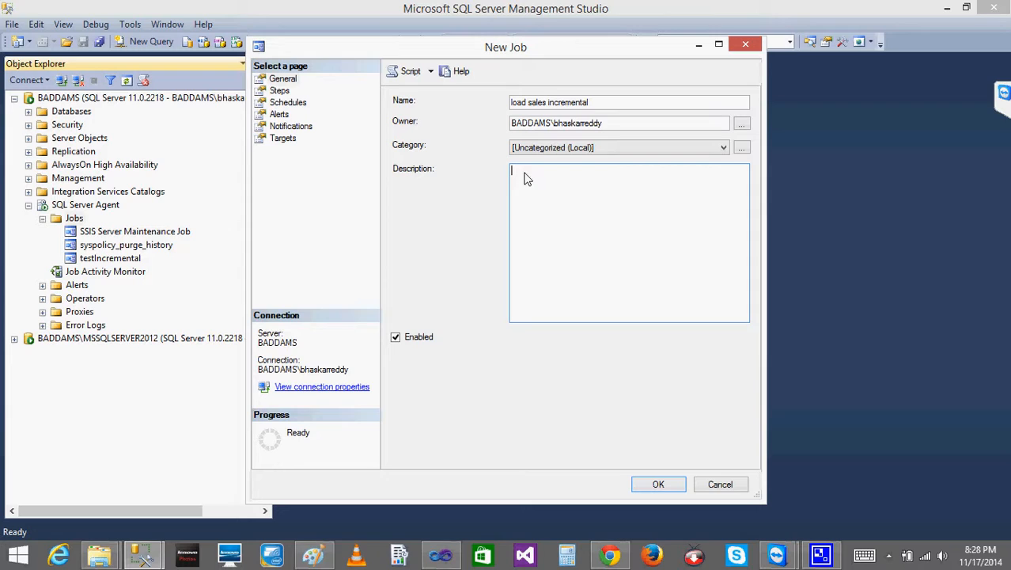
pyautogui.click(279, 92)
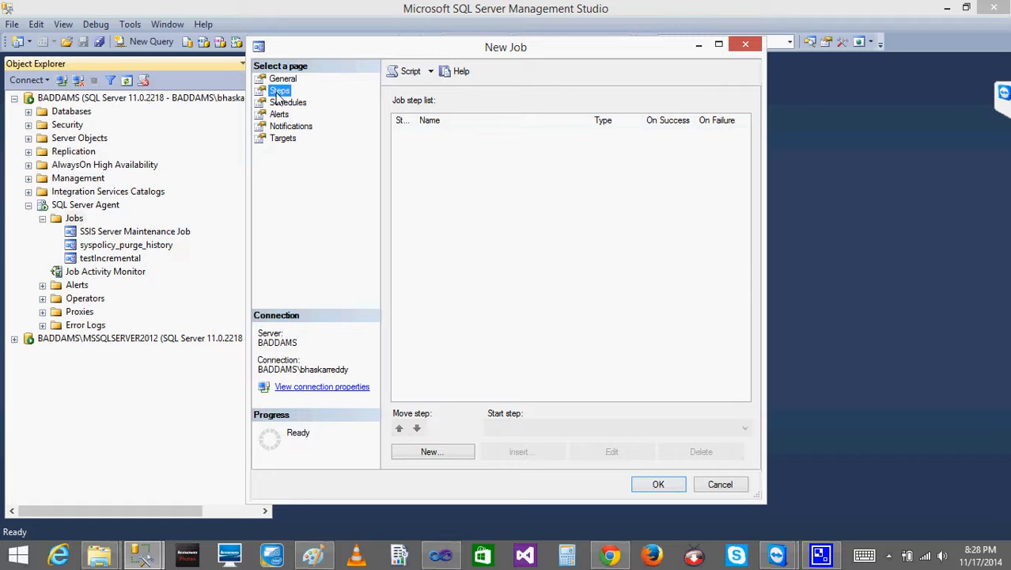
# Switch to Paint and draw an arrow beside the SSIS diagram, branching to two handwritten labels, one reading SQL S
pyautogui.click(315, 553)
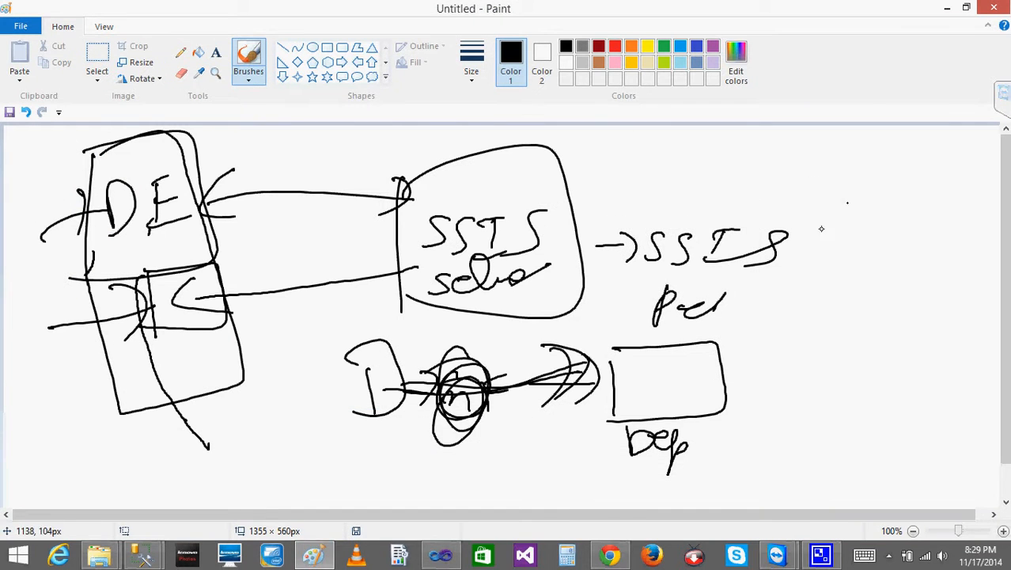
pyautogui.moveTo(747, 181); pyautogui.dragTo(791, 177)
pyautogui.moveTo(782, 155)
pyautogui.mouseDown()
pyautogui.moveTo(782, 181)
pyautogui.moveTo(836, 247)
pyautogui.moveTo(854, 231)
pyautogui.moveTo(852, 277)
pyautogui.moveTo(878, 265)
pyautogui.moveTo(912, 286)
pyautogui.moveTo(976, 300)
pyautogui.mouseUp()
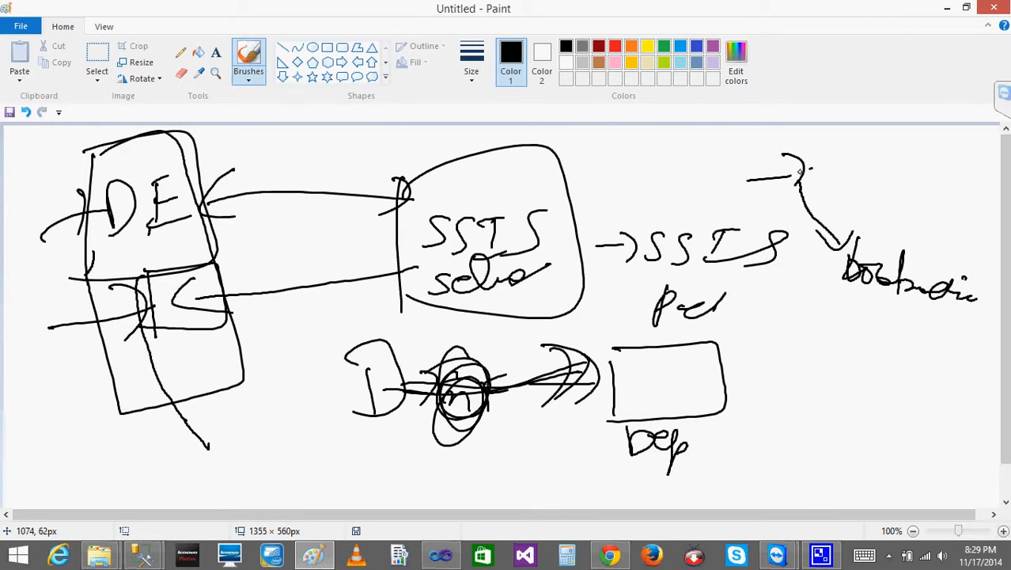
pyautogui.moveTo(795, 179); pyautogui.dragTo(836, 175)
pyautogui.moveTo(823, 161); pyautogui.dragTo(848, 180)
pyautogui.moveTo(863, 162)
pyautogui.mouseDown()
pyautogui.moveTo(871, 182)
pyautogui.moveTo(859, 184)
pyautogui.mouseUp()
pyautogui.moveTo(880, 166)
pyautogui.mouseDown()
pyautogui.moveTo(891, 176)
pyautogui.moveTo(880, 170)
pyautogui.mouseUp()
pyautogui.moveTo(904, 156)
pyautogui.mouseDown()
pyautogui.moveTo(908, 183)
pyautogui.moveTo(937, 184)
pyautogui.mouseUp()
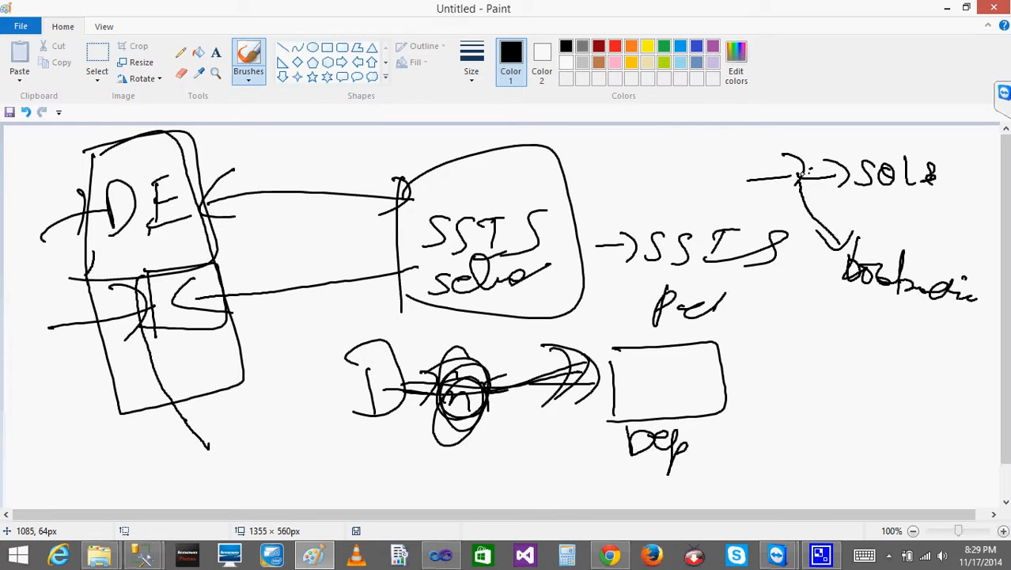
# Emphasize the incoming arrow and the lower branch with extra strokes, and circle the handwritten label at that branch's end
pyautogui.moveTo(794, 174)
pyautogui.mouseDown()
pyautogui.moveTo(797, 220)
pyautogui.moveTo(827, 240)
pyautogui.mouseUp()
pyautogui.moveTo(797, 227)
pyautogui.mouseDown()
pyautogui.moveTo(804, 236)
pyautogui.moveTo(844, 228)
pyautogui.mouseUp()
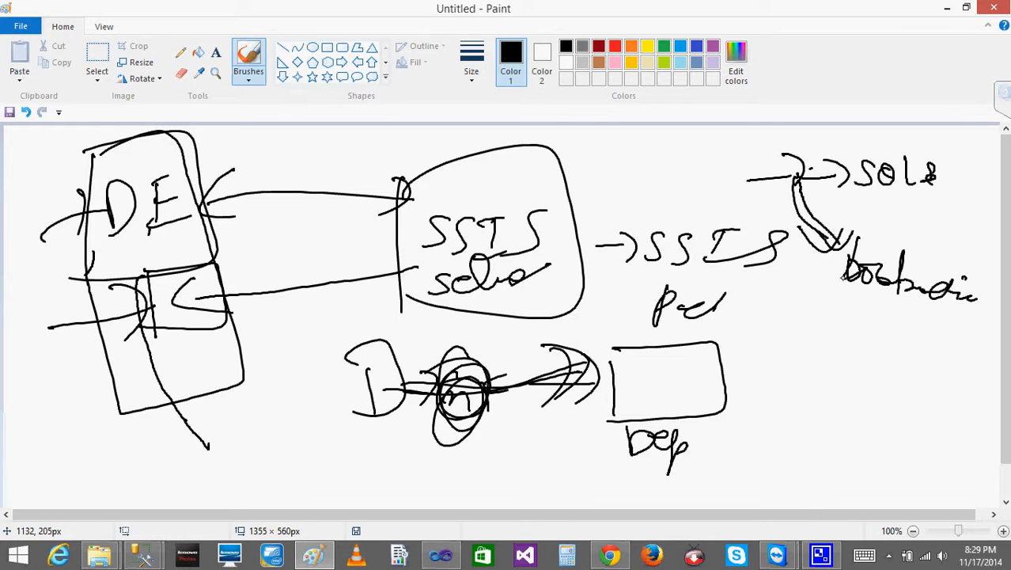
pyautogui.moveTo(799, 176); pyautogui.dragTo(729, 174)
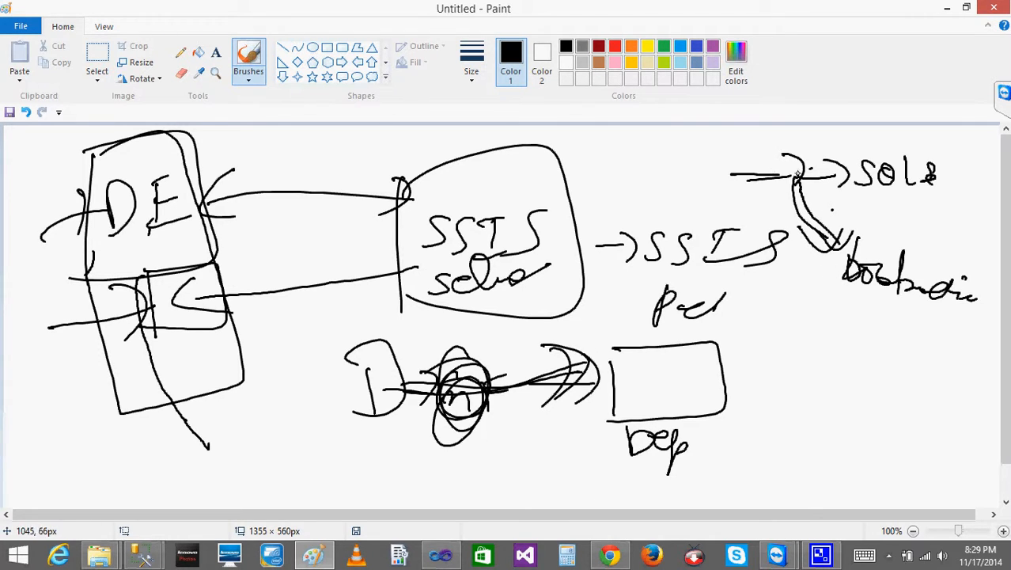
pyautogui.moveTo(783, 147)
pyautogui.mouseDown()
pyautogui.moveTo(809, 169)
pyautogui.moveTo(790, 182)
pyautogui.moveTo(826, 256)
pyautogui.moveTo(800, 231)
pyautogui.moveTo(842, 258)
pyautogui.moveTo(862, 313)
pyautogui.moveTo(949, 258)
pyautogui.moveTo(852, 275)
pyautogui.mouseUp()
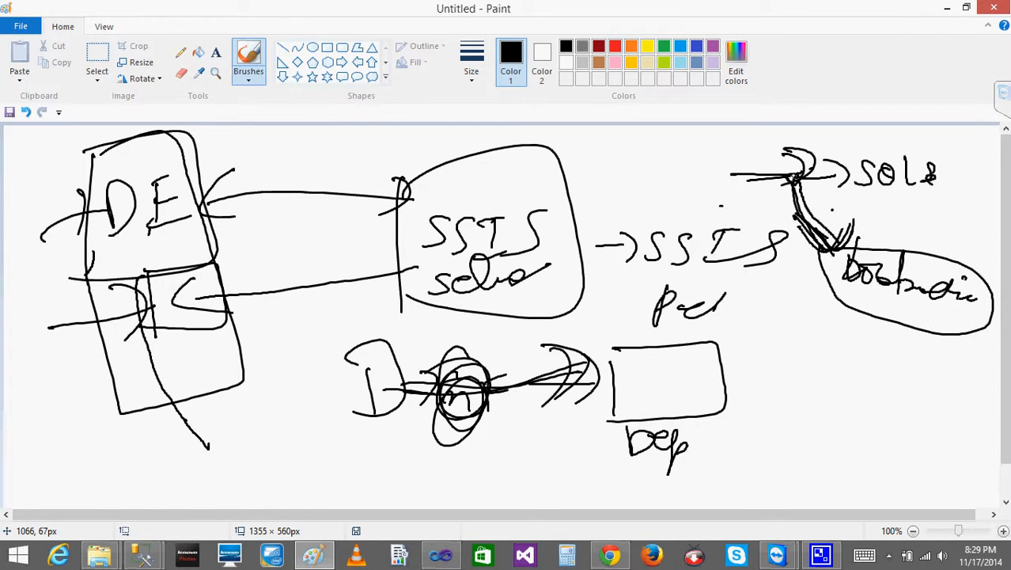
# Reinforce the upper branch arrow leading to the SQL label in the Paint diagram, and return to the New Job dialog in Management Studio
pyautogui.moveTo(754, 179)
pyautogui.mouseDown()
pyautogui.moveTo(823, 177)
pyautogui.moveTo(819, 199)
pyautogui.moveTo(803, 185)
pyautogui.moveTo(837, 185)
pyautogui.mouseUp()
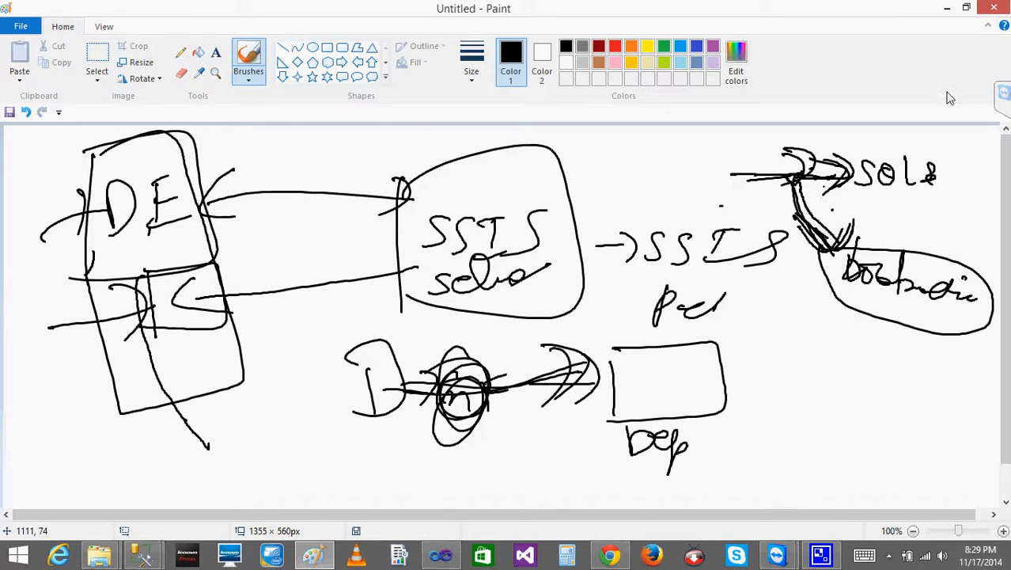
pyautogui.click(947, 14)
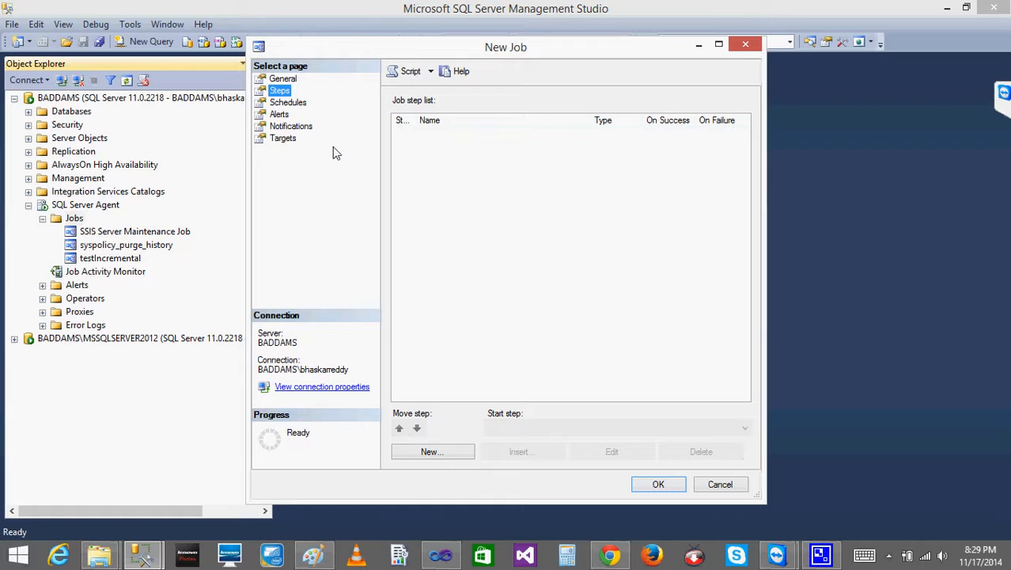
# Add a new step to the job and name it incremental
pyautogui.click(420, 454)
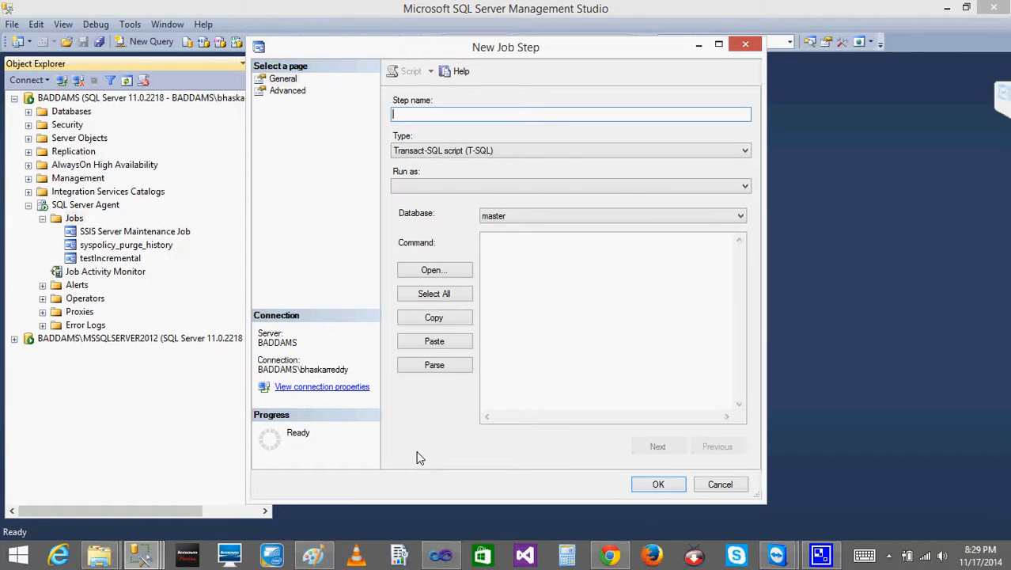
pyautogui.click(507, 119)
pyautogui.write('incremental')
pyautogui.click(519, 251)
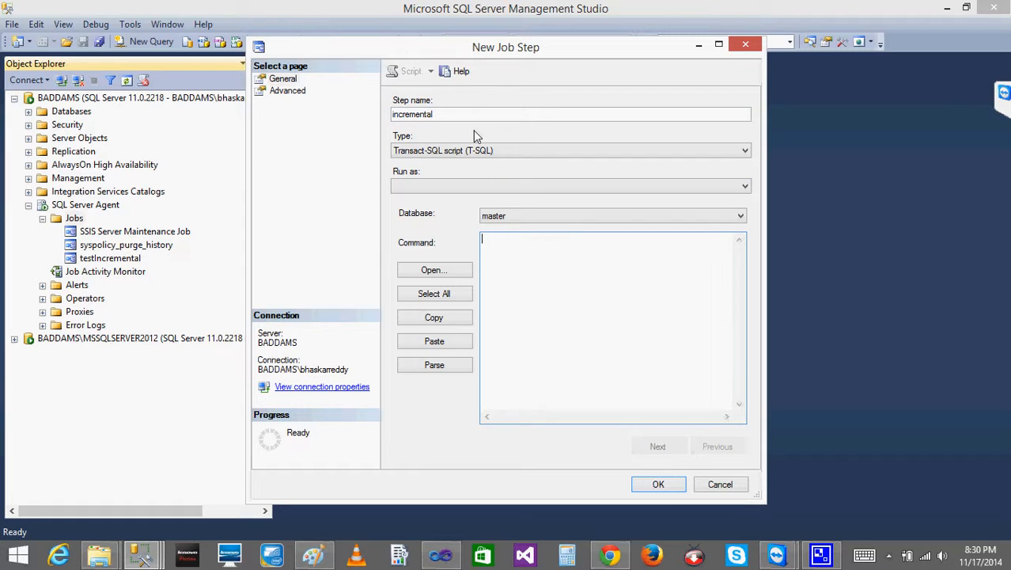
# Set the step's type to SQL Server Integration Services Package, keeping SQL Server Agent Service Account as the run-as account
pyautogui.click(498, 152)
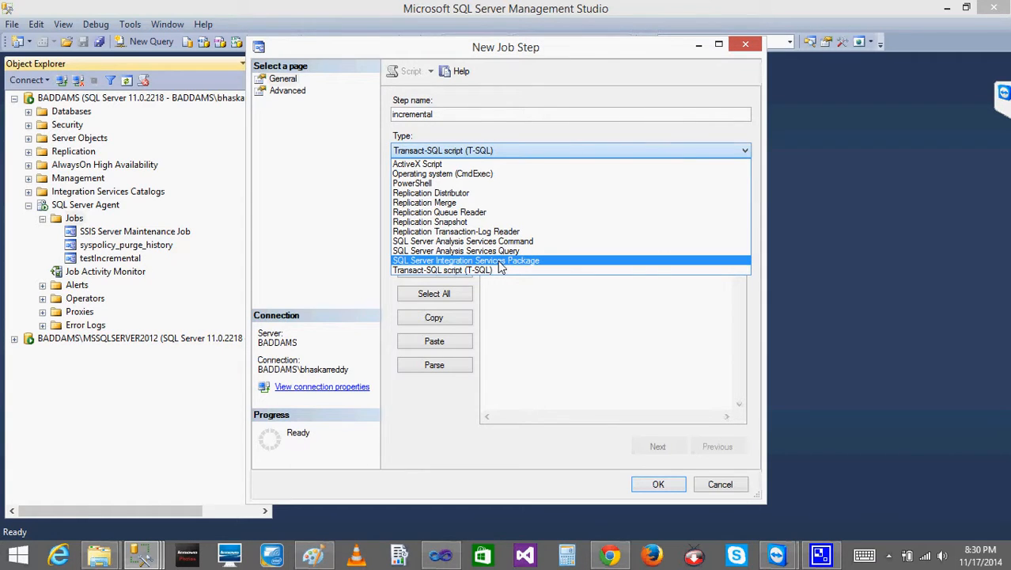
pyautogui.click(498, 266)
pyautogui.click(527, 152)
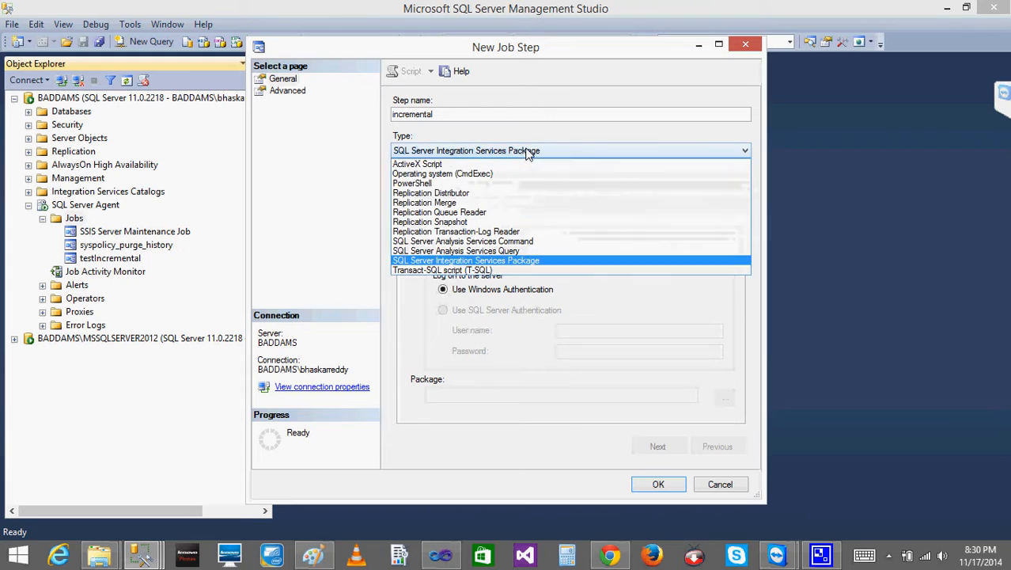
pyautogui.click(484, 270)
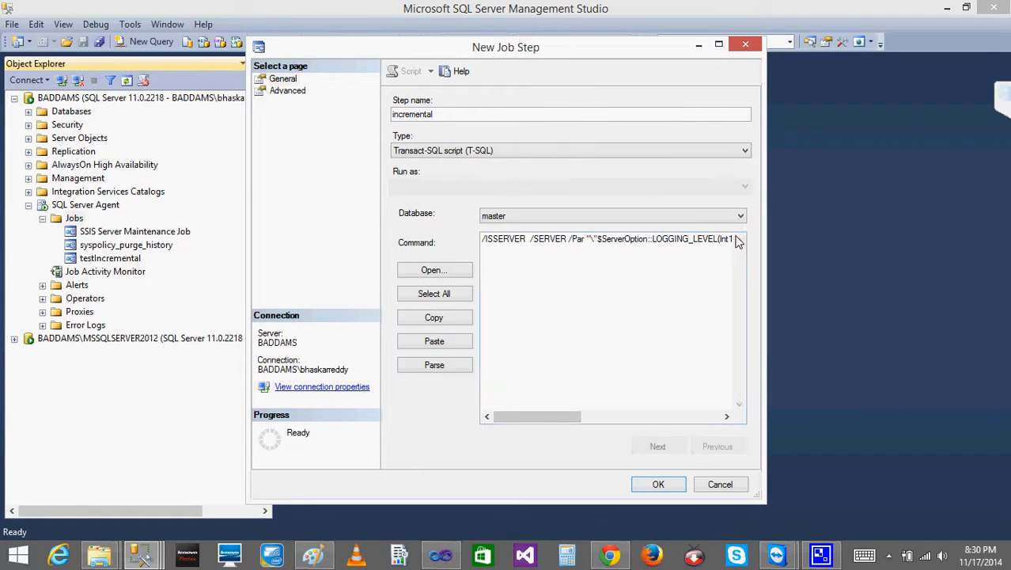
pyautogui.click(553, 150)
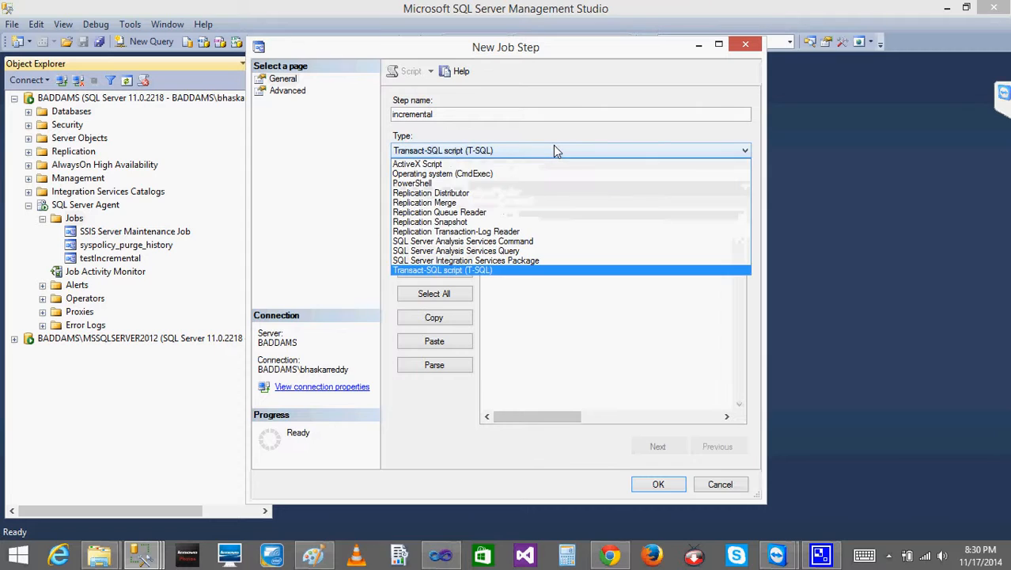
pyautogui.click(480, 260)
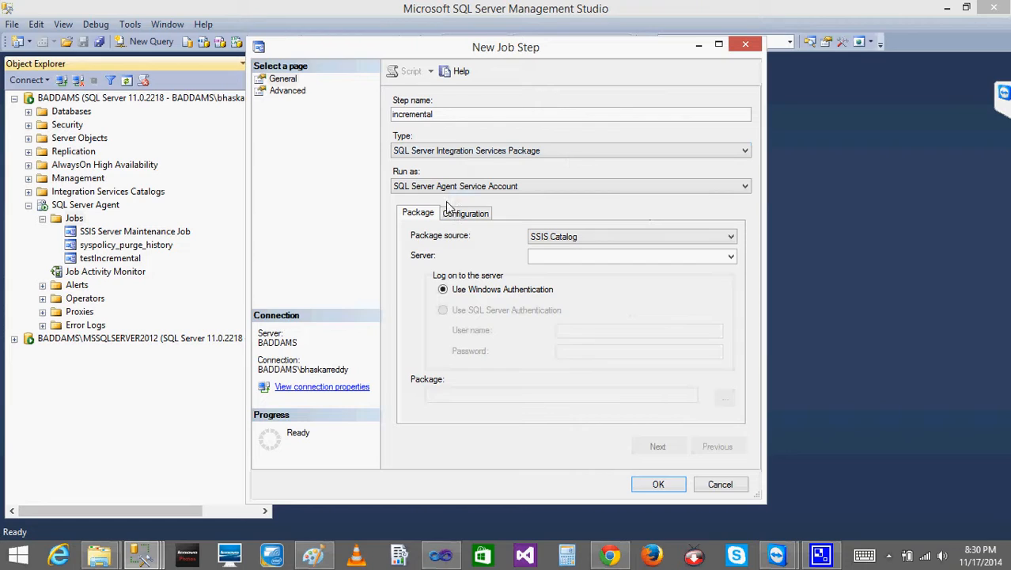
pyautogui.click(485, 190)
pyautogui.click(485, 198)
pyautogui.click(570, 239)
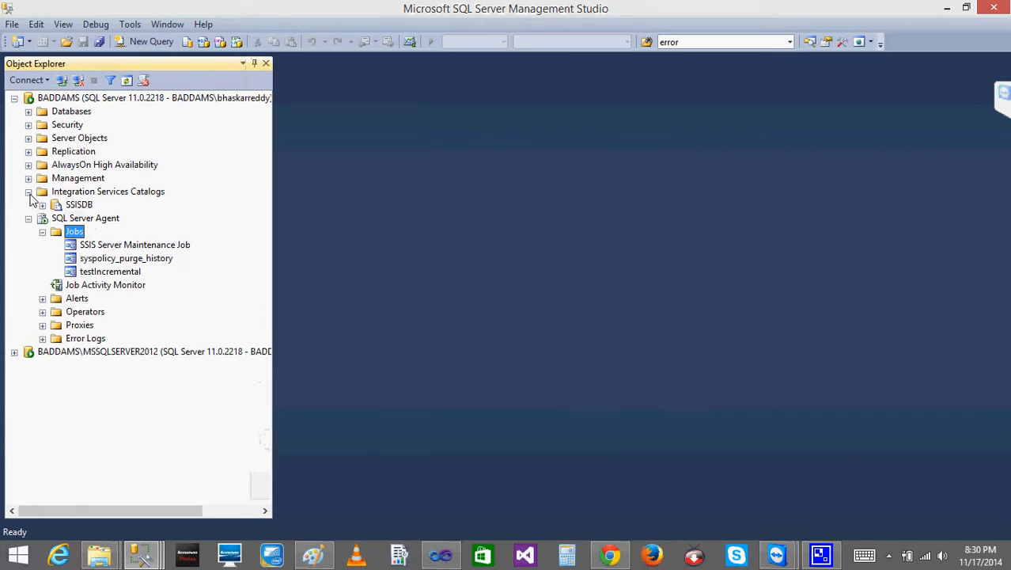
# Expand the SSISDB catalog under Integration Services Catalogs to show its folder, and return to the New Job Step dialog
pyautogui.click(28, 191)
pyautogui.click(28, 192)
pyautogui.click(42, 205)
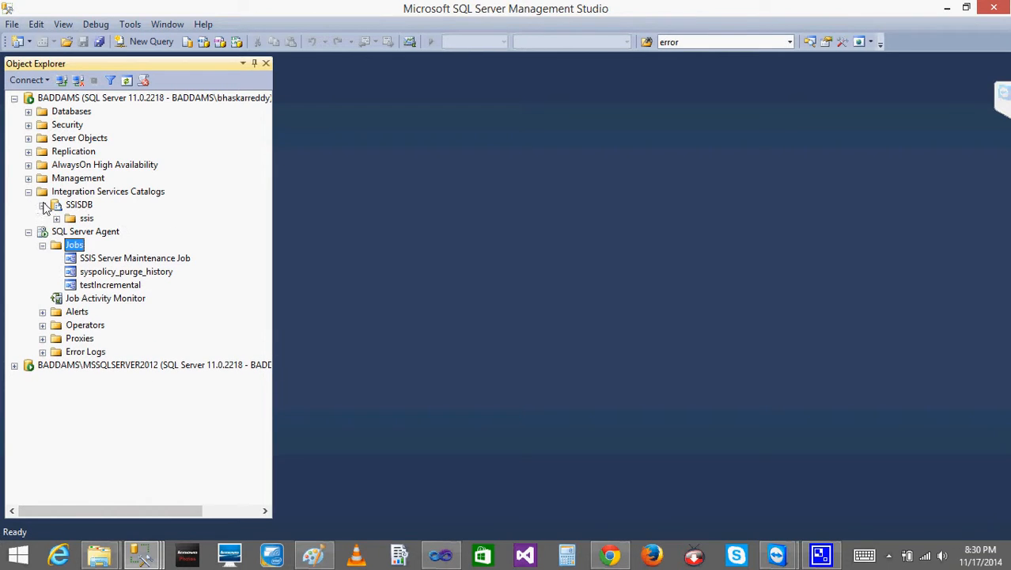
pyautogui.click(443, 562)
pyautogui.click(455, 564)
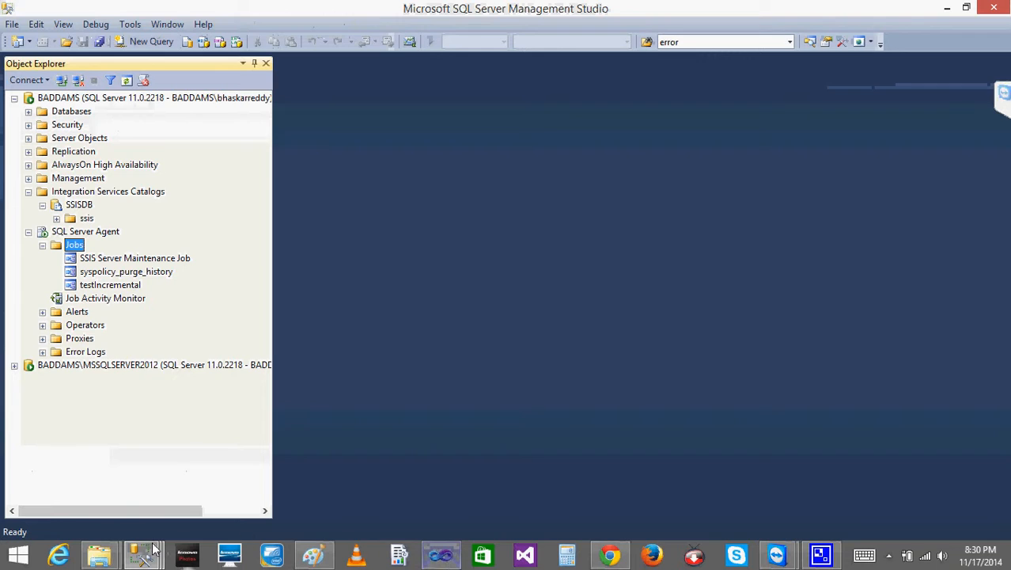
pyautogui.click(147, 556)
pyautogui.click(418, 510)
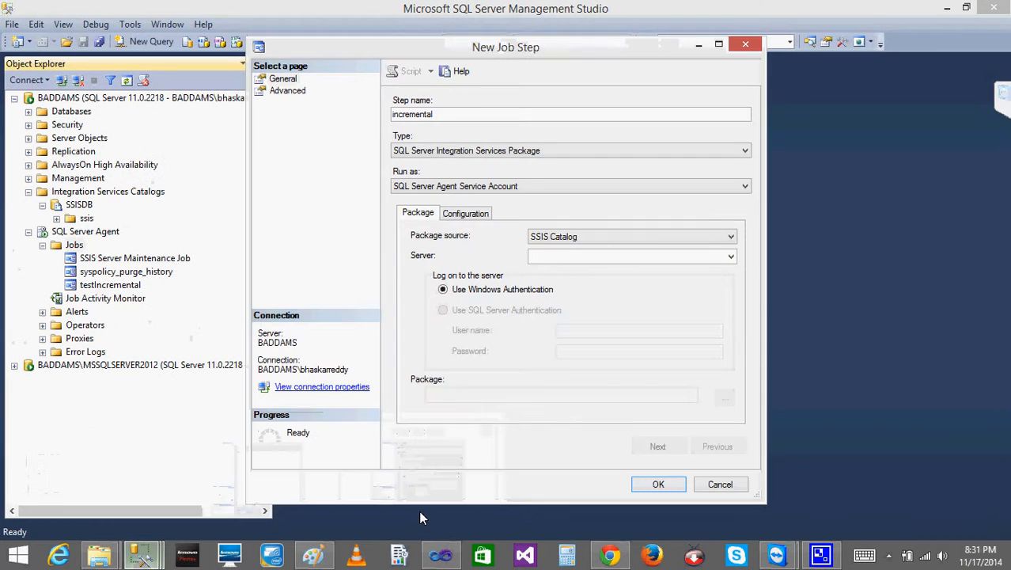
# Keep SSIS Catalog as the package source and set the server to "." for the local instance
pyautogui.click(666, 241)
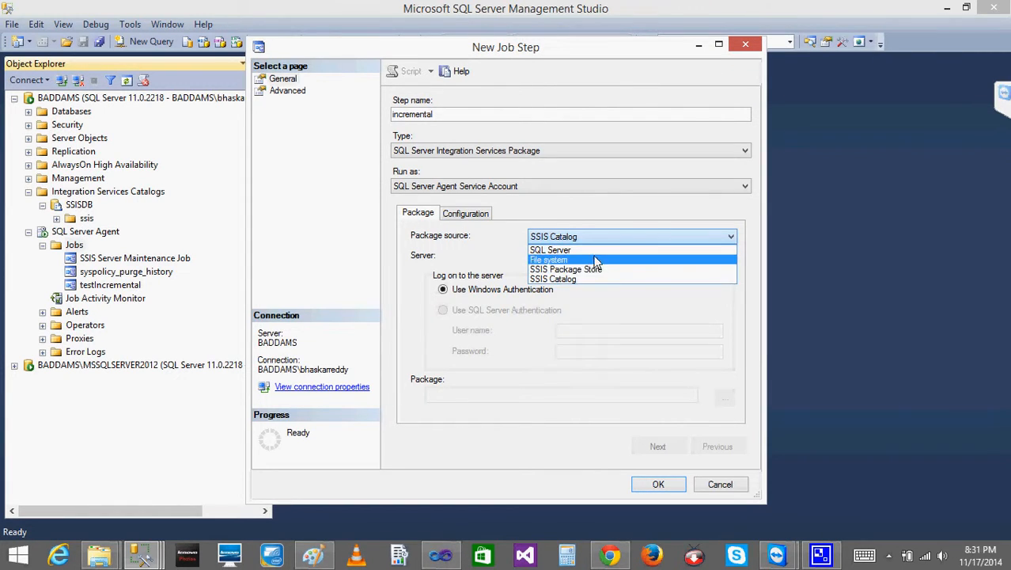
pyautogui.click(586, 280)
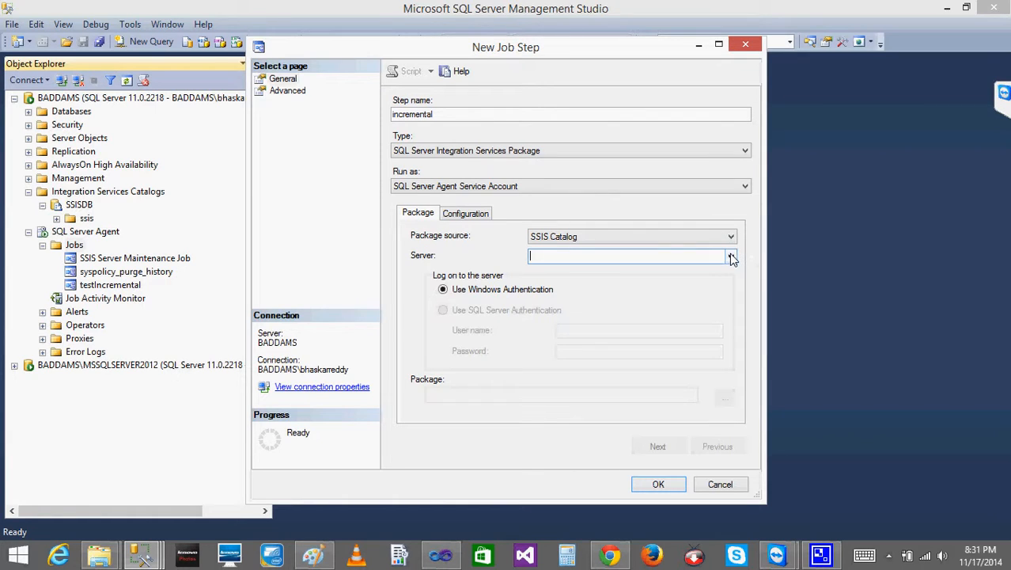
pyautogui.write('.')
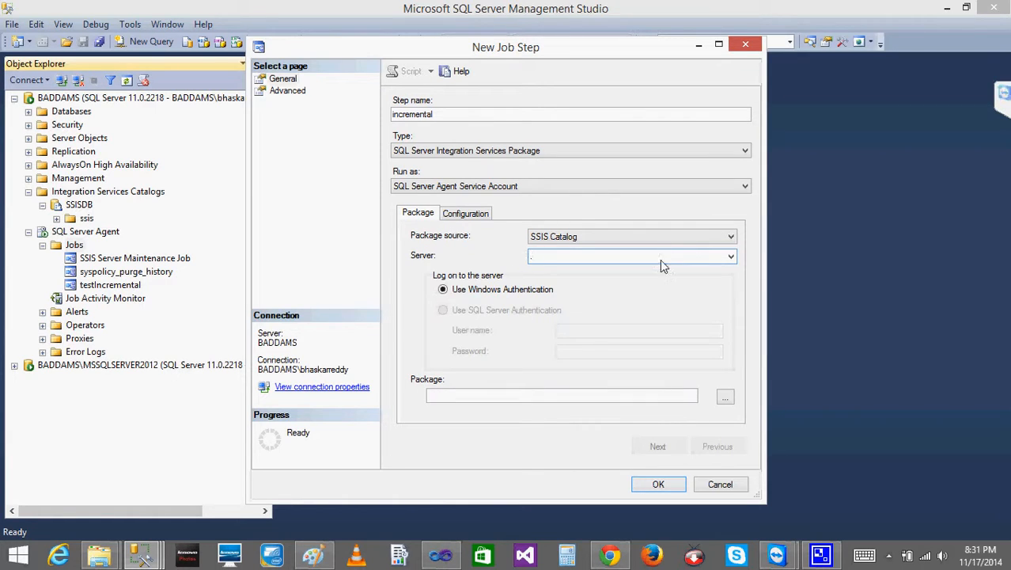
# Choose Incremental.dtsx from the SSIS project in SSISDB's ssis folder as the package, and save the job step
pyautogui.click(726, 398)
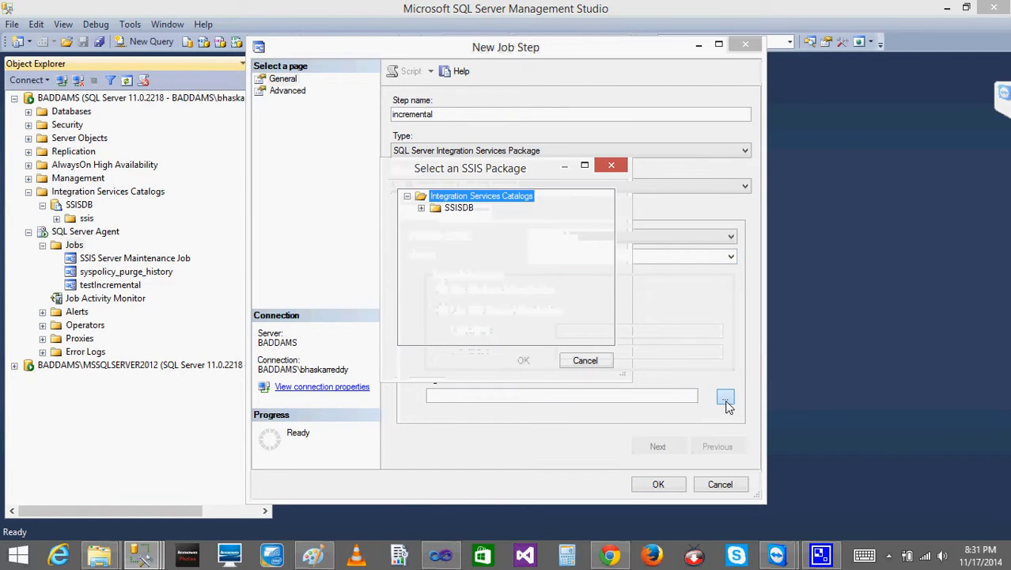
pyautogui.click(421, 208)
pyautogui.click(435, 220)
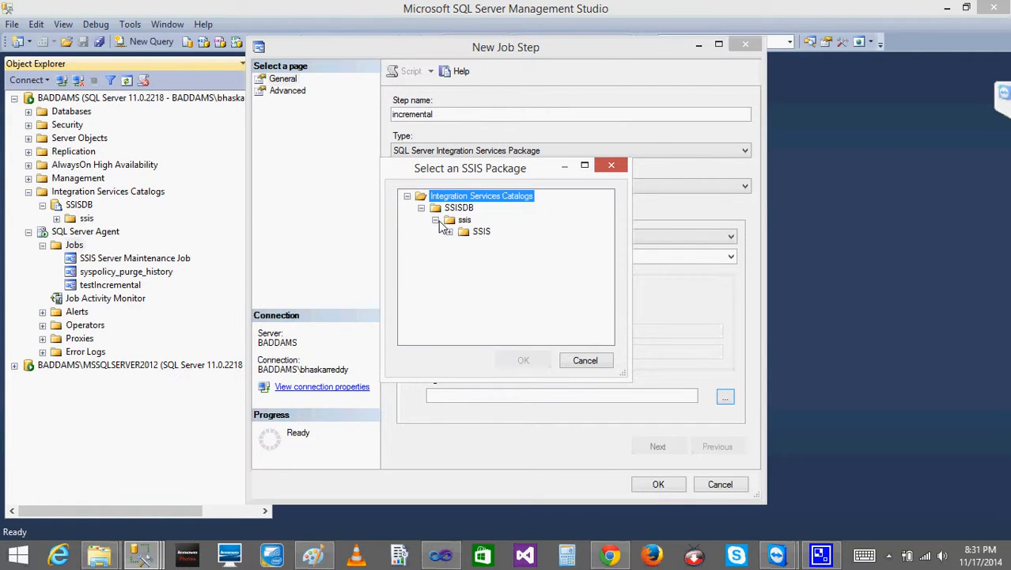
pyautogui.click(449, 232)
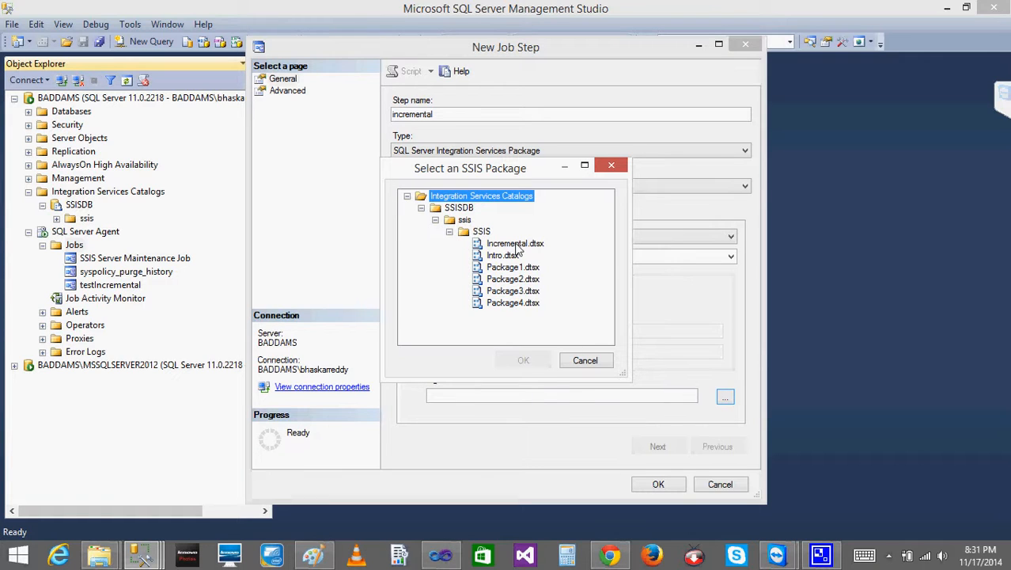
pyautogui.click(516, 244)
pyautogui.click(522, 361)
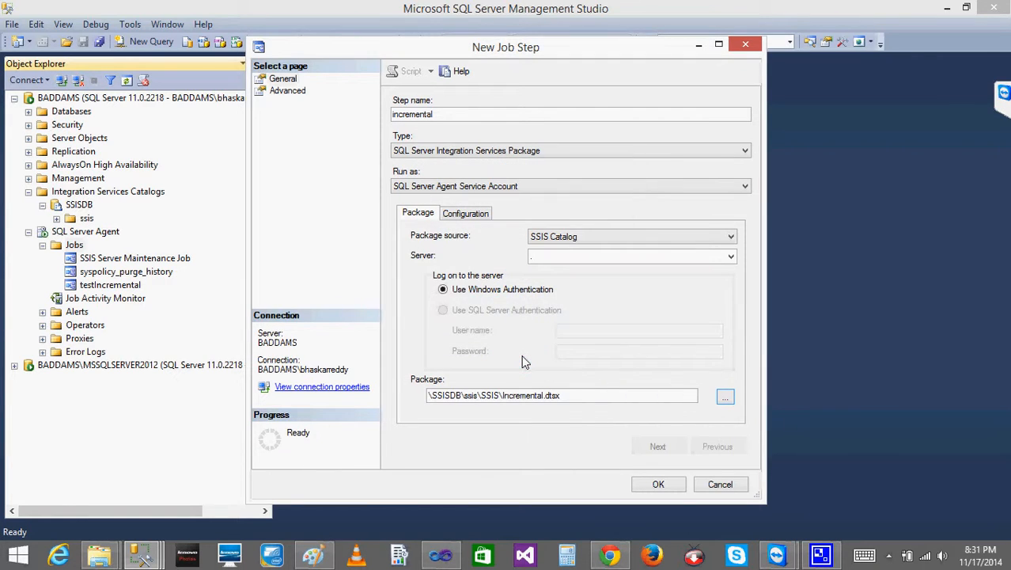
pyautogui.click(659, 484)
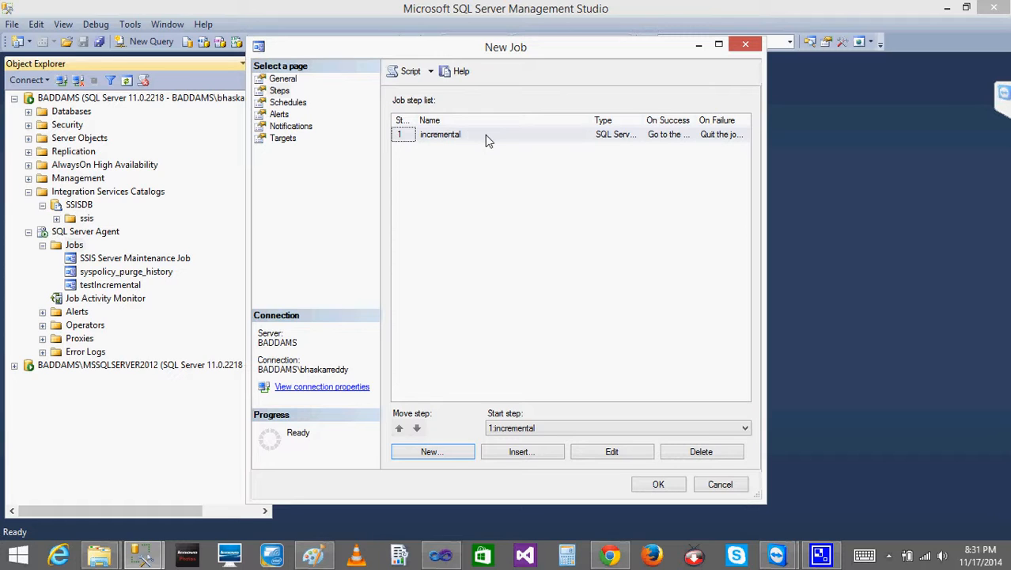
# Review the job's general settings and step list, and start a new job schedule named "10 min"
pyautogui.click(281, 79)
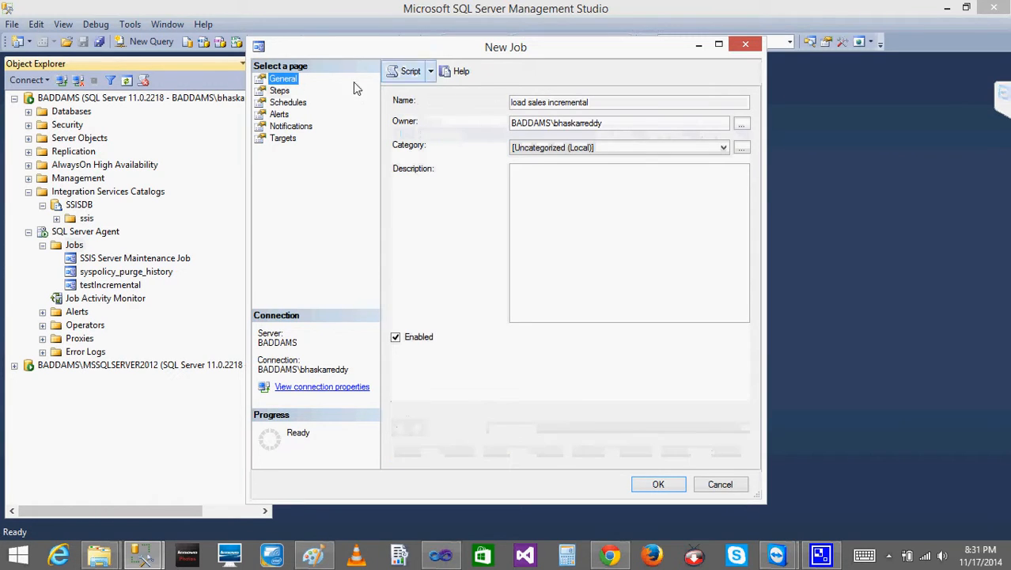
pyautogui.click(280, 91)
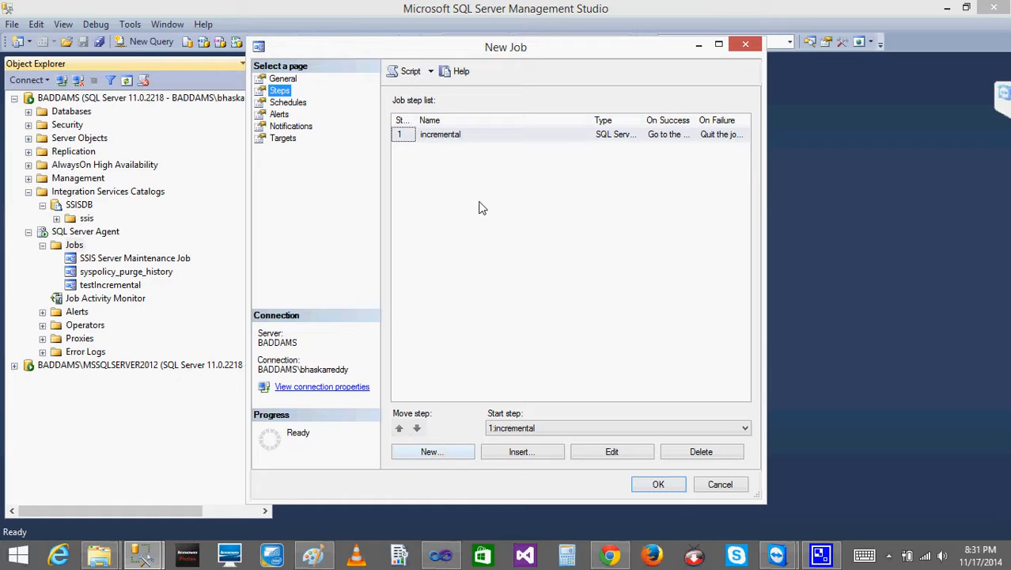
pyautogui.click(295, 106)
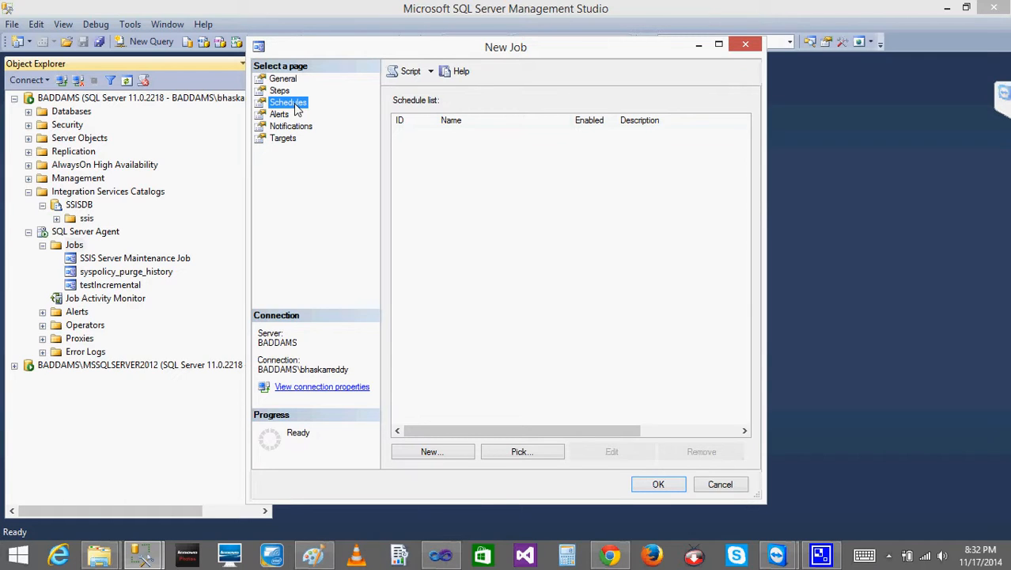
pyautogui.click(433, 452)
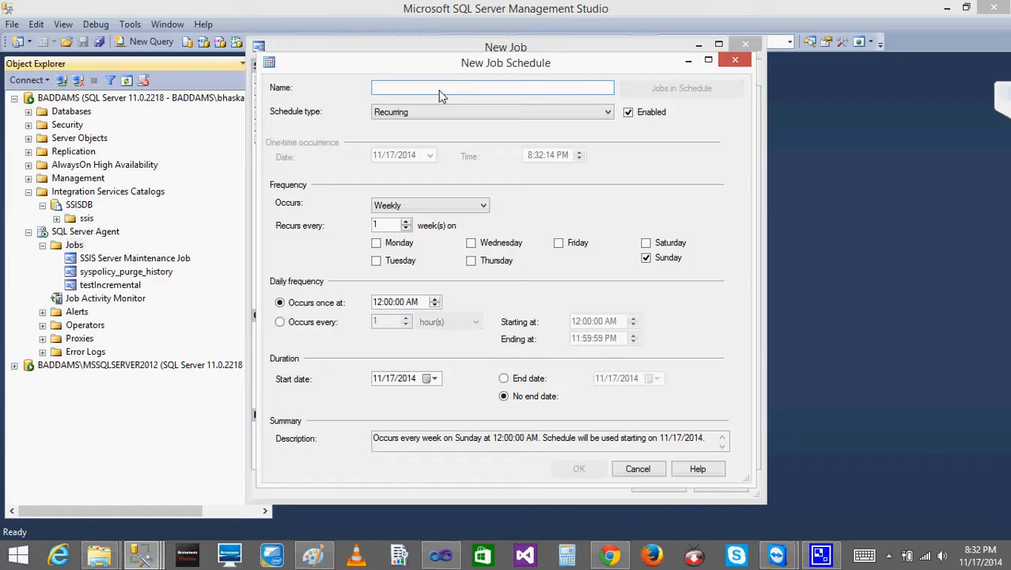
pyautogui.write('10 min')
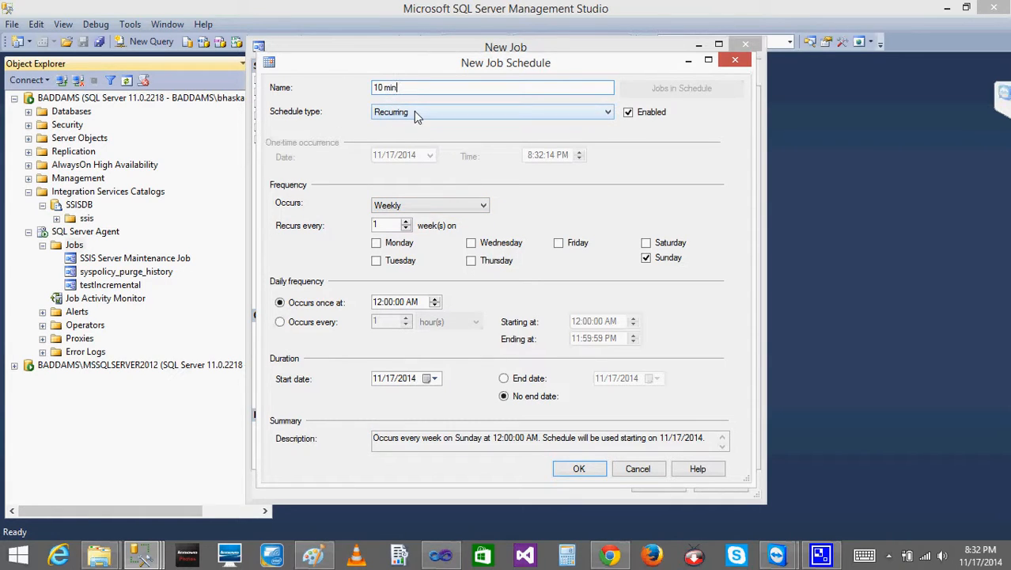
pyautogui.click(414, 111)
pyautogui.click(407, 96)
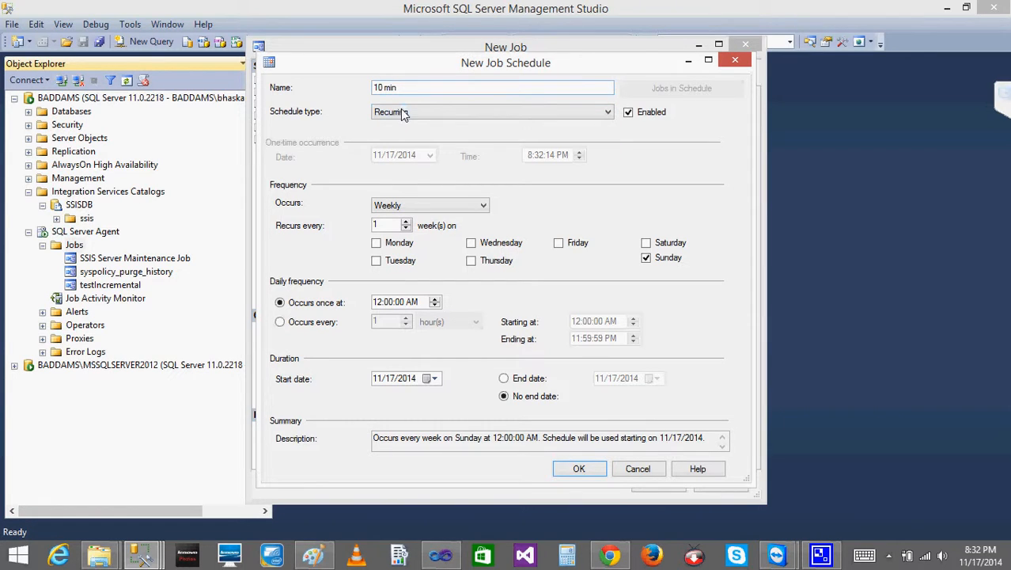
# Try the One time schedule type, return it to Recurring, and toggle the schedule's Enabled option off and back on
pyautogui.click(404, 113)
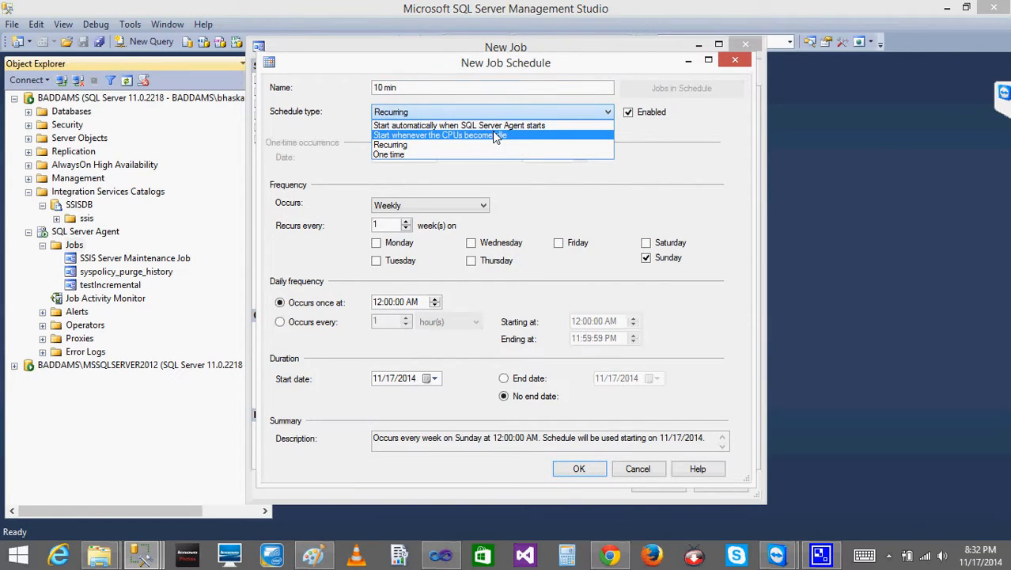
pyautogui.click(409, 155)
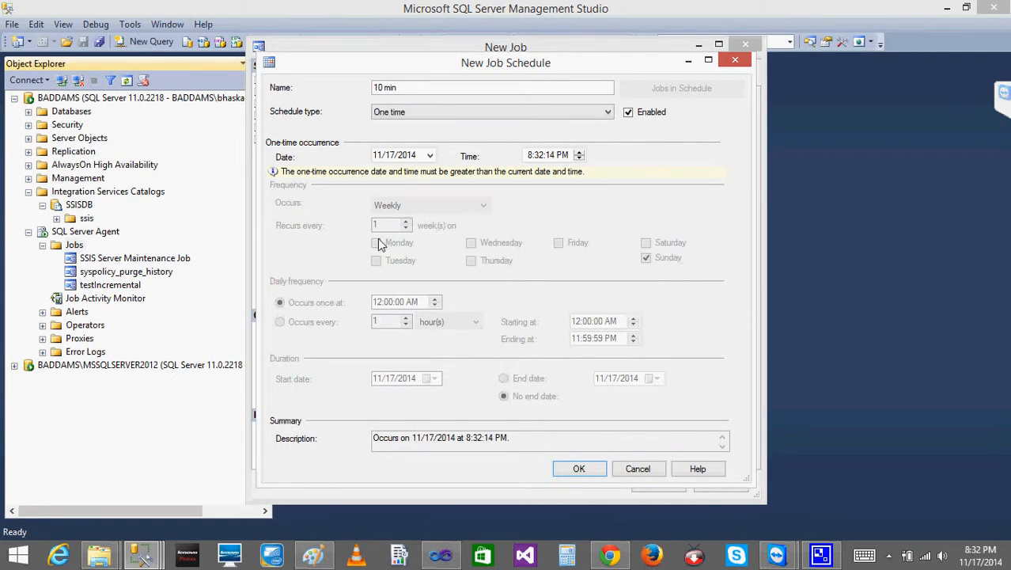
pyautogui.click(457, 115)
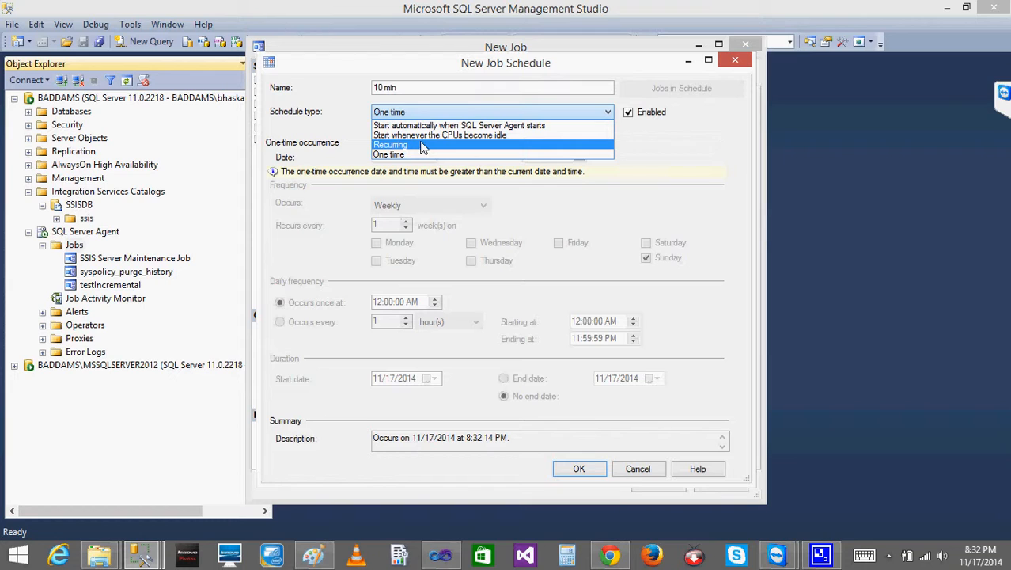
pyautogui.click(423, 147)
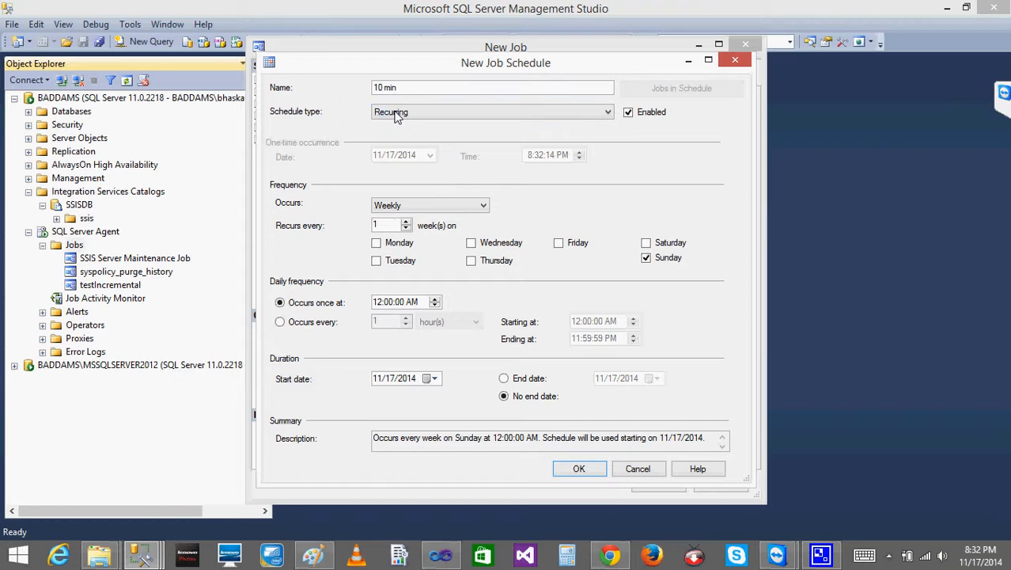
pyautogui.click(629, 113)
pyautogui.click(629, 113)
pyautogui.click(628, 113)
pyautogui.click(628, 113)
# Set the schedule's frequency to occur Daily
pyautogui.click(415, 204)
pyautogui.click(389, 218)
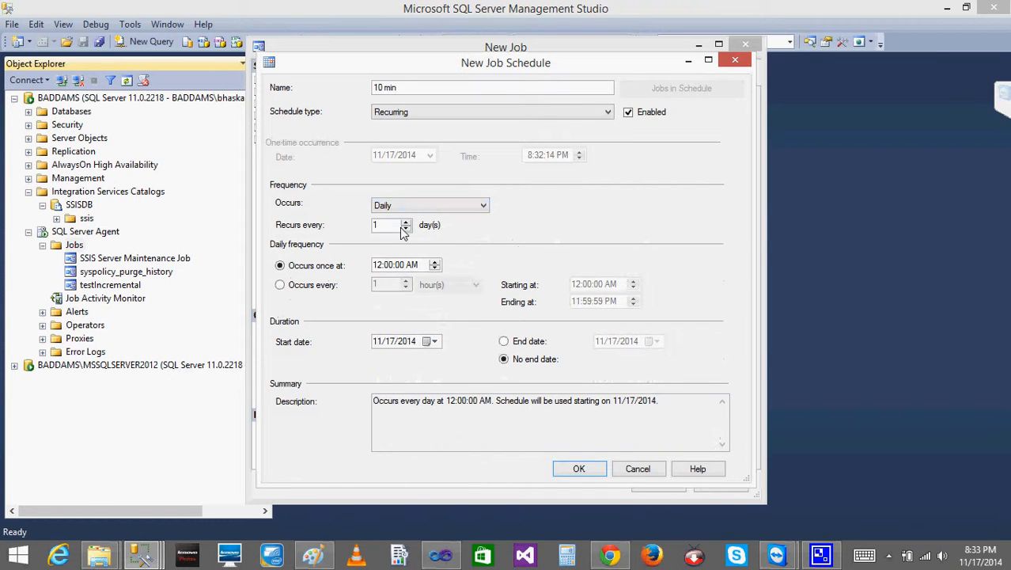
pyautogui.click(419, 201)
pyautogui.click(401, 219)
# Try raising the recurrence interval to 6 days, and bring it back to every 1 day
pyautogui.click(406, 228)
pyautogui.click(405, 224)
pyautogui.click(405, 224)
pyautogui.click(405, 224)
pyautogui.click(405, 224)
pyautogui.click(405, 223)
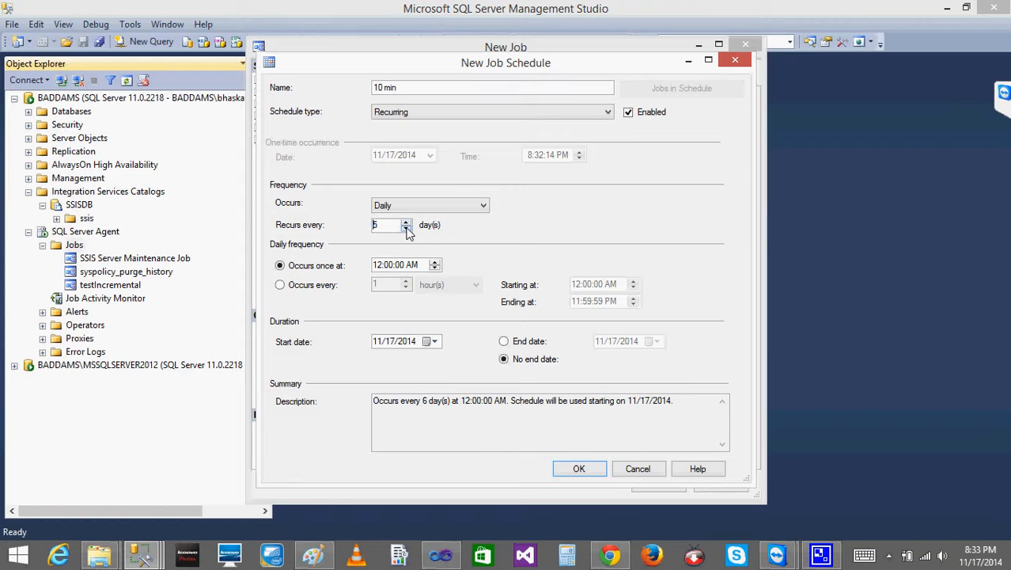
pyautogui.click(406, 229)
pyautogui.click(406, 228)
pyautogui.click(406, 228)
pyautogui.click(406, 229)
pyautogui.click(406, 228)
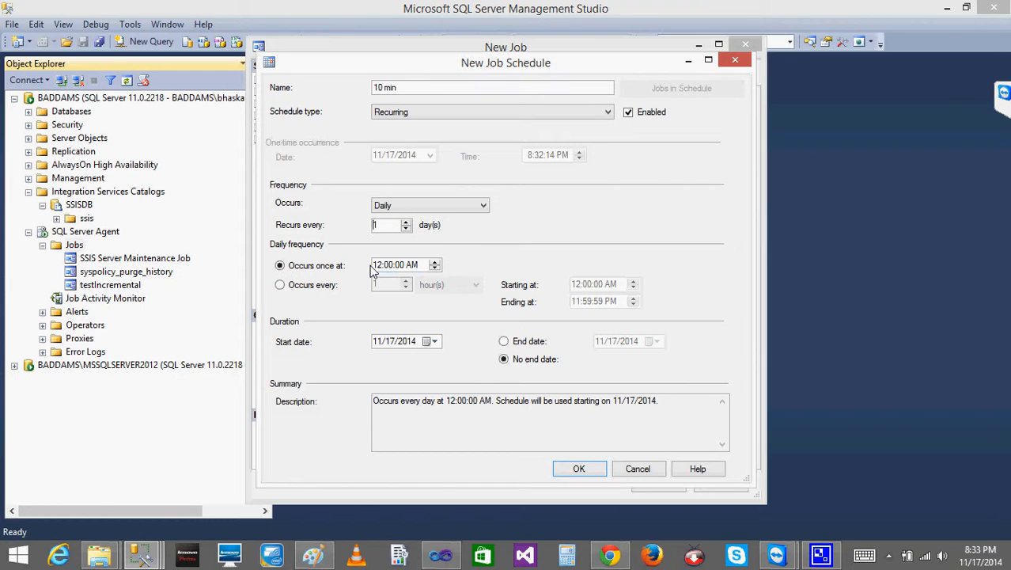
# Set the schedule's daily frequency to occur every 10 minutes
pyautogui.click(281, 287)
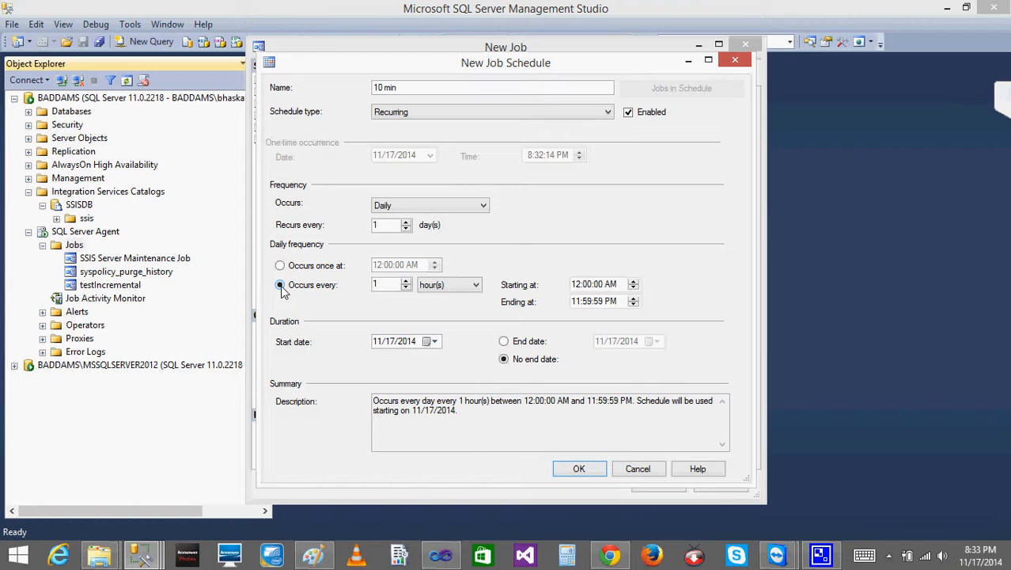
pyautogui.click(407, 287)
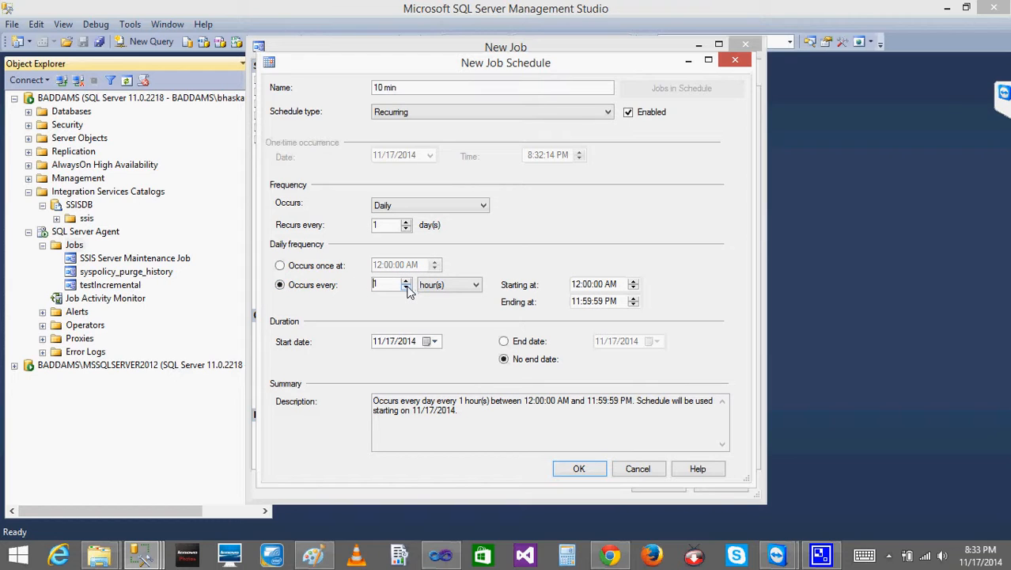
pyautogui.click(476, 286)
pyautogui.click(437, 305)
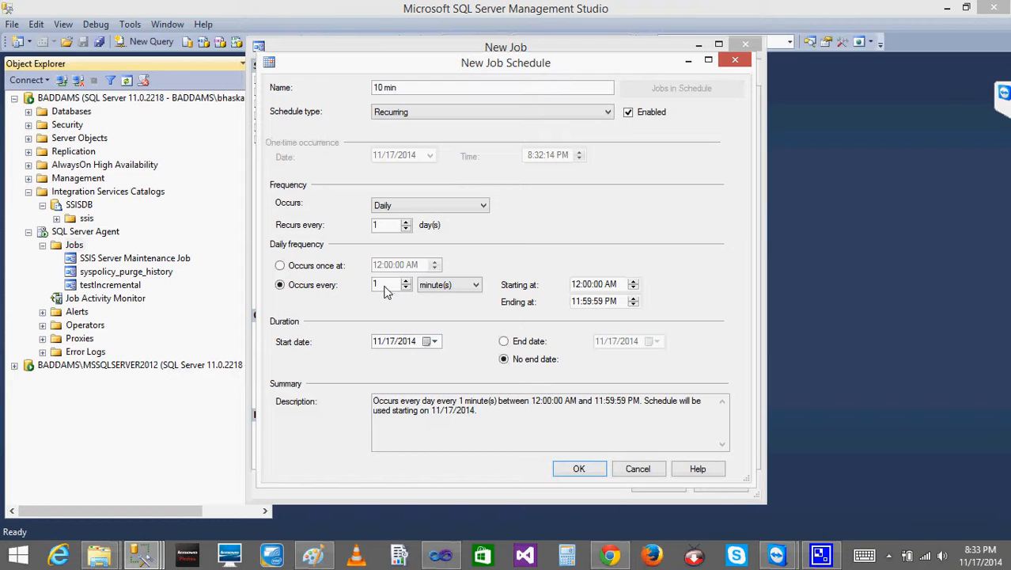
pyautogui.write('0')
# Try the Weekly and Monthly frequency options for the schedule, and return it to Daily
pyautogui.click(426, 205)
pyautogui.click(409, 230)
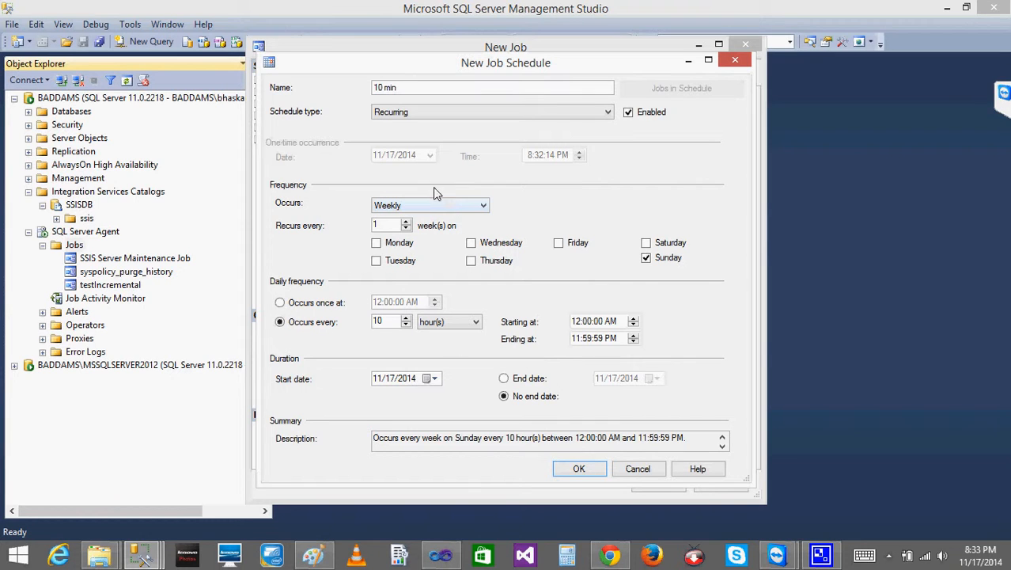
pyautogui.click(459, 206)
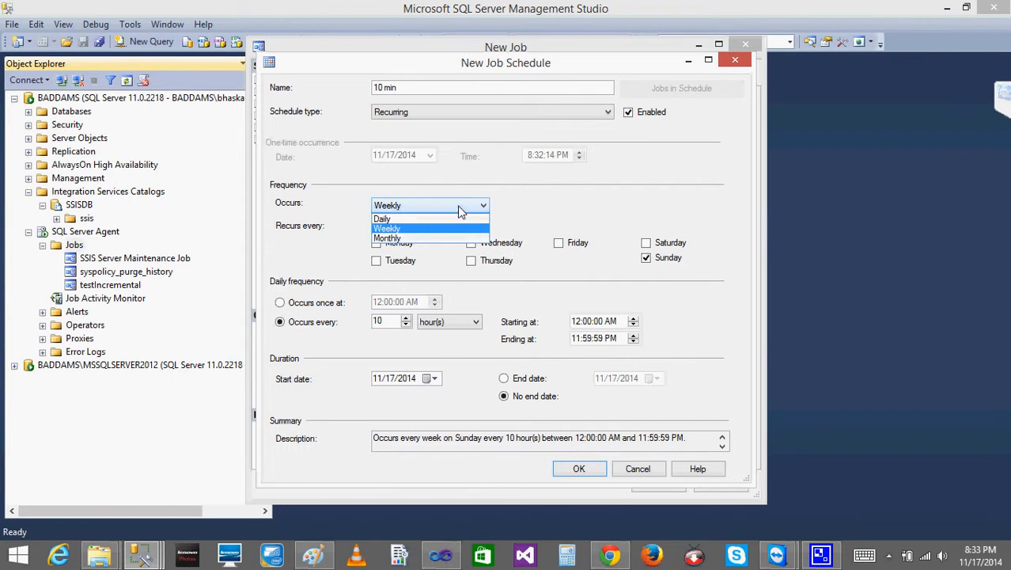
pyautogui.click(413, 238)
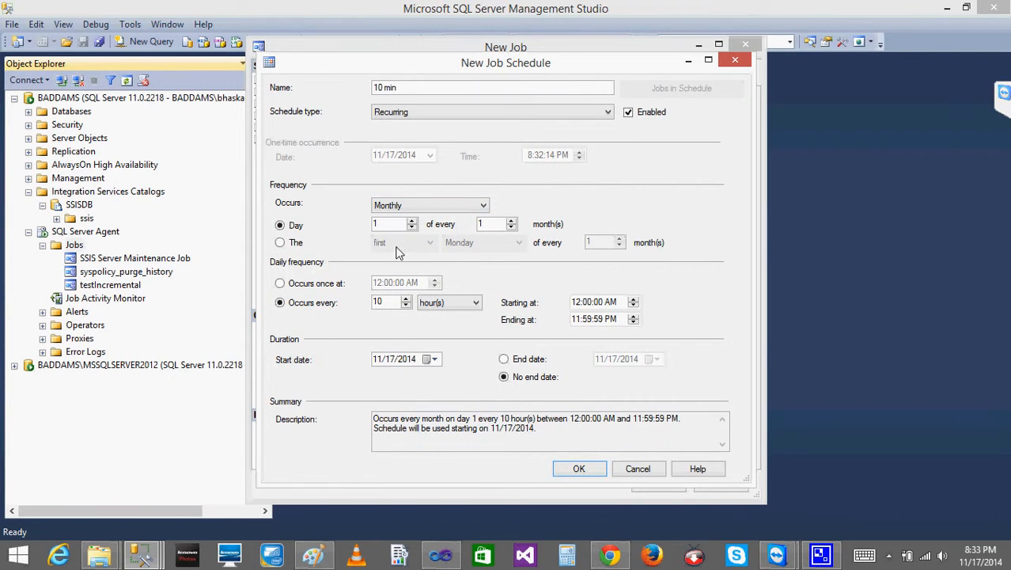
pyautogui.click(462, 206)
pyautogui.click(406, 220)
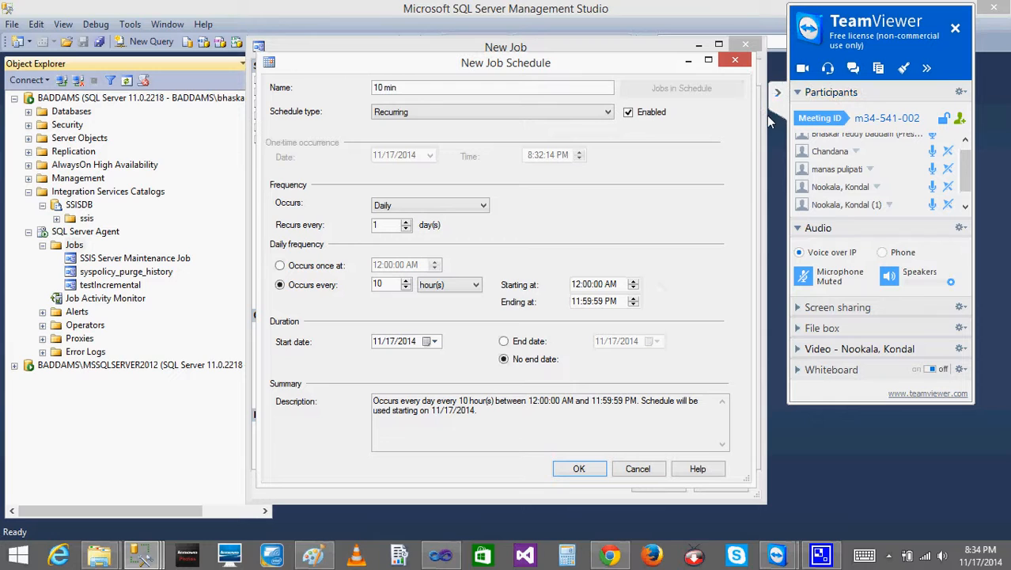
# Check the TeamViewer participant list and collapse its panel, and view the calendar for the schedule's start date
pyautogui.click(965, 208)
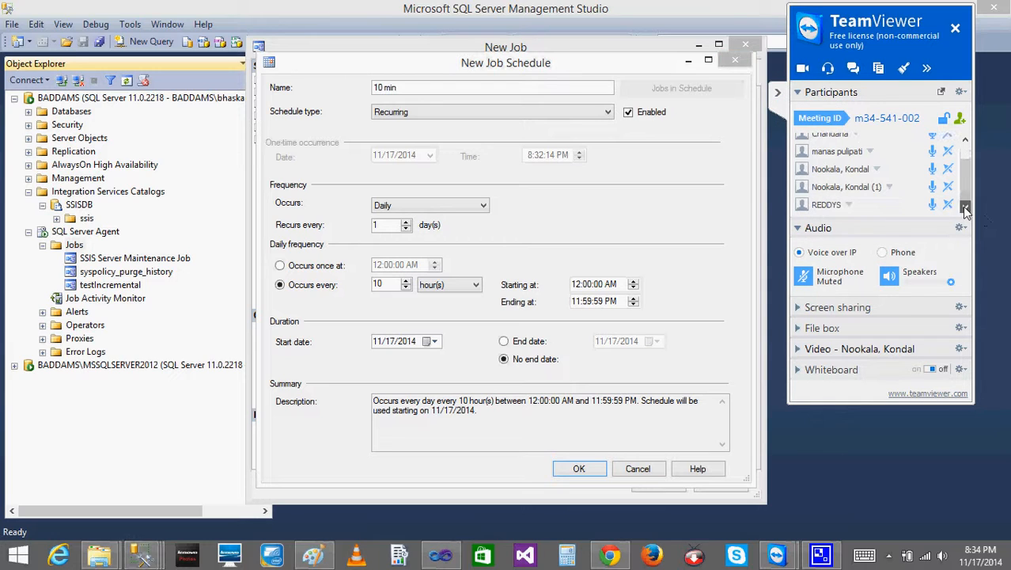
pyautogui.click(776, 98)
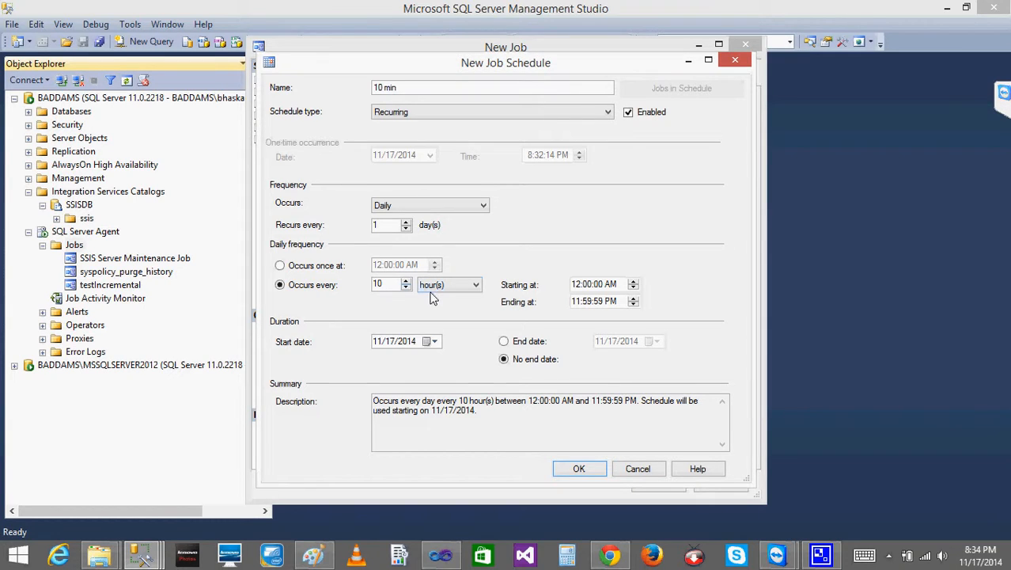
pyautogui.click(434, 342)
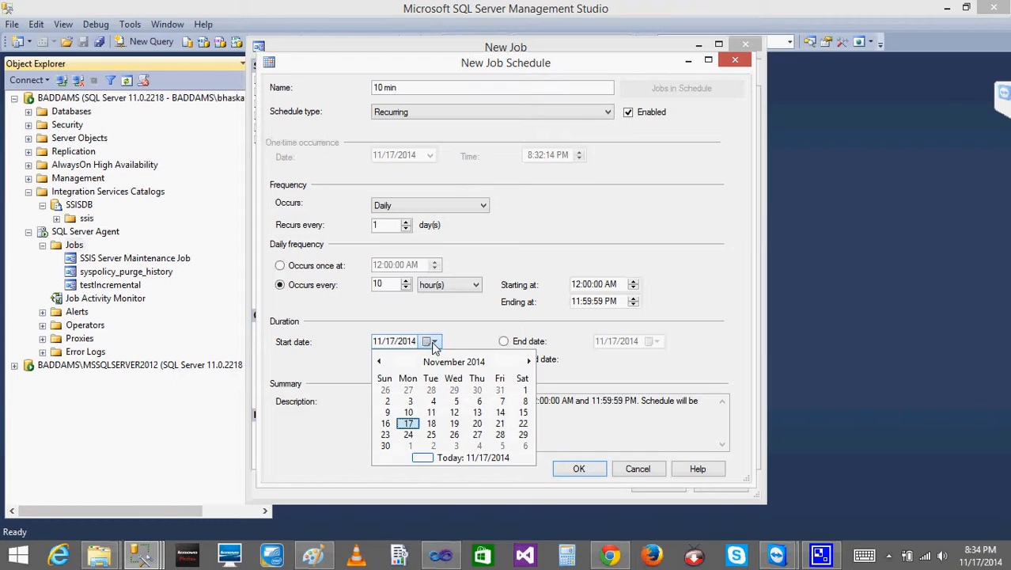
pyautogui.click(388, 316)
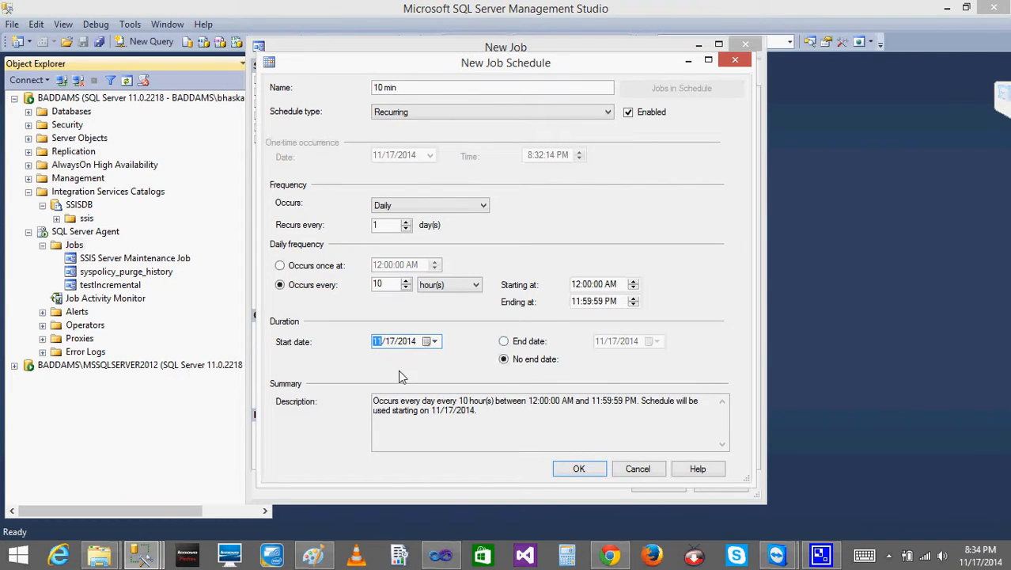
# Save the recurring schedule named 10 min for the new job
pyautogui.press('Tab')
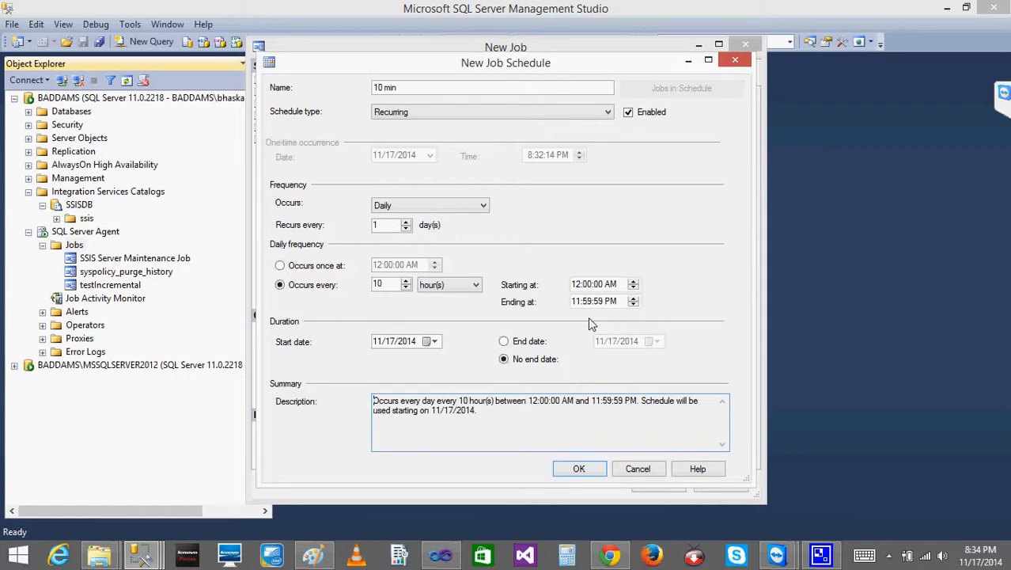
pyautogui.click(580, 469)
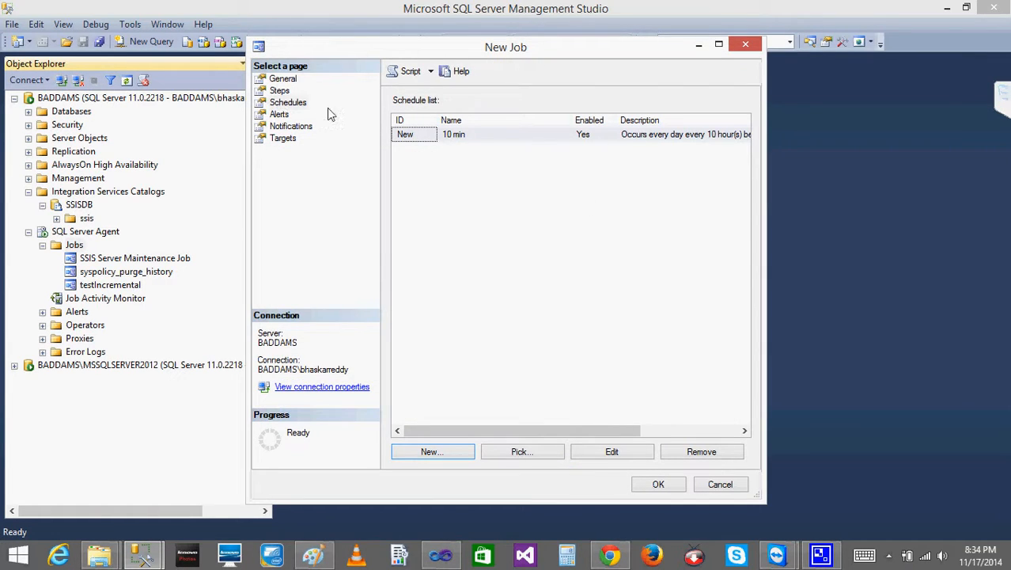
# Review the type and database options for adding an alert to the job, and leave without adding one
pyautogui.click(273, 116)
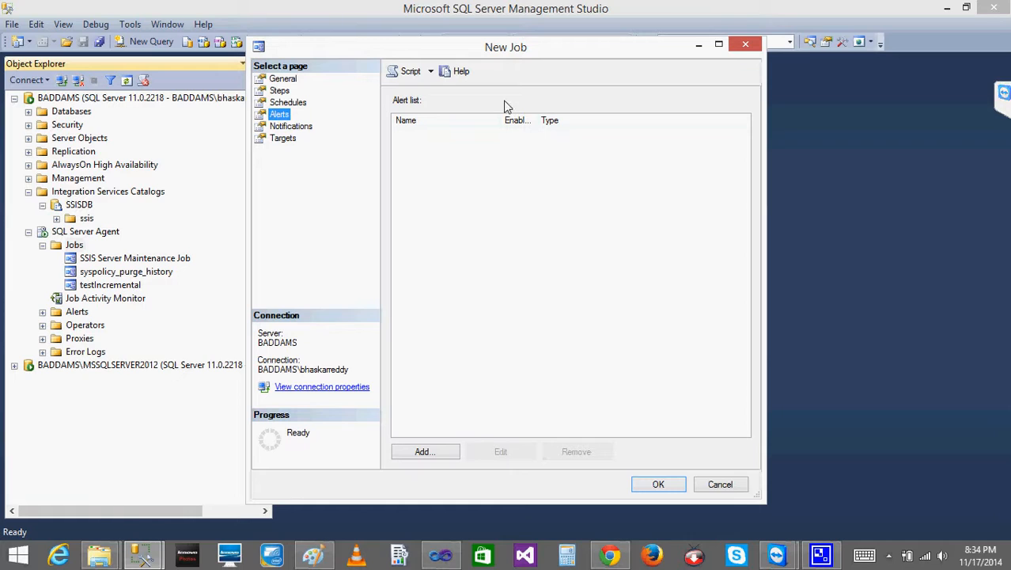
pyautogui.click(430, 456)
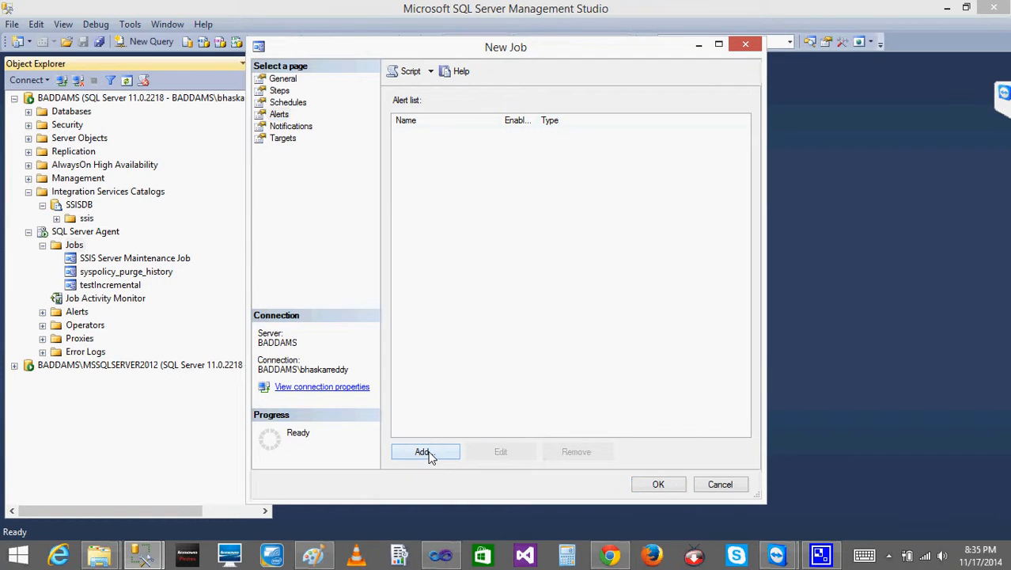
pyautogui.click(671, 121)
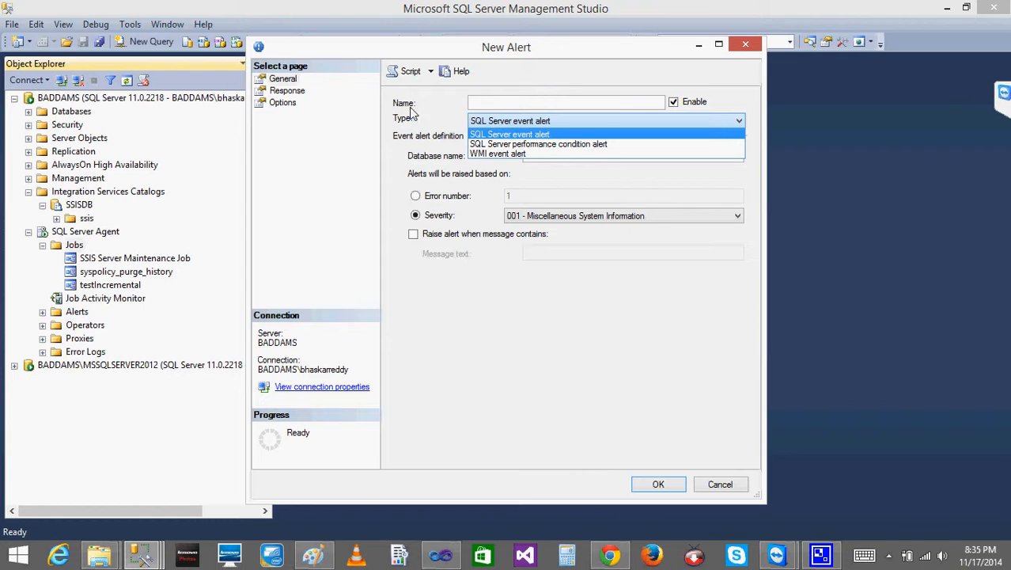
pyautogui.click(554, 135)
pyautogui.click(608, 158)
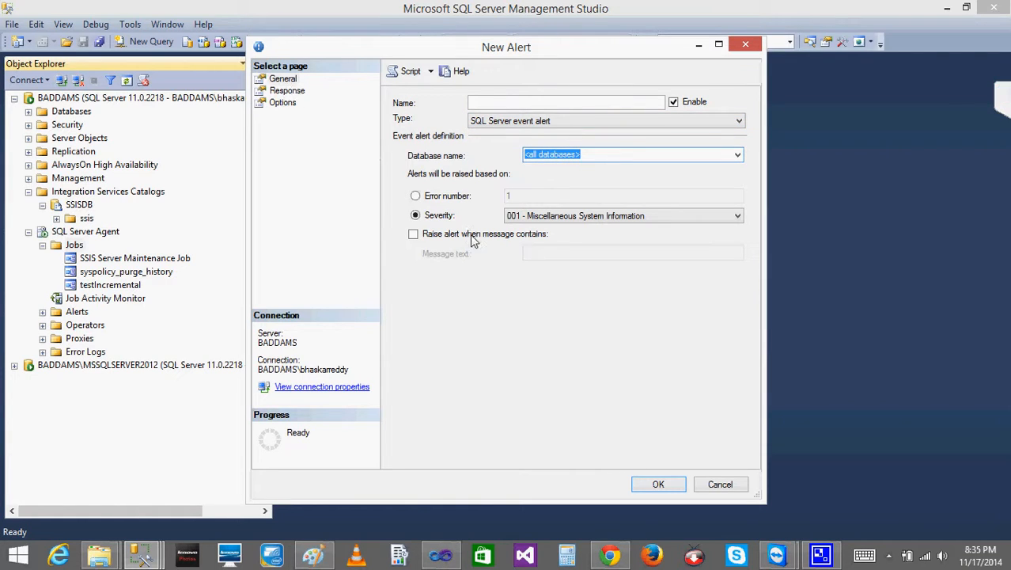
pyautogui.click(720, 484)
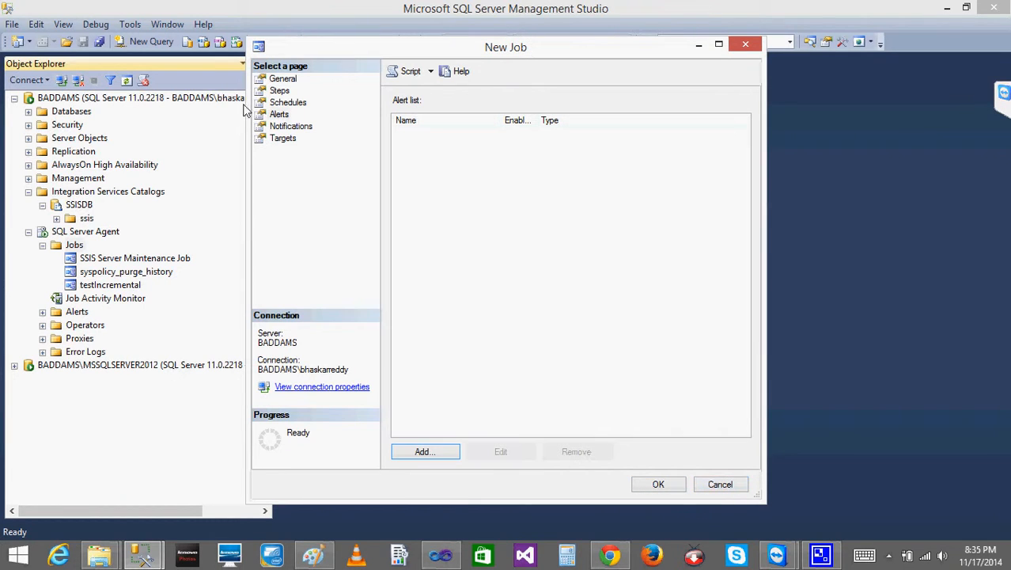
# Try an e-mail notification for when the job completes, and disable it again
pyautogui.click(298, 129)
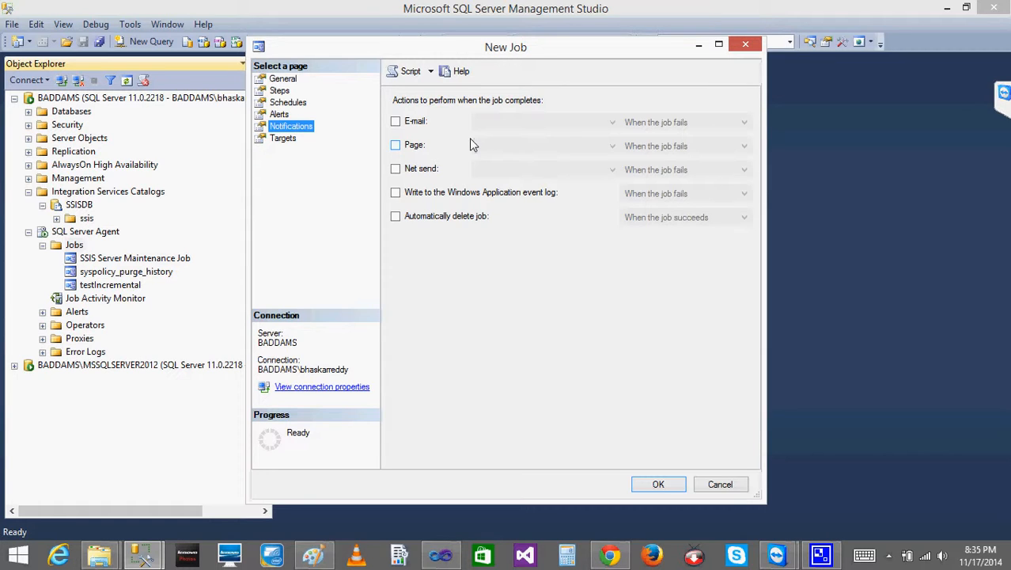
pyautogui.click(396, 121)
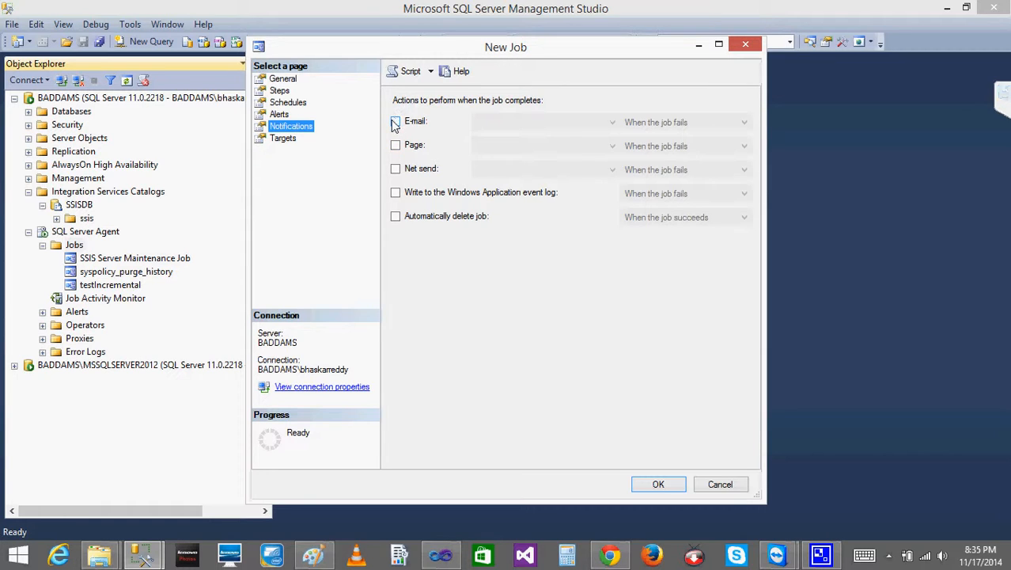
pyautogui.click(741, 123)
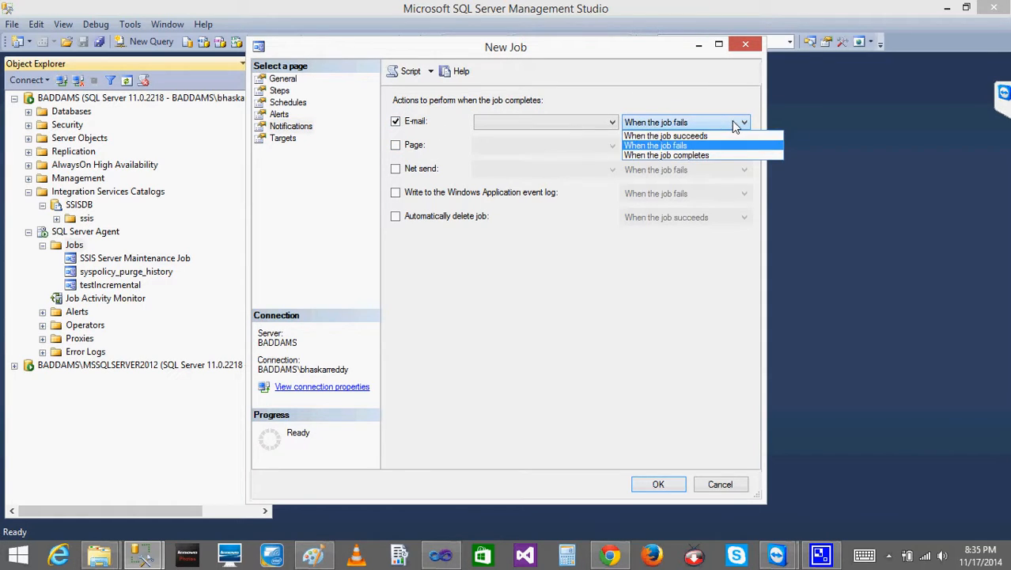
pyautogui.click(678, 156)
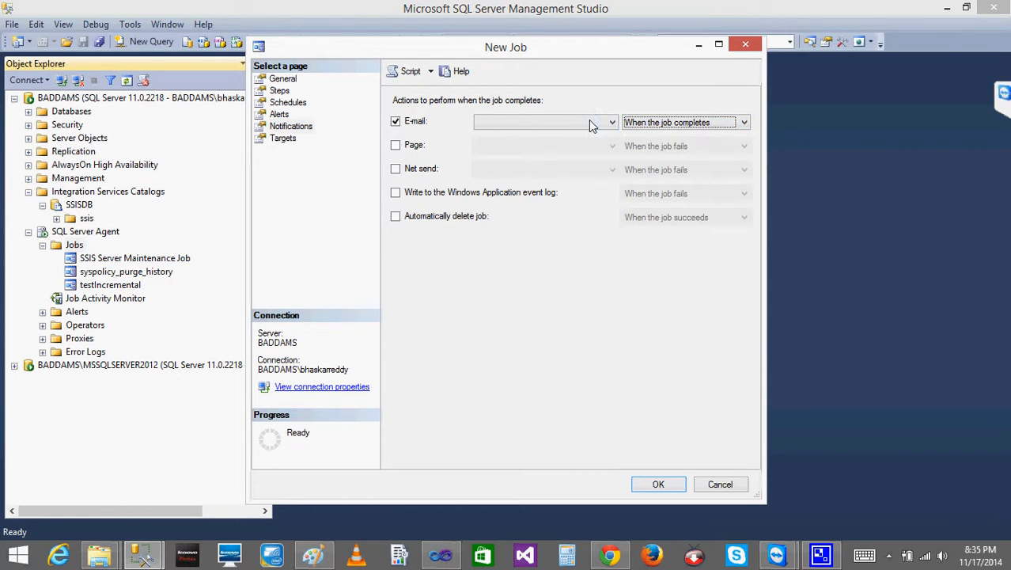
pyautogui.click(589, 119)
pyautogui.click(396, 121)
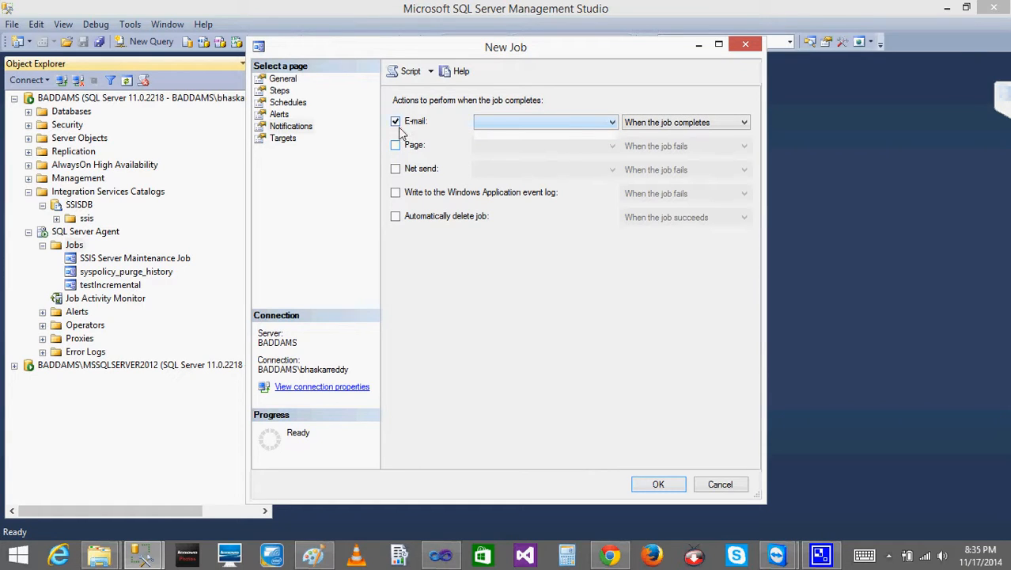
pyautogui.click(395, 121)
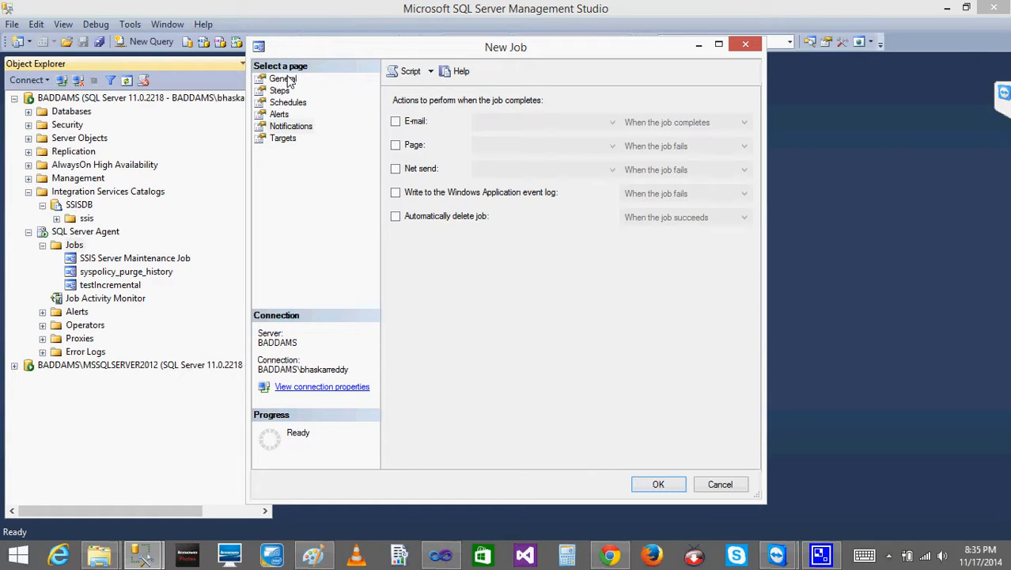
# Review the load sales incremental job's general settings, steps and 10 min schedule, and create the job
pyautogui.click(290, 104)
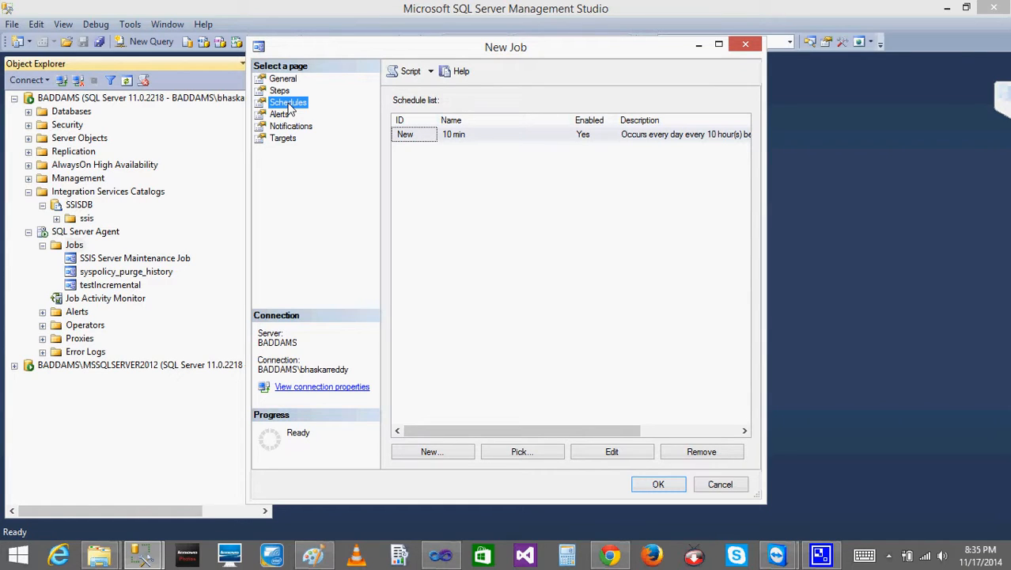
pyautogui.click(287, 80)
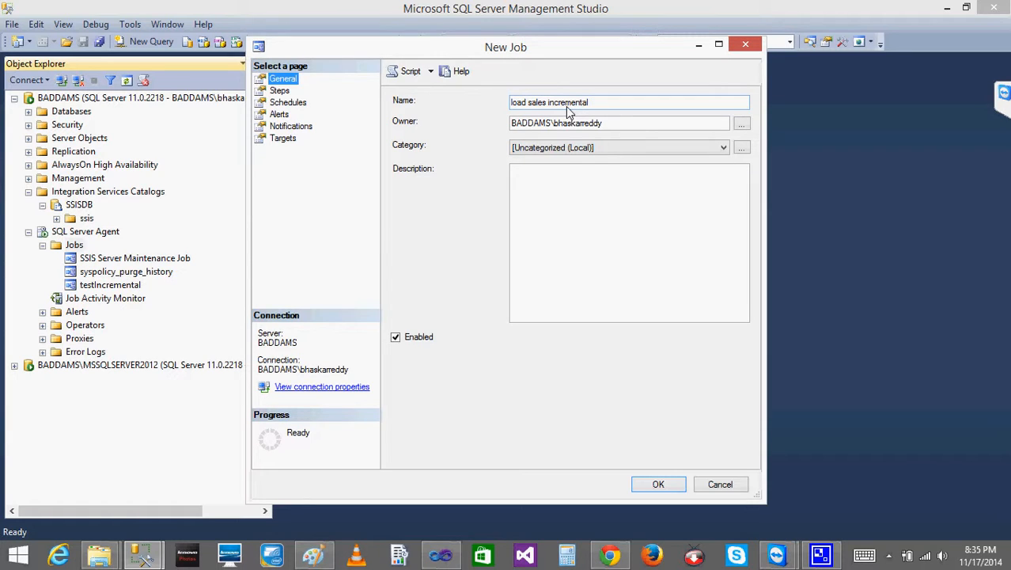
pyautogui.click(279, 91)
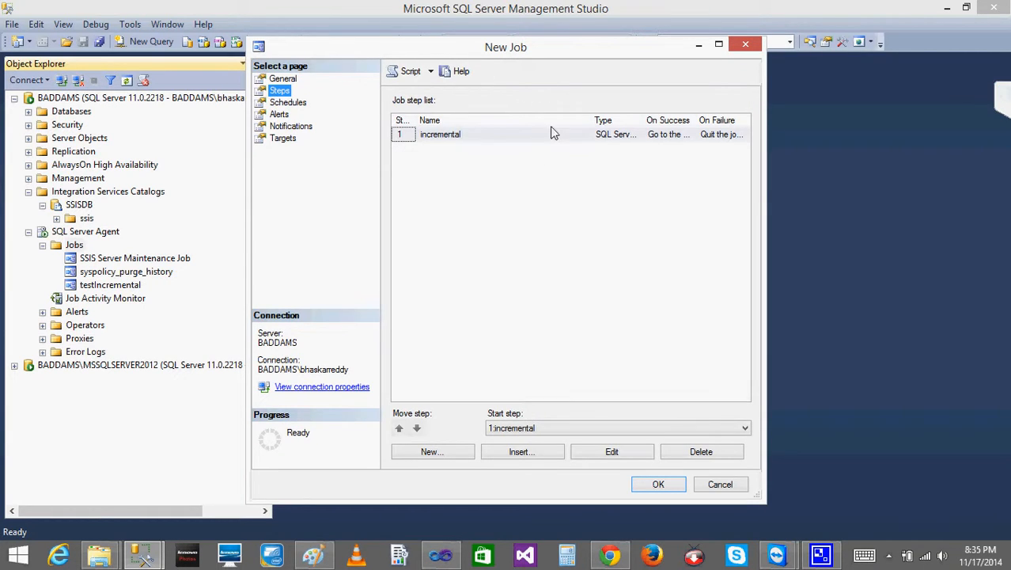
pyautogui.click(289, 106)
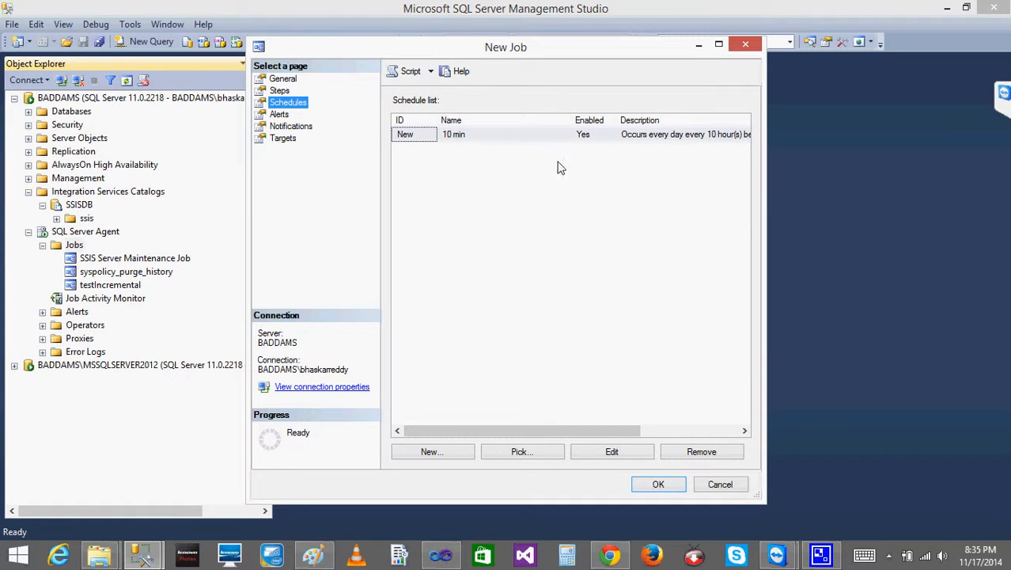
pyautogui.doubleClick(472, 136)
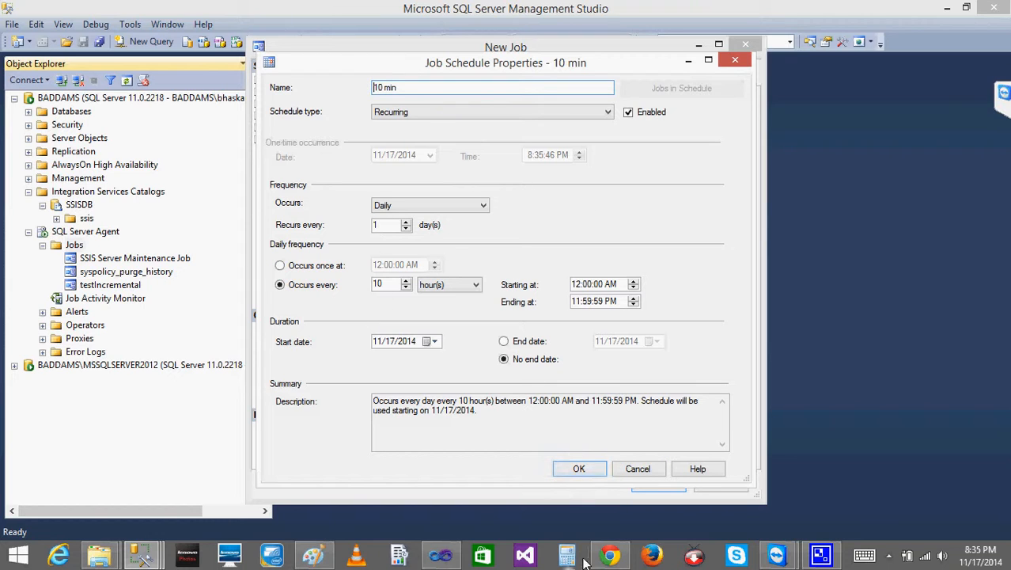
pyautogui.click(581, 468)
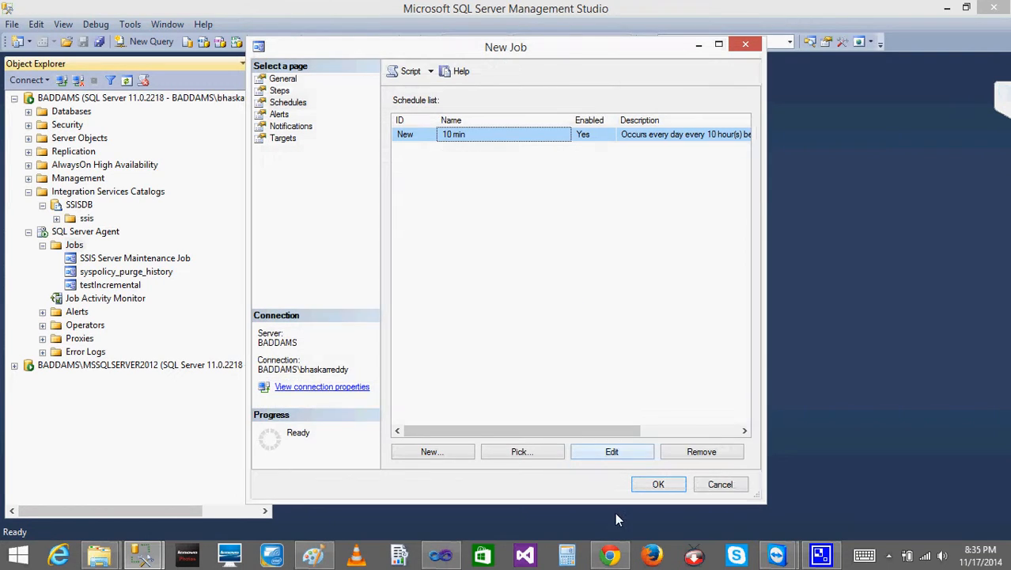
pyautogui.click(660, 486)
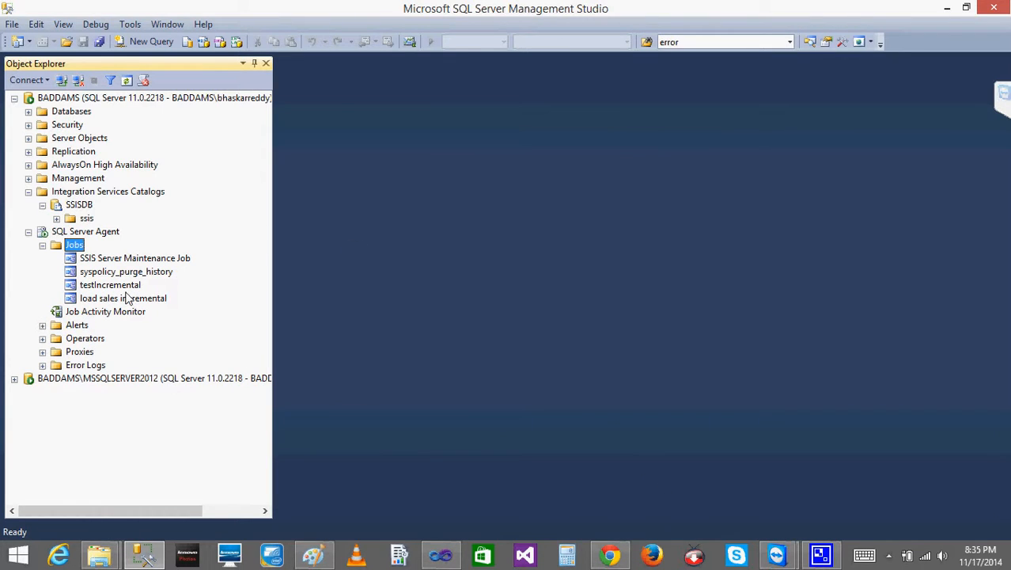
pyautogui.click(127, 298)
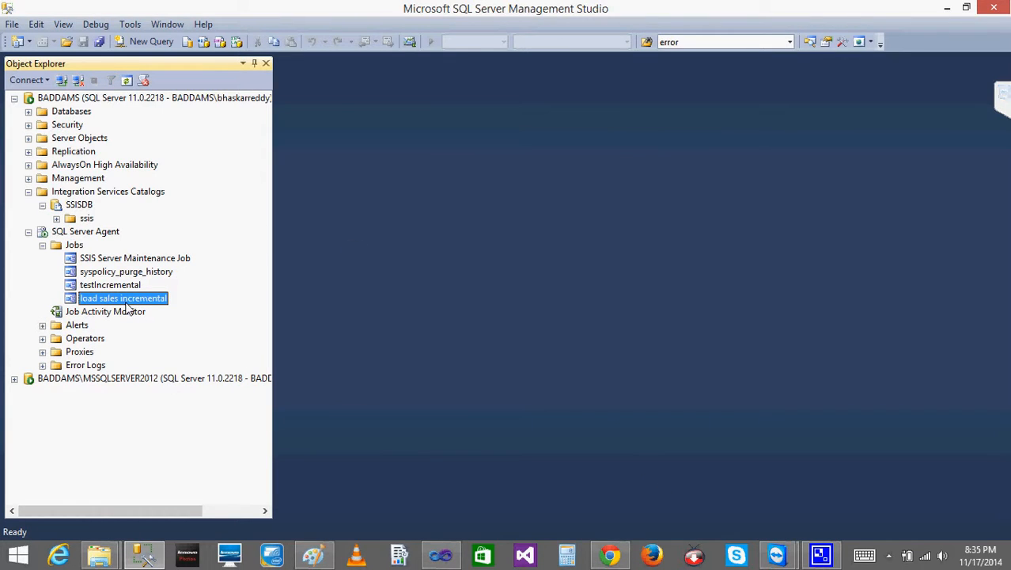
pyautogui.click(125, 299)
pyautogui.click(162, 334)
pyautogui.click(120, 305)
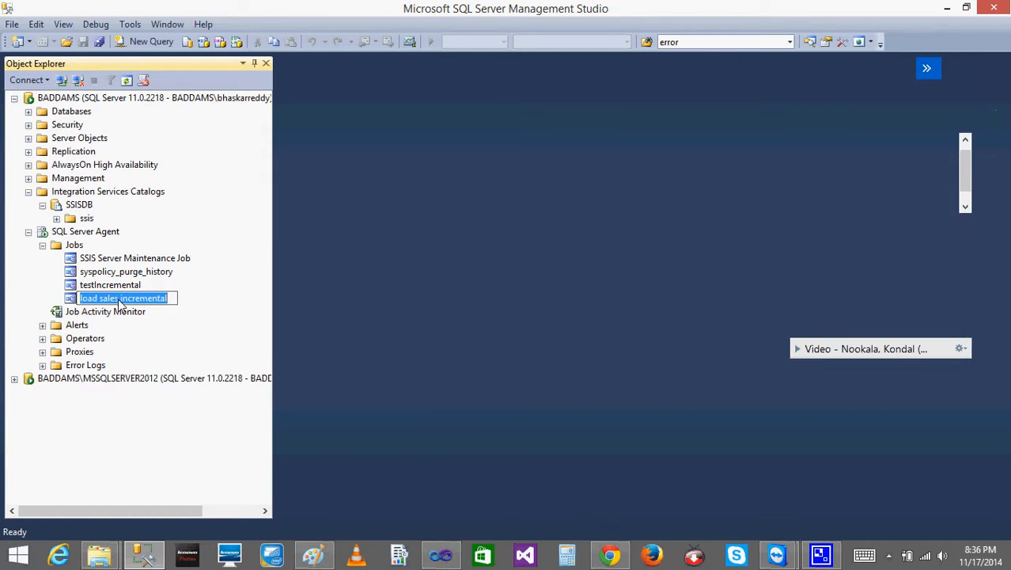
pyautogui.click(145, 346)
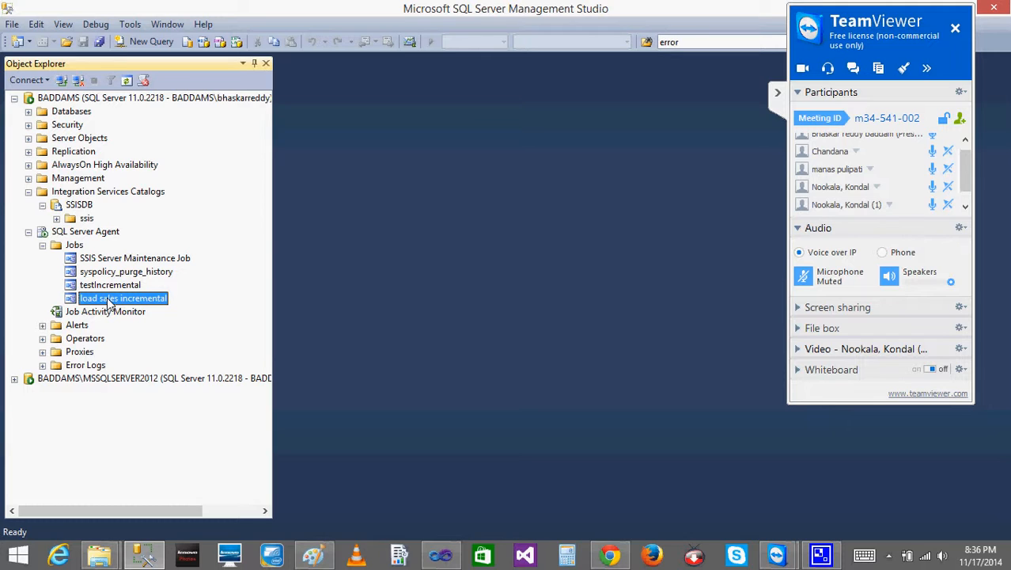
# Open the Job Activity Monitor and check the load sales incremental job's enabled state, status and last run outcome
pyautogui.click(101, 313)
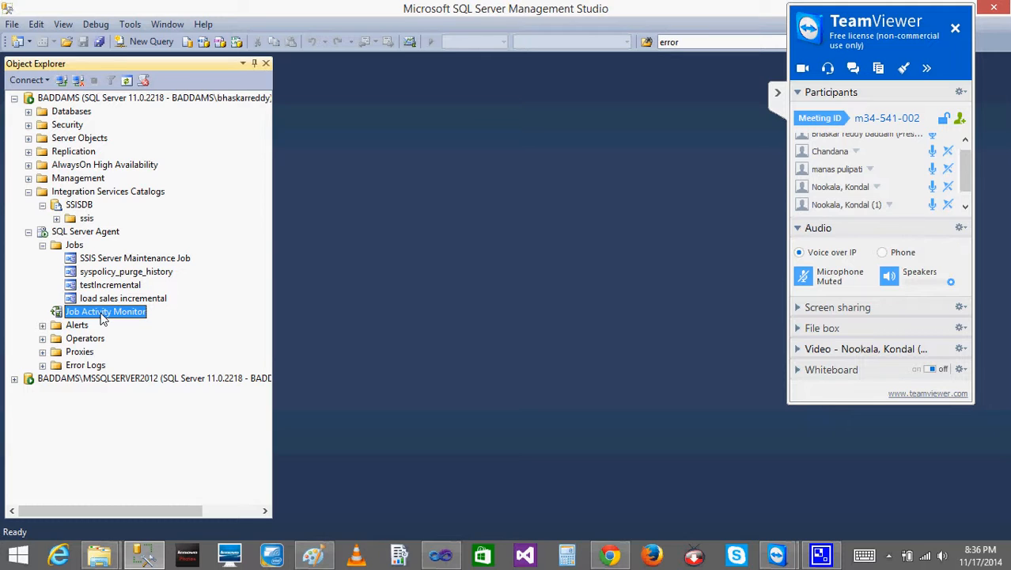
pyautogui.rightClick(101, 313)
pyautogui.click(151, 329)
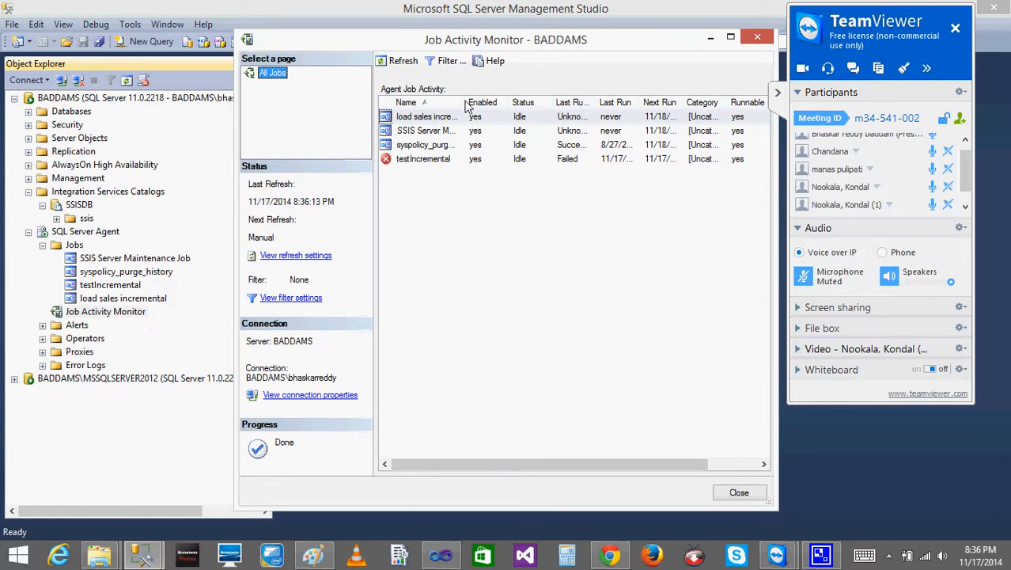
pyautogui.doubleClick(466, 103)
pyautogui.click(448, 119)
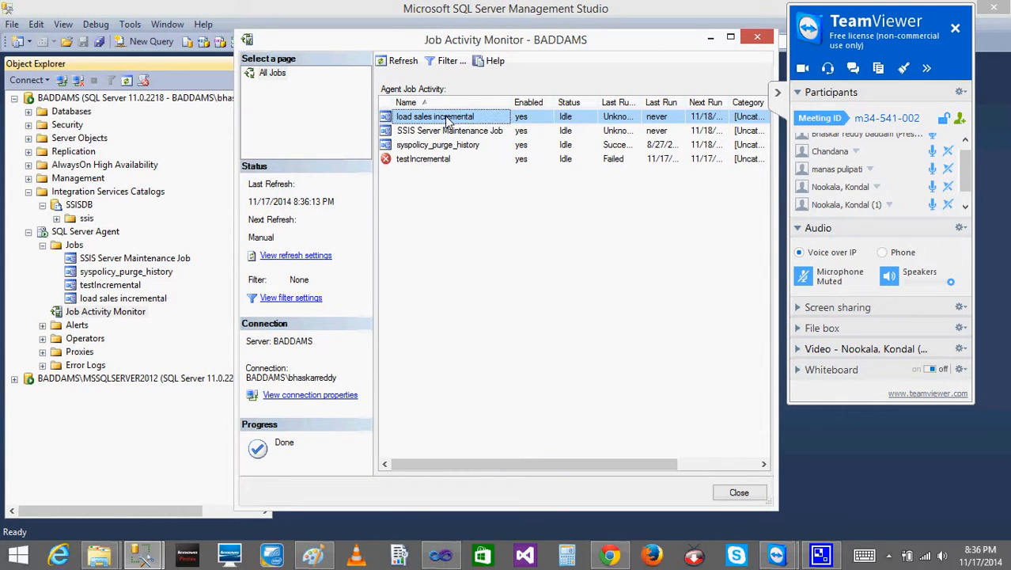
pyautogui.click(530, 119)
pyautogui.click(564, 121)
pyautogui.click(619, 120)
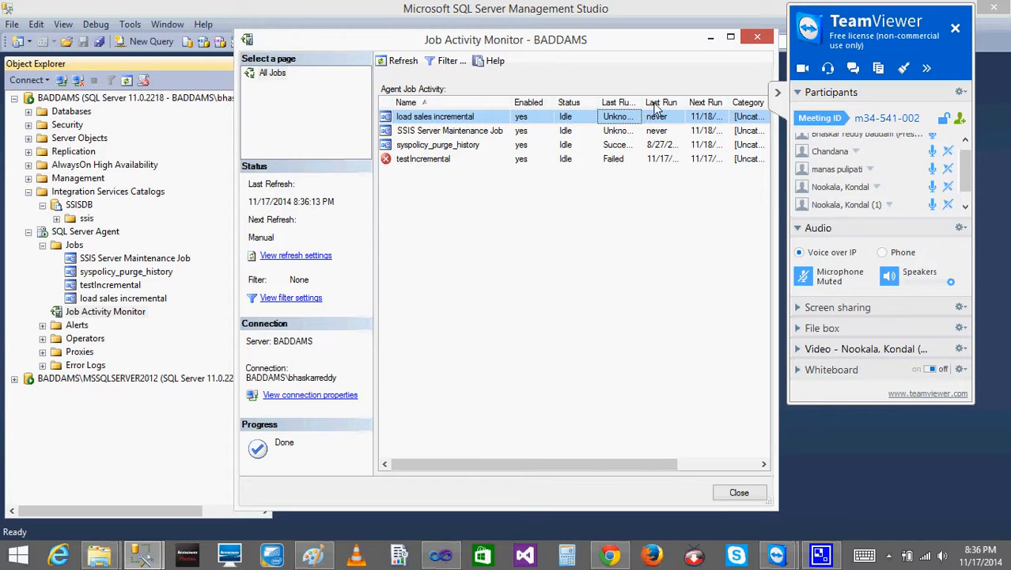
# Sort the agent jobs by last run, most recent first, and widen the Last Run column to fit its full times
pyautogui.click(647, 104)
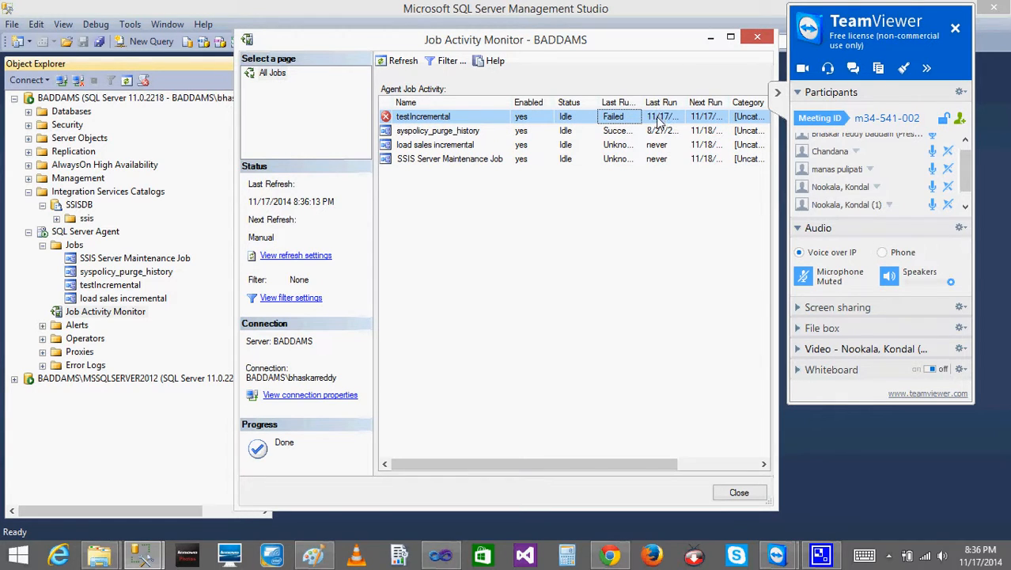
pyautogui.click(659, 117)
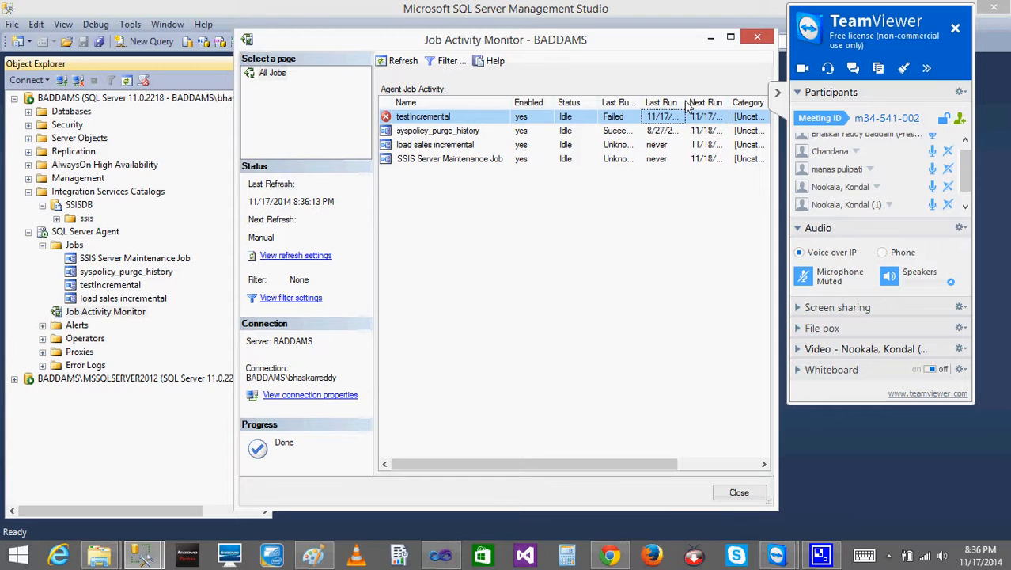
pyautogui.doubleClick(687, 102)
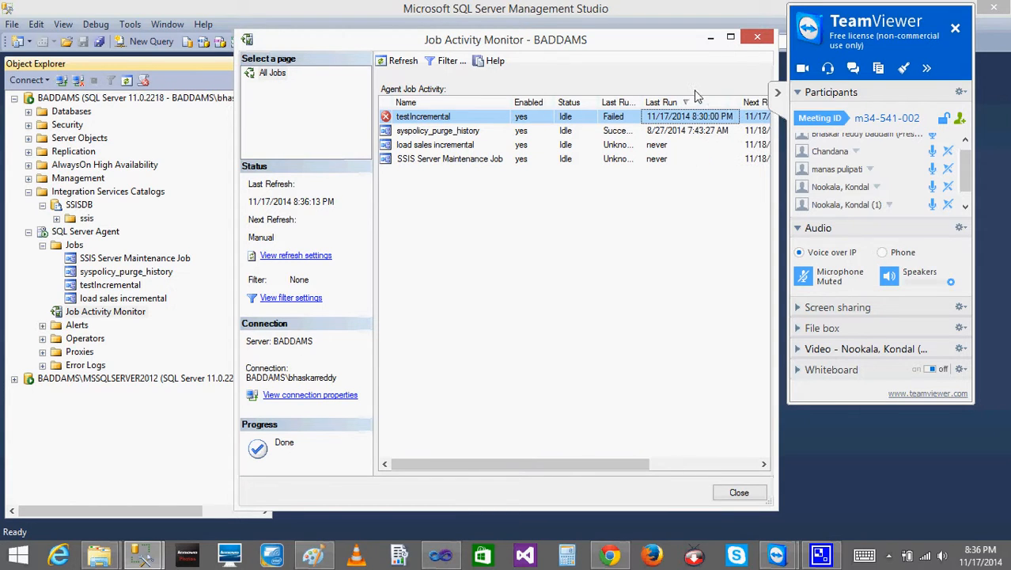
# Maximize the Job Activity Monitor, check the load sales incremental job's full next run time, and close the monitor
pyautogui.click(734, 39)
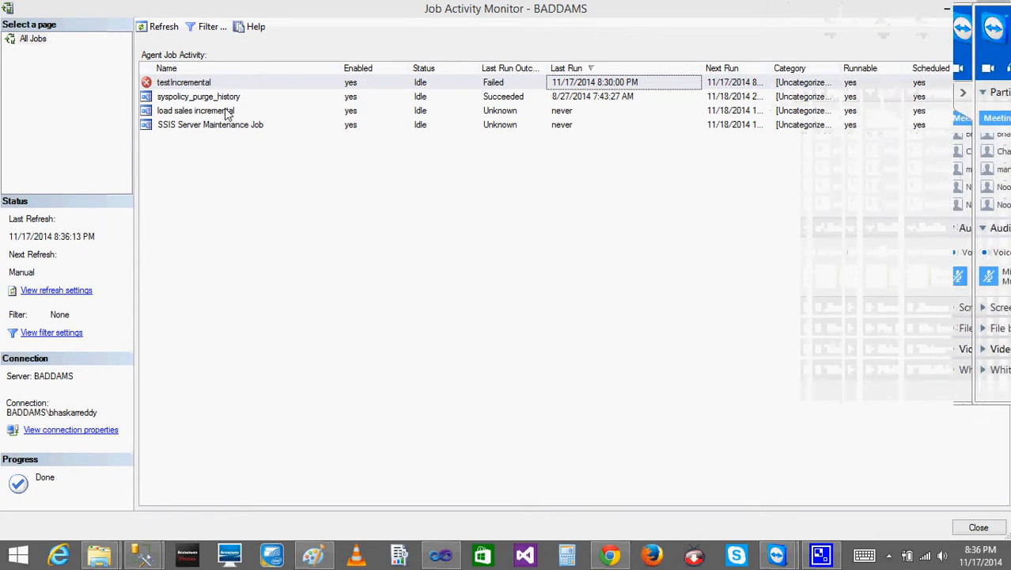
pyautogui.click(212, 126)
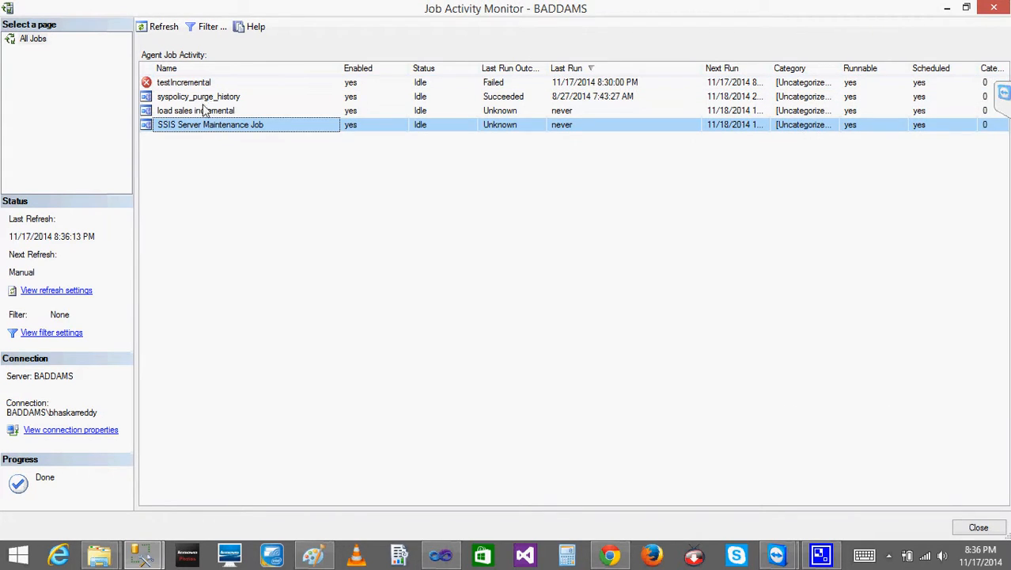
pyautogui.click(206, 112)
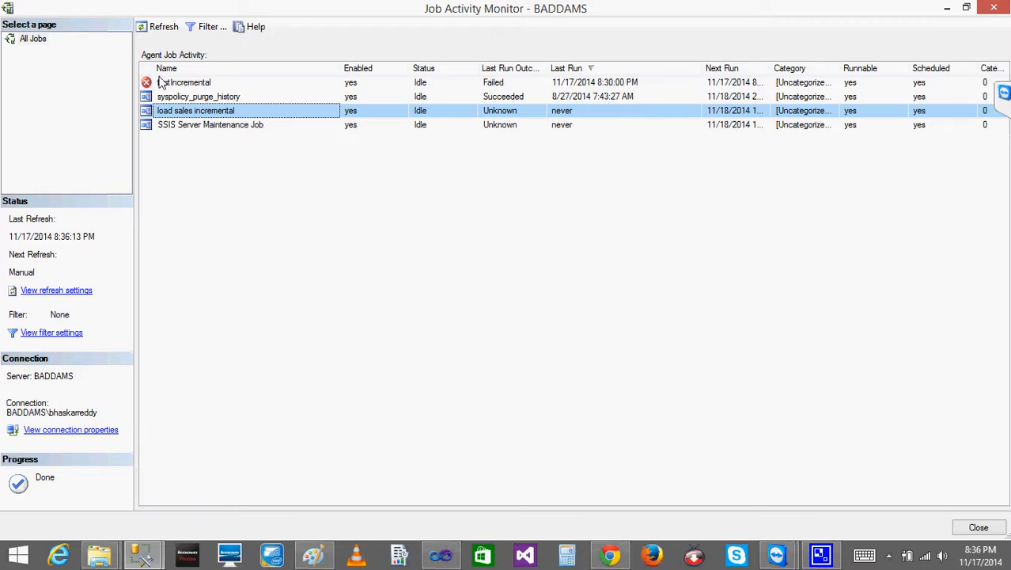
pyautogui.doubleClick(774, 70)
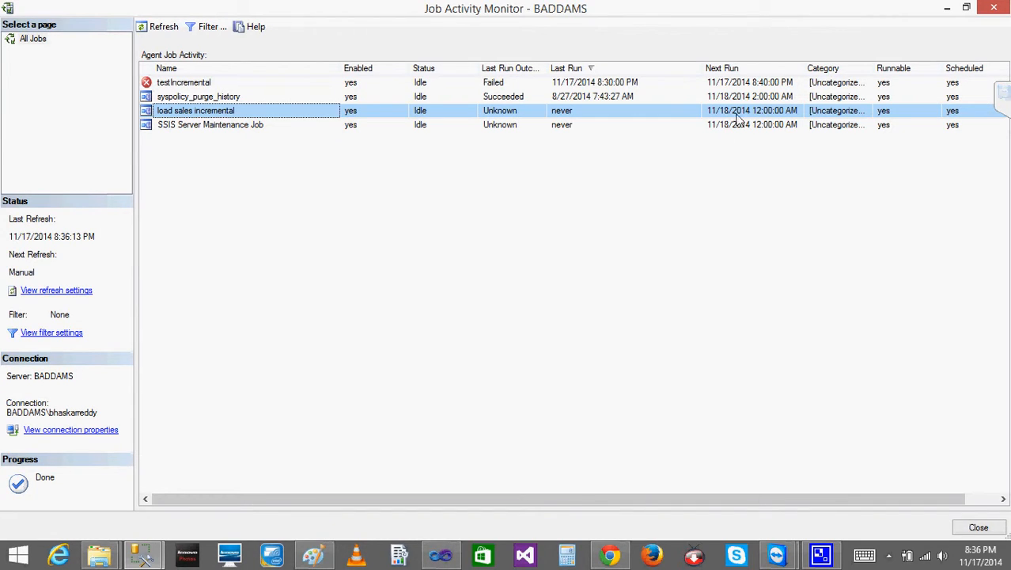
pyautogui.click(978, 528)
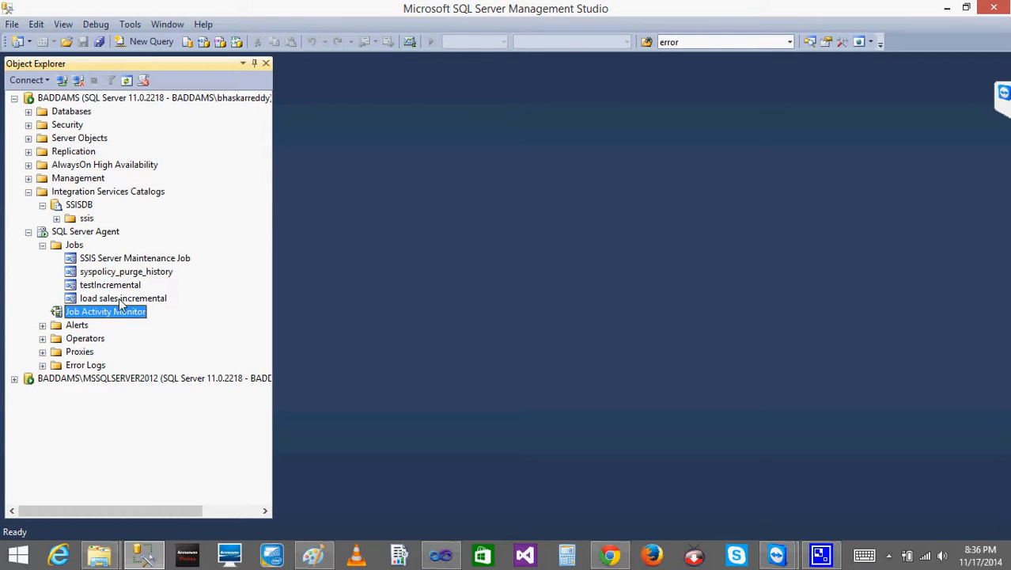
# Change the load sales incremental job's 10 min schedule to occur every 10 minutes and save the job properties
pyautogui.click(121, 299)
pyautogui.doubleClick(121, 300)
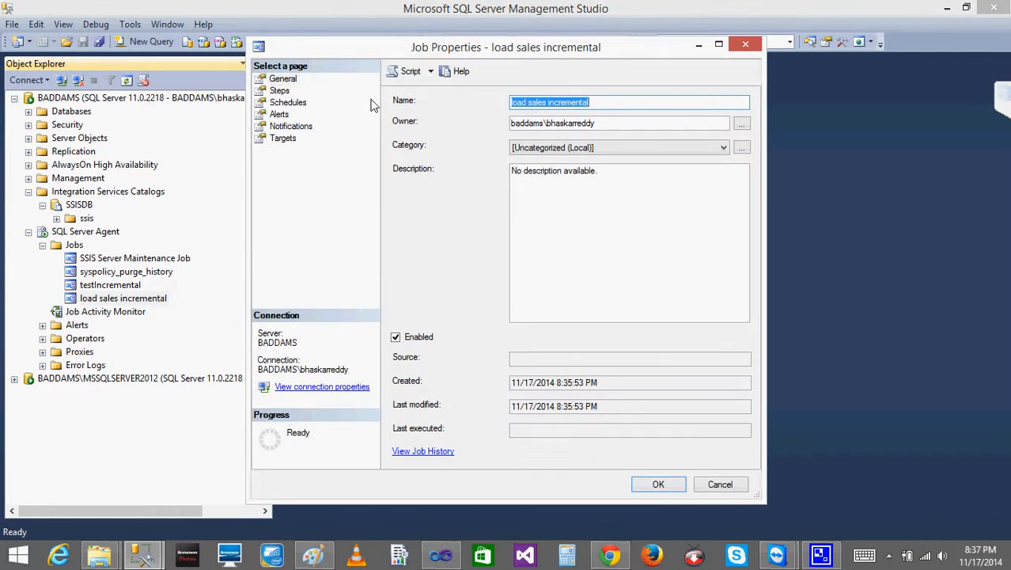
pyautogui.click(288, 103)
pyautogui.doubleClick(487, 136)
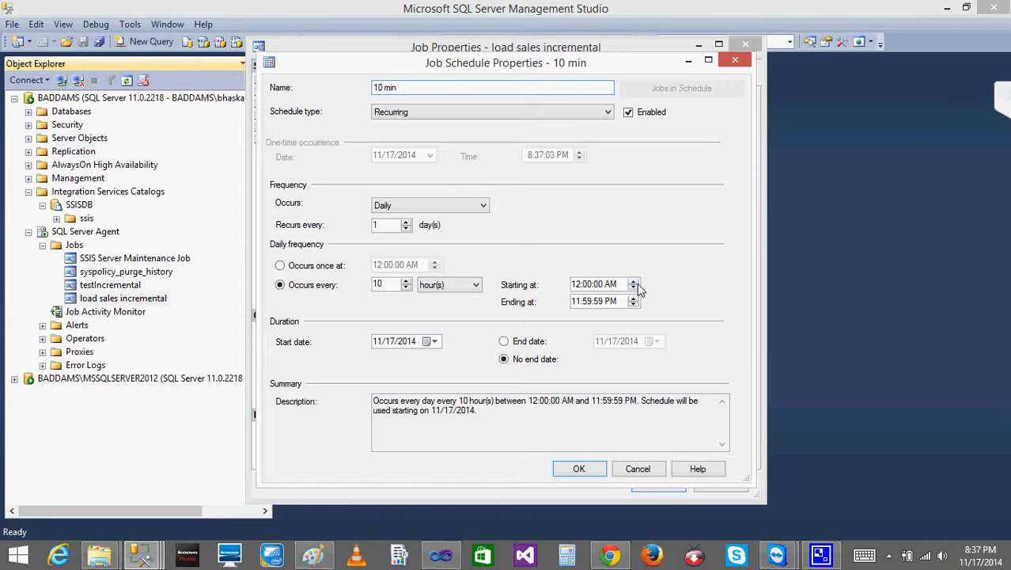
pyautogui.click(461, 291)
pyautogui.click(457, 305)
pyautogui.press('Tab')
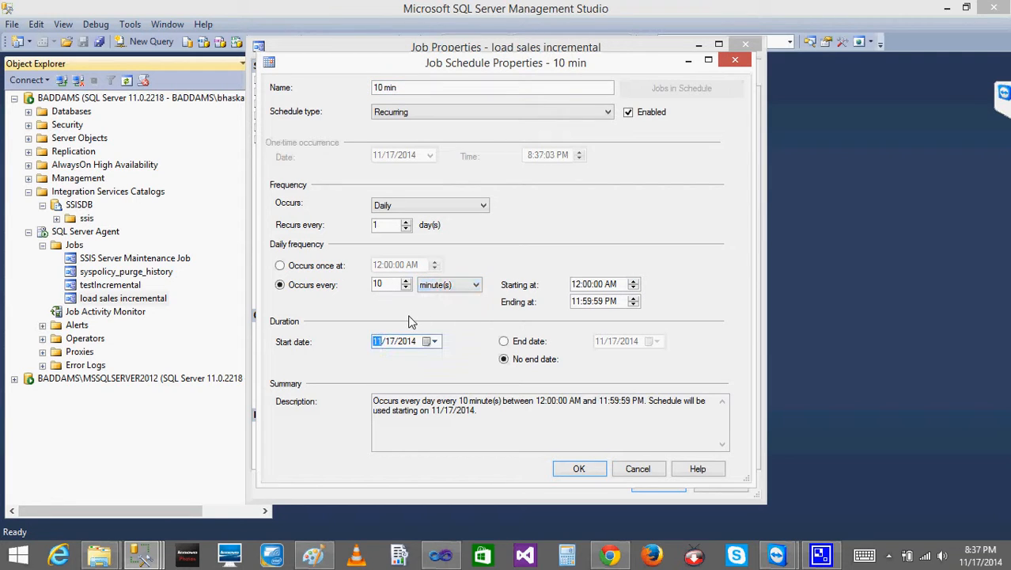
pyautogui.click(577, 469)
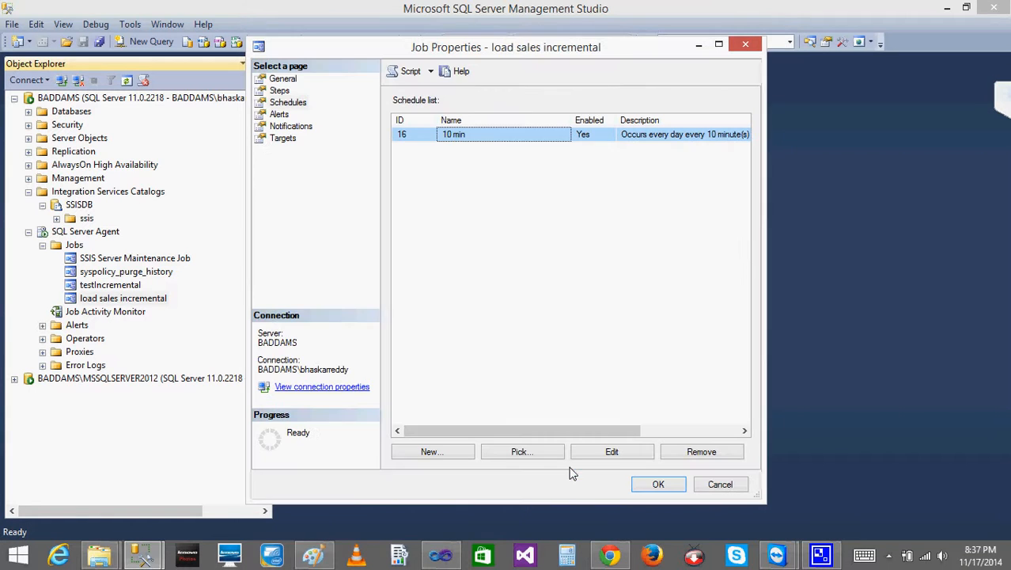
pyautogui.click(651, 485)
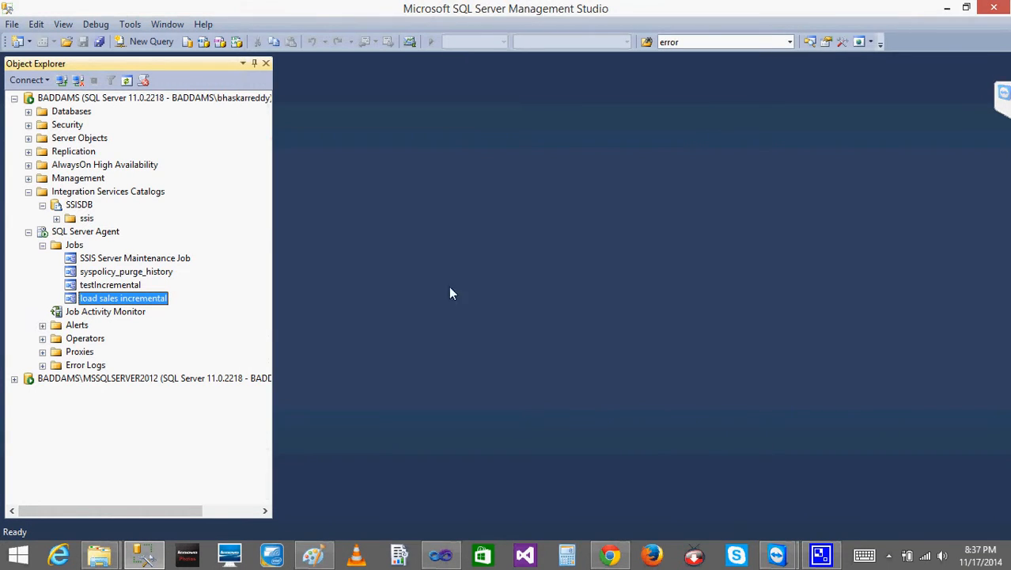
# Open the Job Activity Monitor, maximize it, and check the load sales incremental job's next run time against the other jobs
pyautogui.rightClick(100, 313)
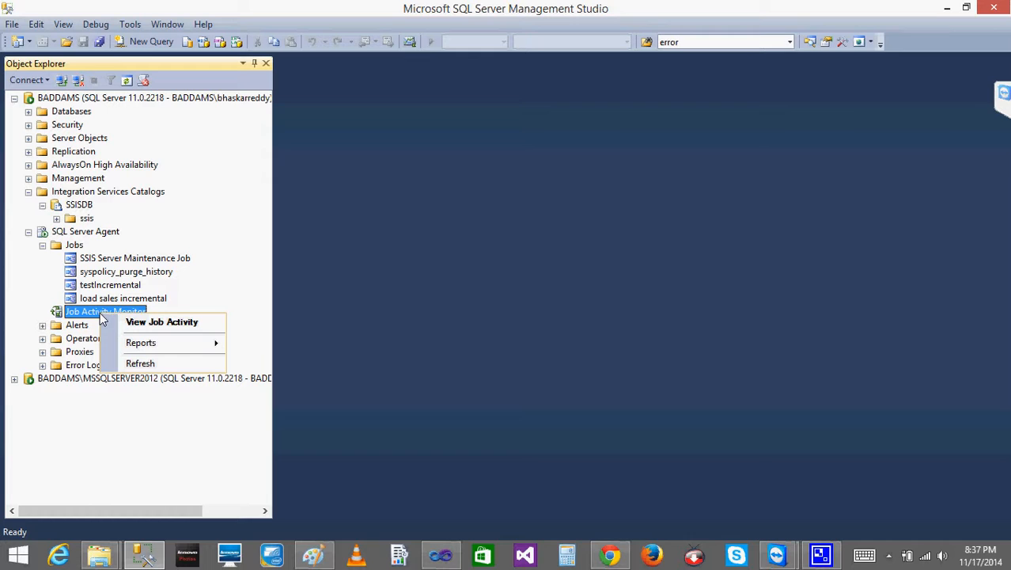
pyautogui.click(139, 325)
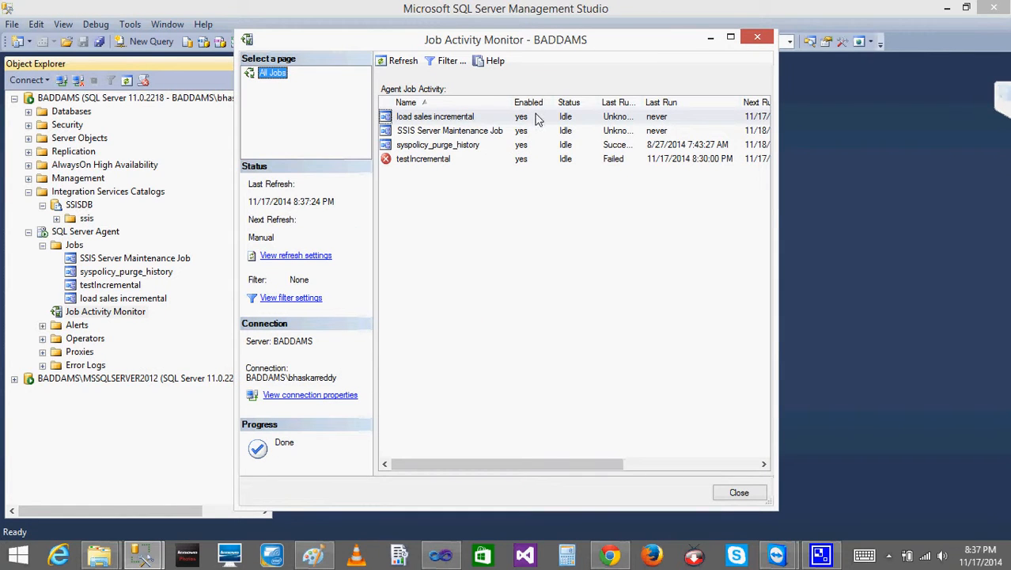
pyautogui.click(731, 38)
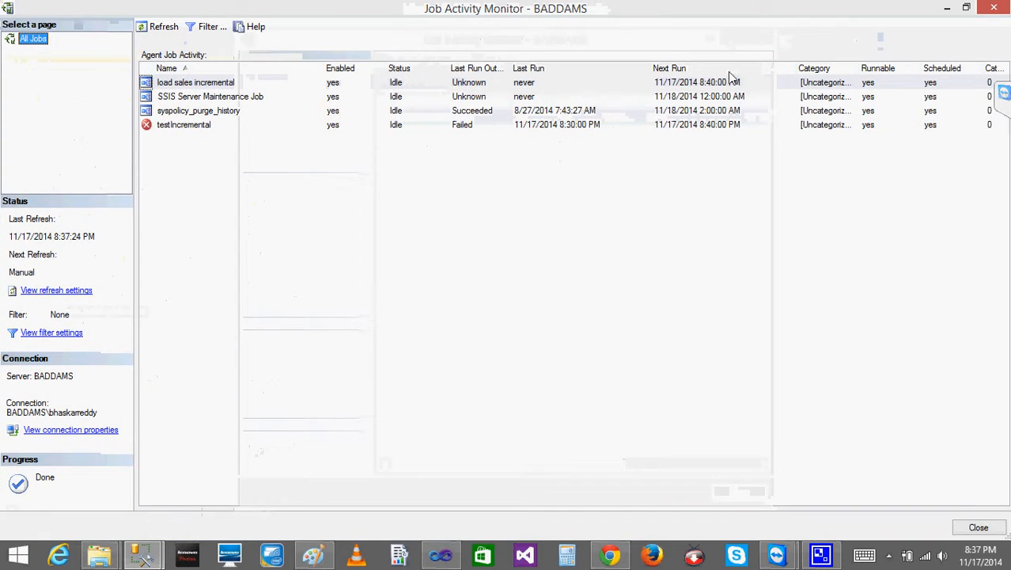
pyautogui.click(695, 86)
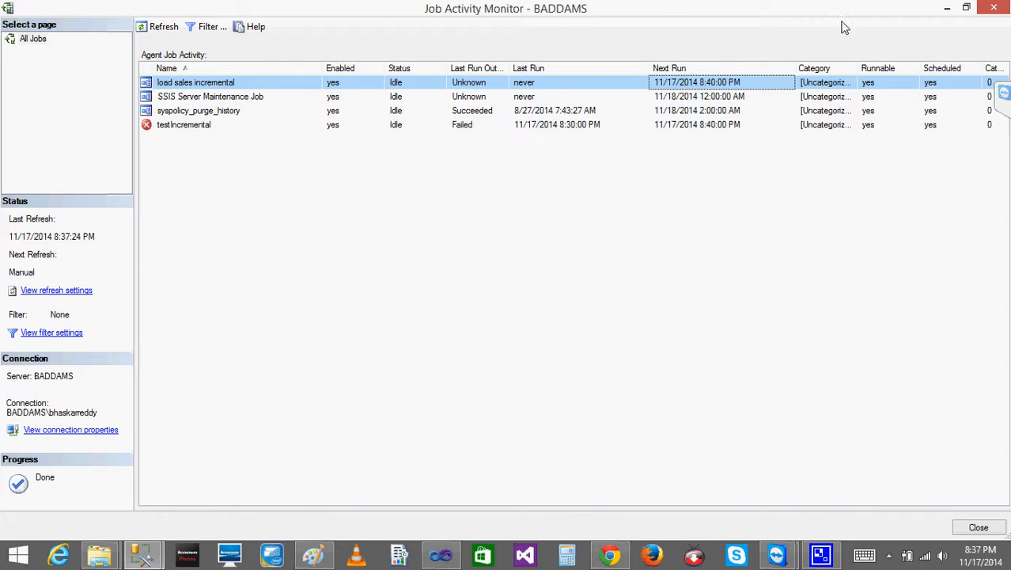
pyautogui.click(721, 97)
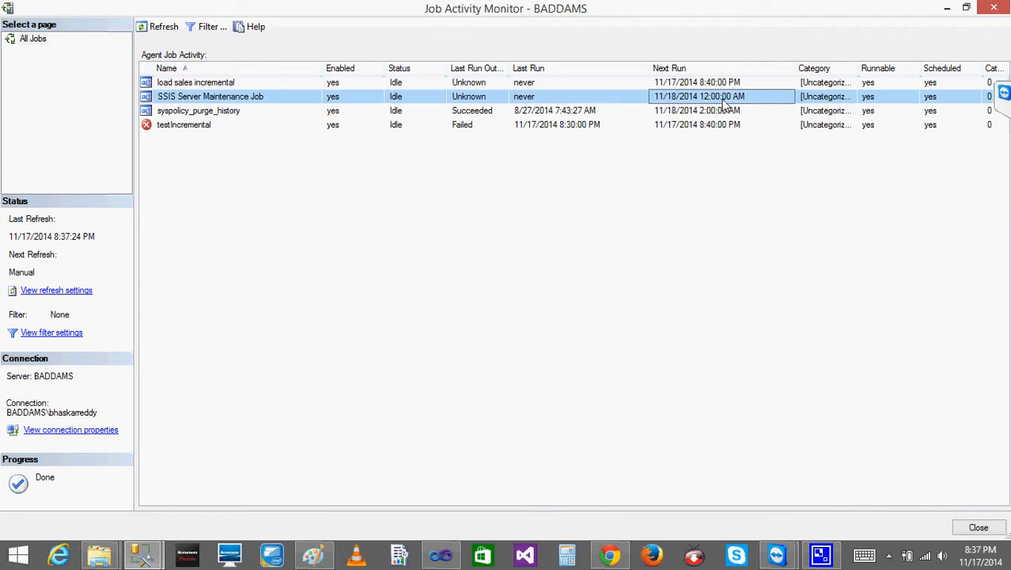
pyautogui.click(715, 83)
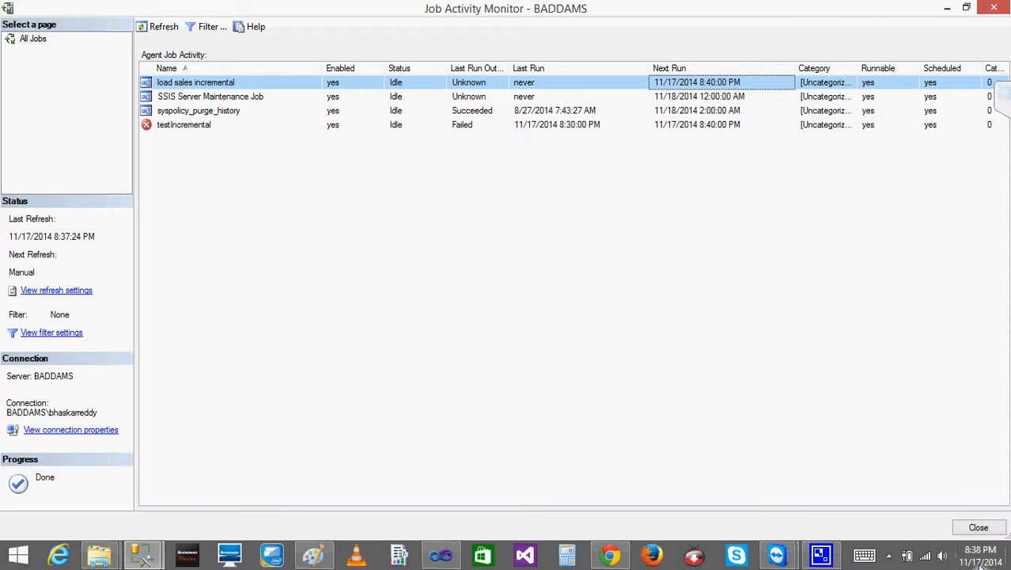
# Select the top 1000 rows of dbo.SALES in the MSSQLSERVER2012 instance's Source database, review them, and close the query
pyautogui.click(158, 559)
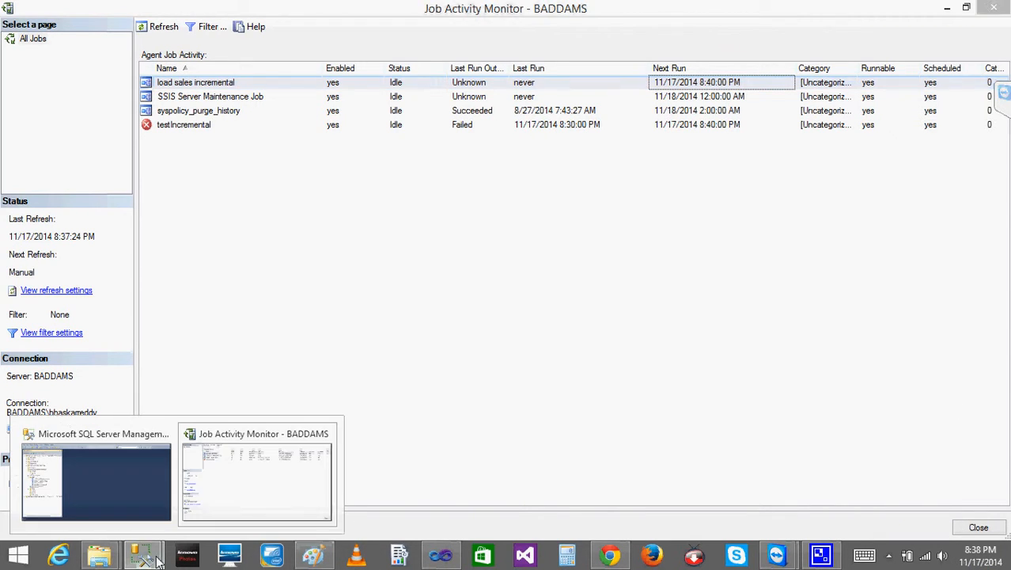
pyautogui.click(106, 475)
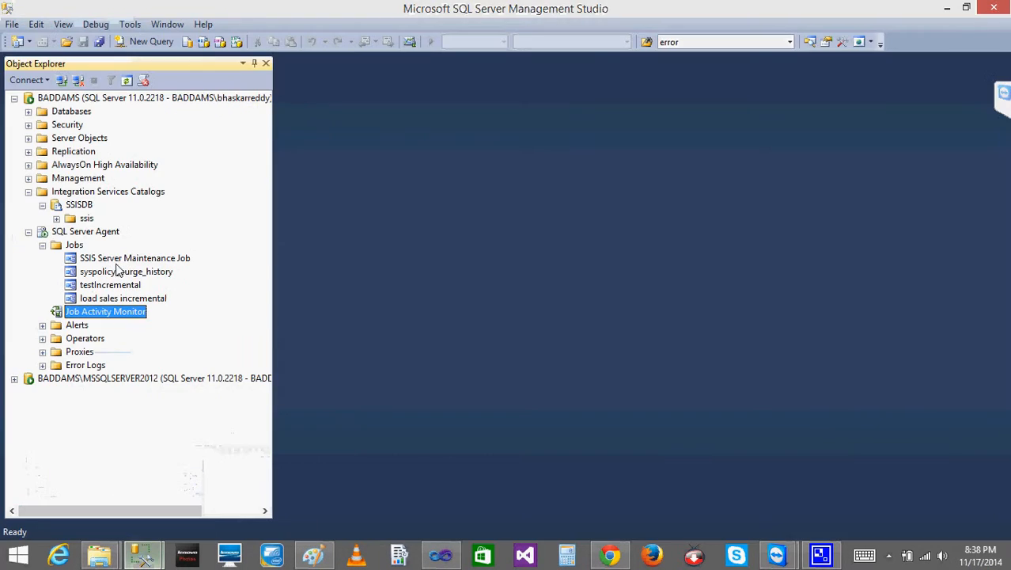
pyautogui.click(28, 192)
pyautogui.click(13, 97)
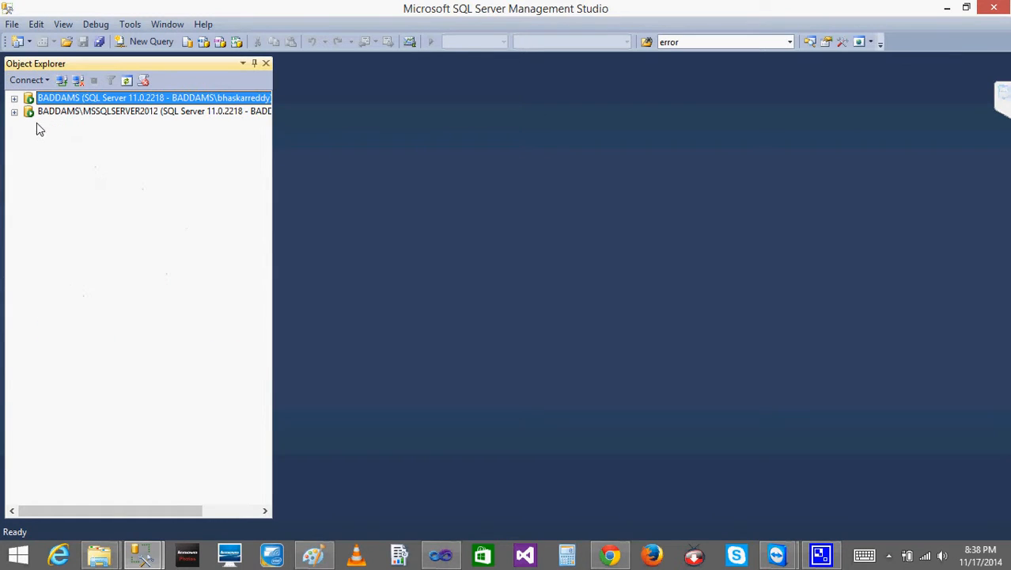
pyautogui.click(13, 111)
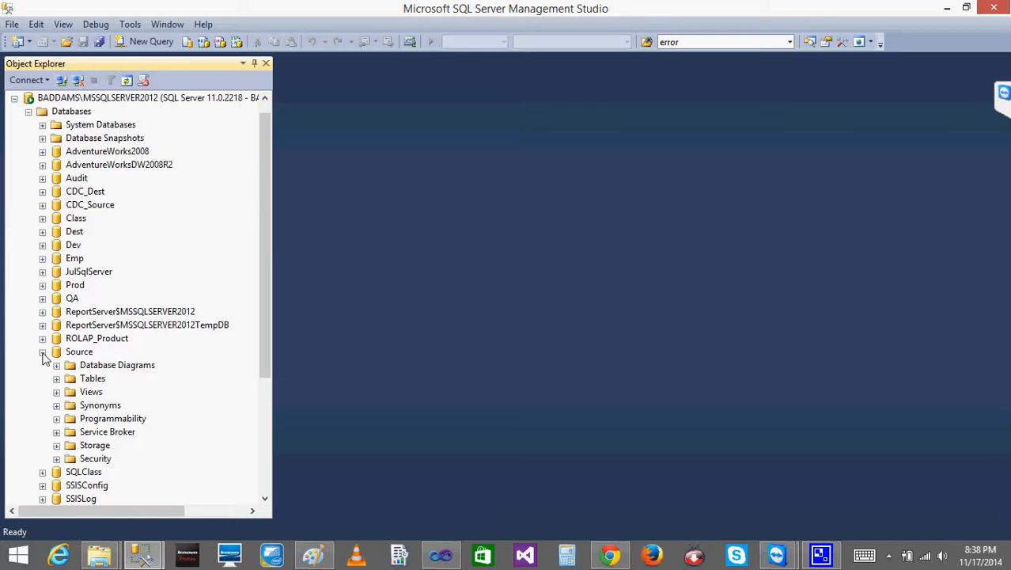
pyautogui.click(56, 378)
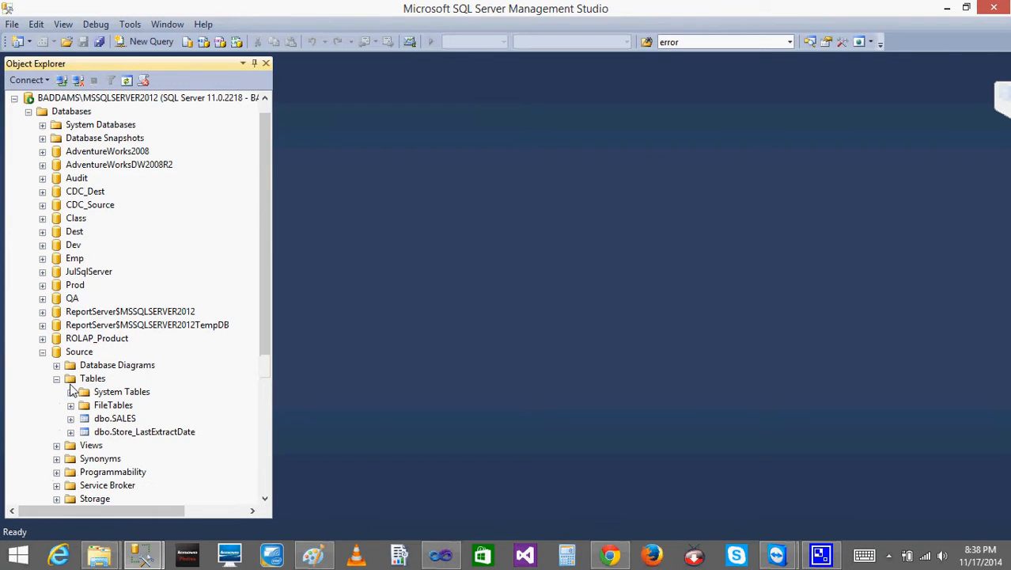
pyautogui.rightClick(119, 418)
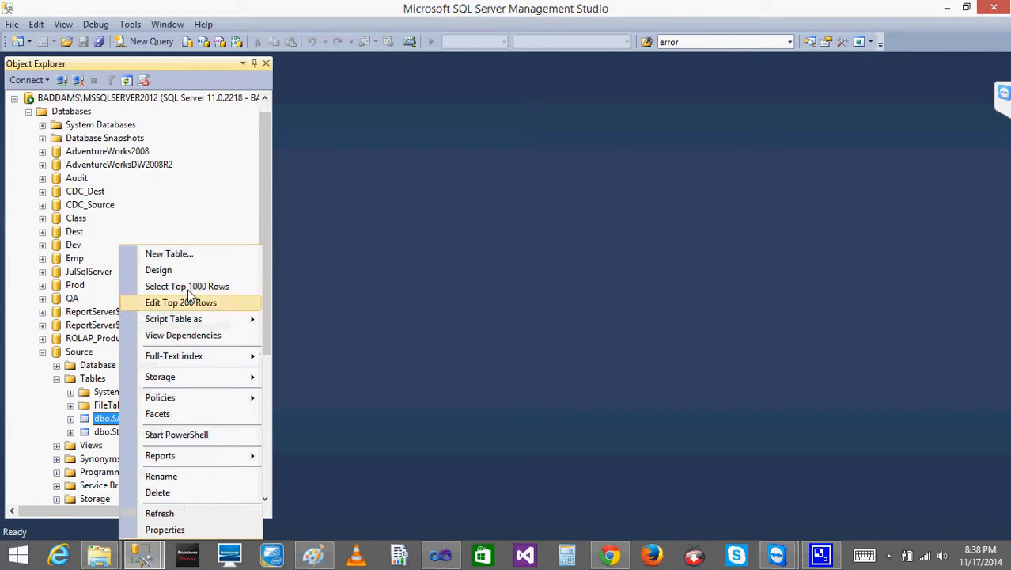
pyautogui.click(186, 287)
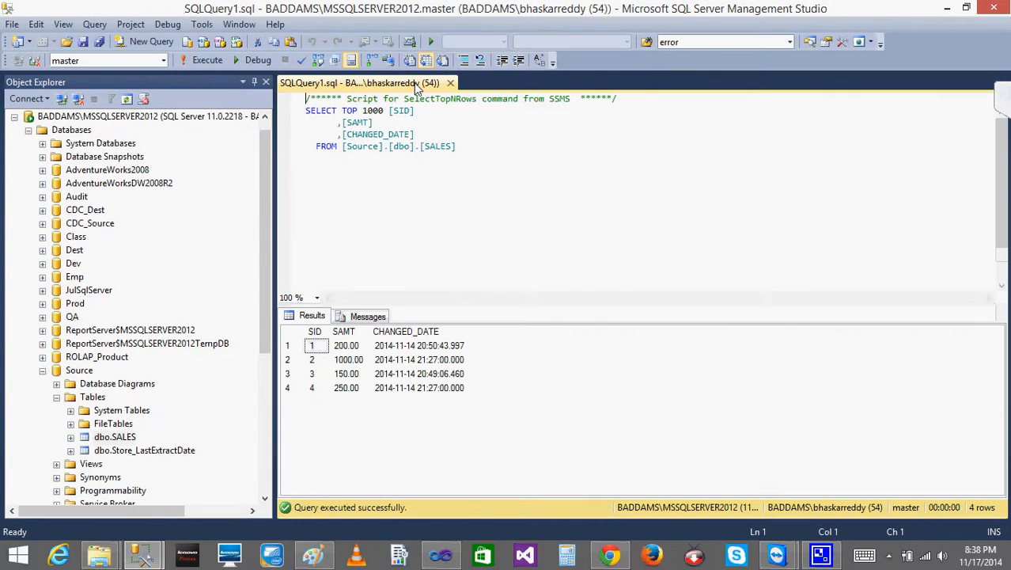
pyautogui.click(451, 84)
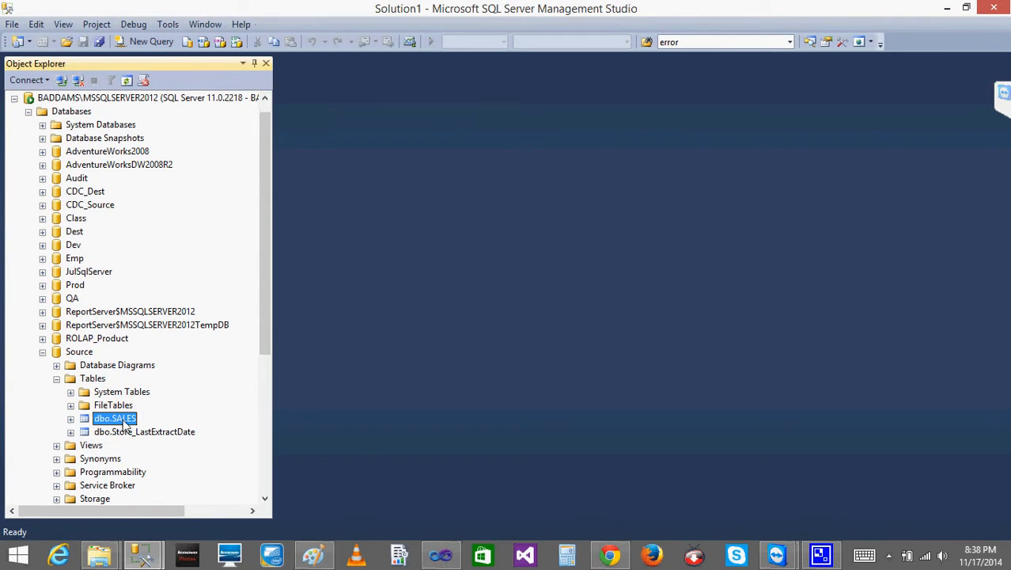
# Open the top 200 rows of dbo.SALES for editing and widen the CHANGED_DATE column to fit its full values
pyautogui.rightClick(123, 420)
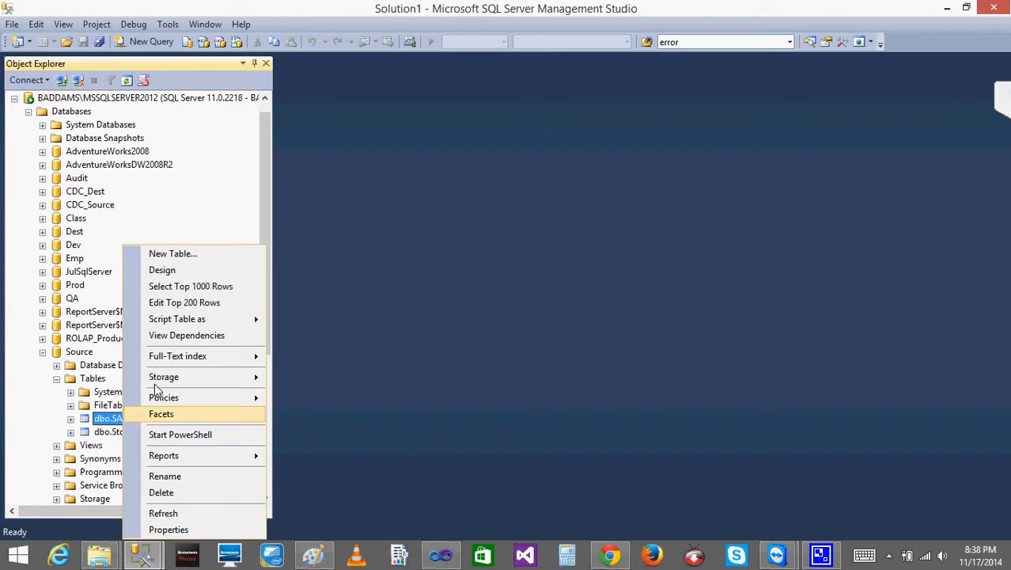
pyautogui.click(171, 304)
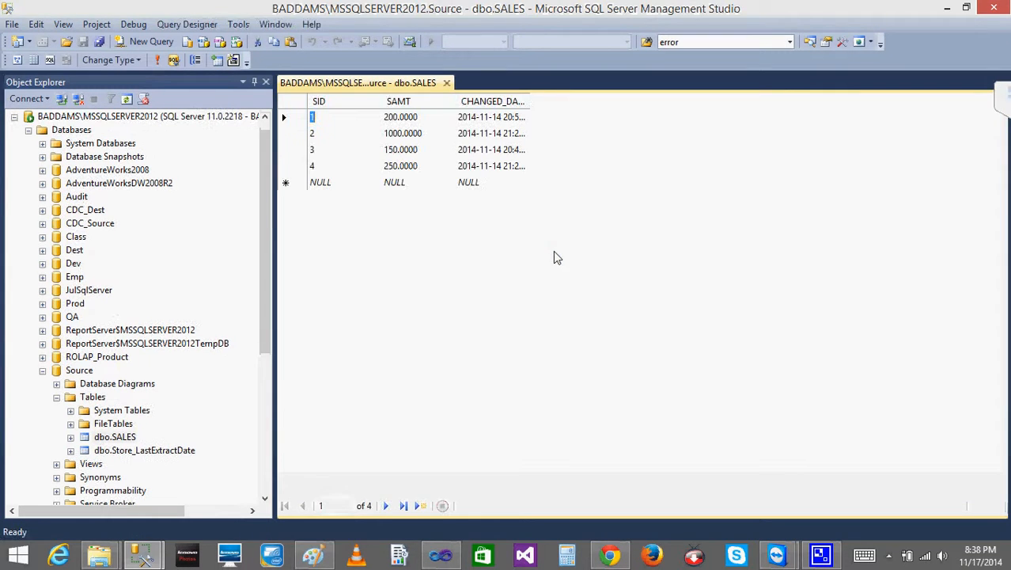
pyautogui.doubleClick(530, 104)
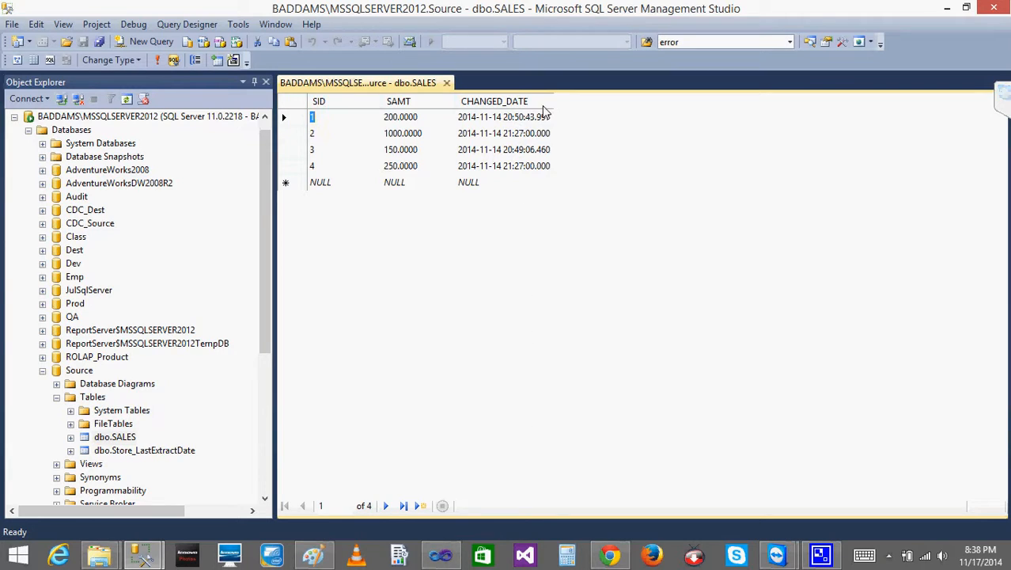
pyautogui.click(503, 172)
pyautogui.click(503, 173)
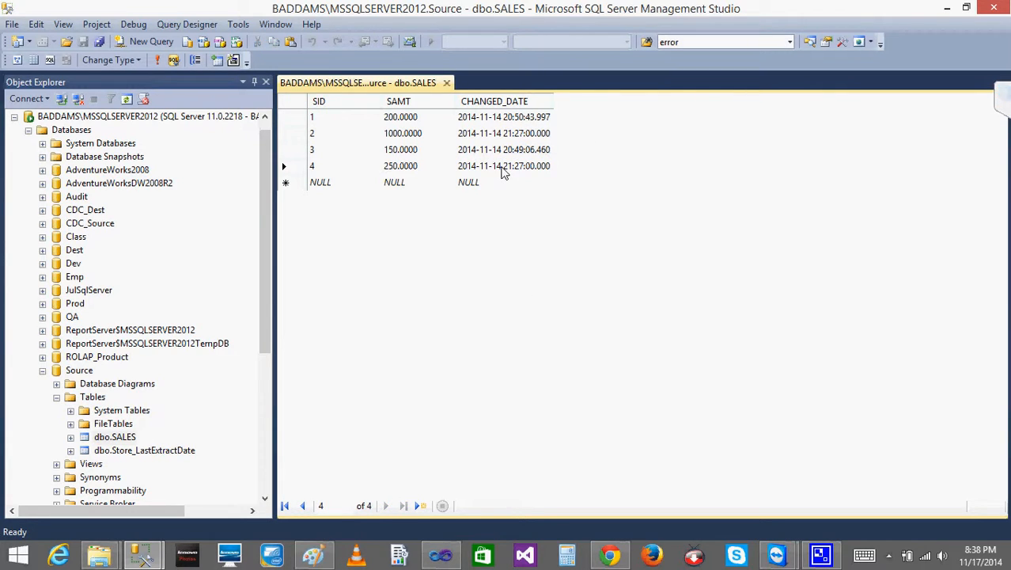
pyautogui.press('BackSpace')
pyautogui.write('7')
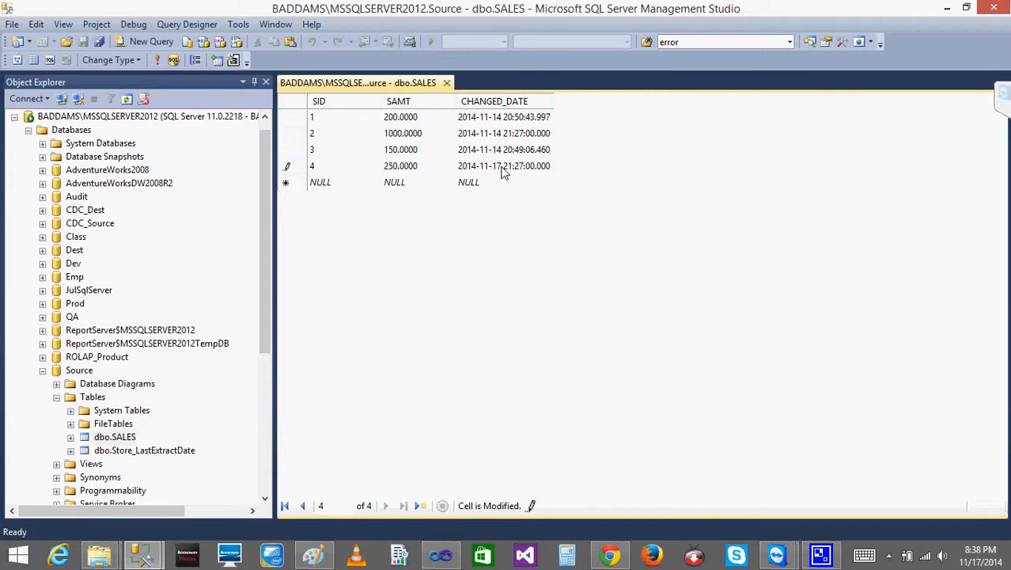
pyautogui.press('BackSpace')
pyautogui.write('0')
pyautogui.press('Delete')
pyautogui.press('Delete')
pyautogui.press('Delete')
pyautogui.click(516, 184)
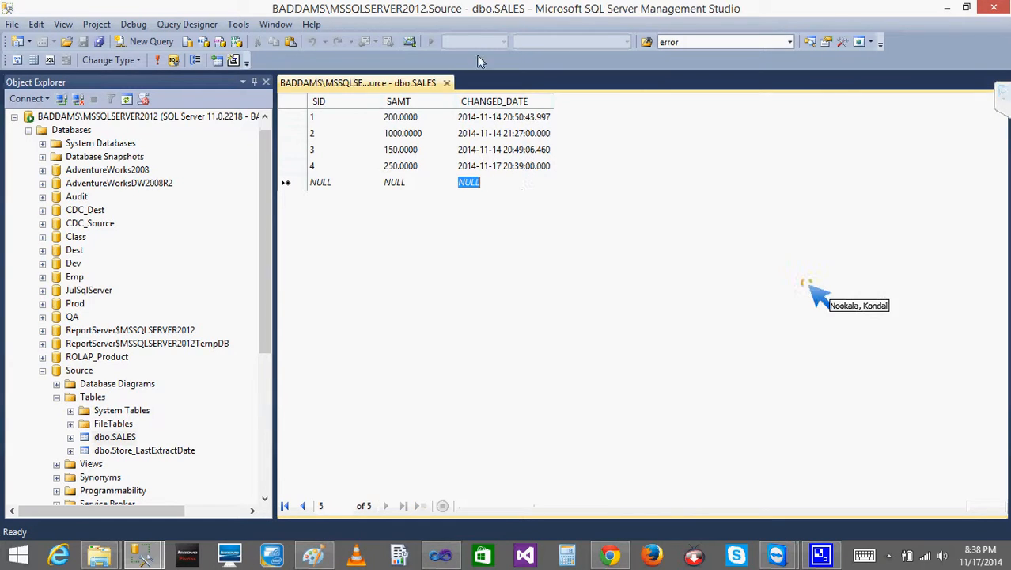
pyautogui.click(446, 82)
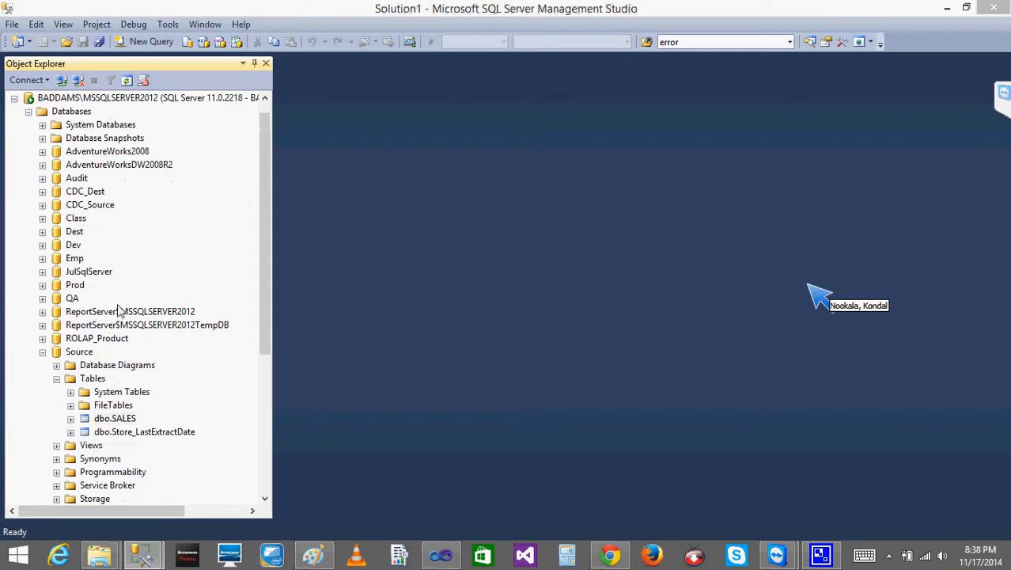
# Select the top 1000 rows of dbo.Store_LastExtractDate and compare the Sales LastExtractDatetime with the current system time
pyautogui.click(145, 432)
pyautogui.rightClick(144, 433)
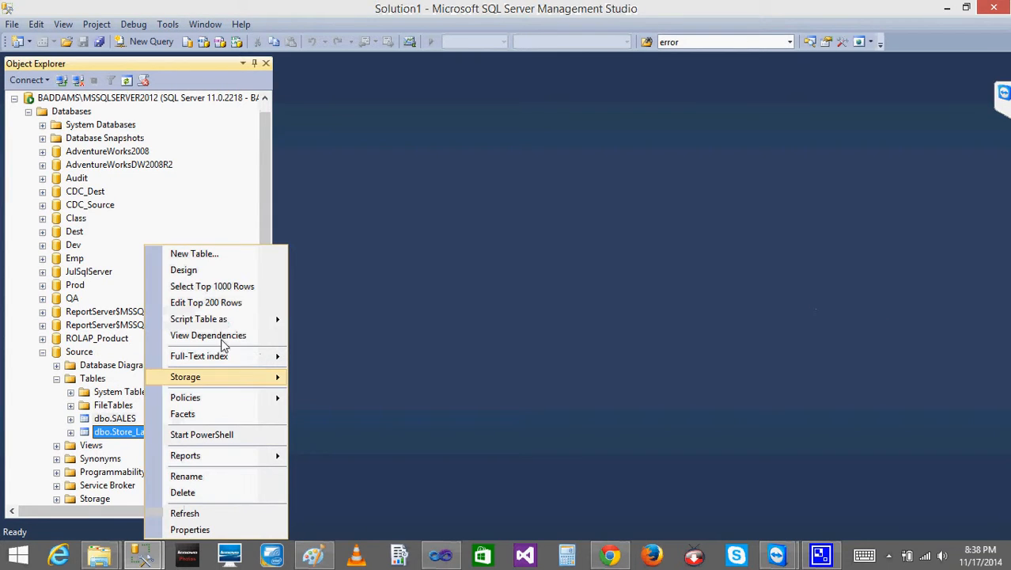
pyautogui.click(223, 285)
pyautogui.click(366, 348)
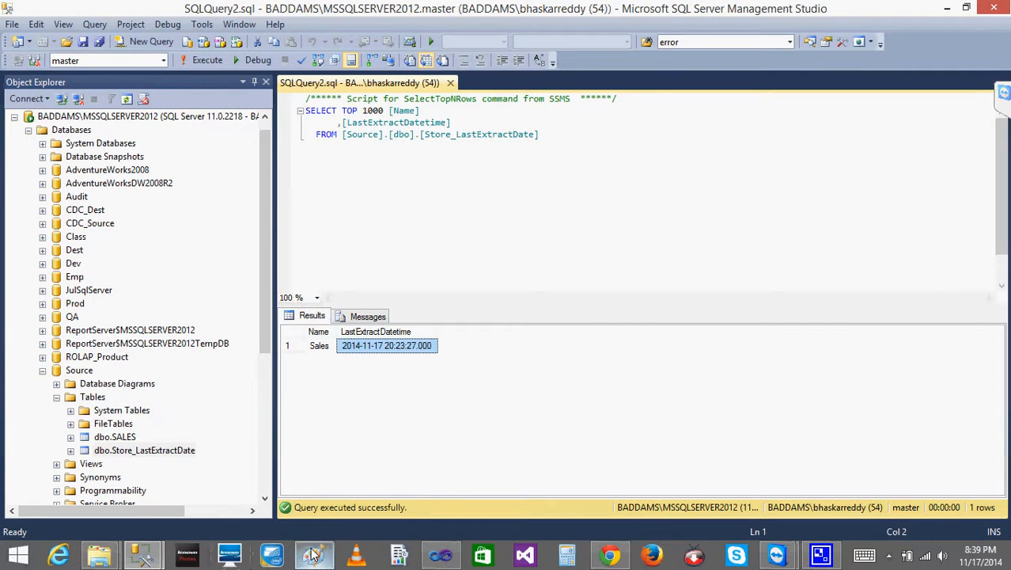
pyautogui.moveTo(314, 555)
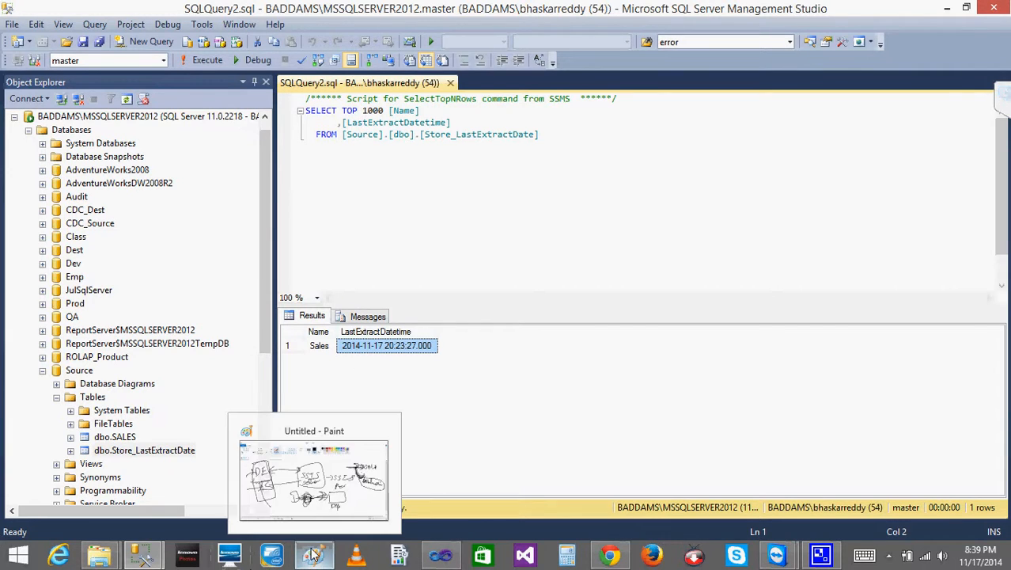
pyautogui.click(573, 201)
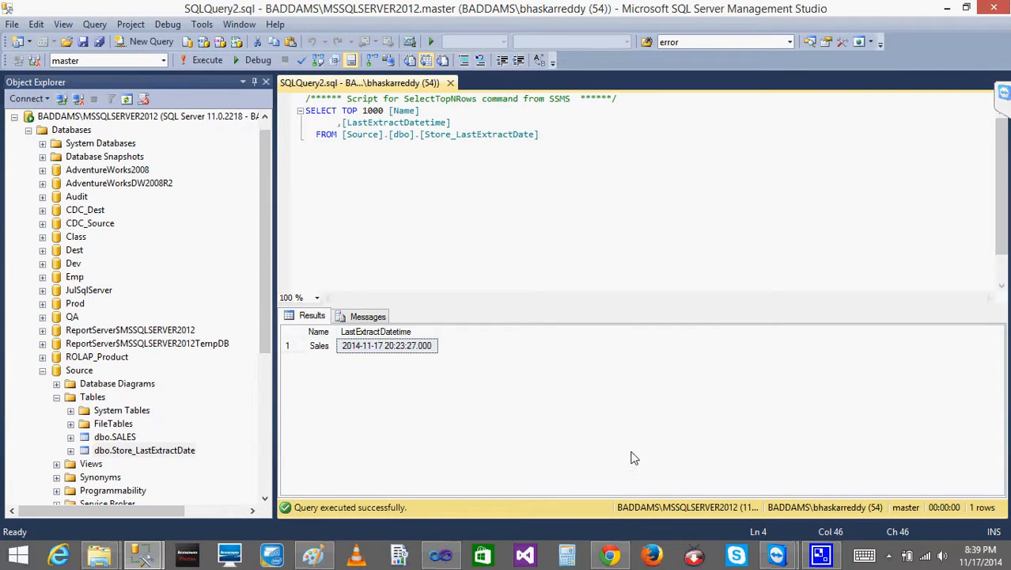
pyautogui.moveTo(989, 559)
# Minimize the Management Studio windows, end the TeamViewer meeting for everyone, and dismiss the sponsored session notice
pyautogui.click(947, 8)
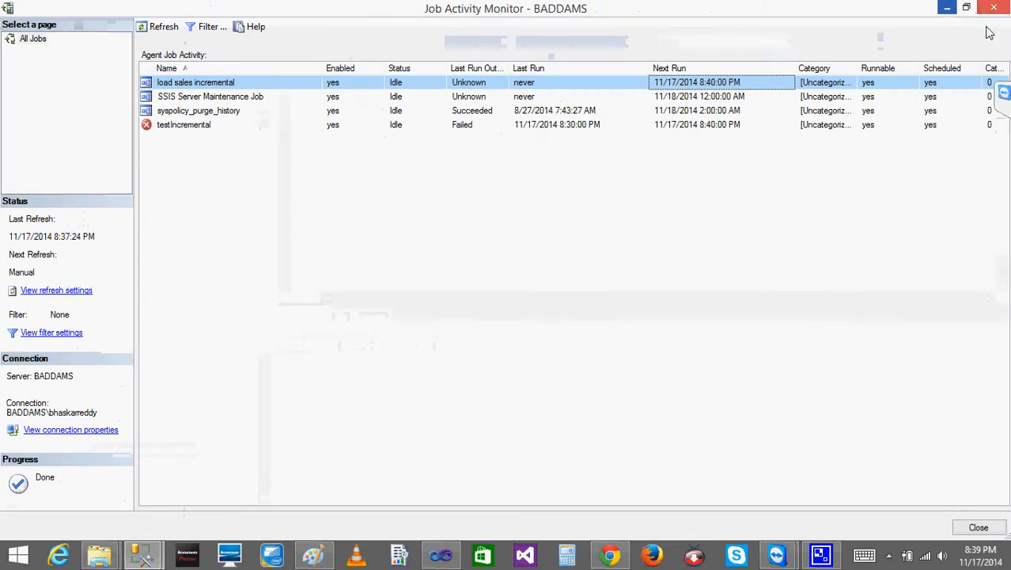
pyautogui.click(947, 8)
pyautogui.click(1003, 96)
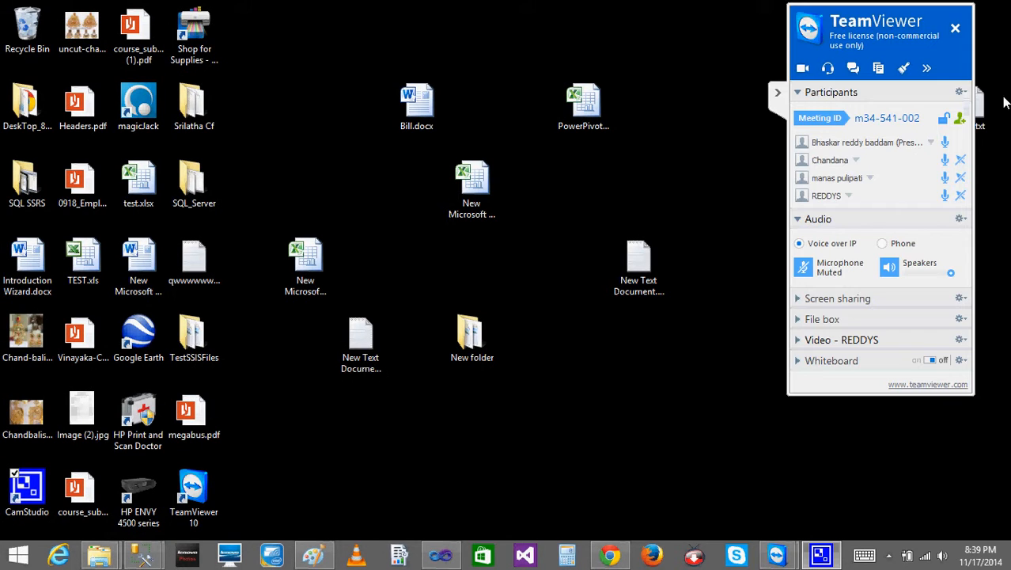
pyautogui.click(954, 28)
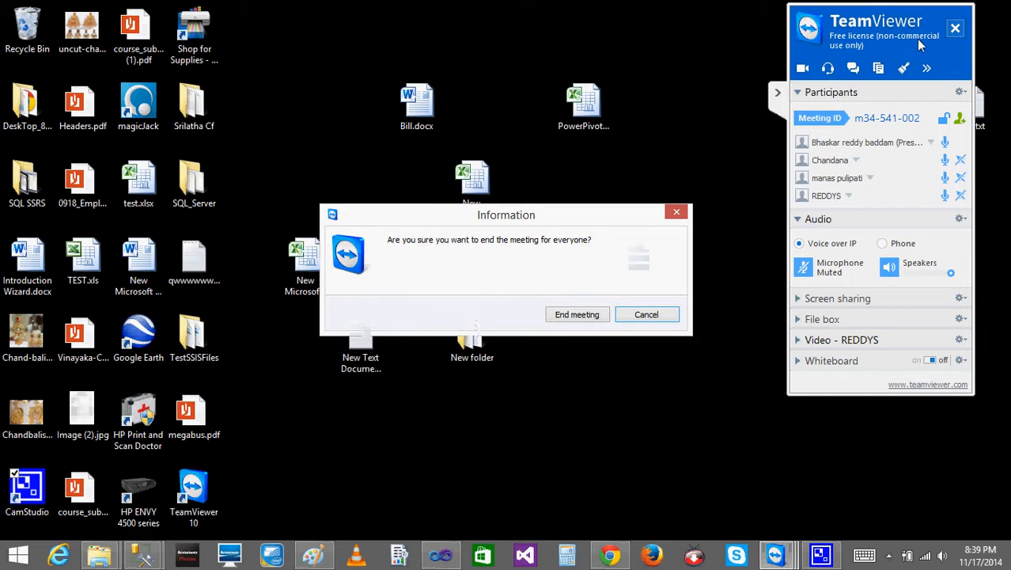
pyautogui.click(576, 315)
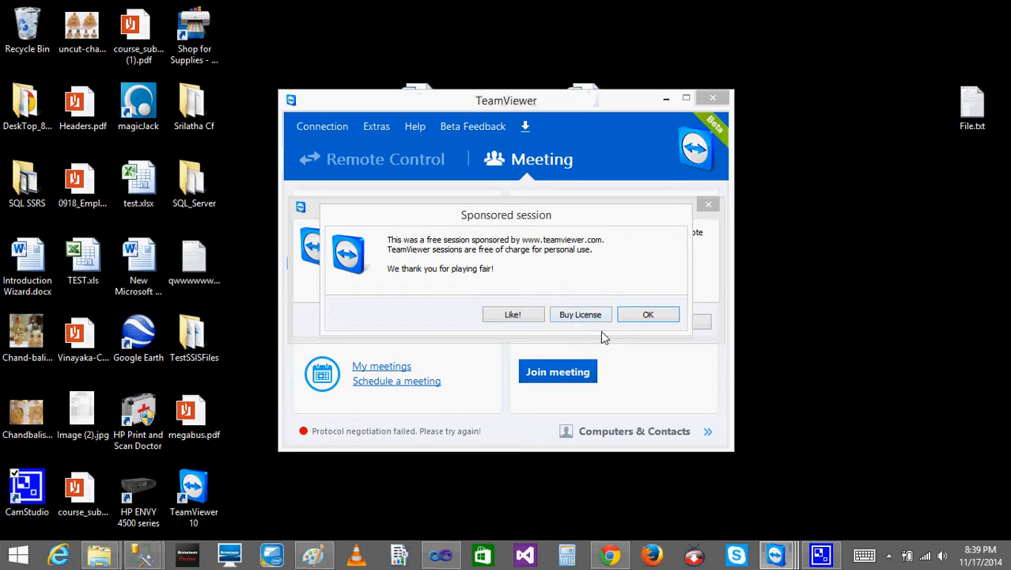
pyautogui.click(652, 317)
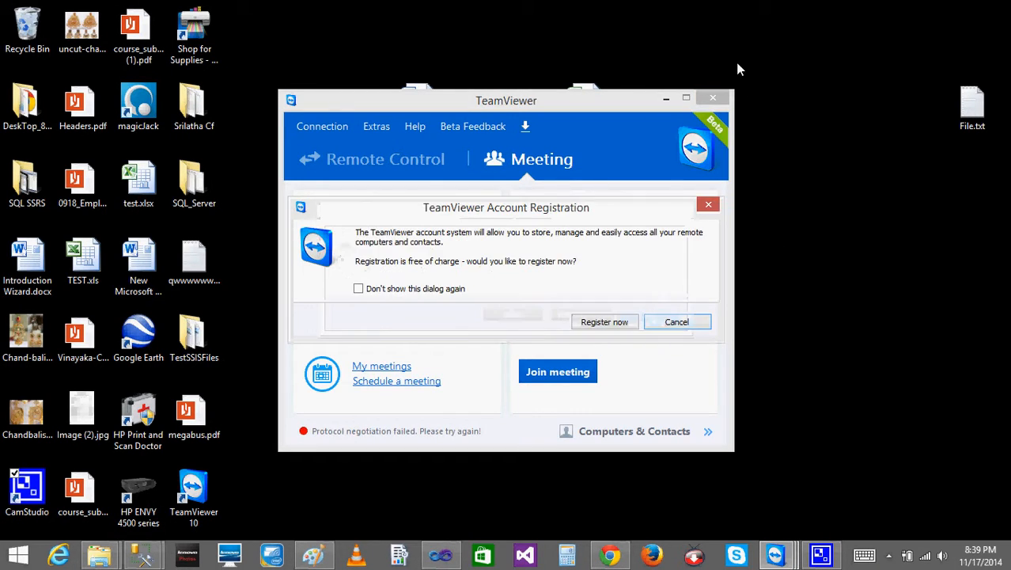
# Restart TeamViewer, host a new presentation meeting, and select its meeting ID
pyautogui.click(713, 99)
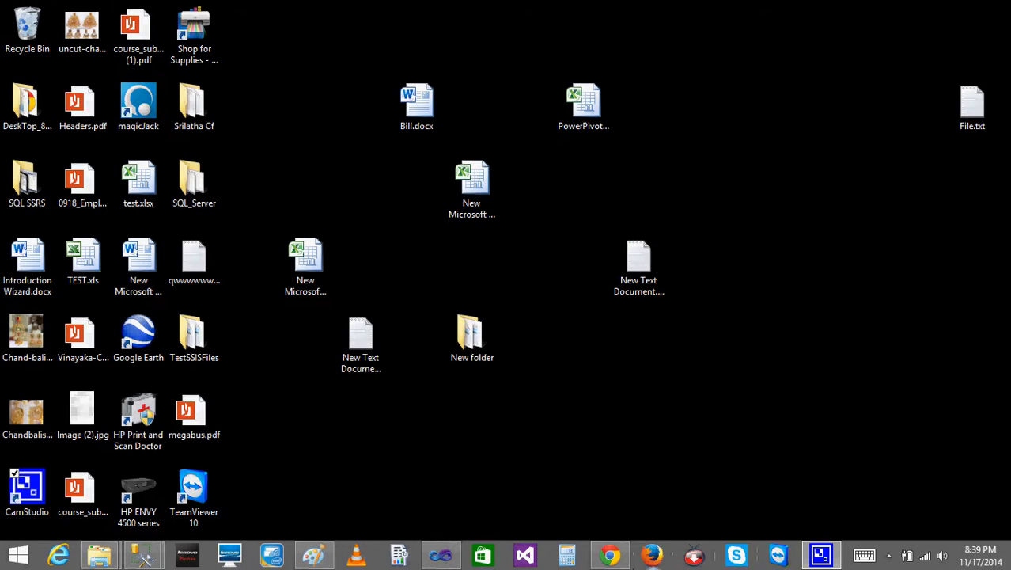
pyautogui.click(780, 556)
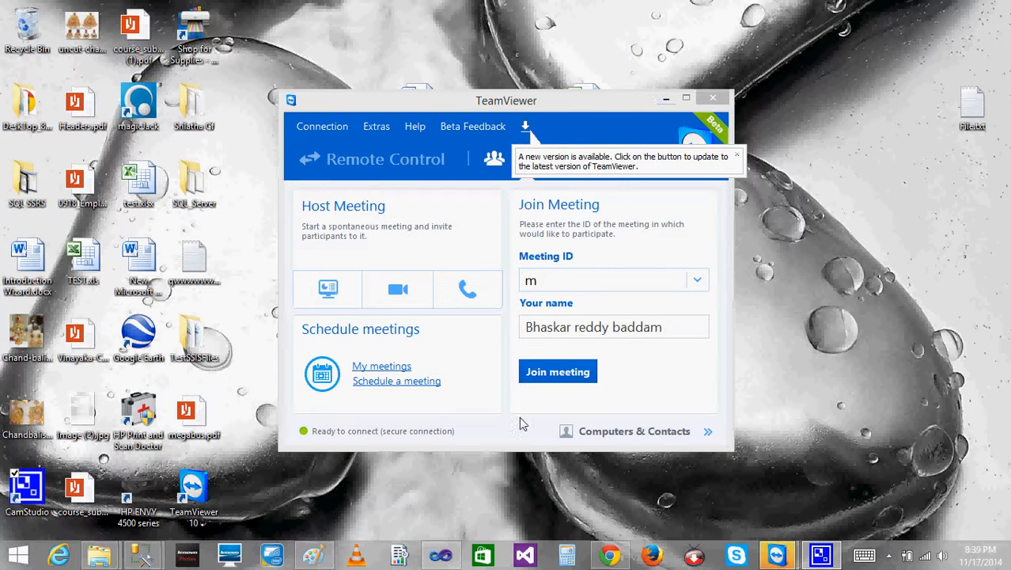
pyautogui.click(328, 288)
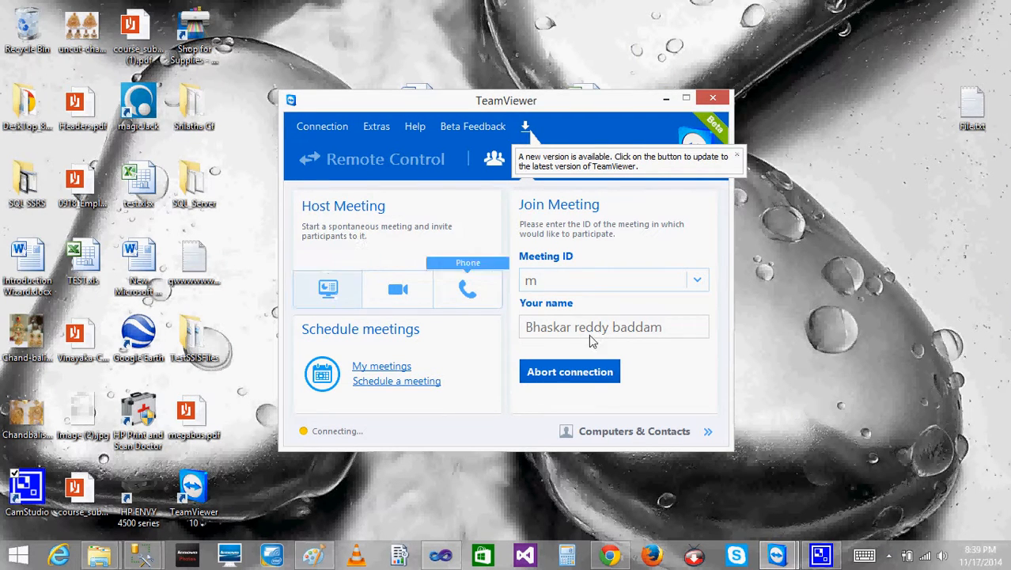
pyautogui.click(665, 99)
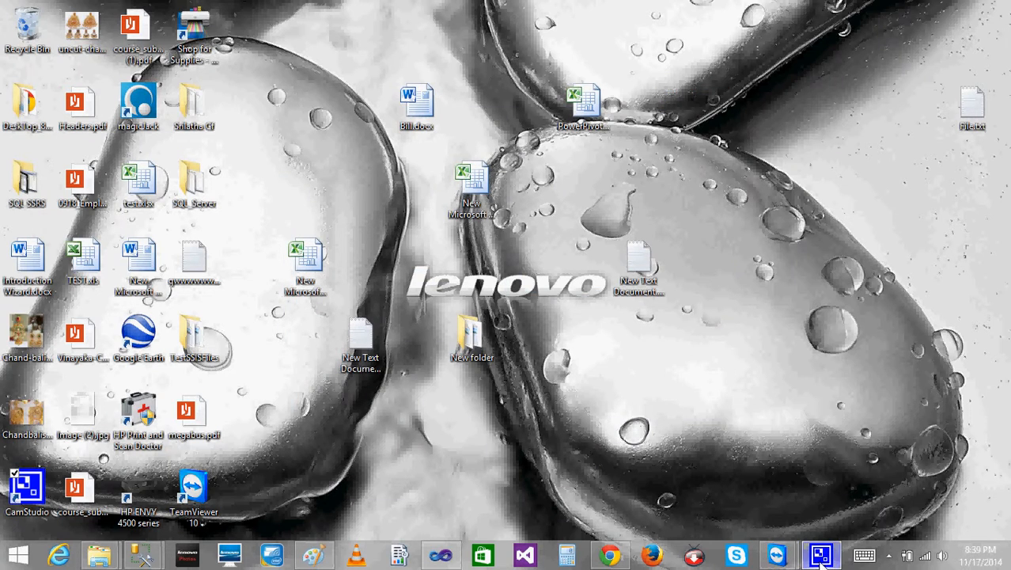
pyautogui.moveTo(776, 555)
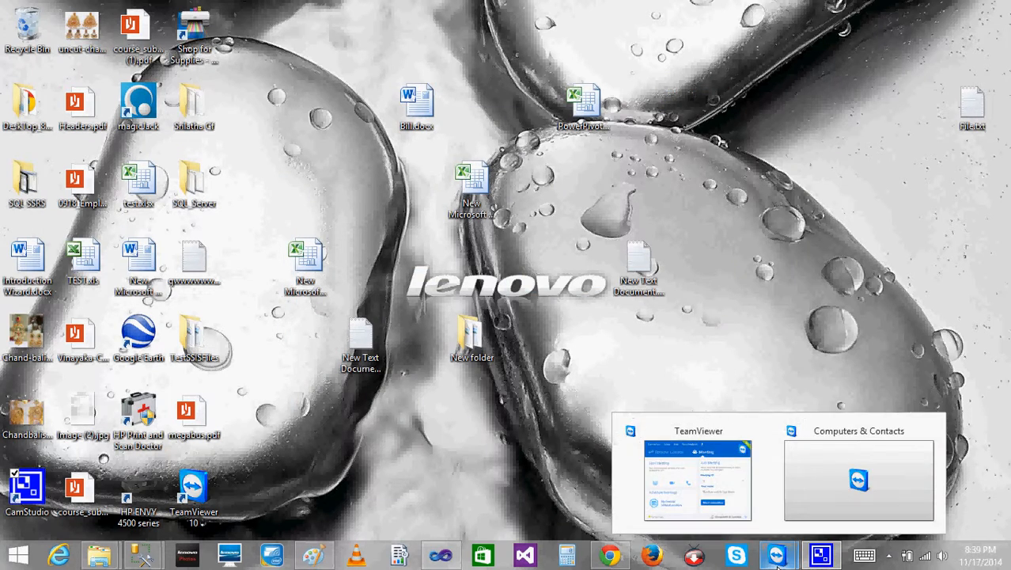
pyautogui.moveTo(674, 475)
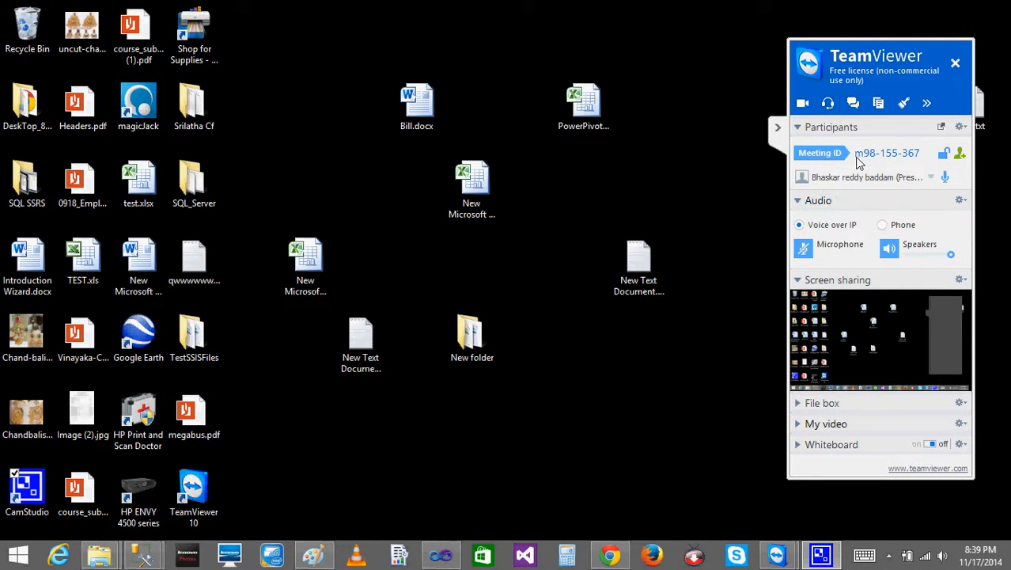
pyautogui.moveTo(855, 159); pyautogui.dragTo(917, 155)
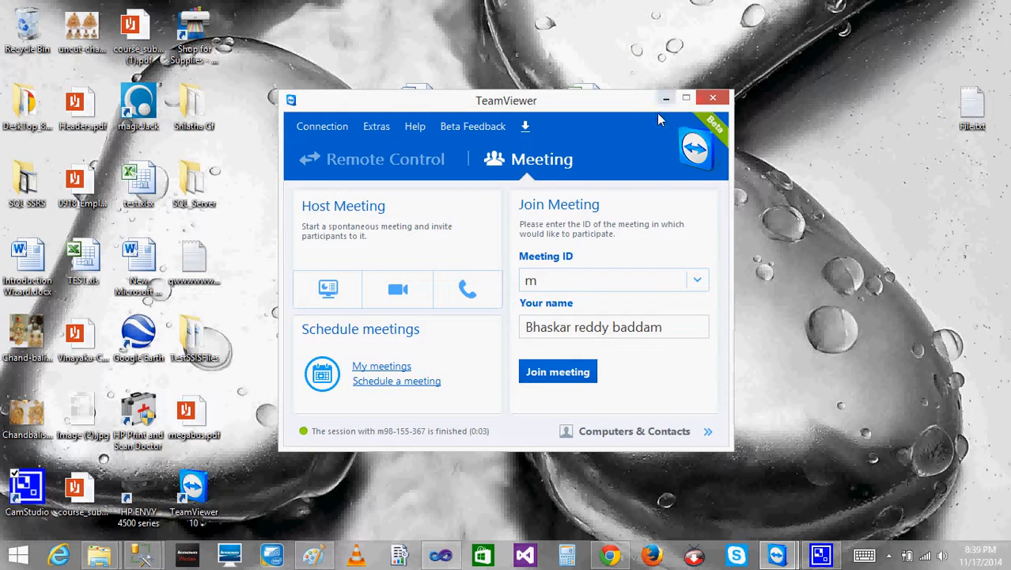
# Host another presentation meeting, expand its participants list, and tuck the meeting panel away
pyautogui.click(336, 298)
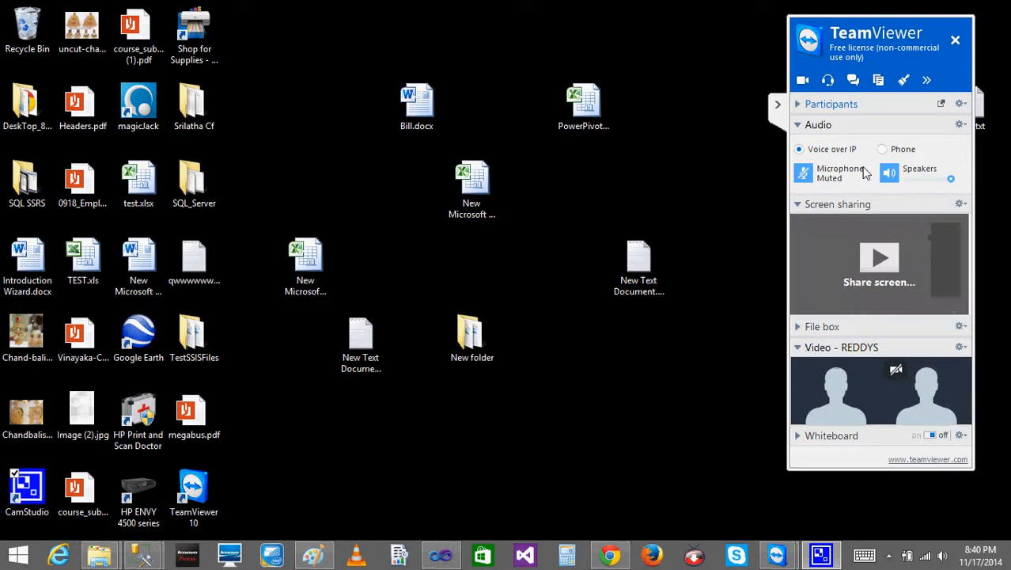
pyautogui.click(798, 105)
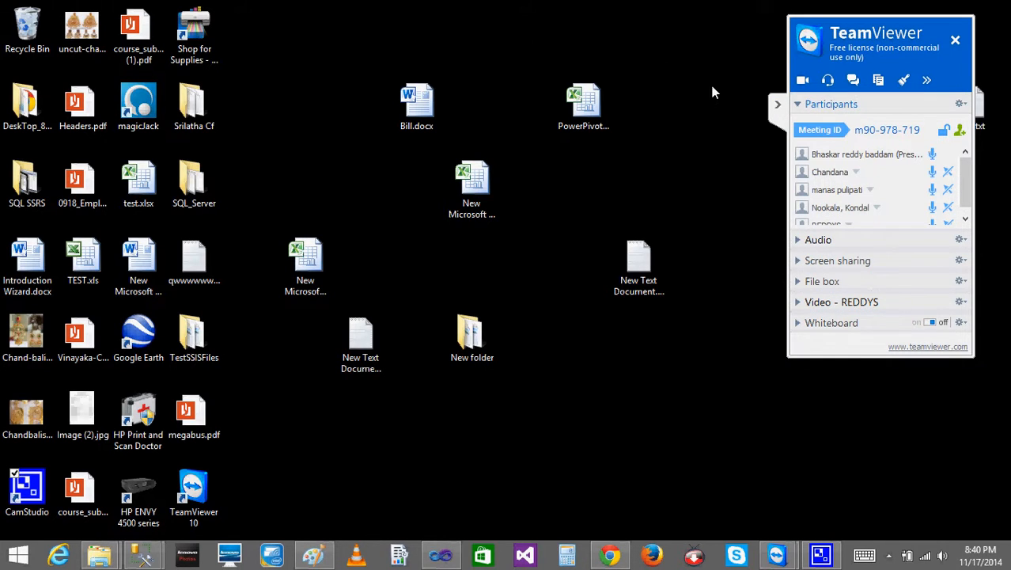
pyautogui.click(778, 106)
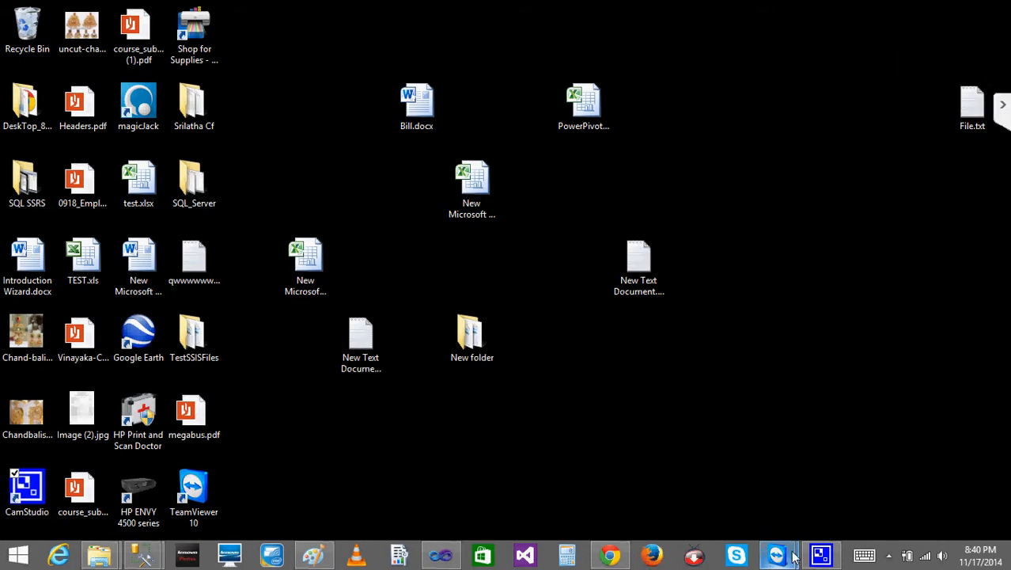
pyautogui.click(614, 557)
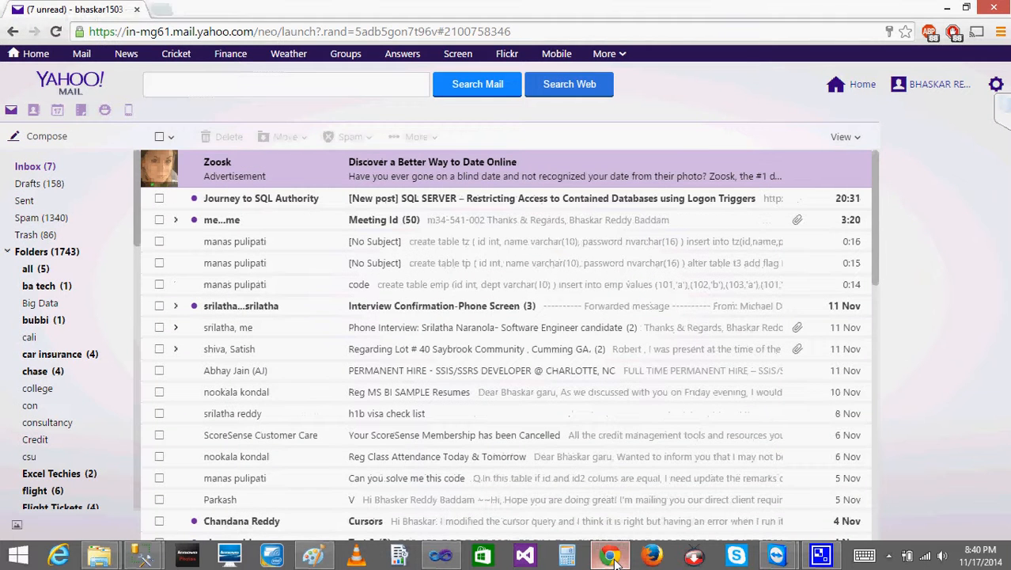
pyautogui.click(614, 557)
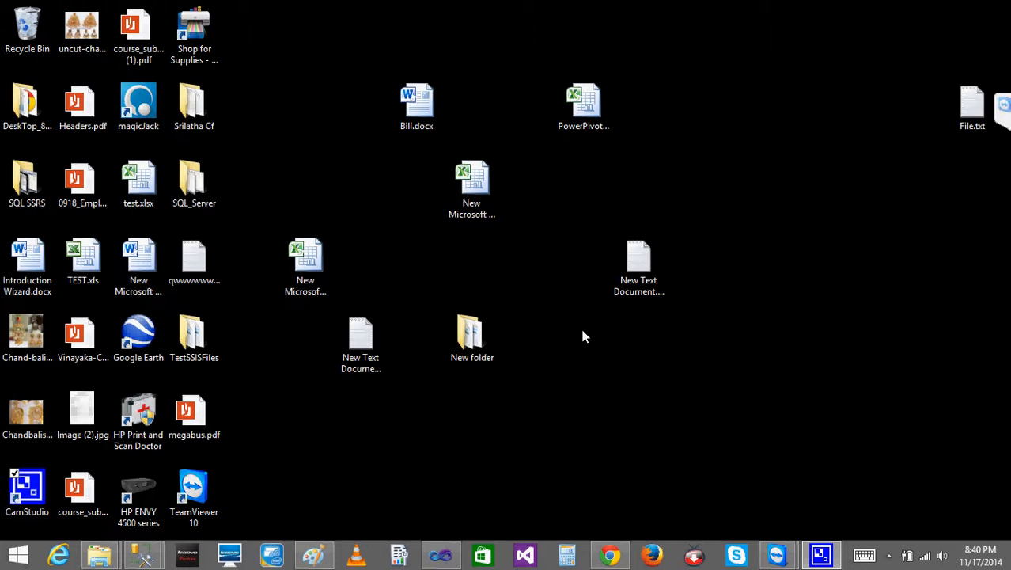
pyautogui.moveTo(440, 557)
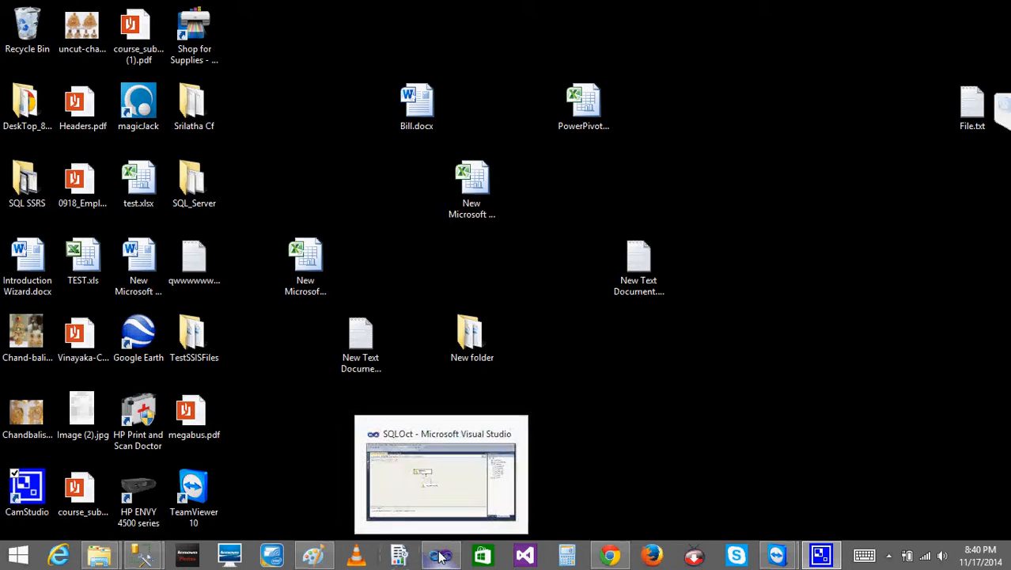
pyautogui.moveTo(436, 514)
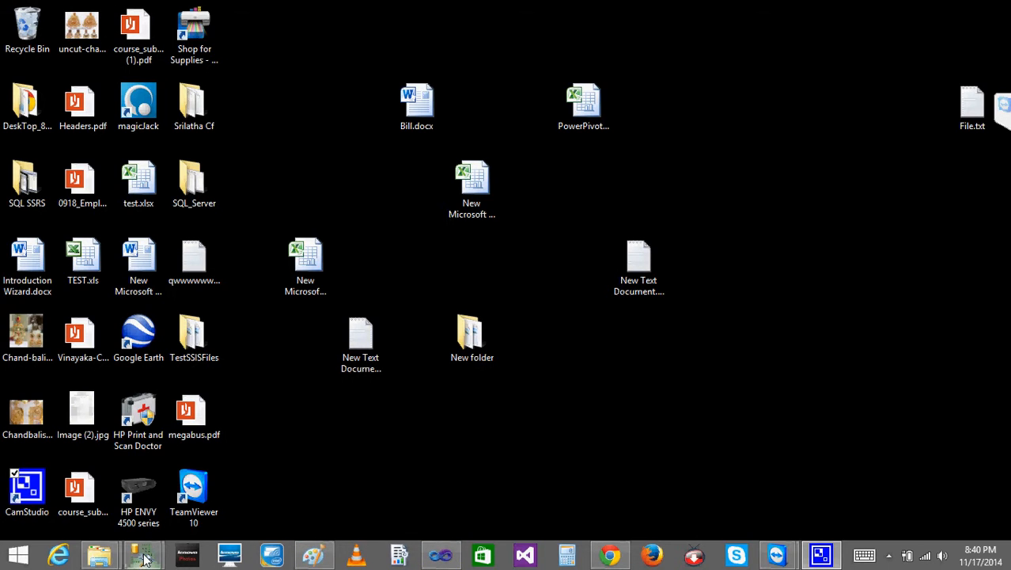
# Return to the Store_LastExtractDate query results in Management Studio, examine the Sales LastExtractDatetime, and collapse the Source database
pyautogui.moveTo(143, 557)
pyautogui.click(152, 490)
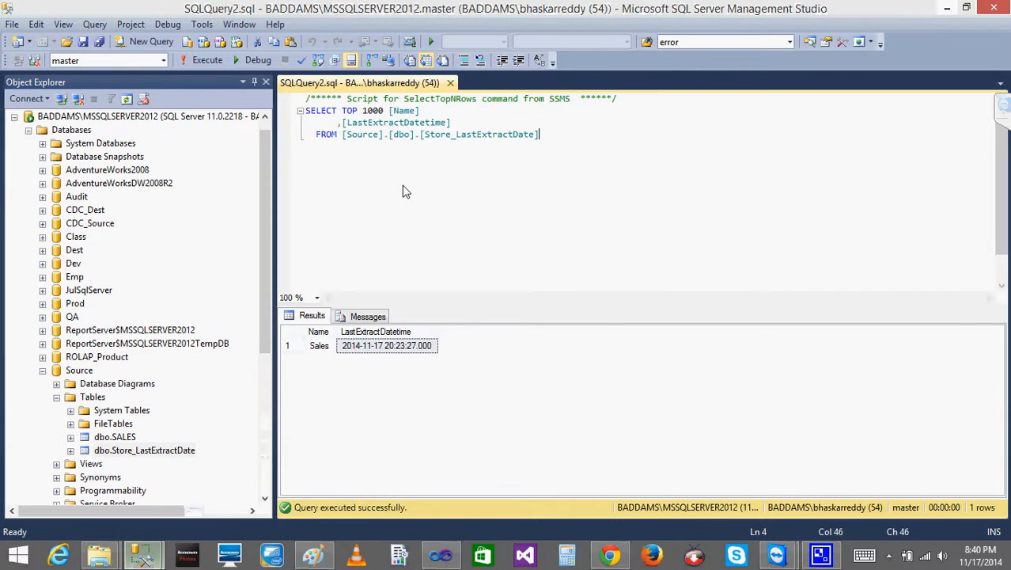
pyautogui.click(358, 346)
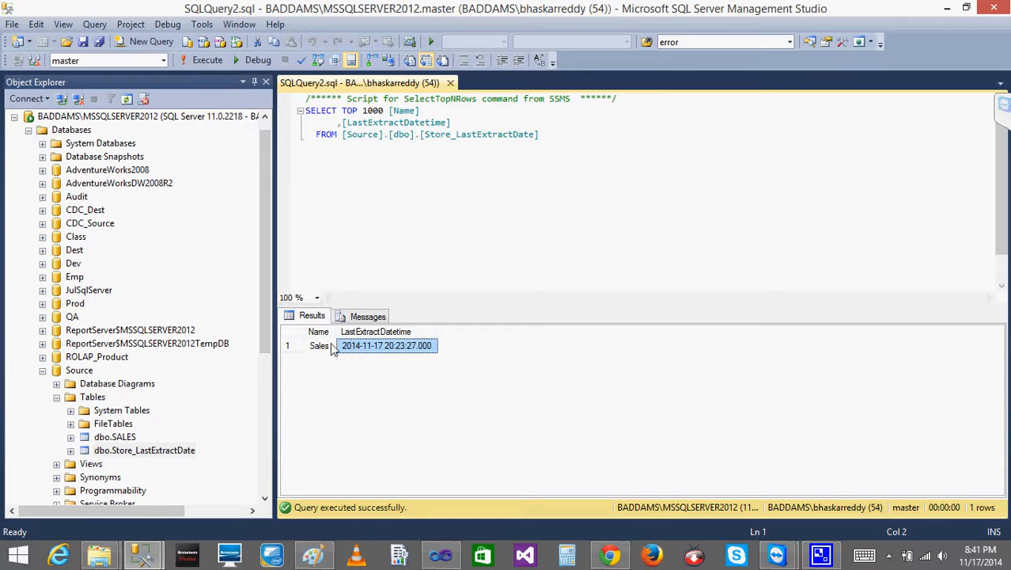
pyautogui.click(321, 351)
pyautogui.click(354, 353)
pyautogui.click(360, 451)
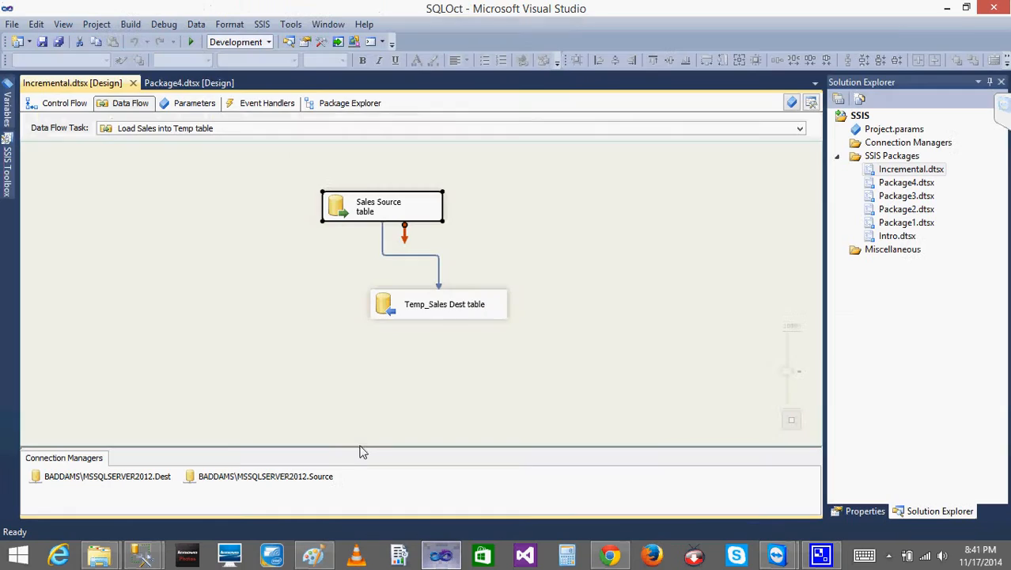
pyautogui.click(443, 556)
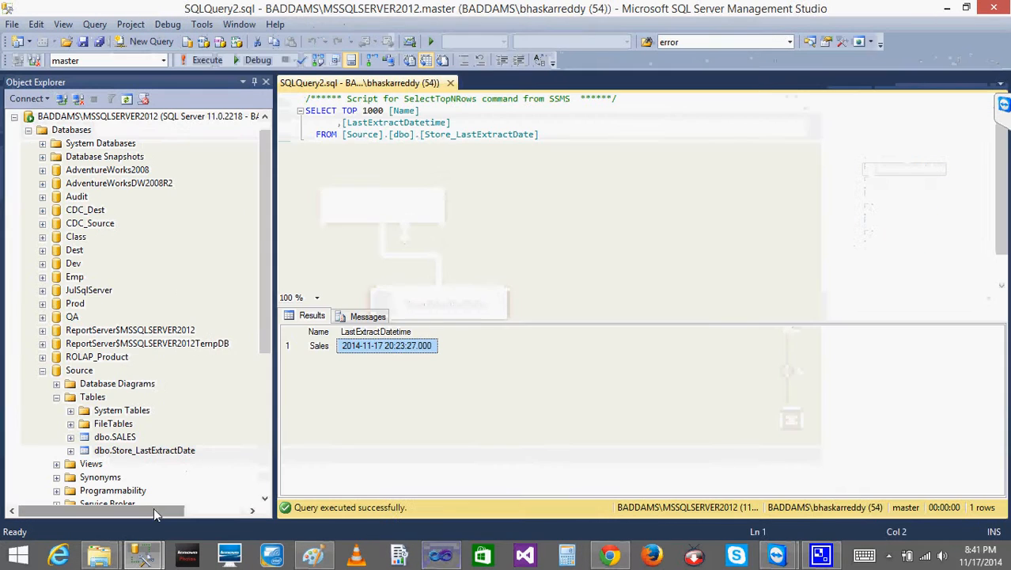
pyautogui.click(42, 371)
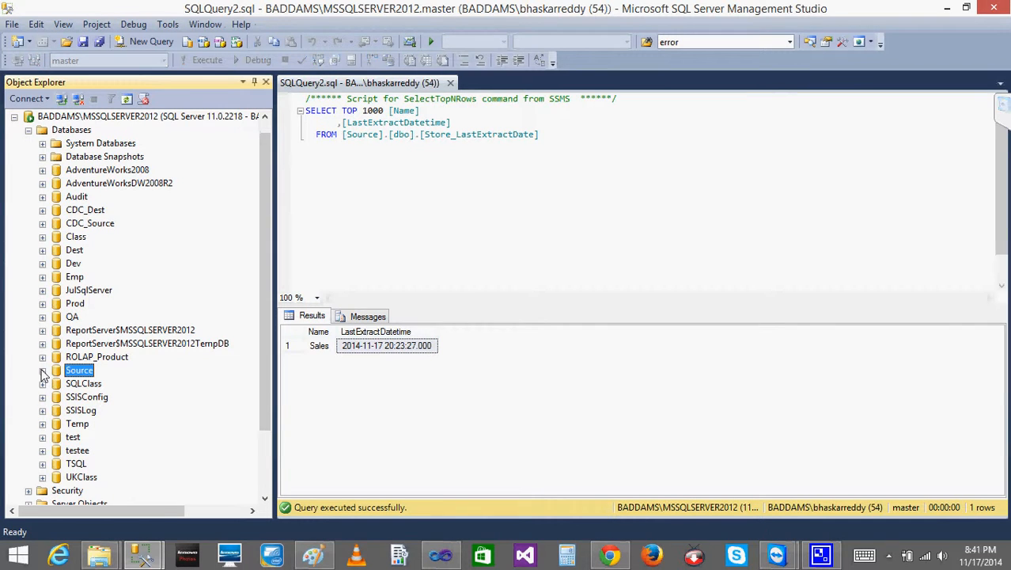
pyautogui.click(365, 345)
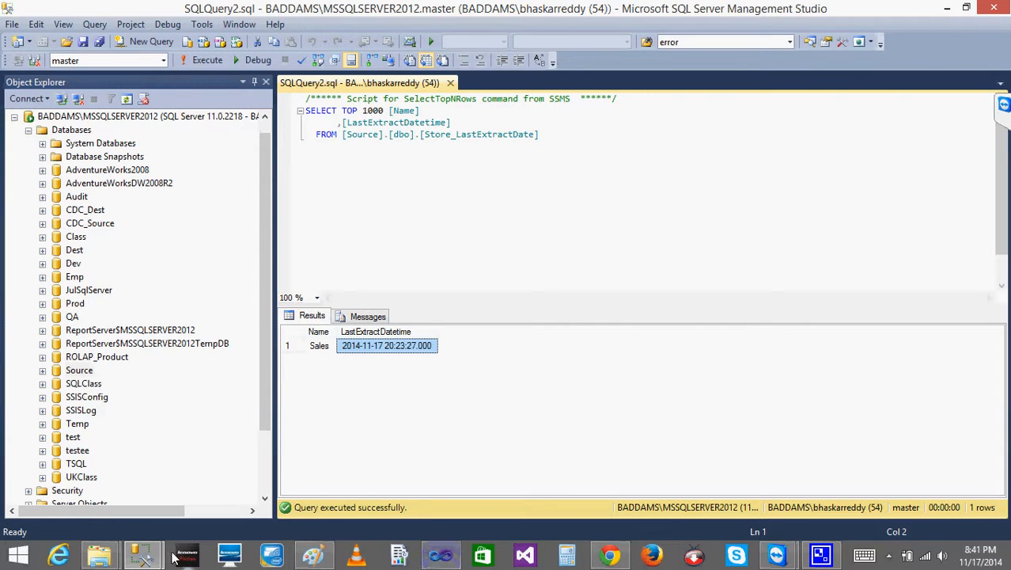
# Refresh the Job Activity Monitor, check the load sales incremental job's last run, outcome and next run, and close the monitor
pyautogui.moveTo(146, 556)
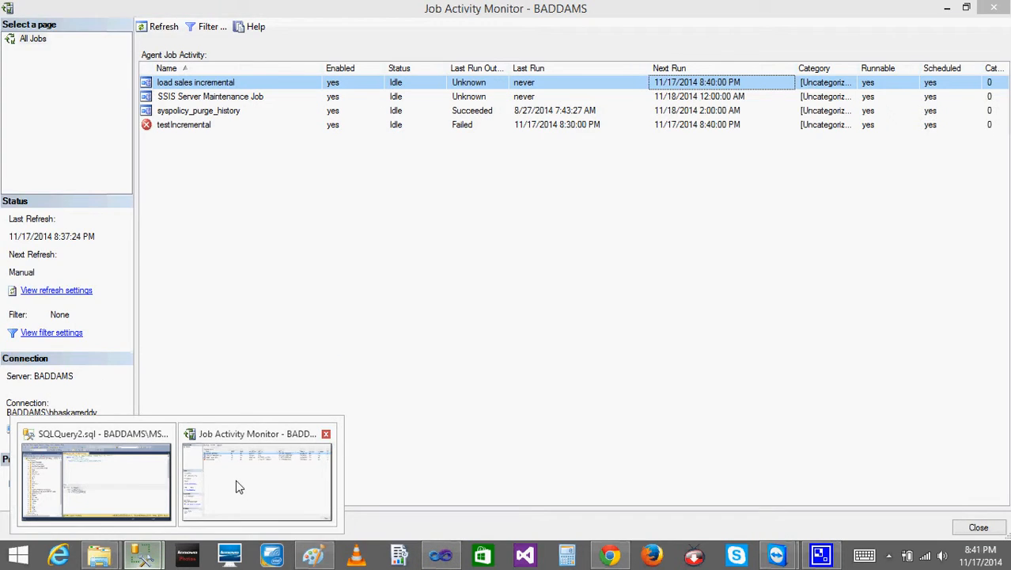
pyautogui.click(239, 486)
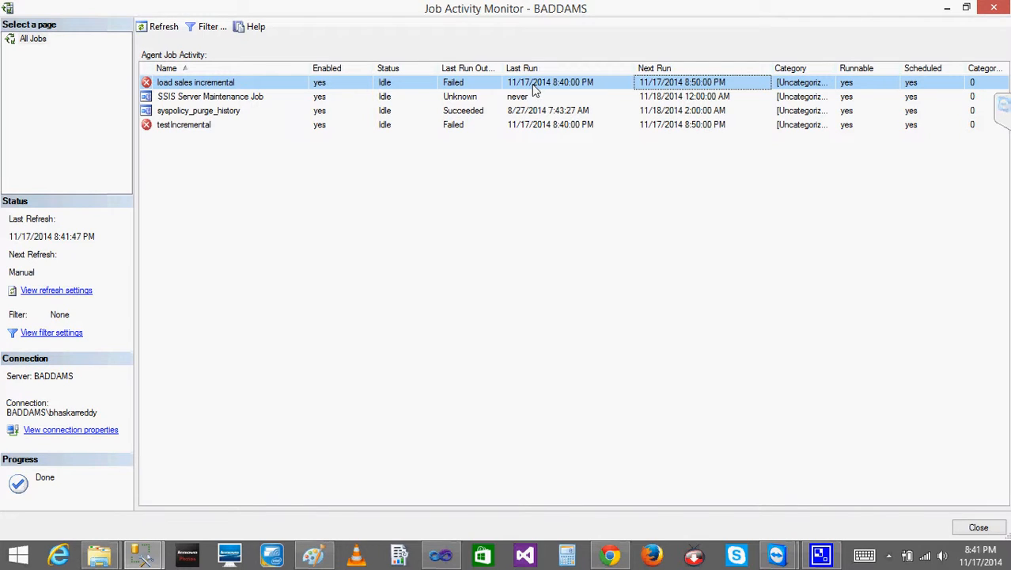
pyautogui.click(560, 87)
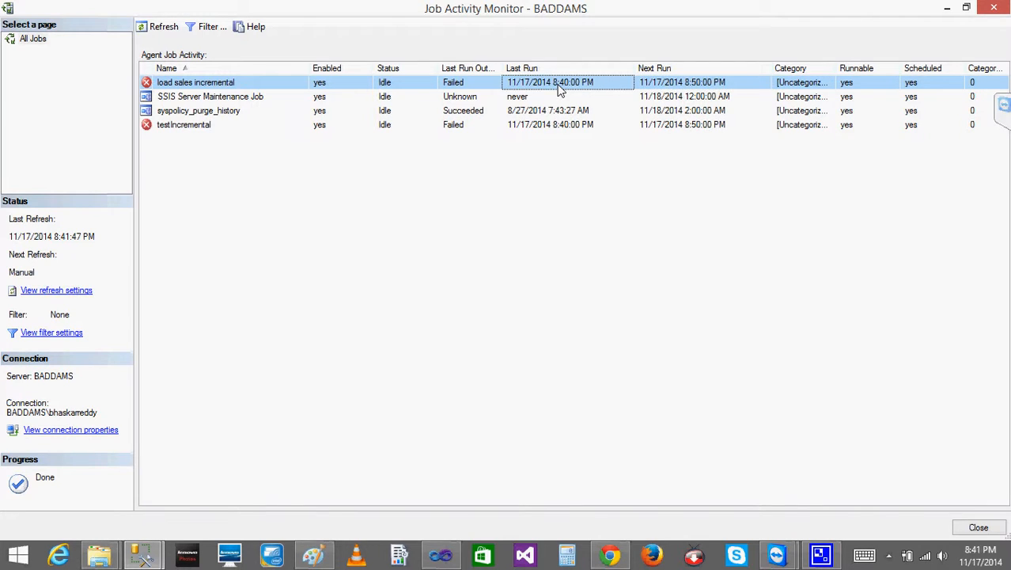
pyautogui.click(663, 87)
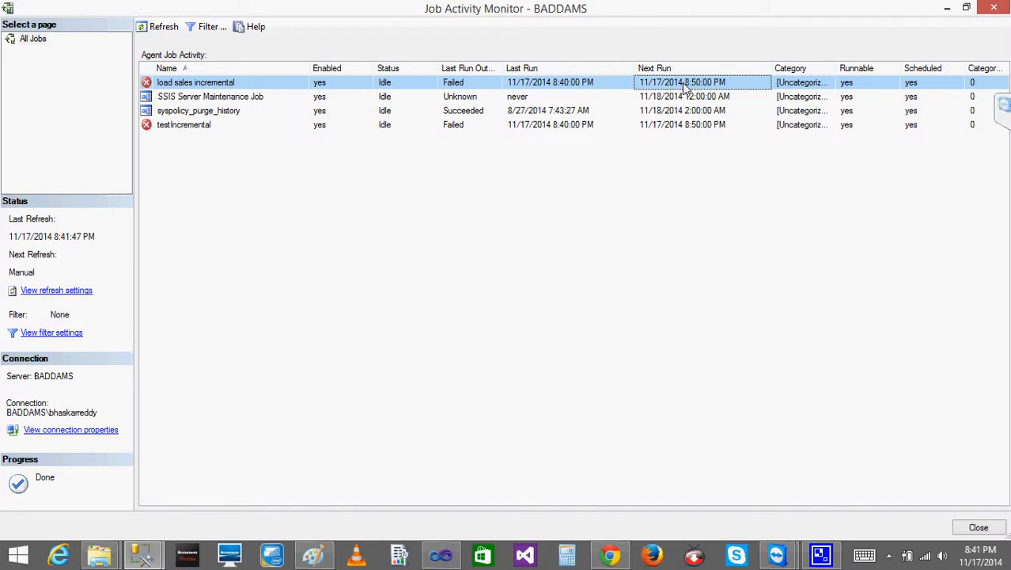
pyautogui.click(568, 83)
pyautogui.click(245, 86)
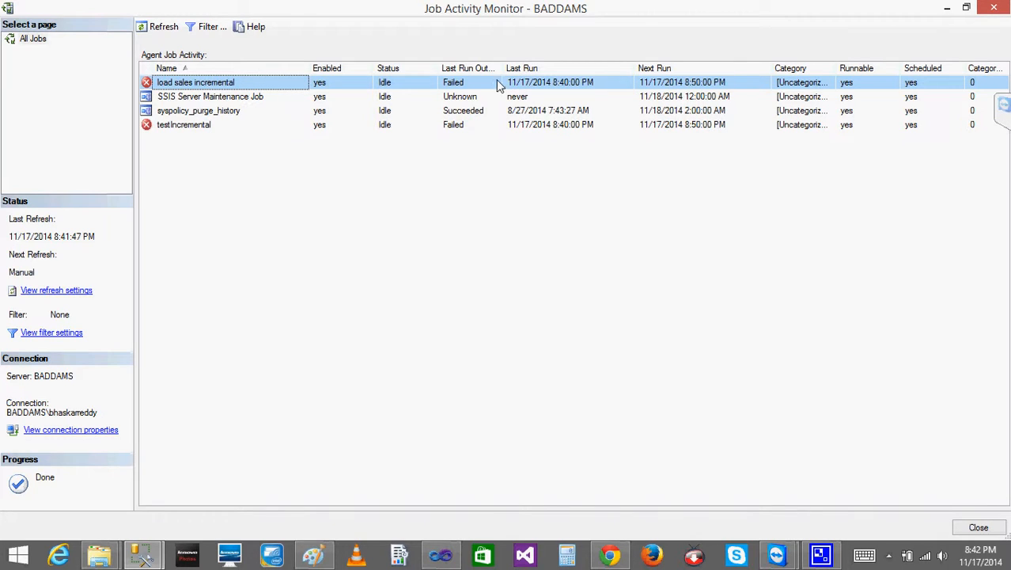
pyautogui.click(462, 84)
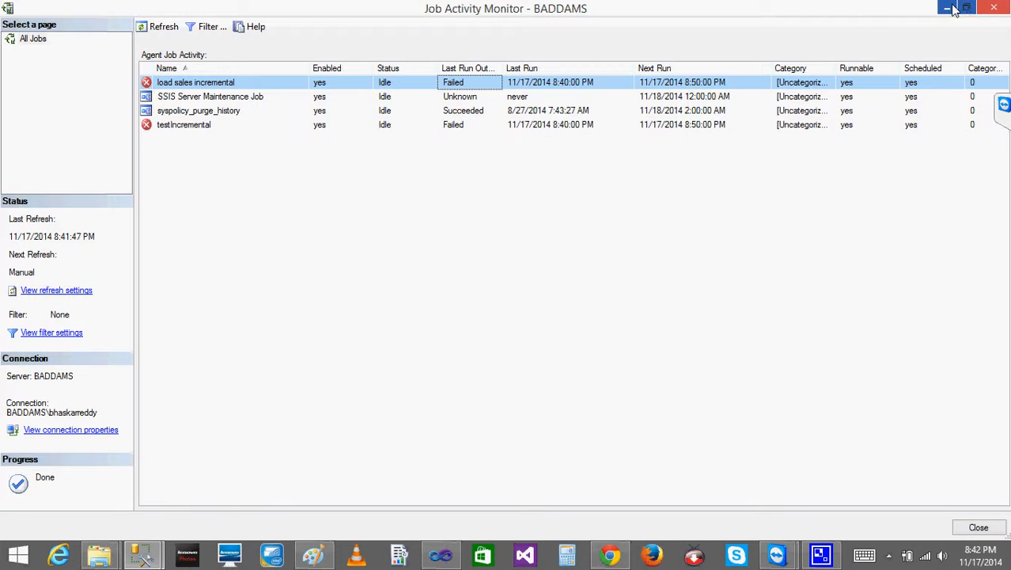
pyautogui.moveTo(1005, 8)
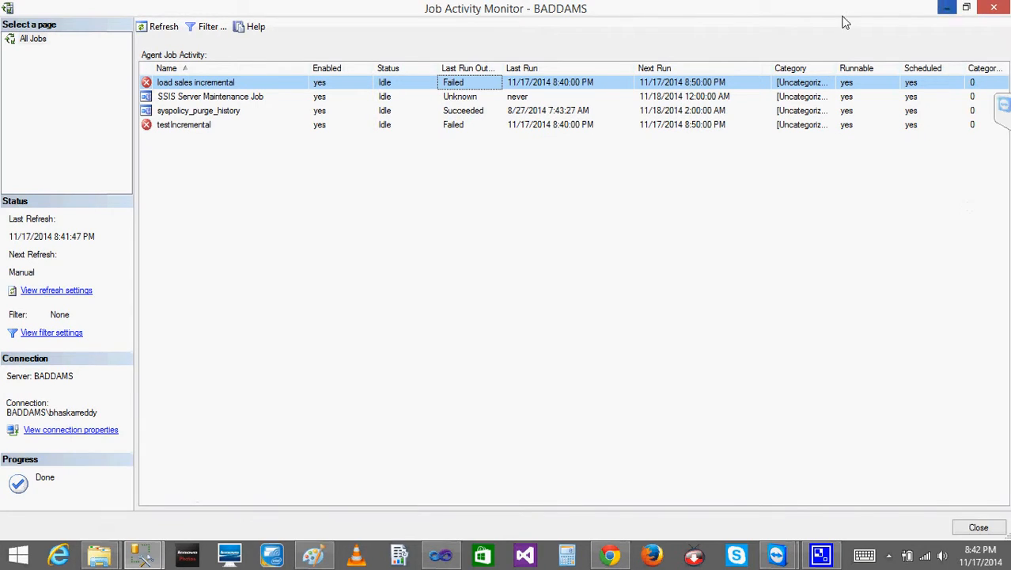
pyautogui.click(995, 8)
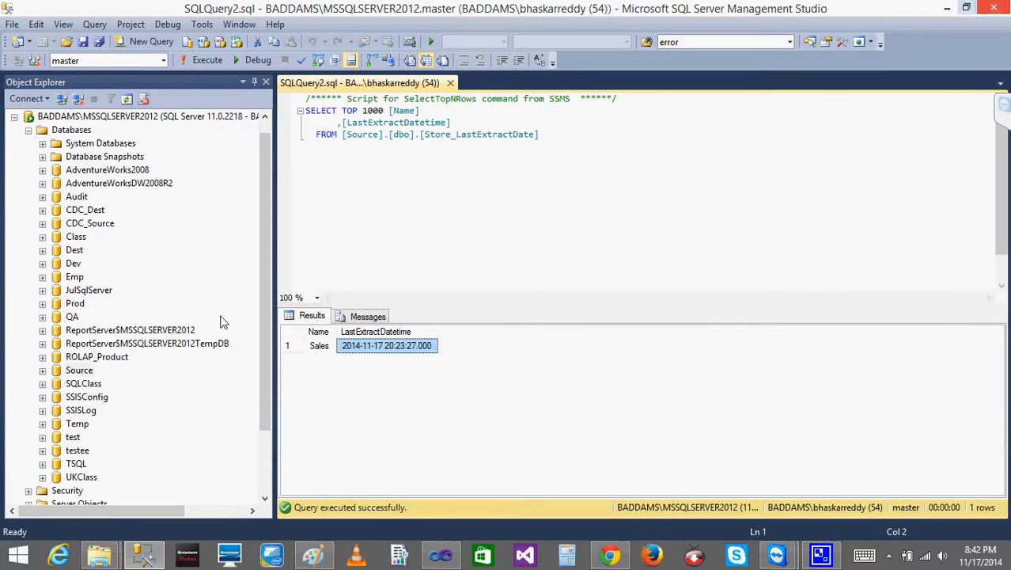
# Collapse the MSSQLSERVER2012 instance, expand the default instance, and open the history of its load sales incremental job
pyautogui.click(27, 130)
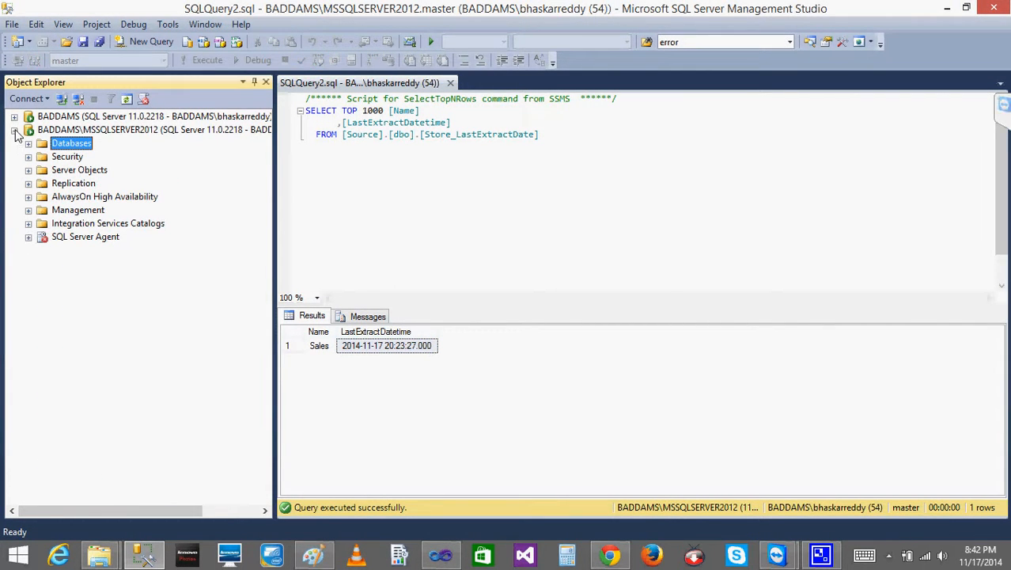
pyautogui.click(14, 130)
pyautogui.click(14, 117)
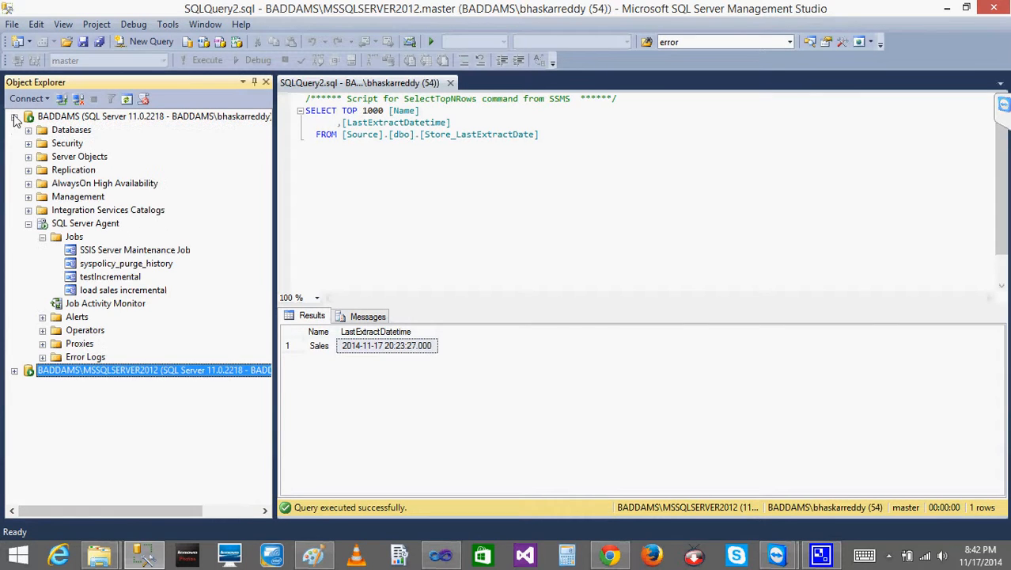
pyautogui.rightClick(106, 291)
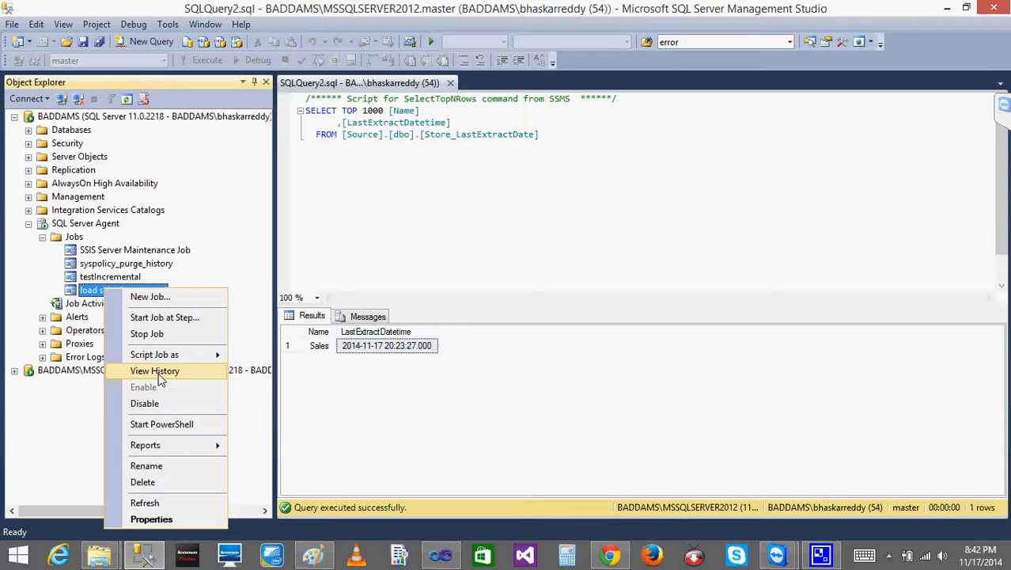
pyautogui.click(157, 371)
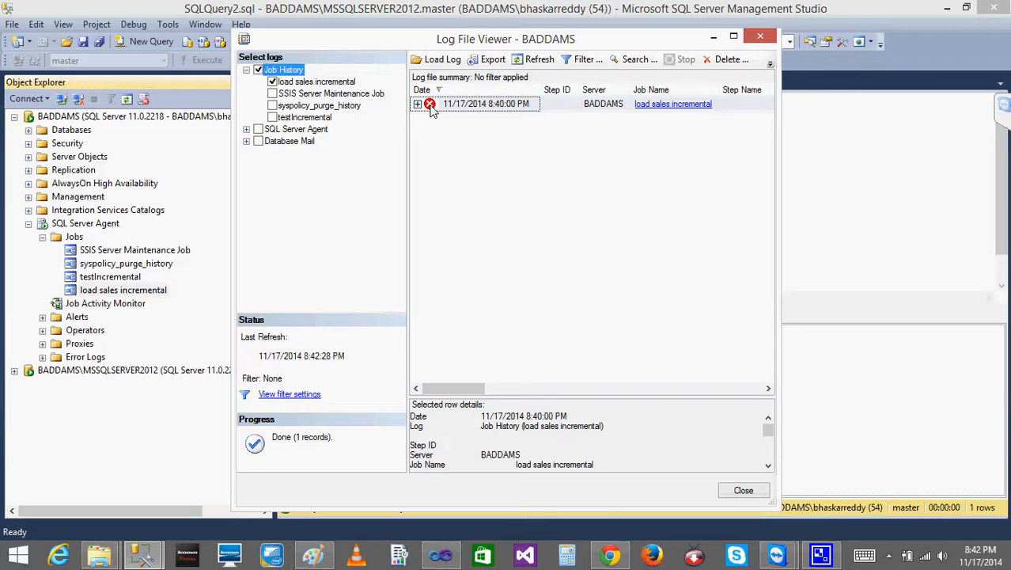
# Expand the failed load sales incremental run, read step 1's full error message in the row details, and close the Log File Viewer
pyautogui.click(418, 104)
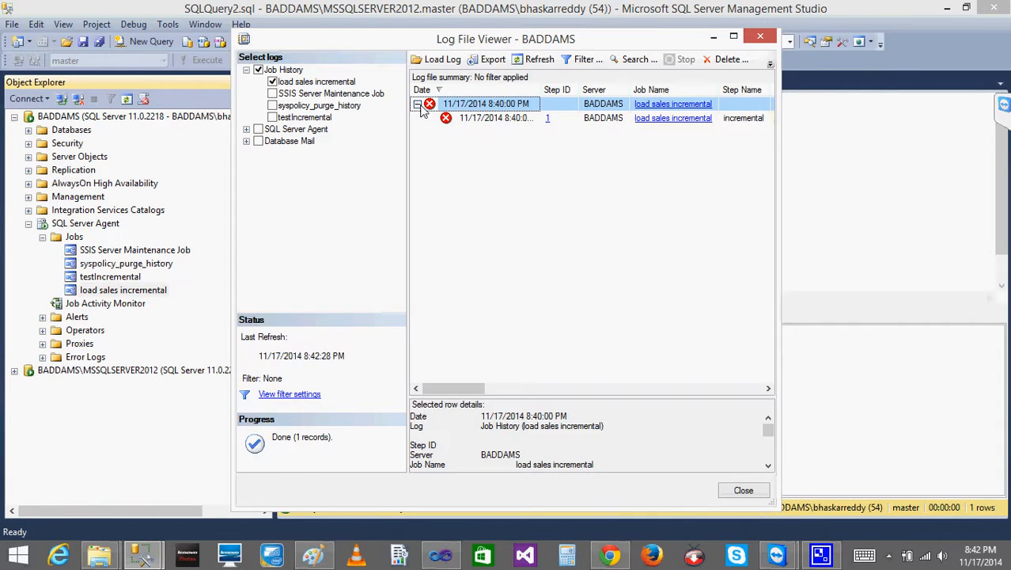
pyautogui.click(496, 119)
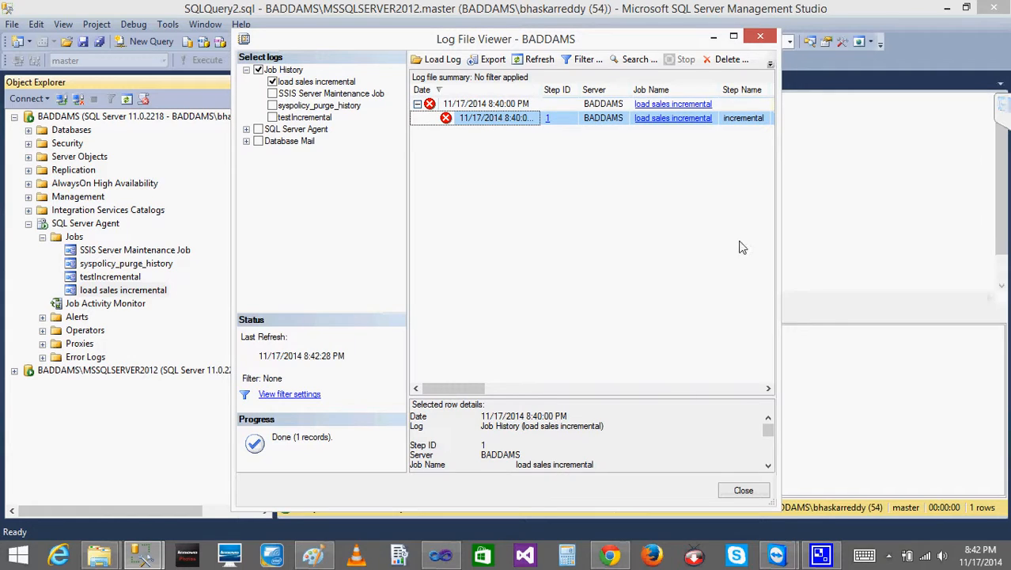
pyautogui.click(767, 465)
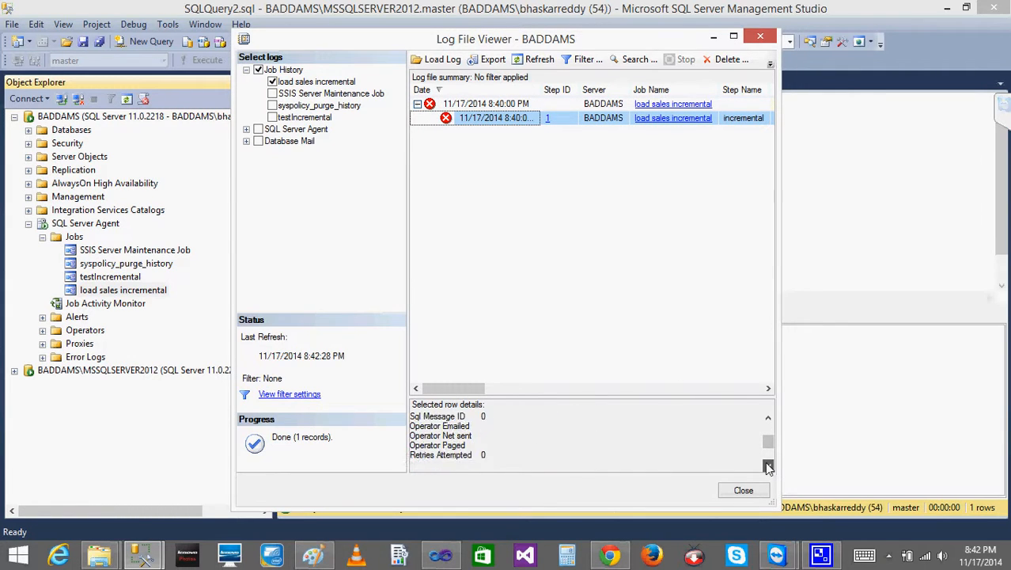
pyautogui.click(767, 466)
pyautogui.click(767, 465)
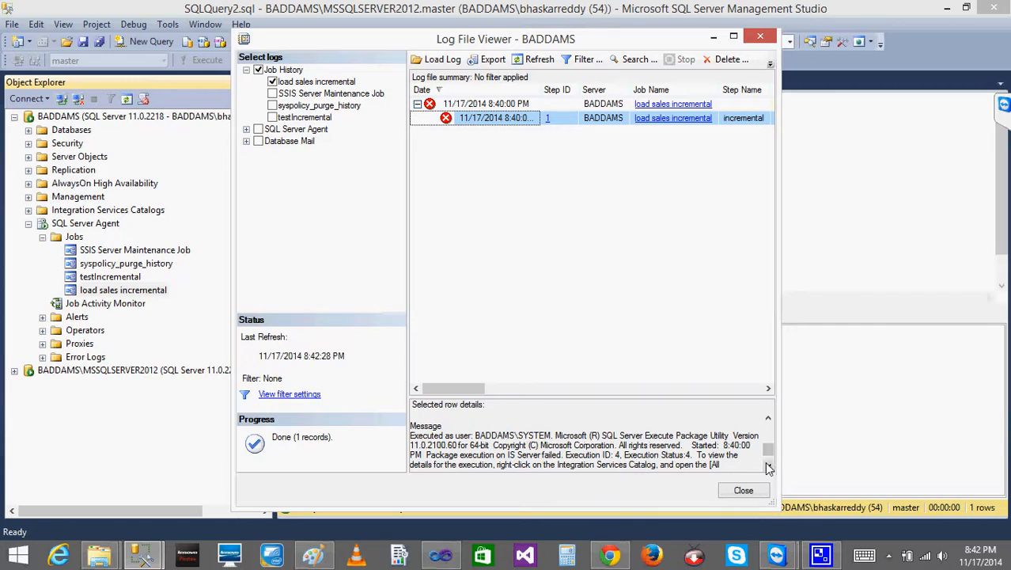
pyautogui.click(767, 465)
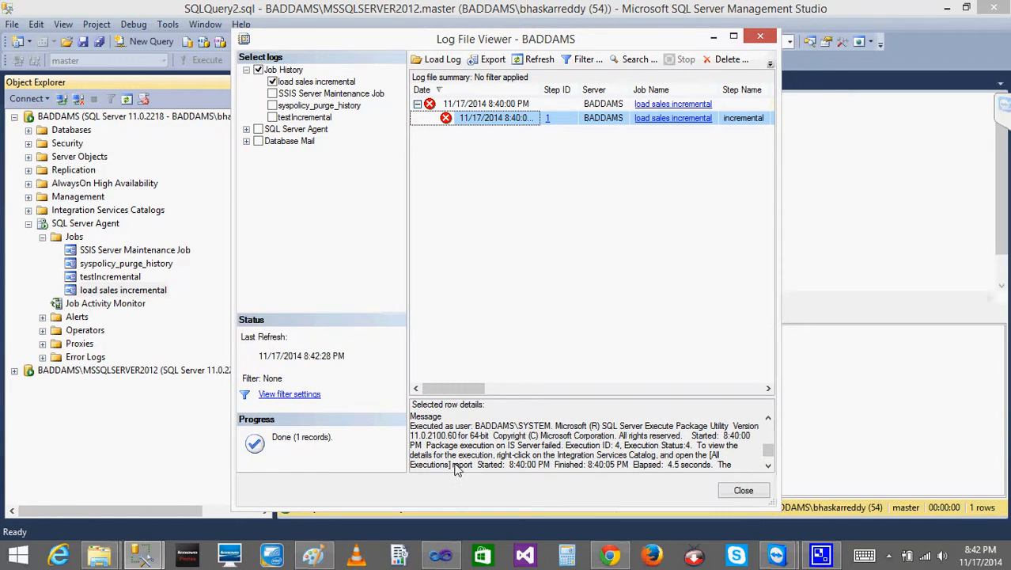
pyautogui.click(767, 467)
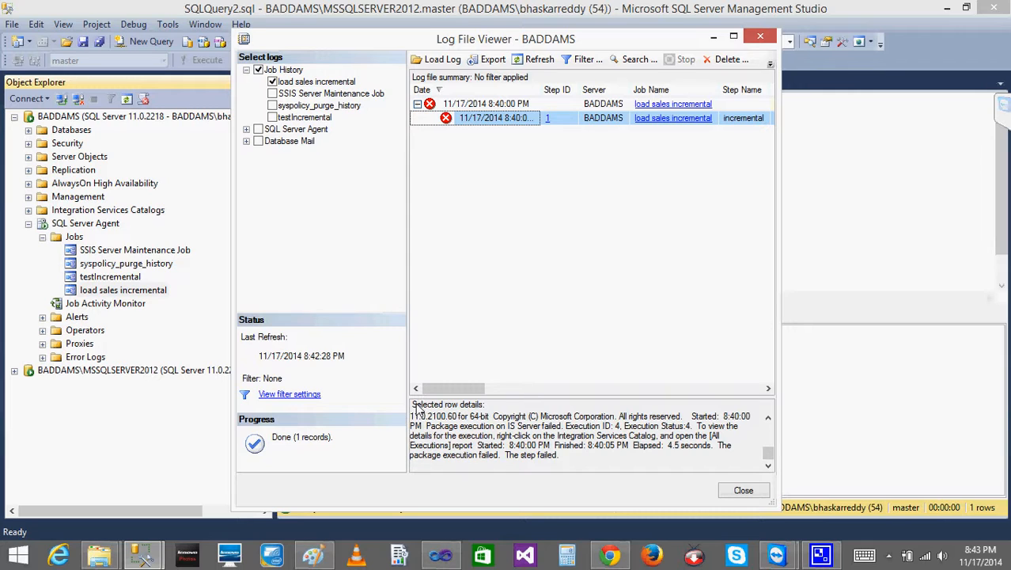
pyautogui.click(627, 114)
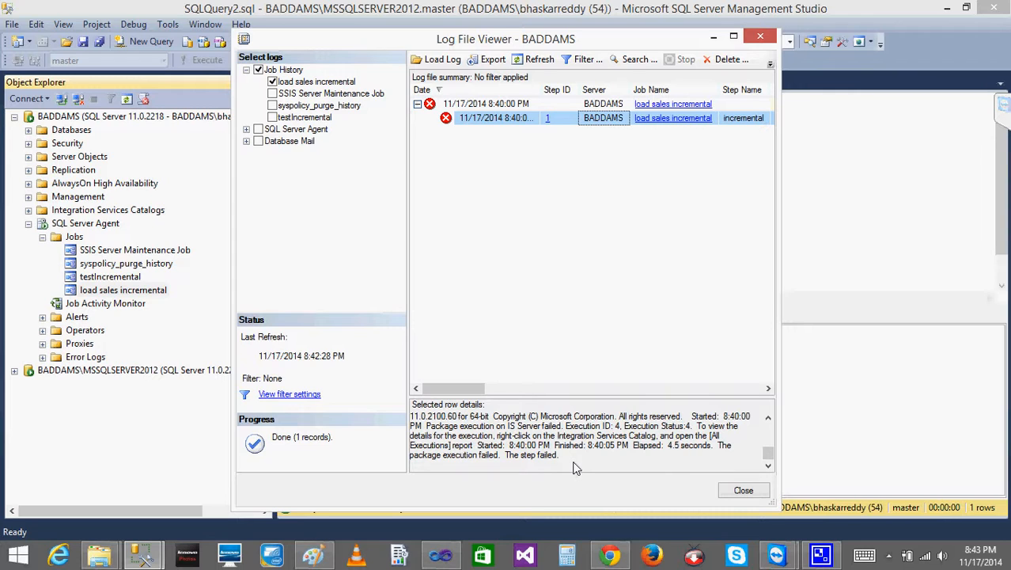
pyautogui.moveTo(558, 461); pyautogui.dragTo(400, 425)
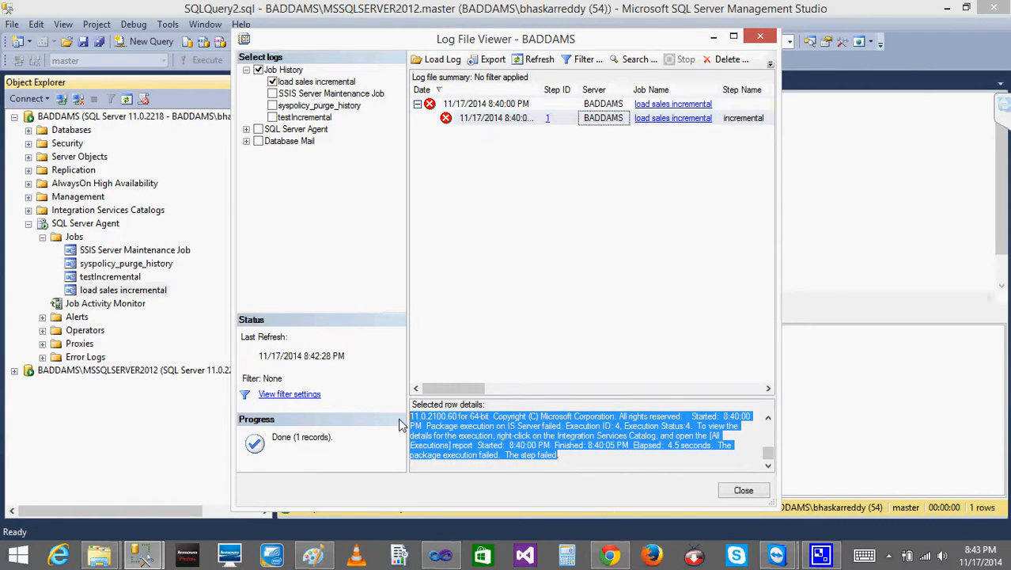
pyautogui.click(760, 36)
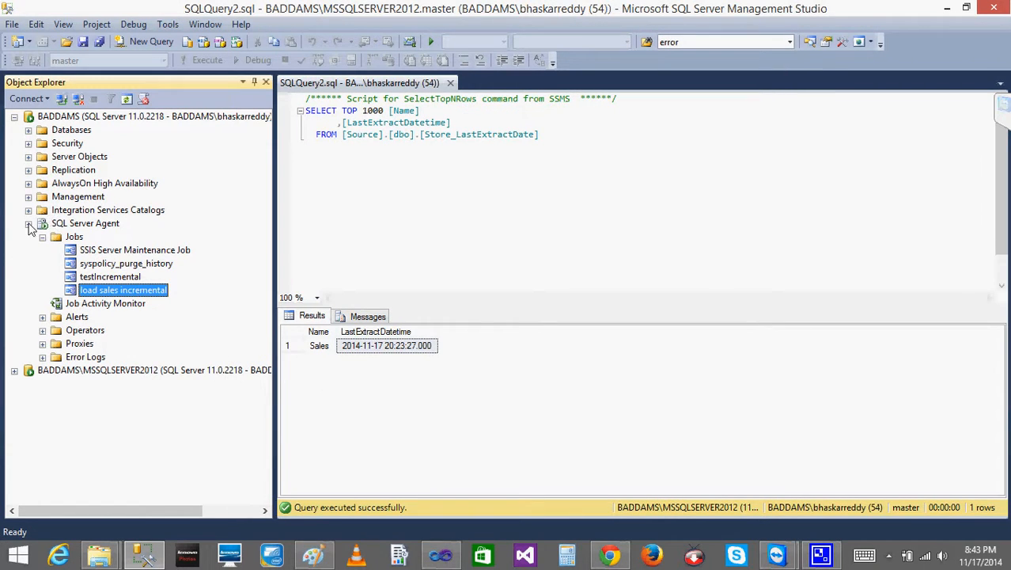
# Collapse SQL Server Agent, expand Integration Services Catalogs down to the SSIS project's packages, and open the All Executions report for Incremental.dtsx
pyautogui.click(29, 223)
pyautogui.click(28, 209)
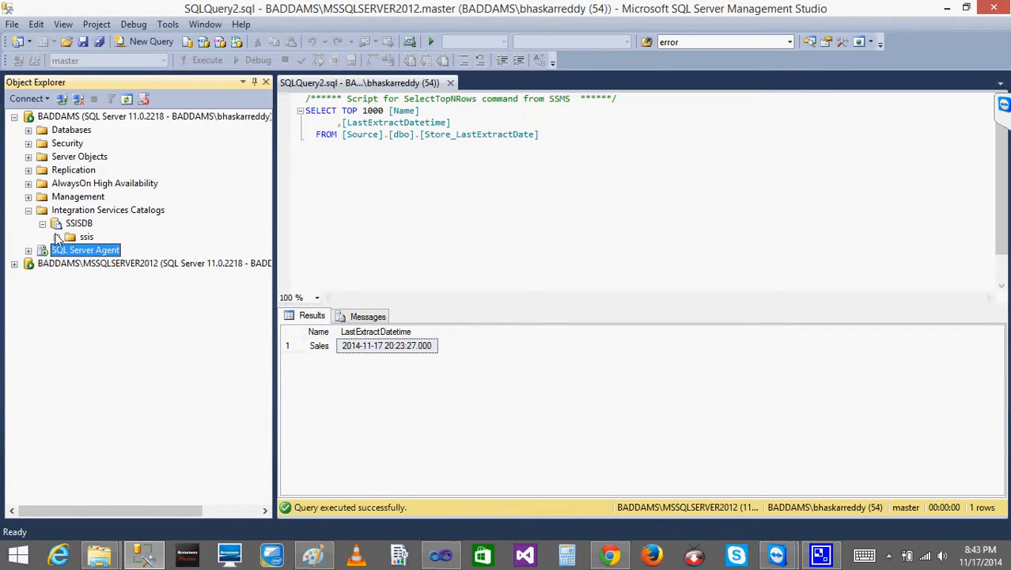
pyautogui.click(56, 237)
pyautogui.click(70, 250)
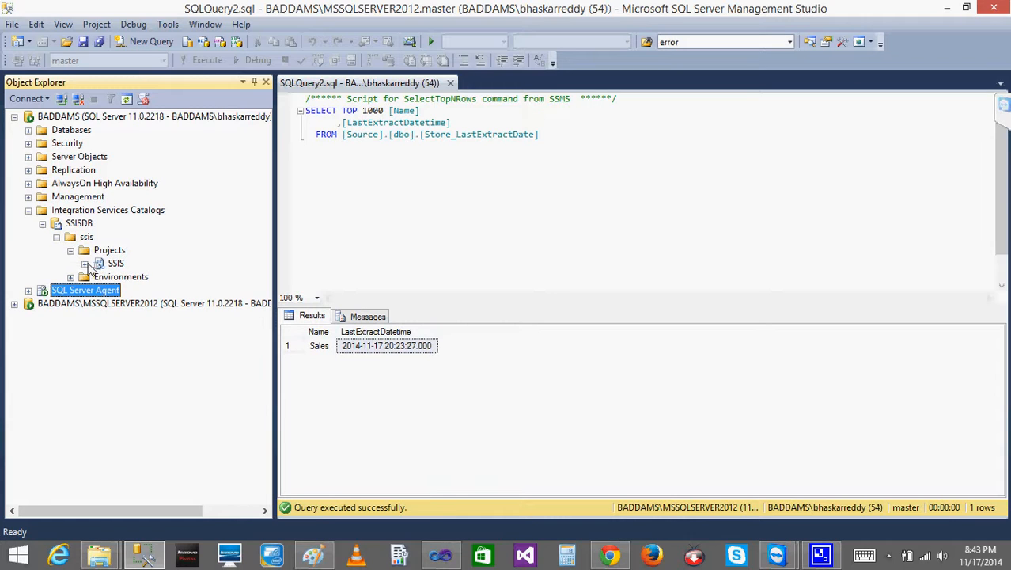
pyautogui.click(85, 263)
pyautogui.click(144, 292)
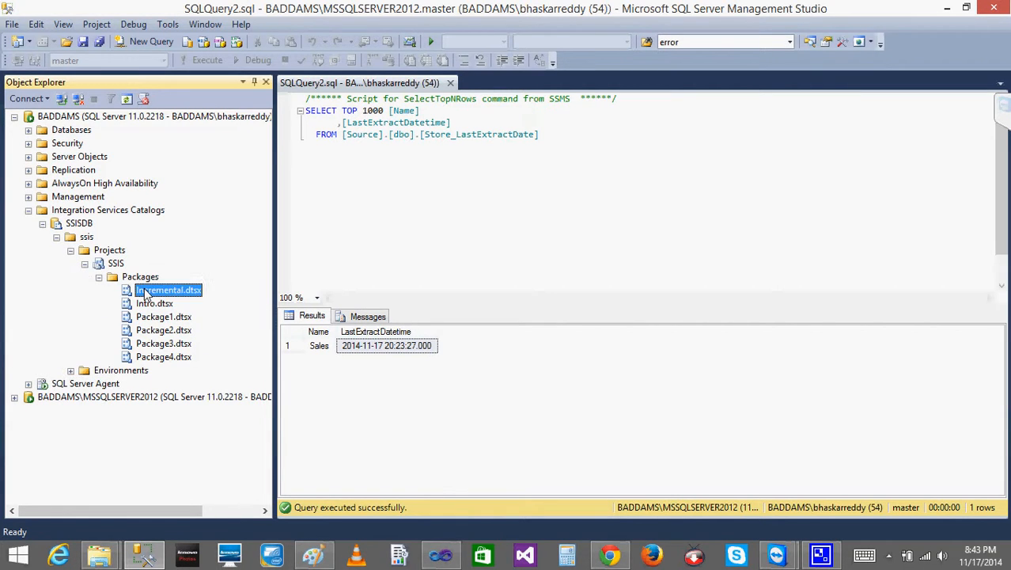
pyautogui.rightClick(144, 293)
pyautogui.moveTo(209, 374)
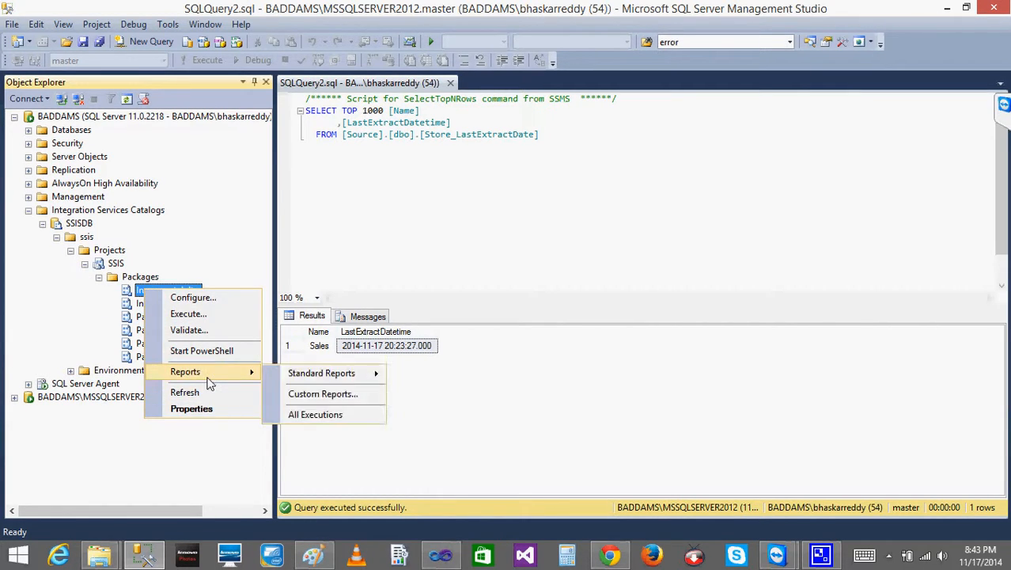
pyautogui.moveTo(300, 383)
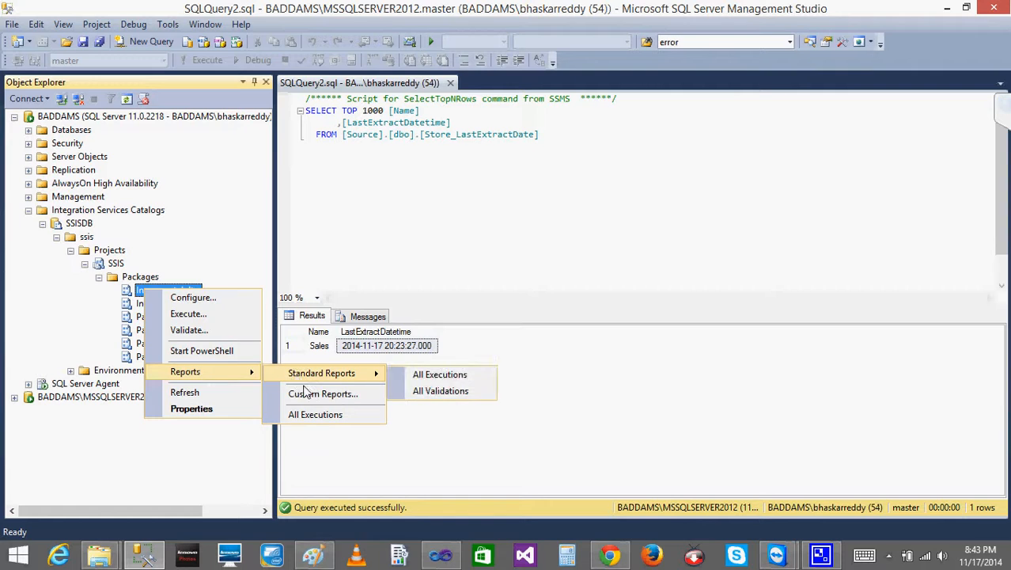
pyautogui.click(419, 380)
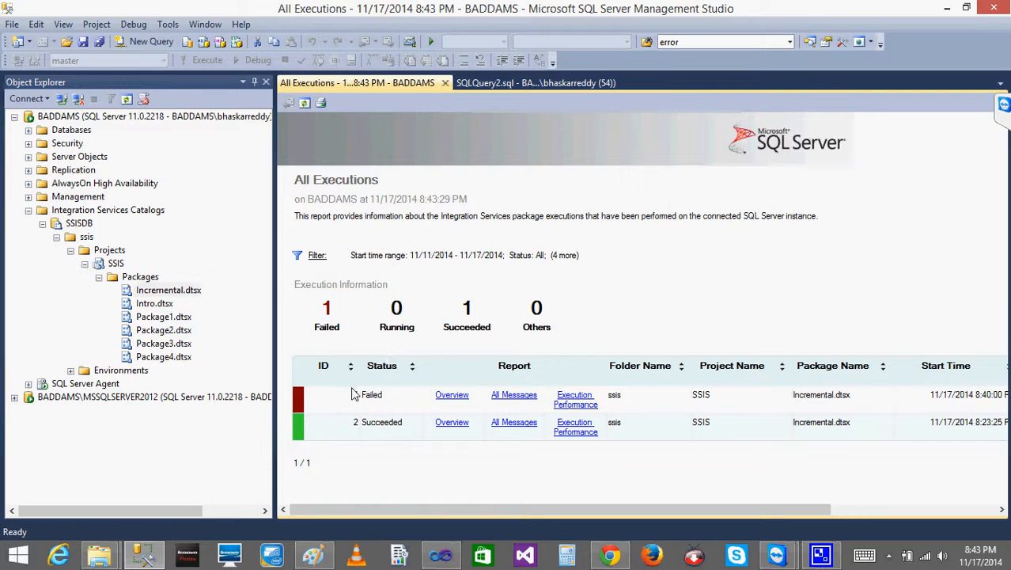
# Open the failed execution's Overview report and review its execution information and parameters used
pyautogui.click(450, 395)
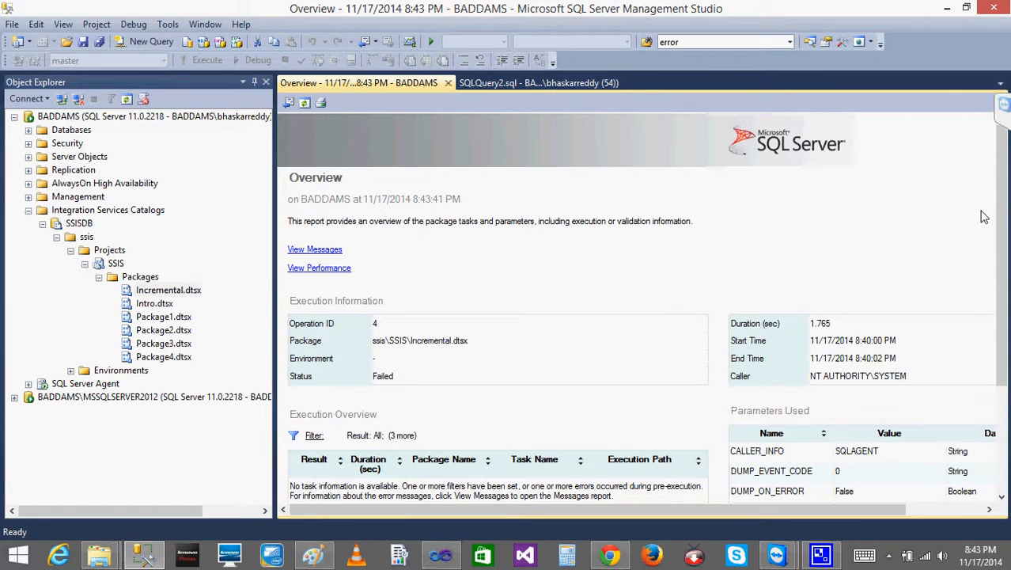
pyautogui.moveTo(1005, 218); pyautogui.dragTo(1007, 318)
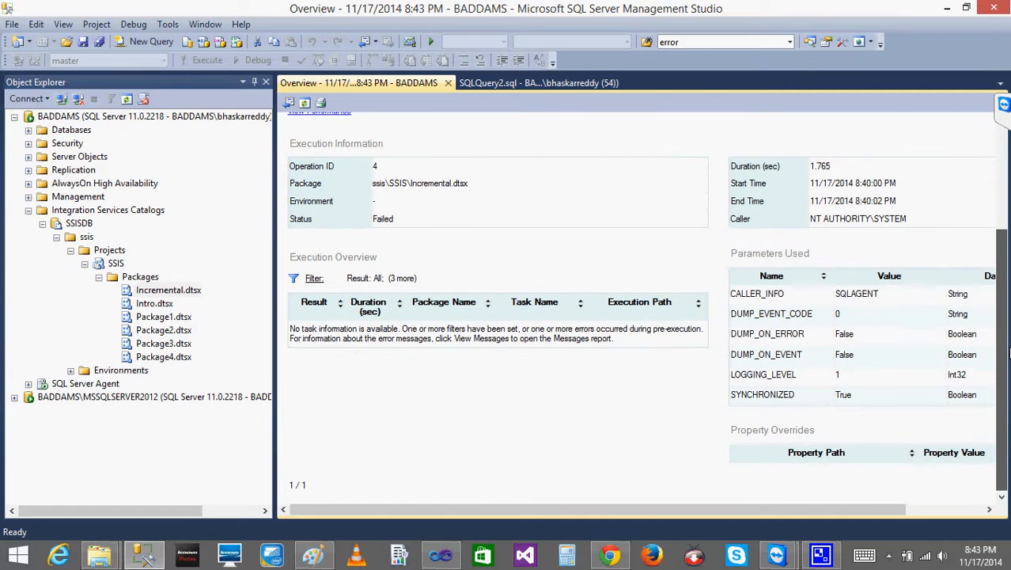
pyautogui.moveTo(1007, 318); pyautogui.dragTo(1007, 281)
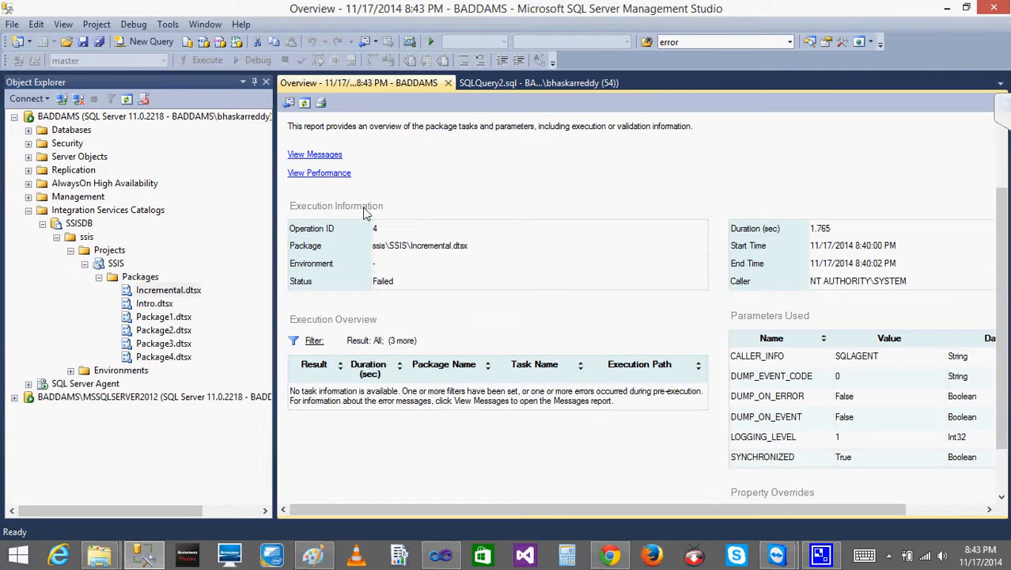
# View the failed execution's messages, read through its error messages, and close the report
pyautogui.click(308, 156)
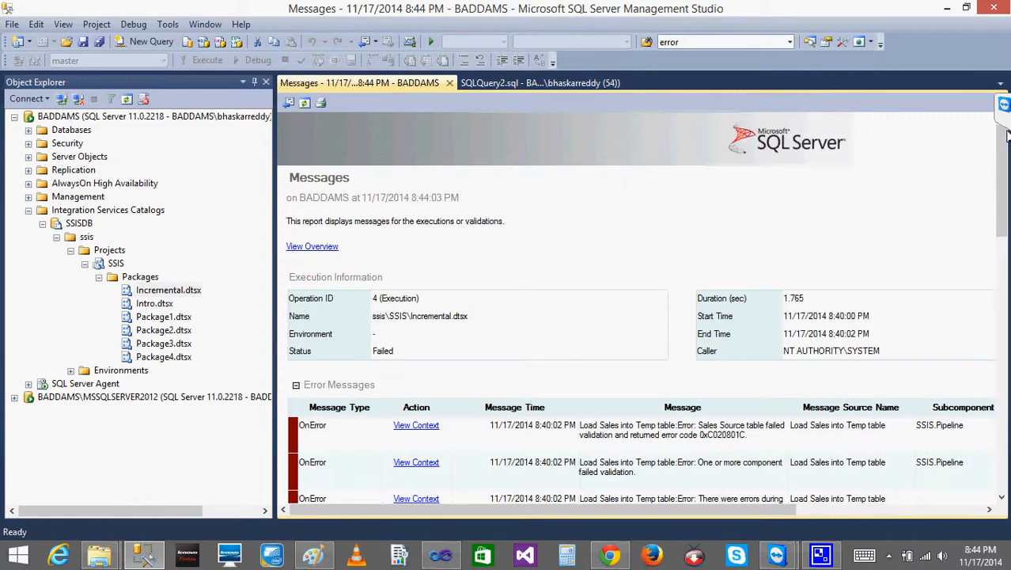
pyautogui.moveTo(1007, 136); pyautogui.dragTo(1006, 218)
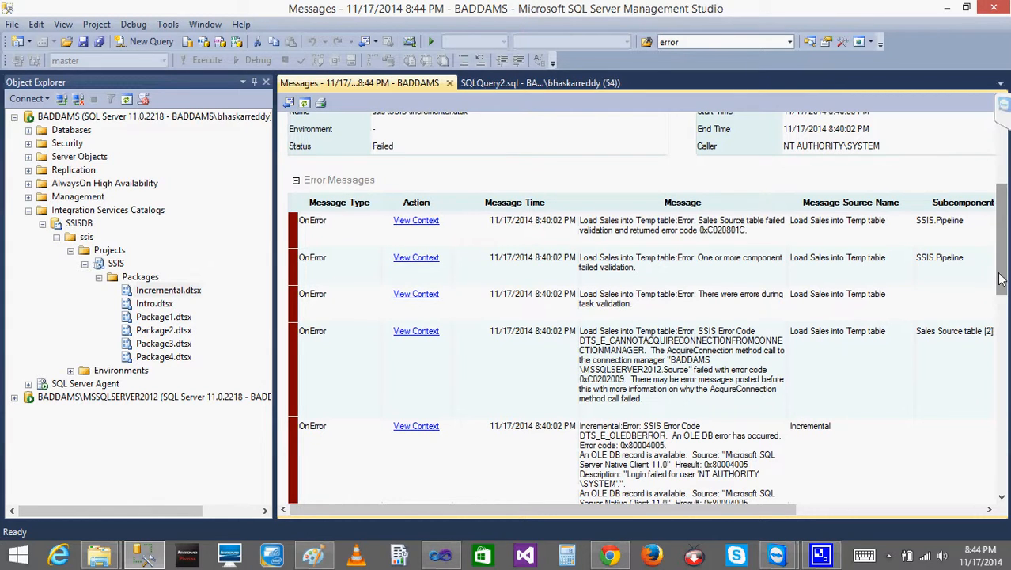
pyautogui.moveTo(1001, 278); pyautogui.dragTo(1000, 299)
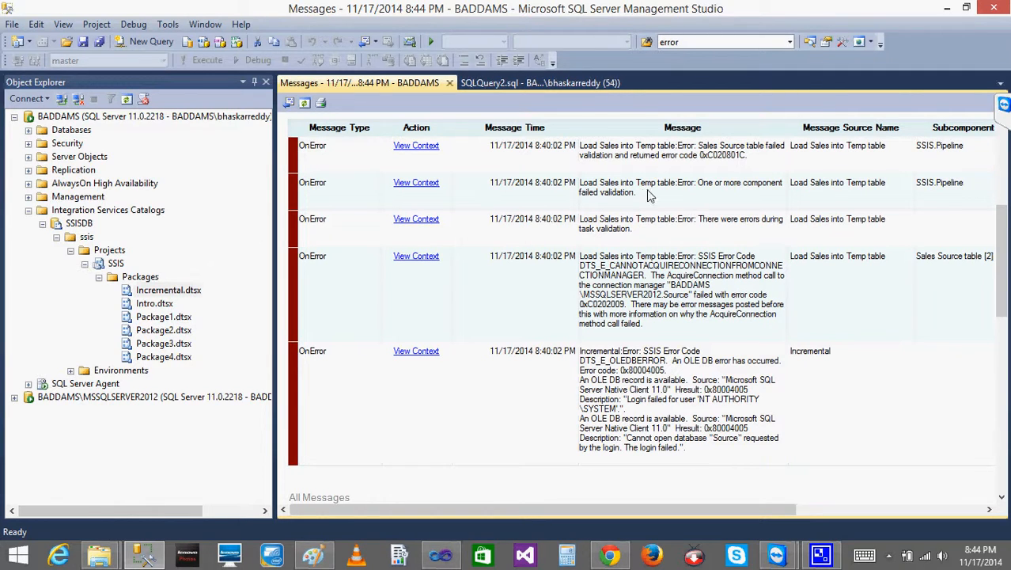
pyautogui.click(449, 82)
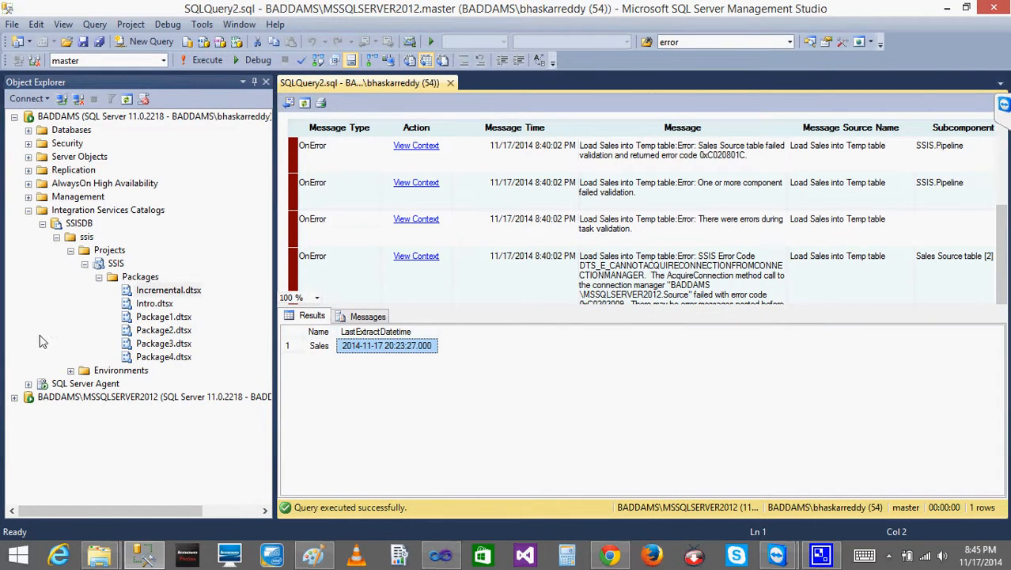
# Reopen the All Executions report for Incremental.dtsx and open the Overview of the succeeded execution
pyautogui.rightClick(163, 292)
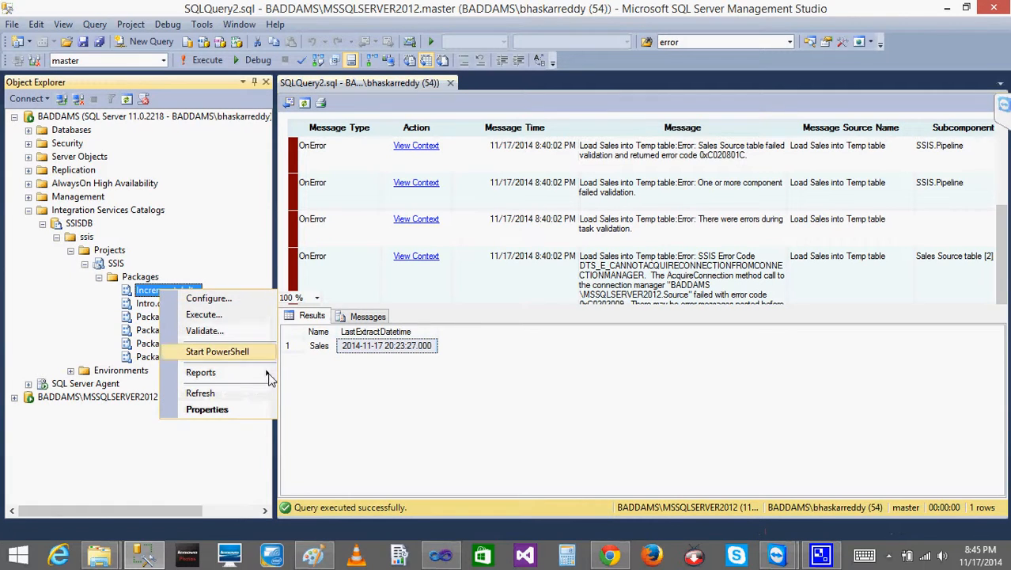
pyautogui.moveTo(258, 379)
pyautogui.moveTo(341, 374)
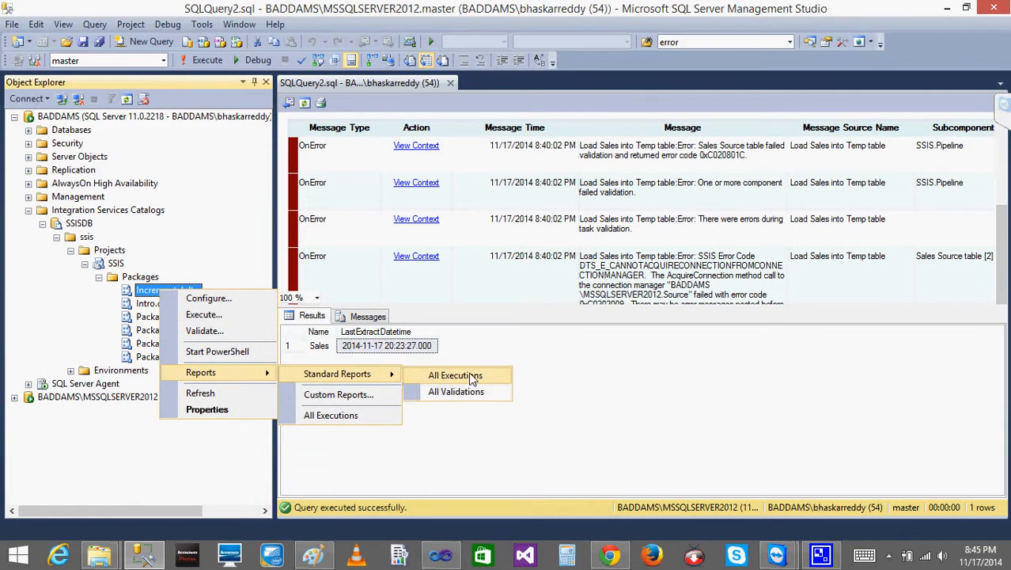
pyautogui.click(469, 380)
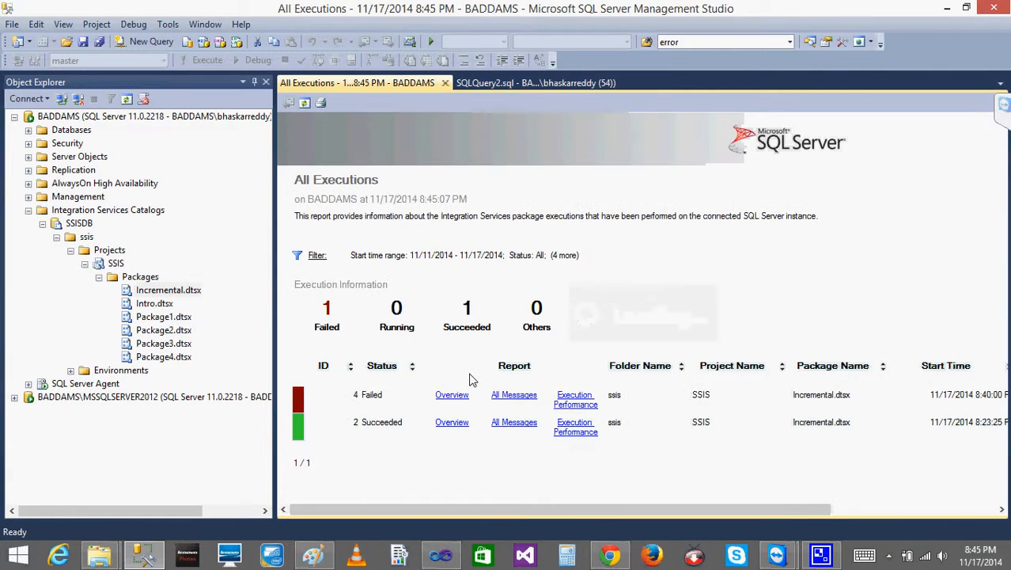
pyautogui.click(453, 423)
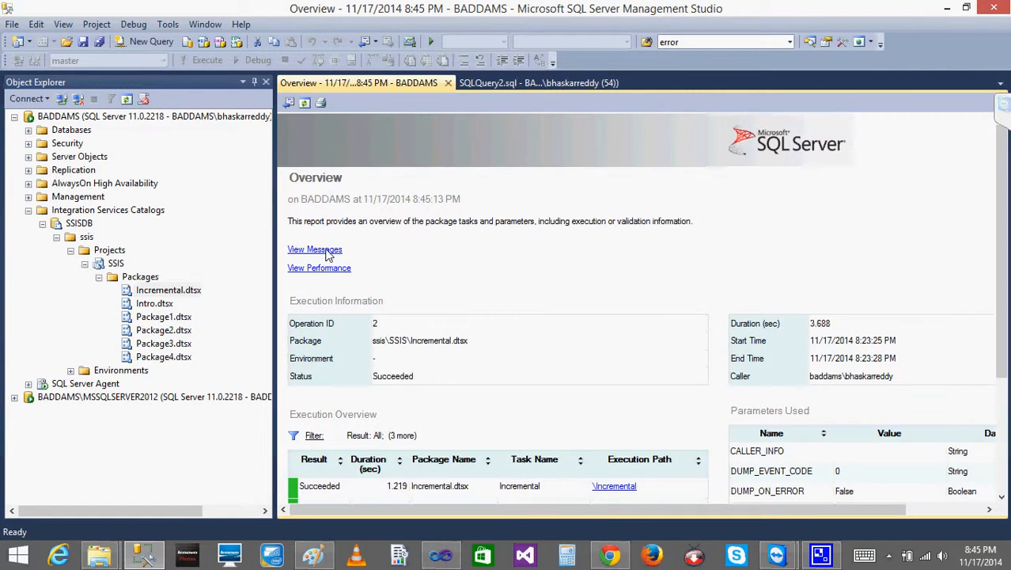
# View the succeeded execution's messages and examine the log entries and the caller account
pyautogui.click(314, 250)
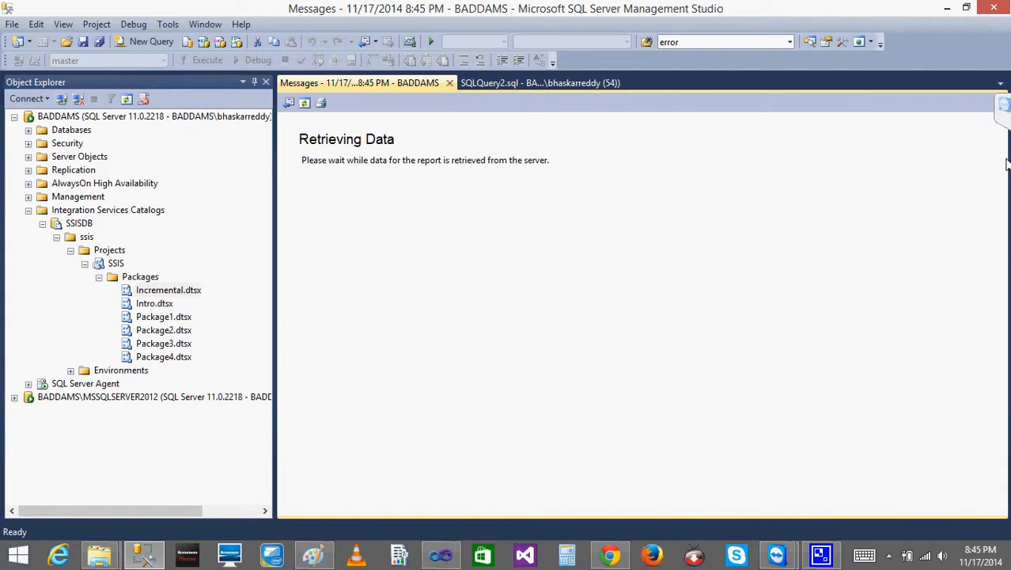
pyautogui.moveTo(1003, 168); pyautogui.dragTo(1003, 428)
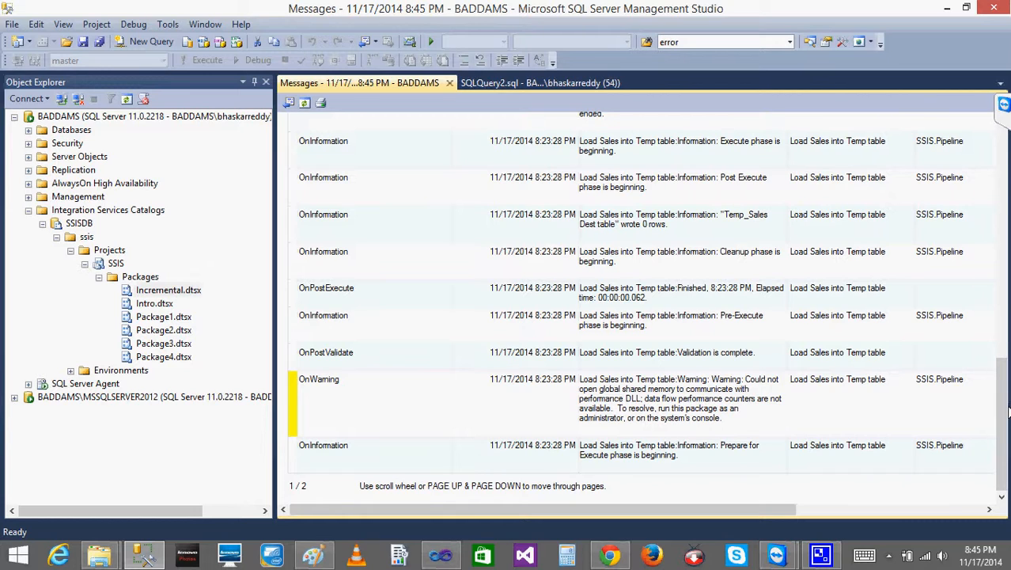
pyautogui.moveTo(1006, 414); pyautogui.dragTo(1008, 200)
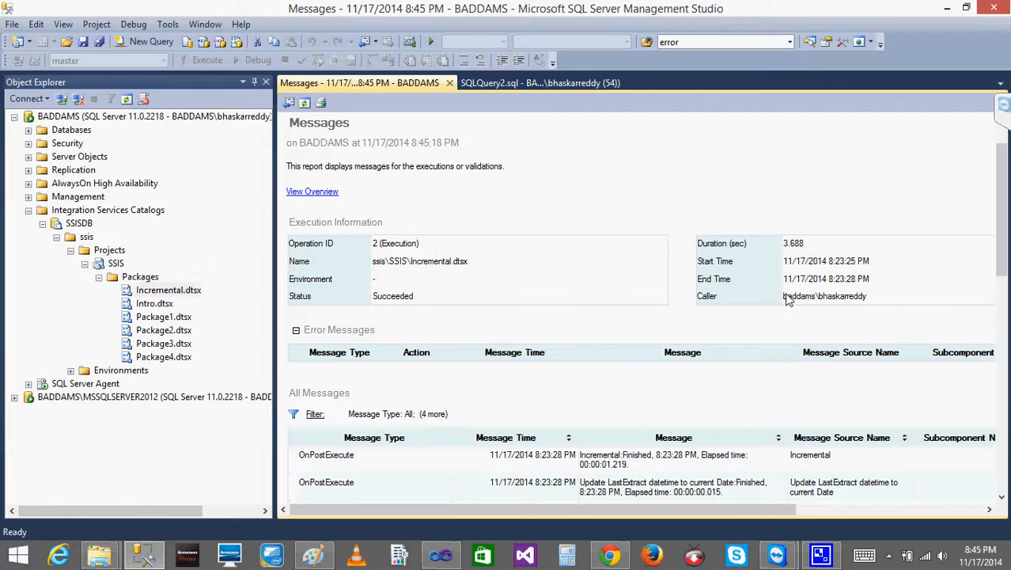
# Return to the All Executions report and open the failed execution's Overview to compare its caller account
pyautogui.click(289, 104)
pyautogui.click(289, 104)
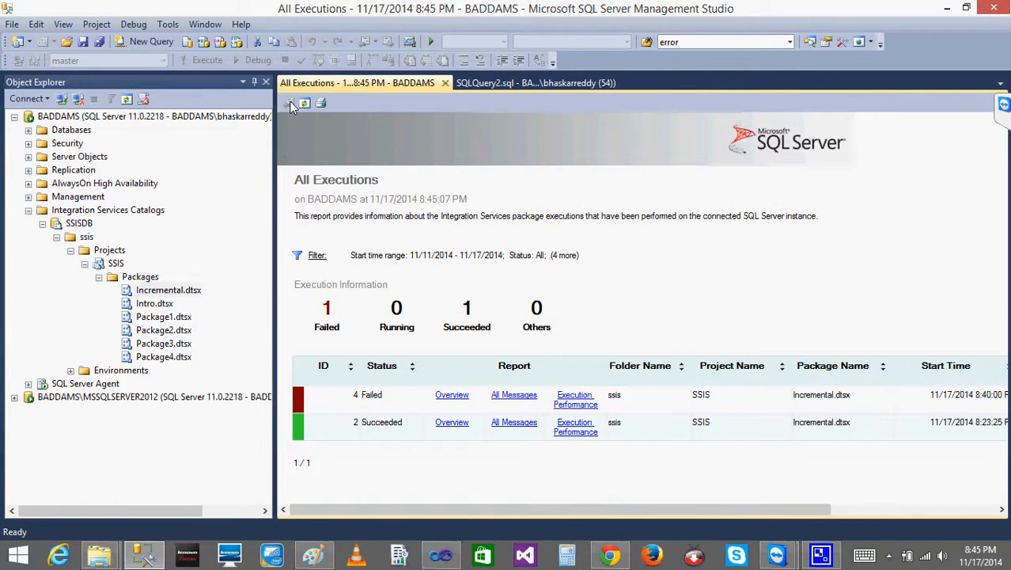
pyautogui.click(450, 396)
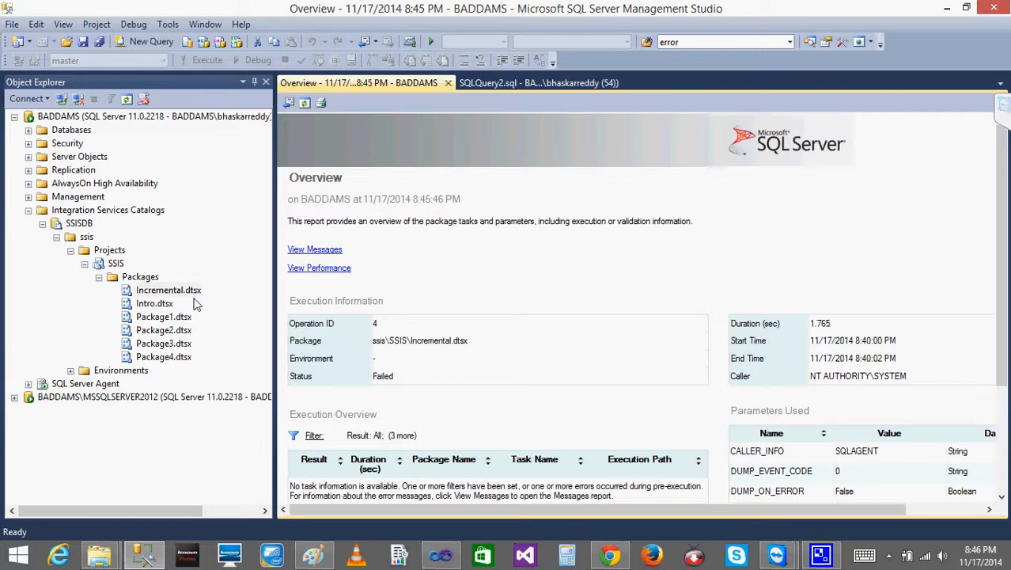
# Collapse Integration Services Catalogs, expand the MSSQLSERVER2012 instance, look for the Source database in its Databases list, and collapse that list
pyautogui.click(28, 211)
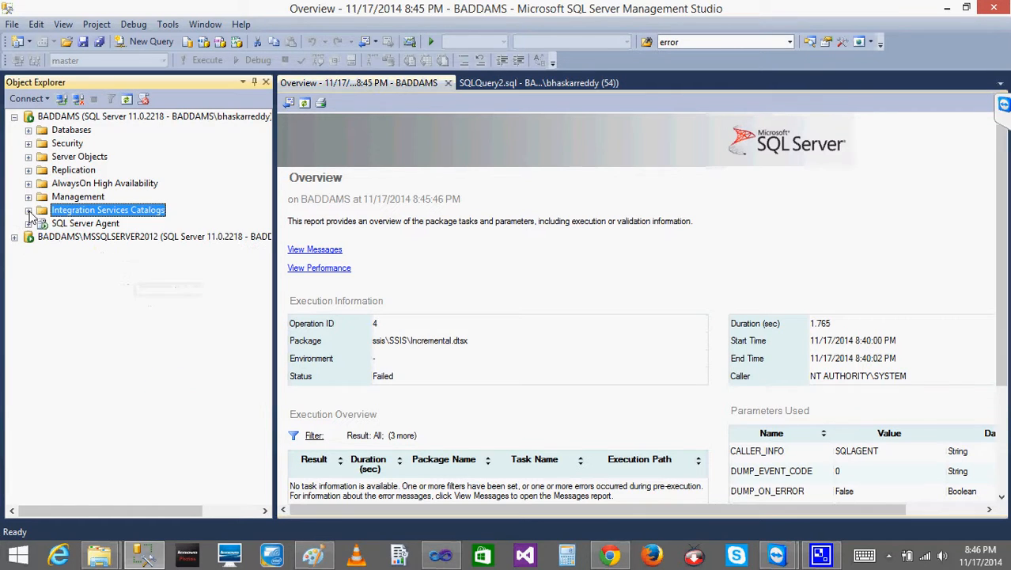
pyautogui.click(15, 236)
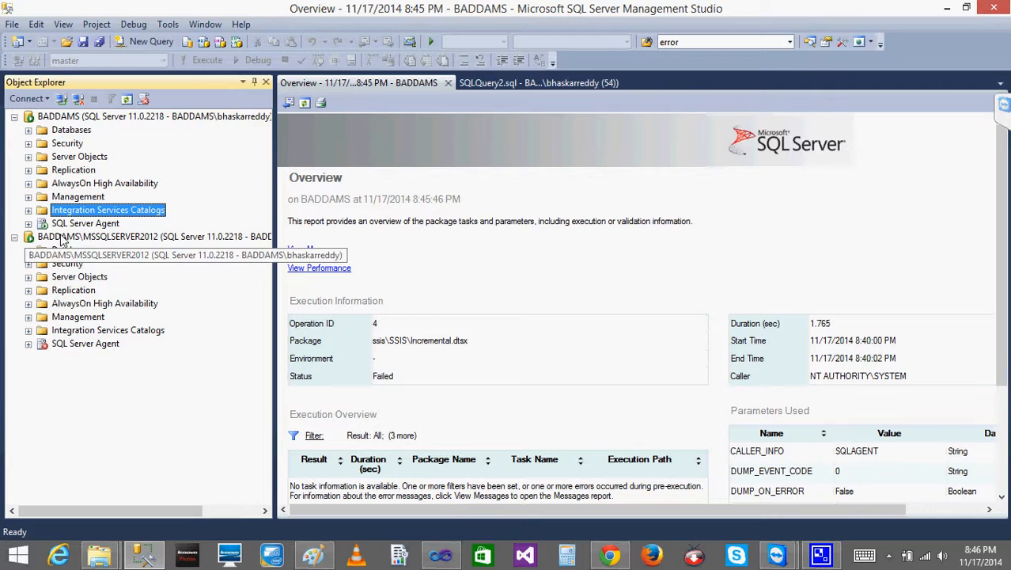
pyautogui.click(28, 250)
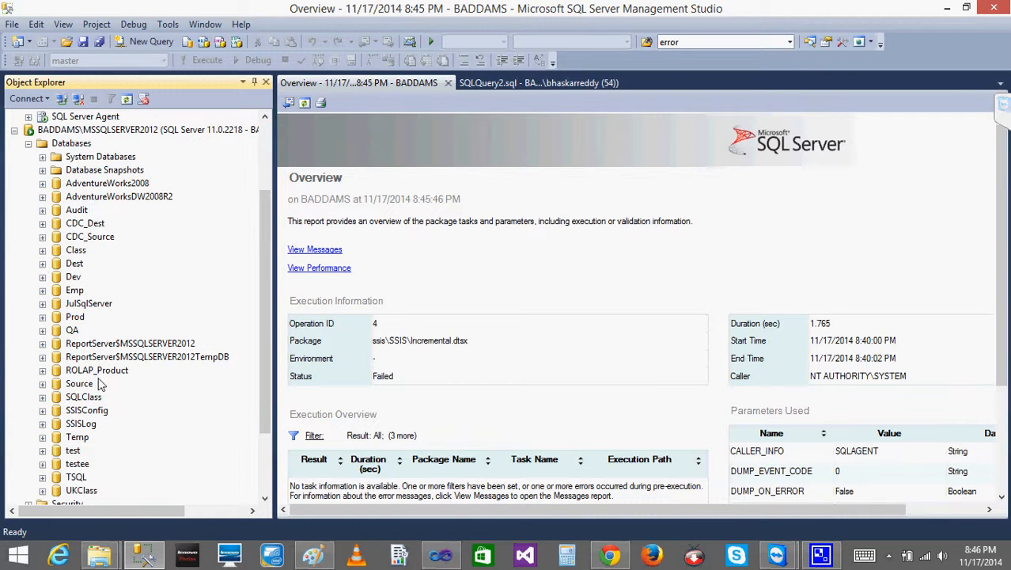
pyautogui.click(29, 143)
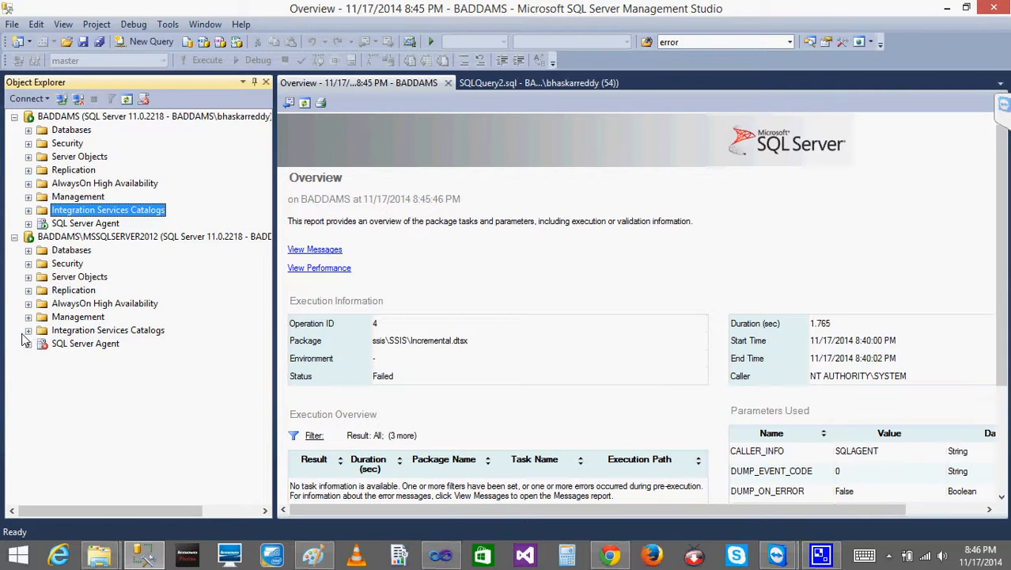
# Expand Security and Logins on the MSSQLSERVER2012 instance and open the NT AUTHORITY\SYSTEM login's user mapping properties
pyautogui.click(28, 263)
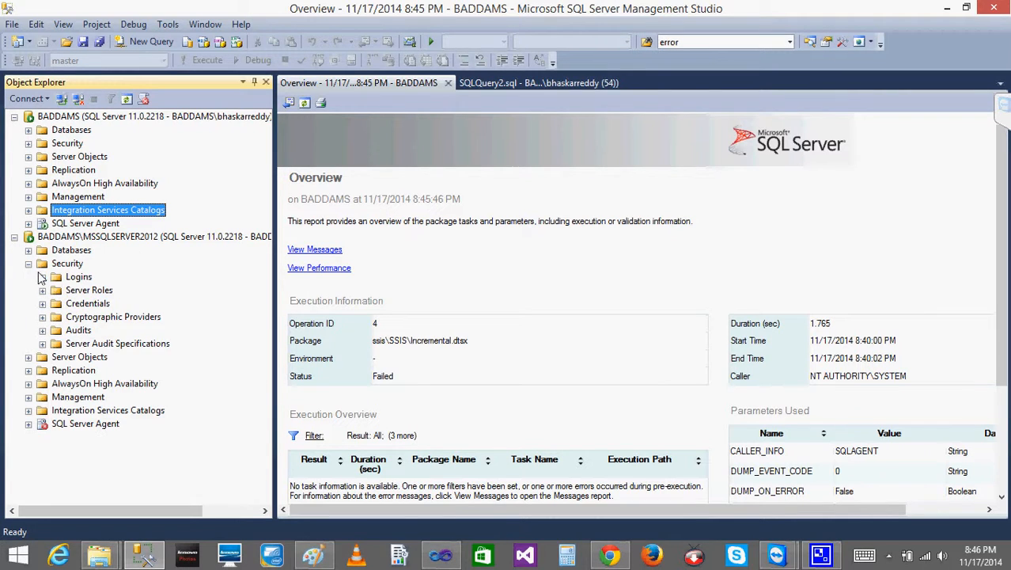
pyautogui.click(42, 276)
pyautogui.rightClick(80, 279)
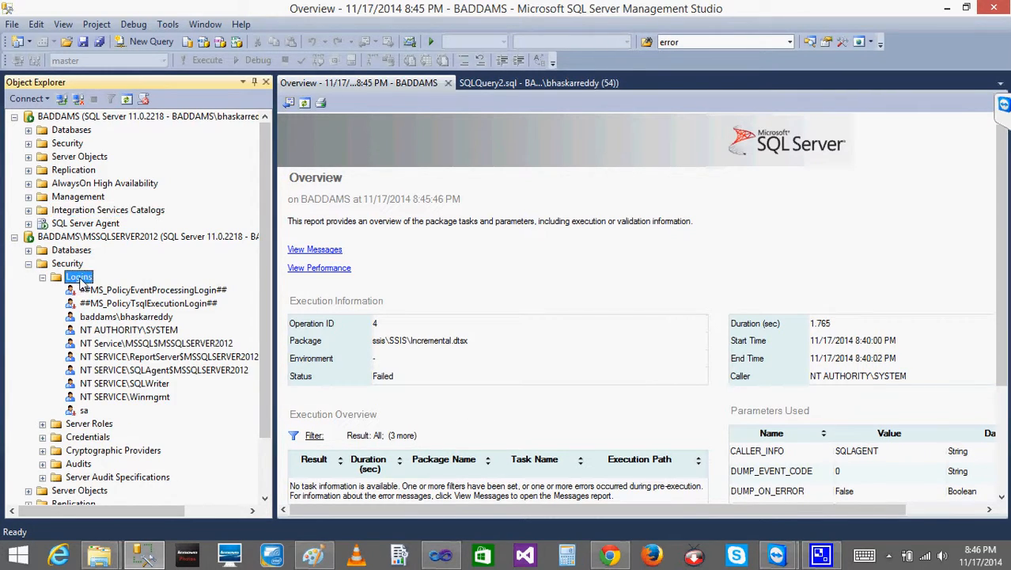
pyautogui.press('Escape')
pyautogui.click(123, 331)
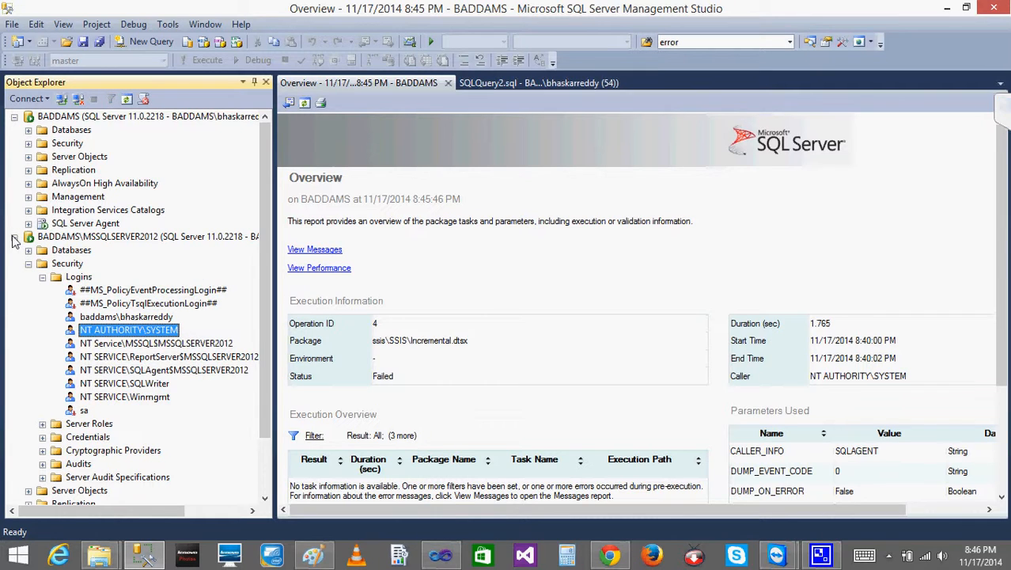
pyautogui.click(134, 331)
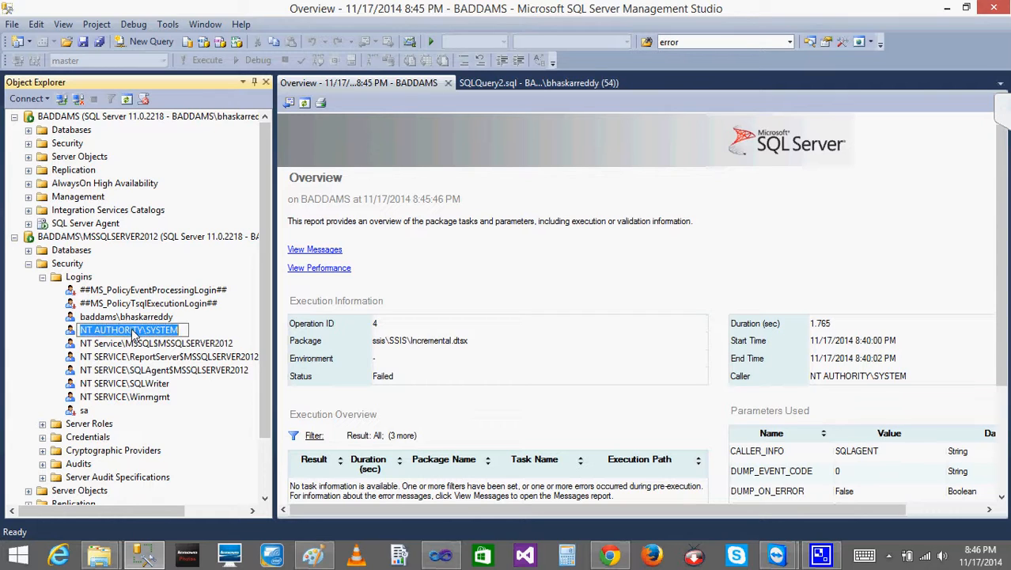
pyautogui.click(72, 332)
pyautogui.doubleClick(71, 332)
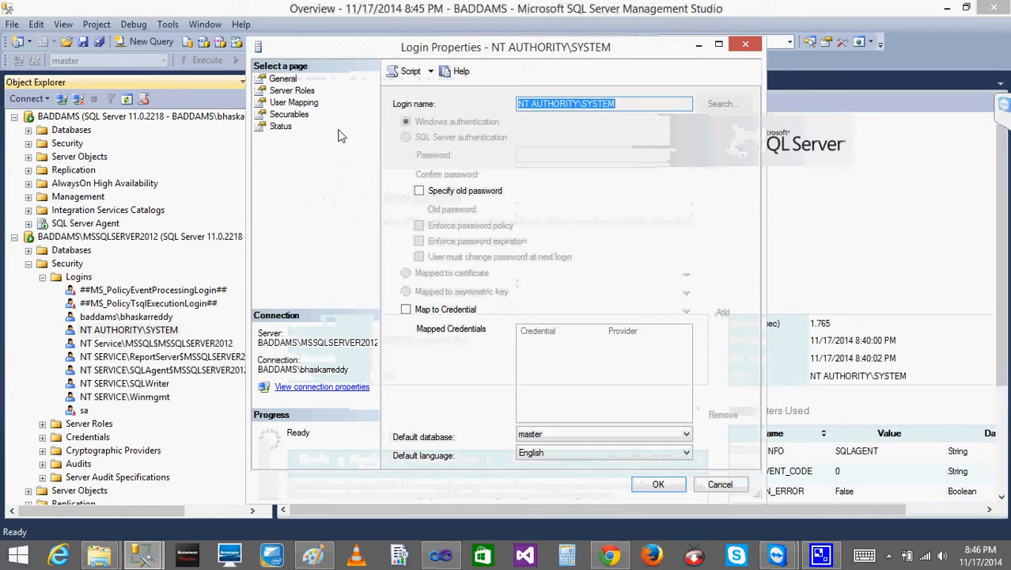
pyautogui.click(290, 106)
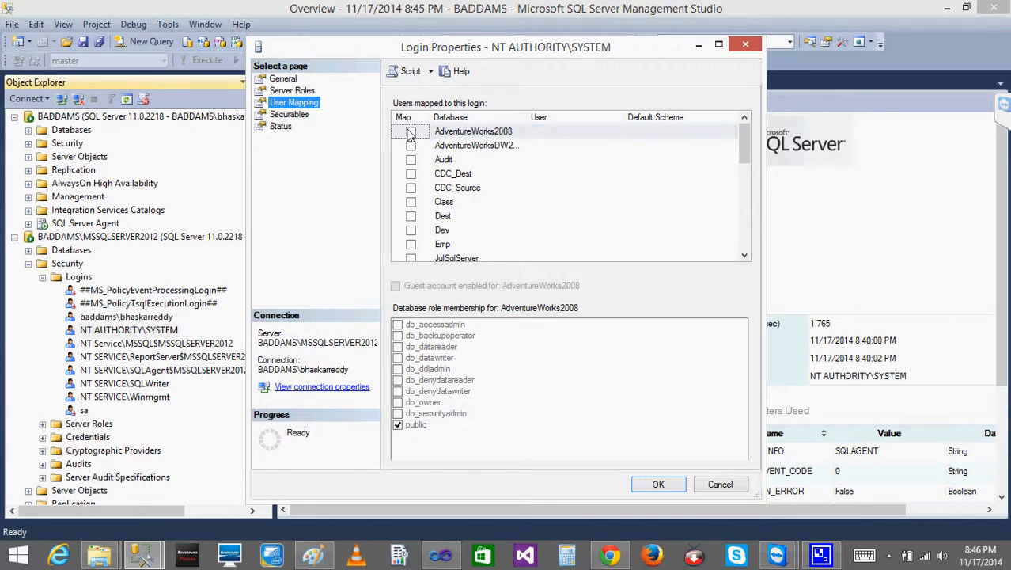
# Map the login to both AdventureWorks databases, Audit, CDC_Dest, CDC_Source, Class, Dest, Dev, Emp and JulSqlServer
pyautogui.click(410, 131)
pyautogui.click(410, 146)
pyautogui.click(411, 159)
pyautogui.click(411, 173)
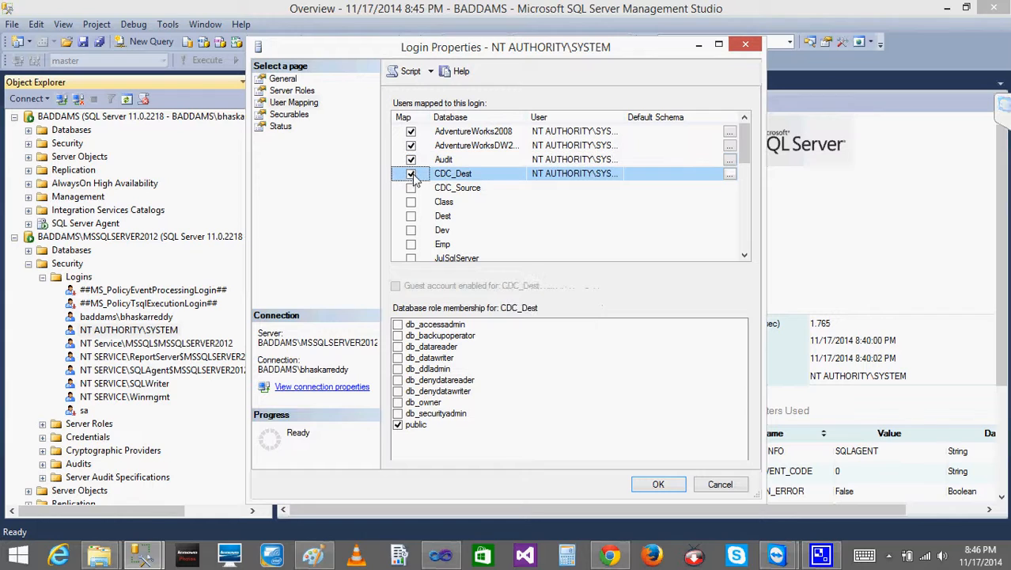
pyautogui.click(410, 188)
pyautogui.click(410, 202)
pyautogui.click(411, 215)
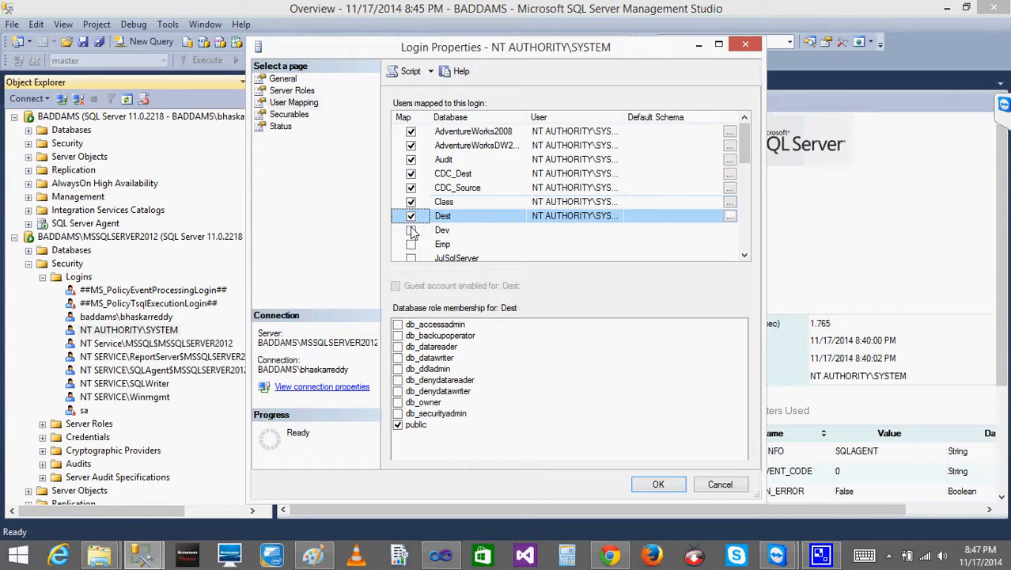
pyautogui.click(411, 230)
pyautogui.click(411, 244)
pyautogui.click(410, 258)
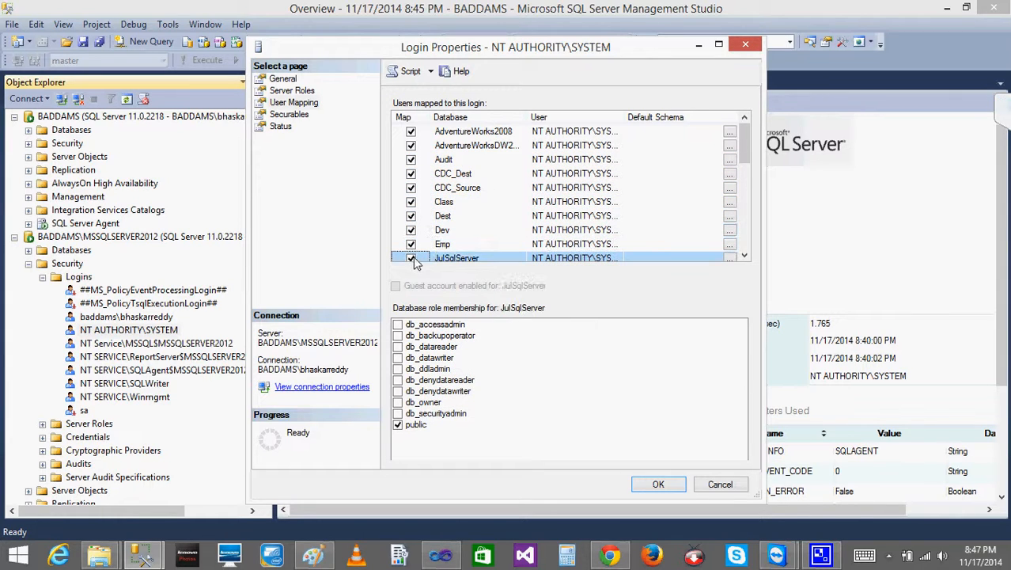
# Map the login to the master, model, msdb, Prod, QA, both ReportServer and ROLAP_Product databases
pyautogui.click(744, 257)
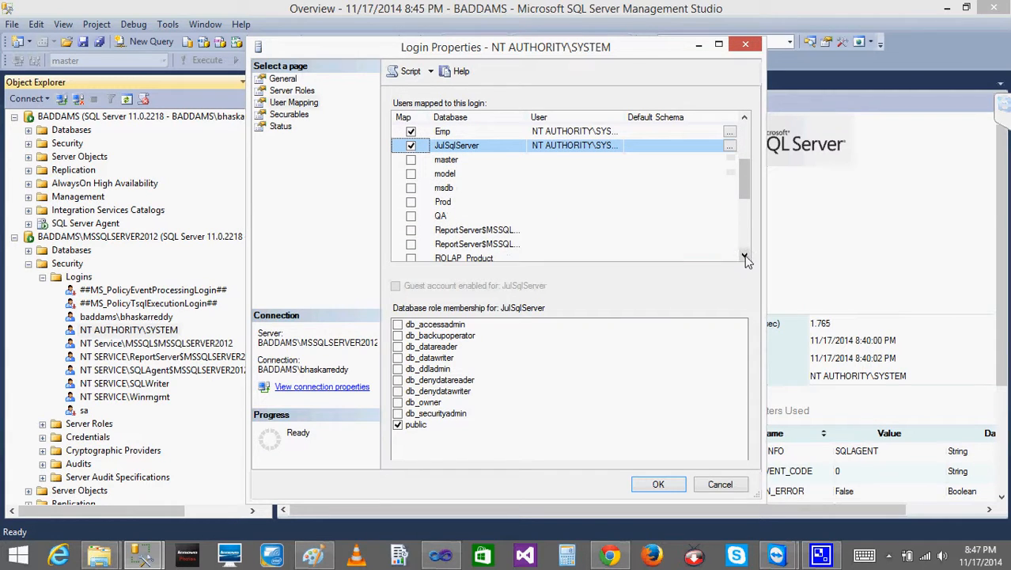
pyautogui.click(411, 159)
pyautogui.click(411, 173)
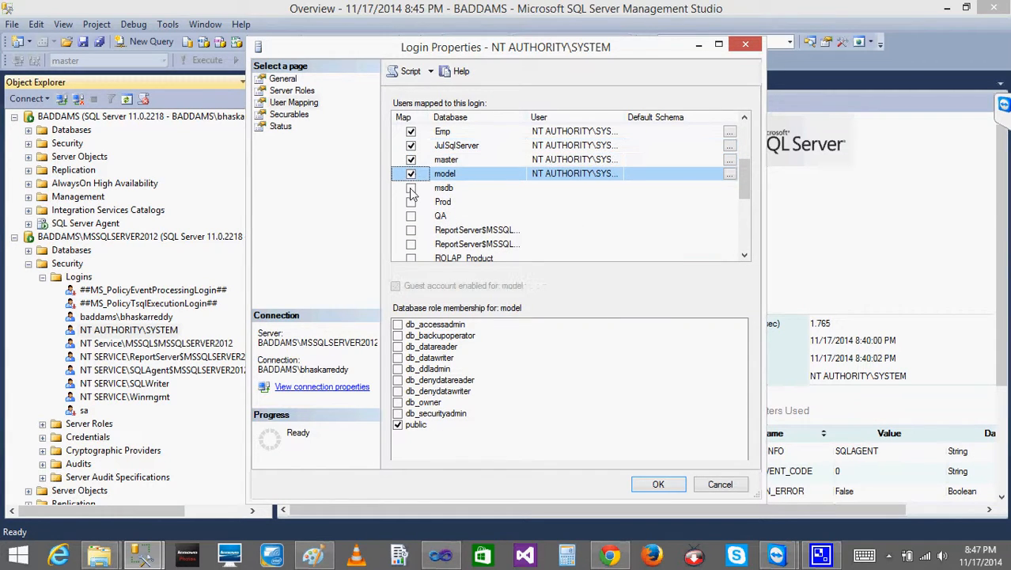
pyautogui.click(410, 187)
pyautogui.click(410, 202)
pyautogui.click(410, 215)
pyautogui.click(411, 230)
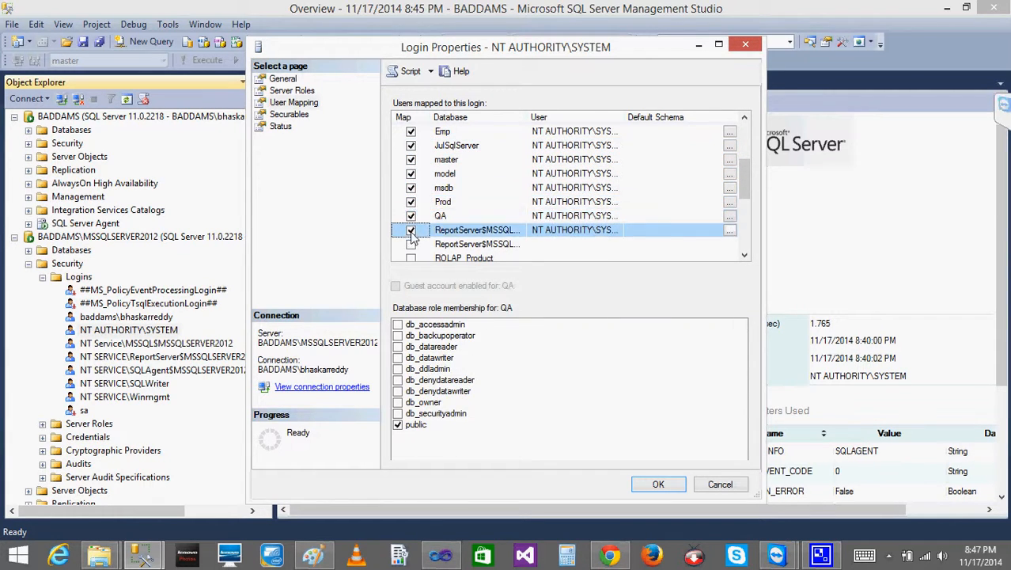
pyautogui.click(410, 243)
pyautogui.click(411, 258)
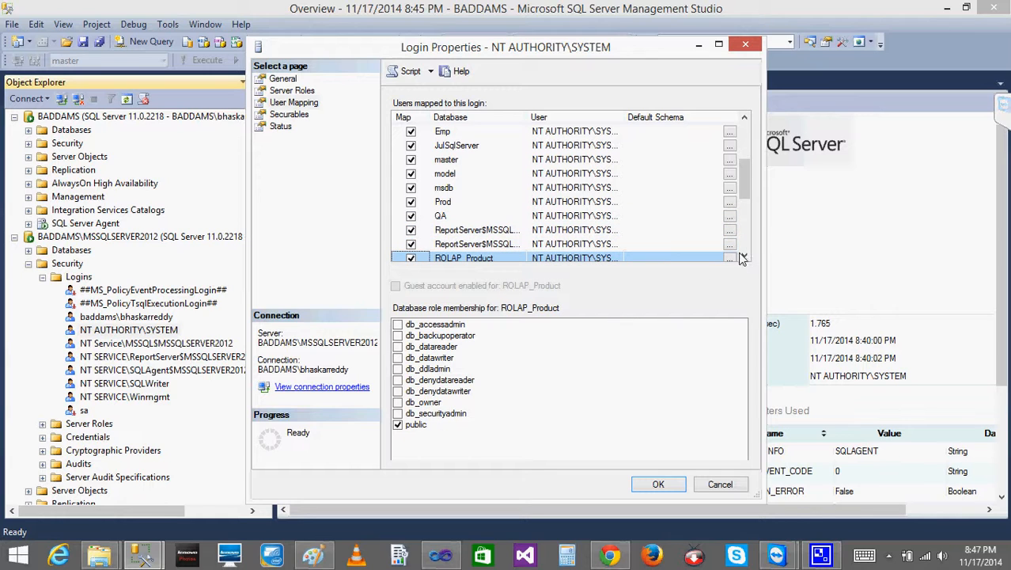
# Map the login to the SQLClass, SSISConfig, SSISLog, Temp, tempdb, test, testee, TSQL and UKClass databases
pyautogui.moveTo(744, 258); pyautogui.dragTo(748, 261)
pyautogui.click(411, 132)
pyautogui.click(410, 145)
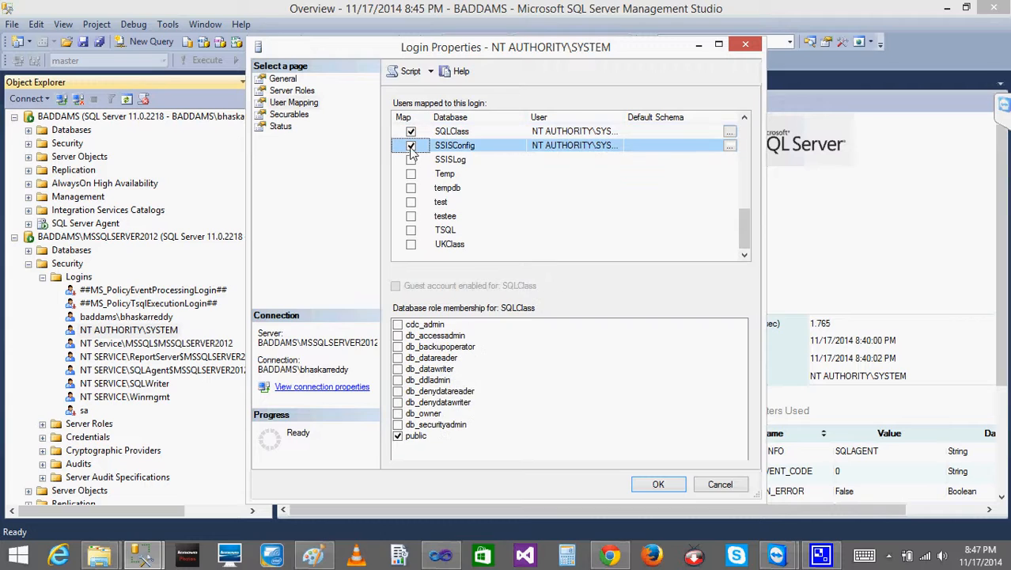
pyautogui.click(410, 159)
pyautogui.click(411, 173)
pyautogui.click(410, 187)
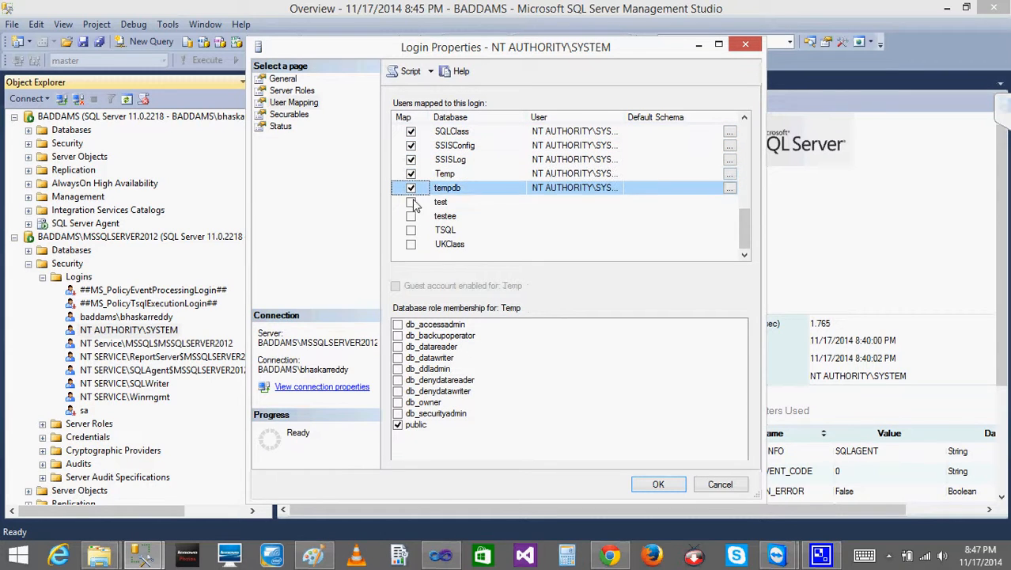
pyautogui.click(411, 202)
pyautogui.click(410, 216)
pyautogui.click(411, 244)
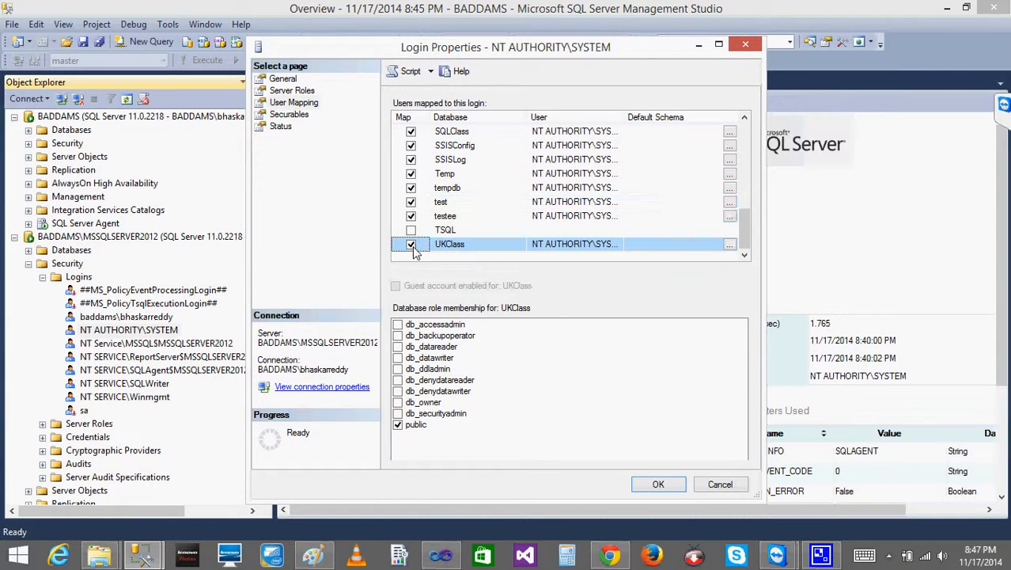
pyautogui.click(410, 229)
# Map the login to the Source database with the db_owner role and save the login properties
pyautogui.click(743, 118)
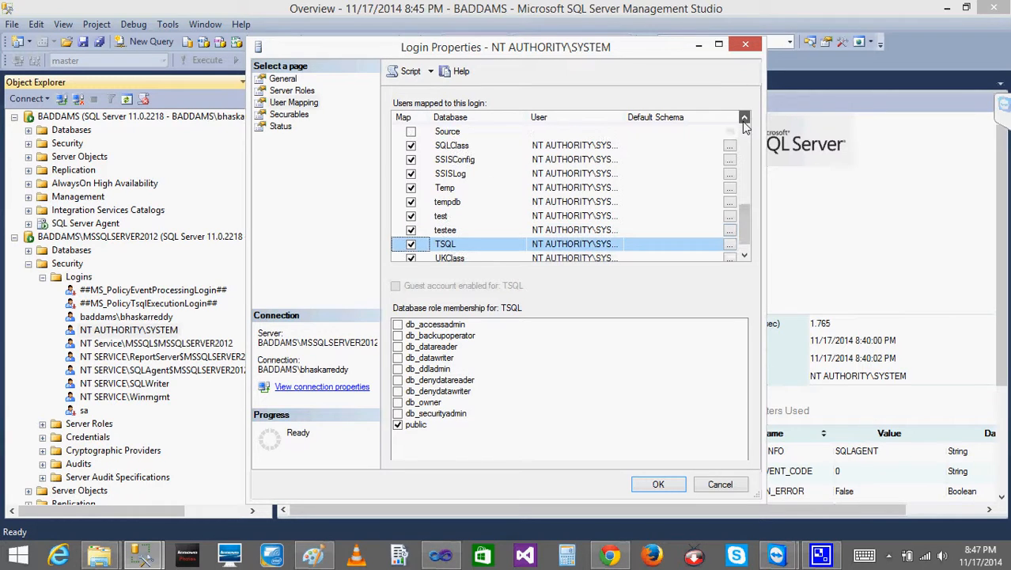
pyautogui.scroll(1, 743, 127)
pyautogui.click(411, 174)
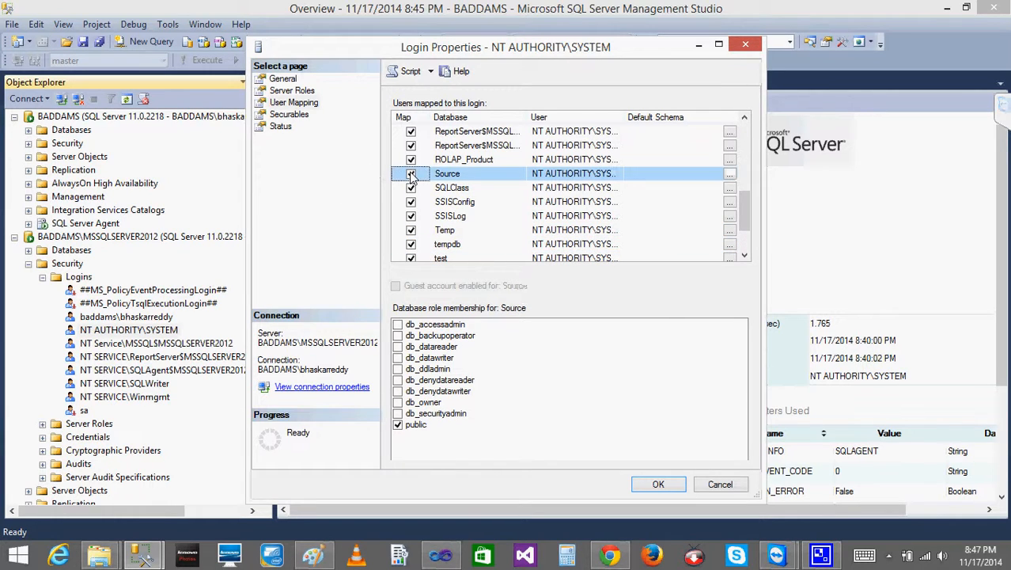
pyautogui.click(397, 402)
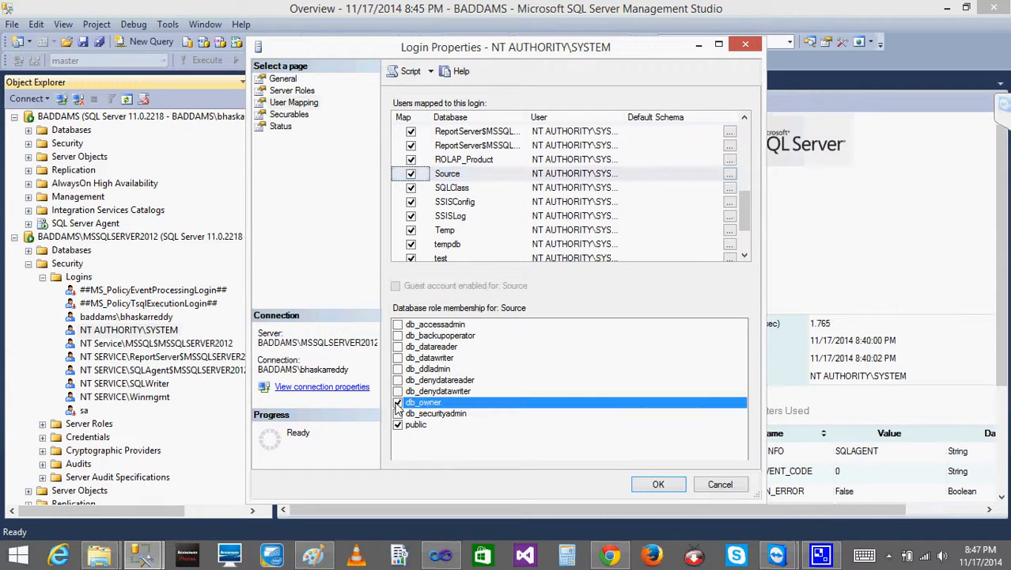
pyautogui.click(657, 486)
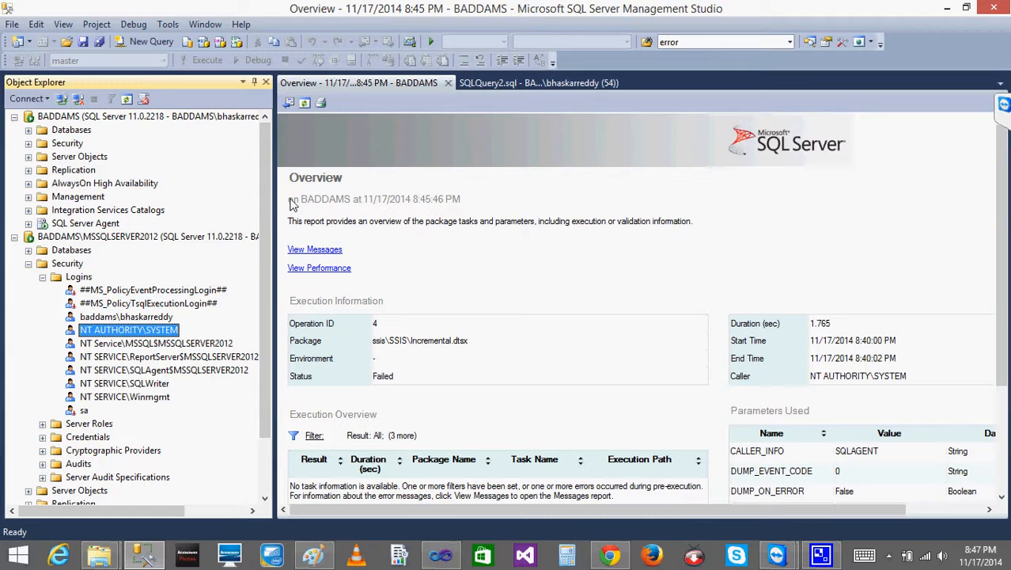
# Reopen the NT AUTHORITY\SYSTEM login's user mapping, check the database mappings throughout the list, and close the properties
pyautogui.doubleClick(69, 332)
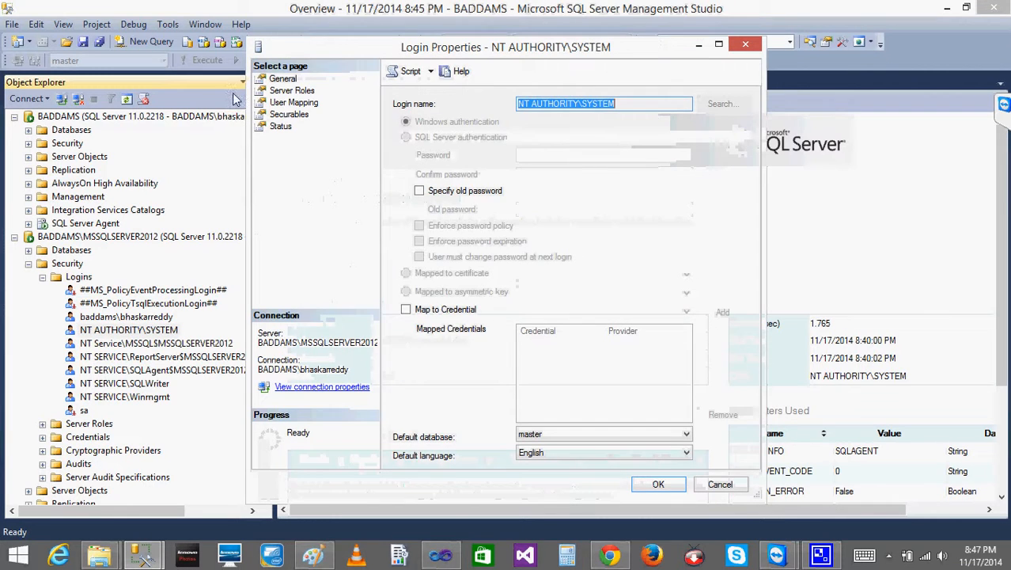
pyautogui.click(288, 103)
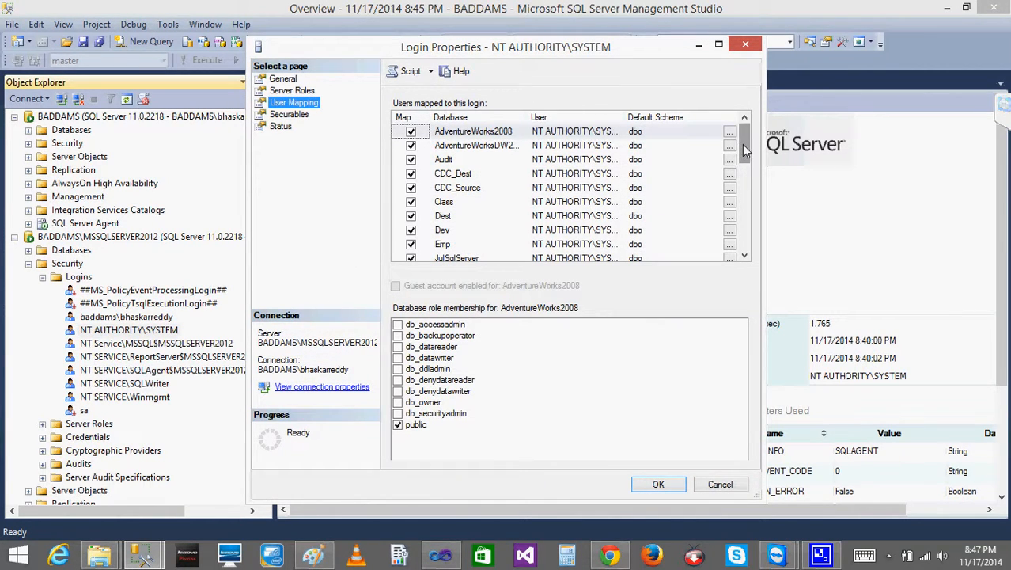
pyautogui.moveTo(743, 151); pyautogui.dragTo(743, 243)
pyautogui.click(669, 483)
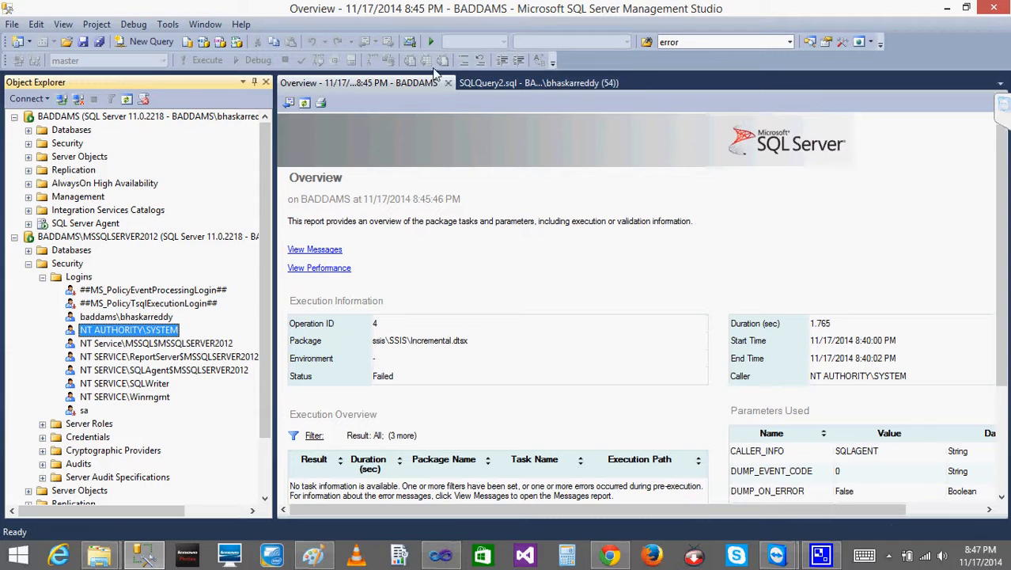
# Return to the All Executions report, refresh it, and collapse the MSSQLSERVER2012 instance in the object tree
pyautogui.click(291, 103)
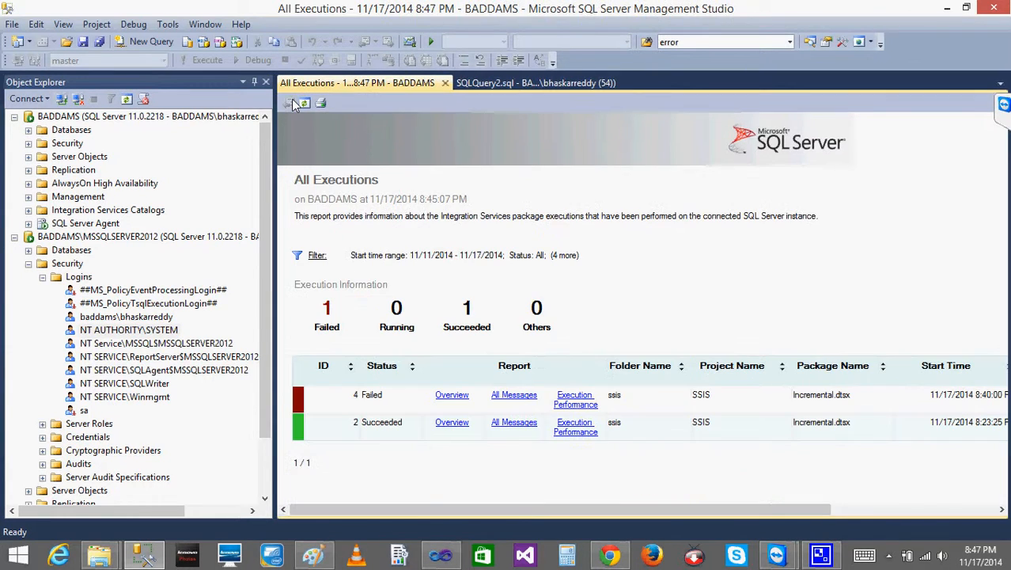
pyautogui.click(306, 105)
pyautogui.click(28, 262)
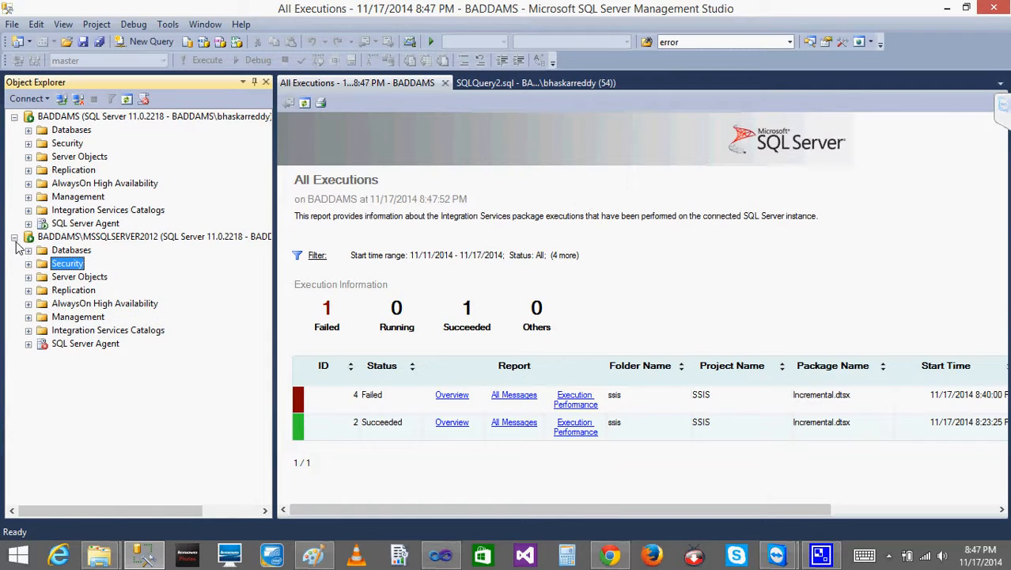
pyautogui.click(14, 238)
# Start the load sales incremental job from the SQL Server Agent jobs on the BADDAMS instance
pyautogui.click(29, 224)
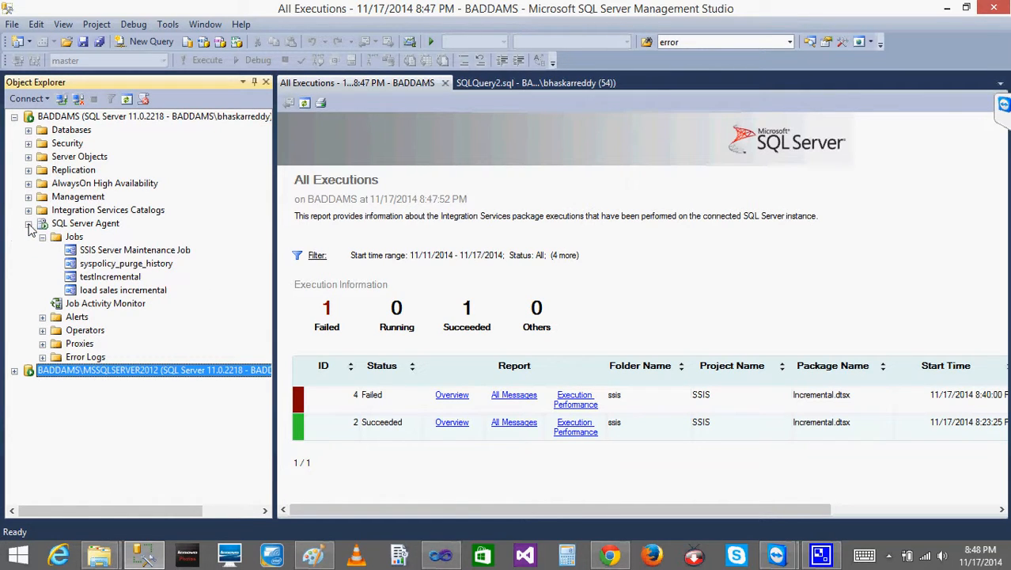
pyautogui.click(116, 291)
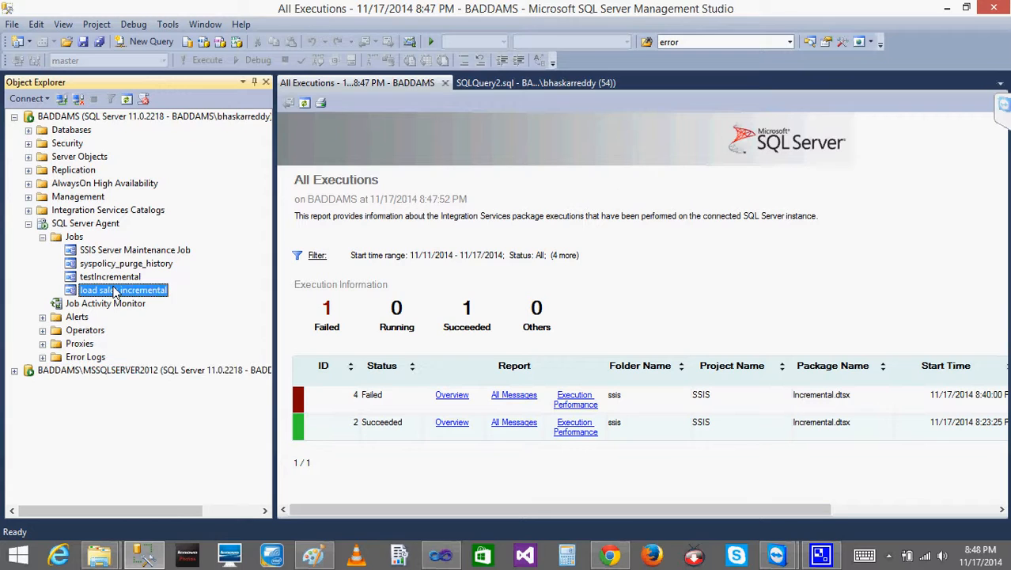
pyautogui.rightClick(116, 291)
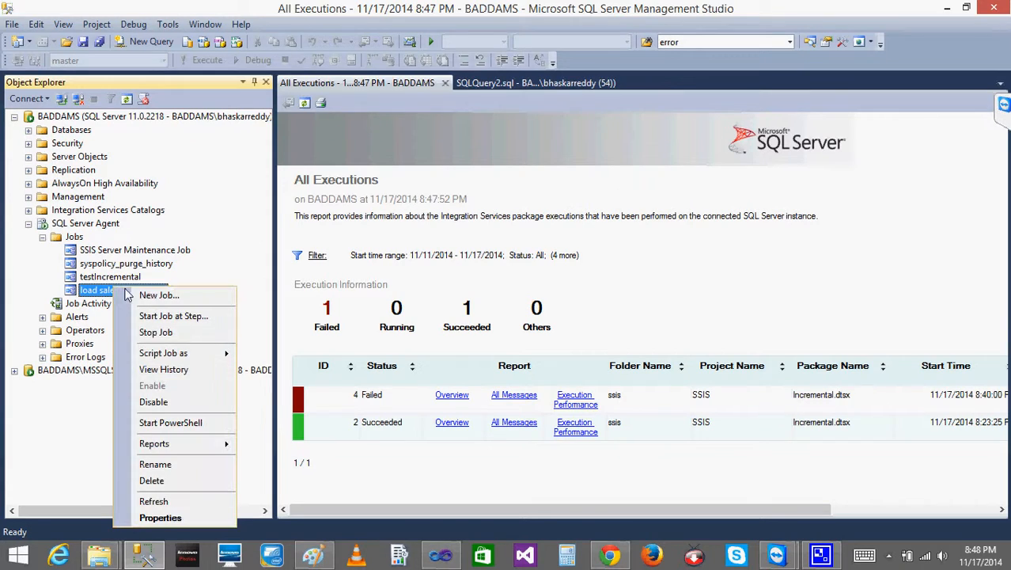
pyautogui.click(166, 317)
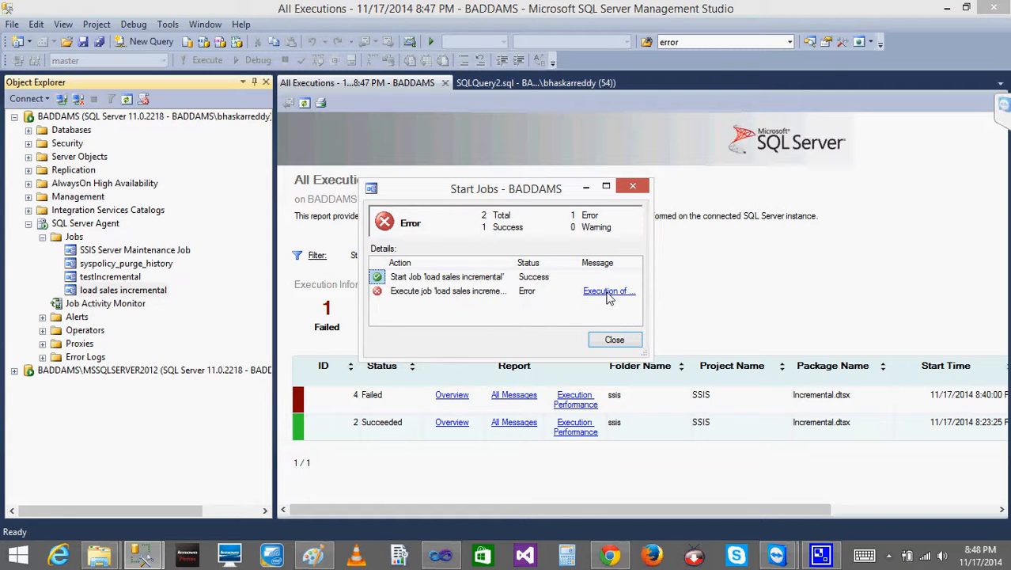
# View the message for the job's execution action and close the Start Jobs dialog
pyautogui.click(608, 292)
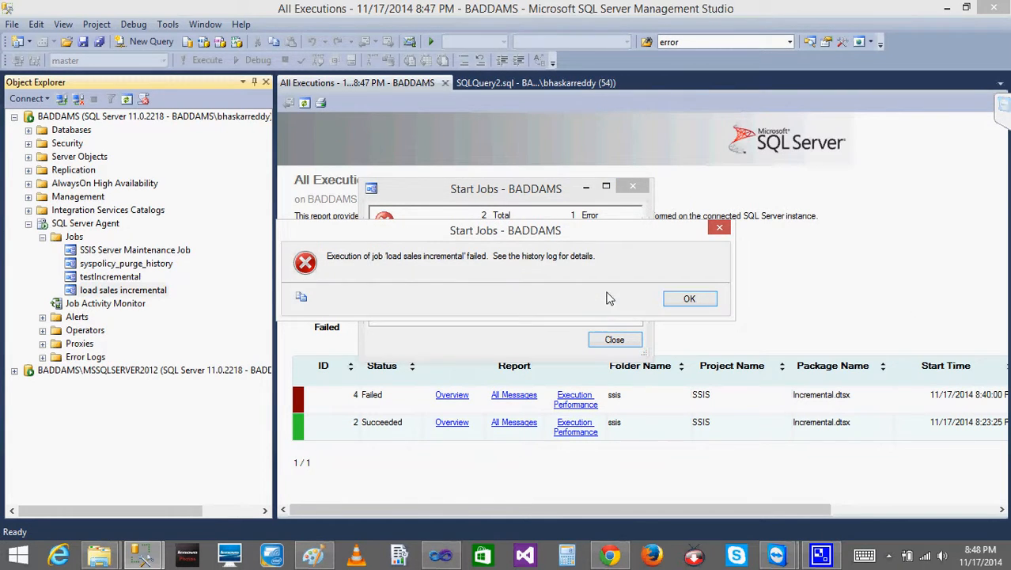
pyautogui.click(679, 298)
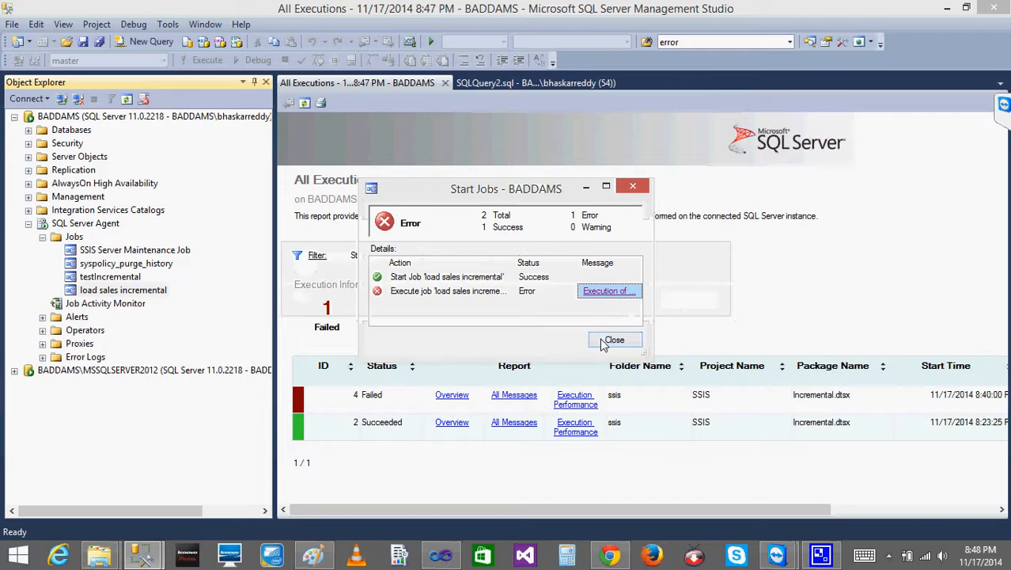
pyautogui.click(613, 340)
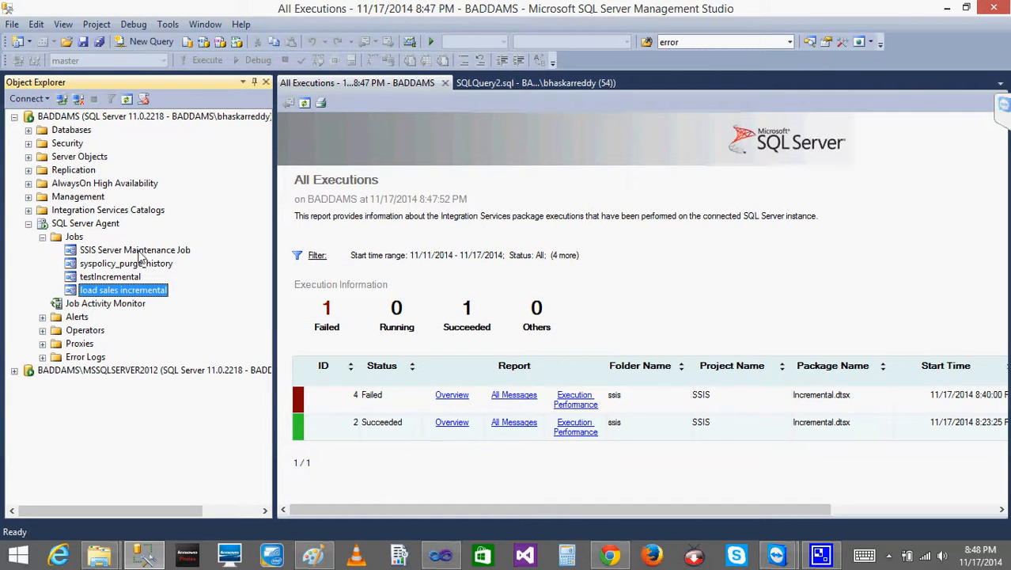
# Open a new All Executions report for the Incremental.dtsx package in the SSISDB catalog and close the older report
pyautogui.click(35, 225)
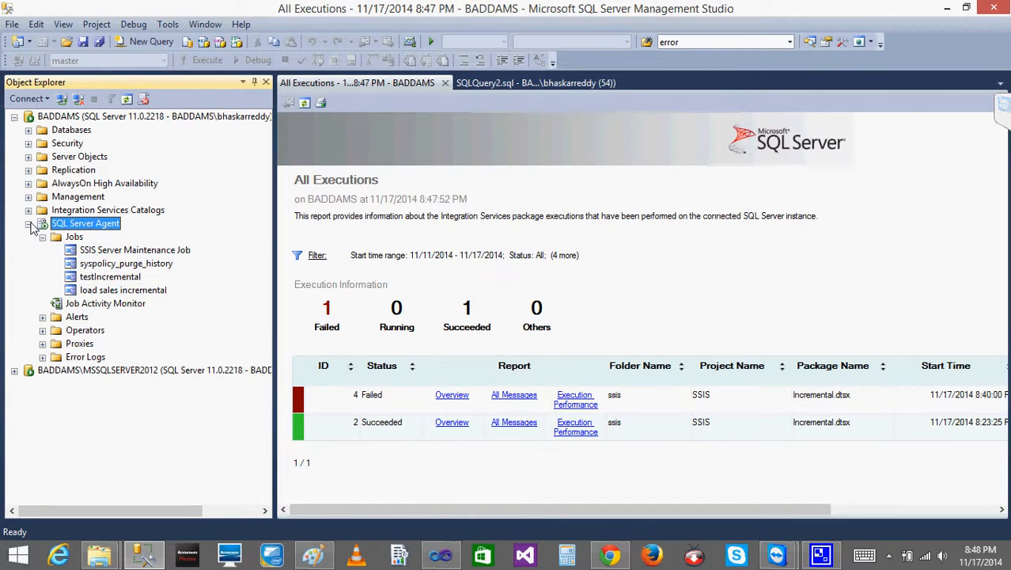
pyautogui.click(29, 209)
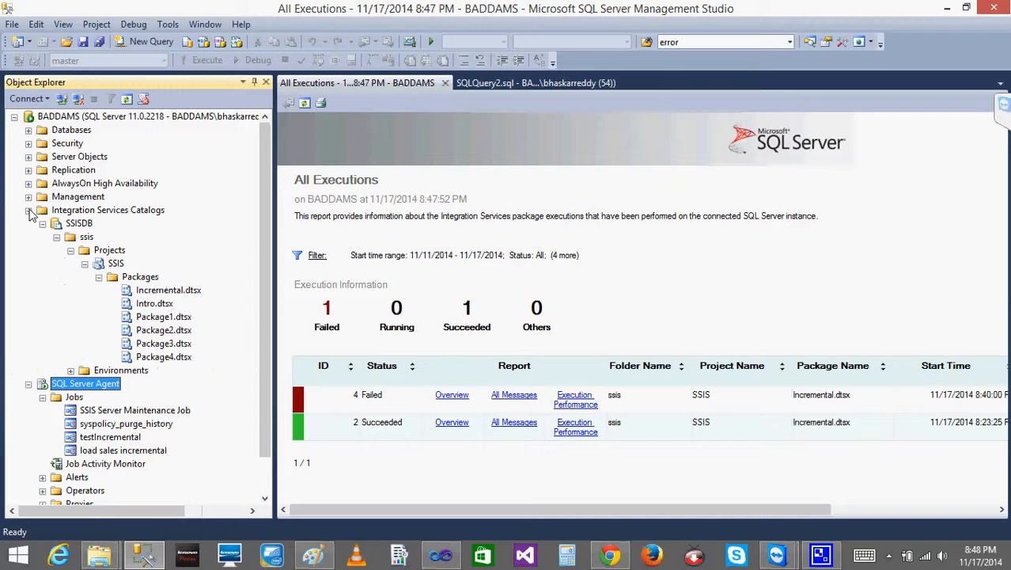
pyautogui.rightClick(152, 290)
pyautogui.moveTo(236, 375)
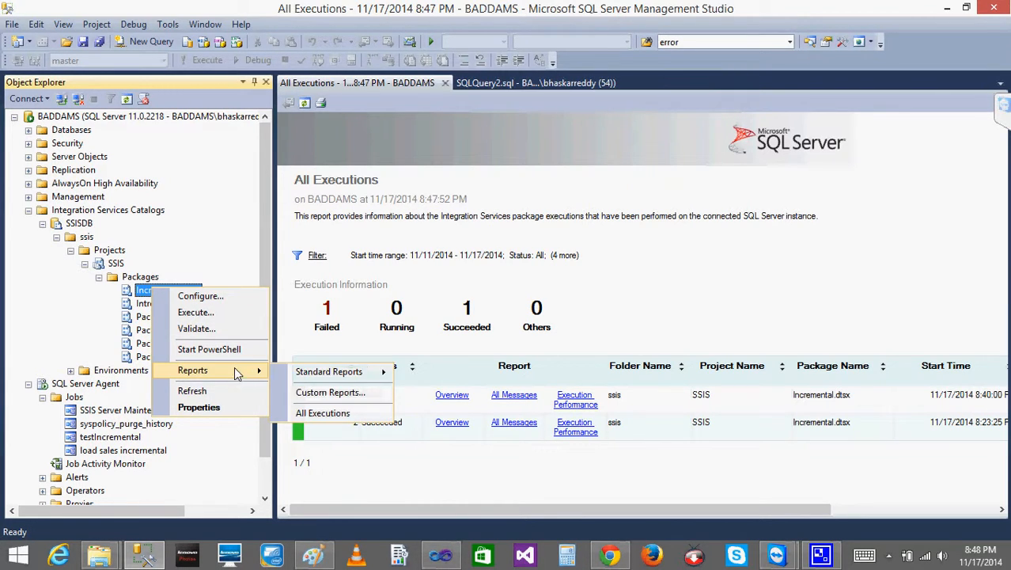
pyautogui.moveTo(349, 371)
pyautogui.click(444, 374)
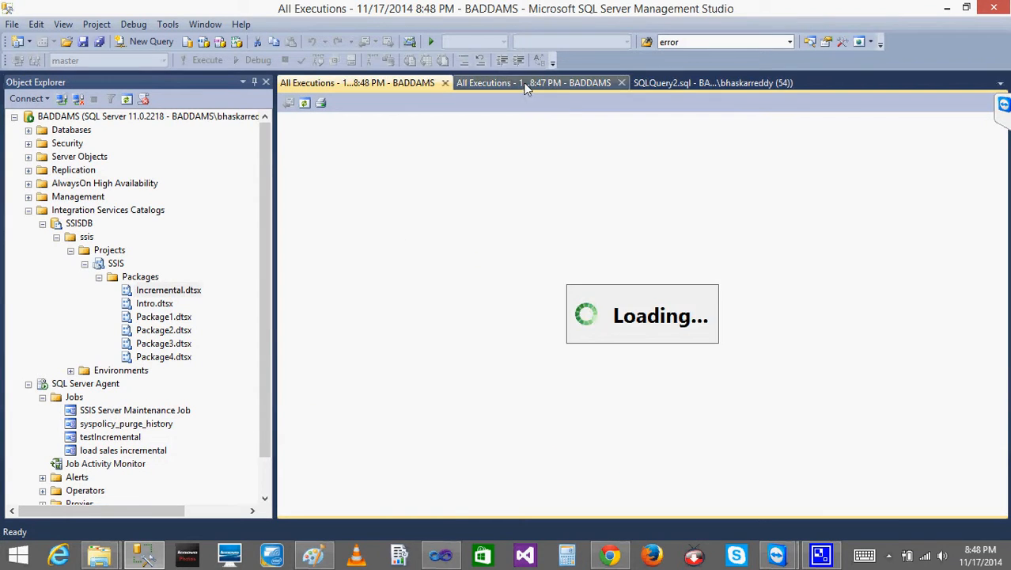
pyautogui.click(588, 85)
pyautogui.click(623, 82)
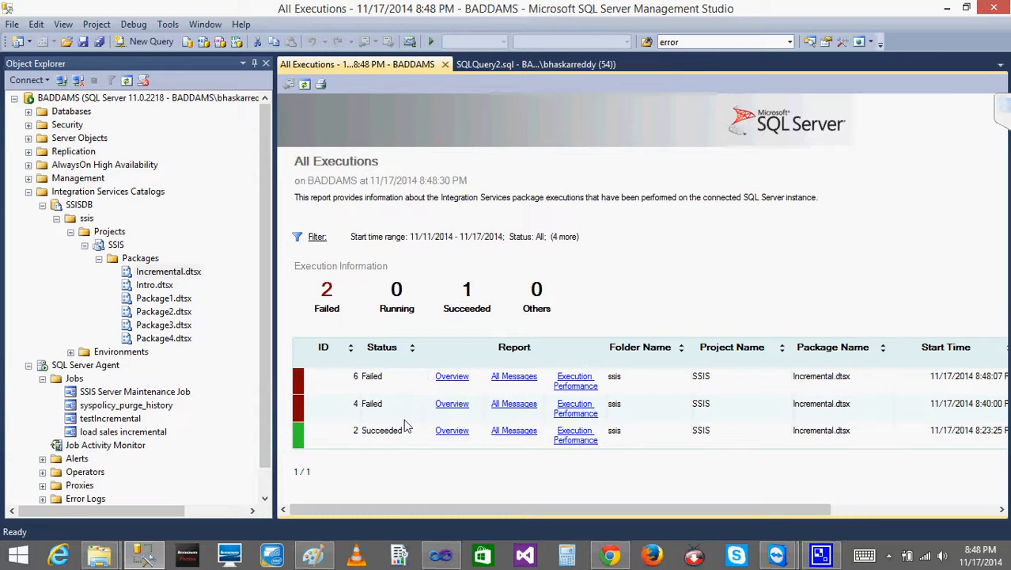
# Open the overview and messages of execution 6 and read through its error messages
pyautogui.click(452, 377)
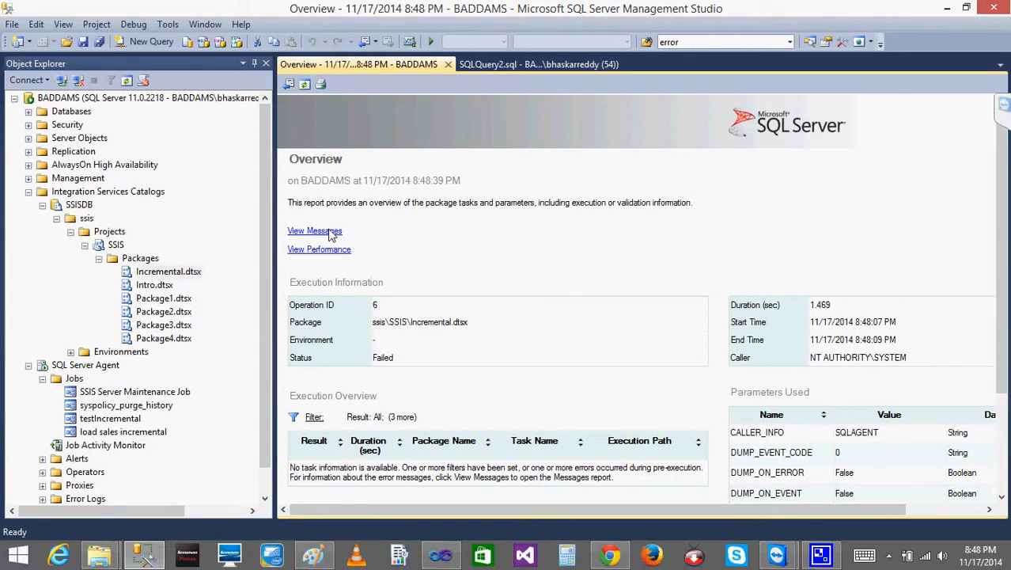
pyautogui.click(317, 231)
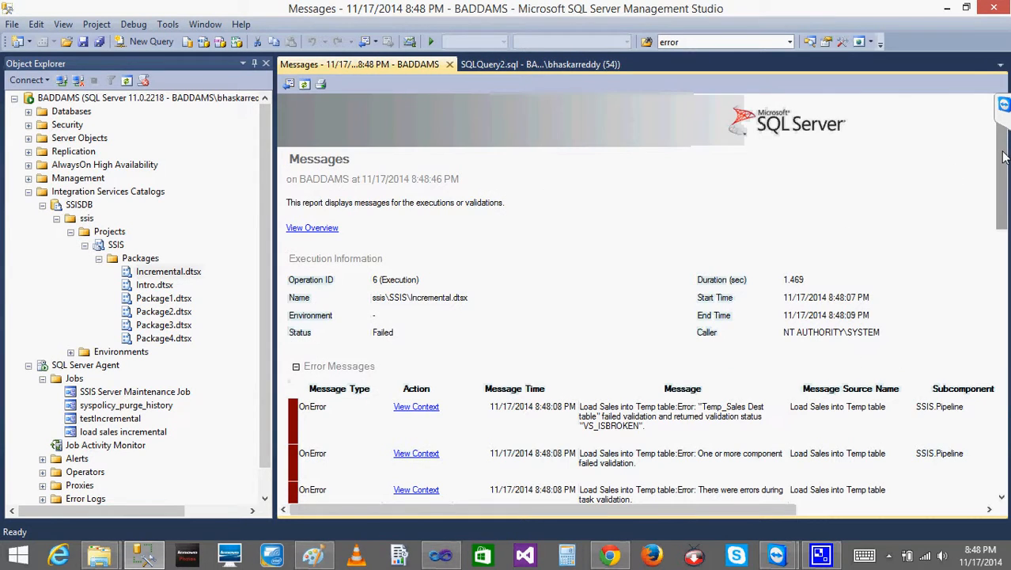
pyautogui.moveTo(1004, 158); pyautogui.dragTo(1003, 166)
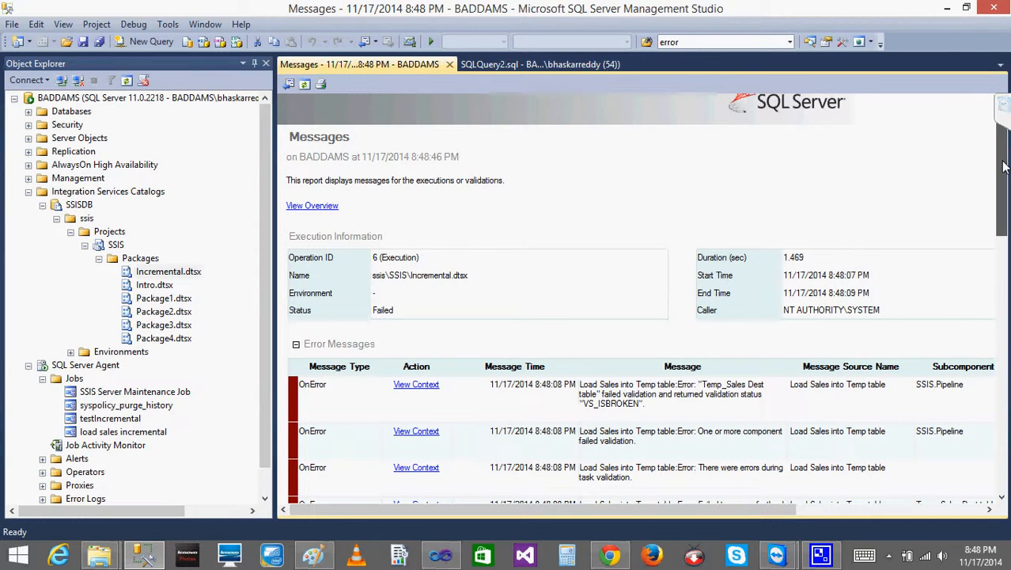
pyautogui.moveTo(1003, 166); pyautogui.dragTo(1001, 235)
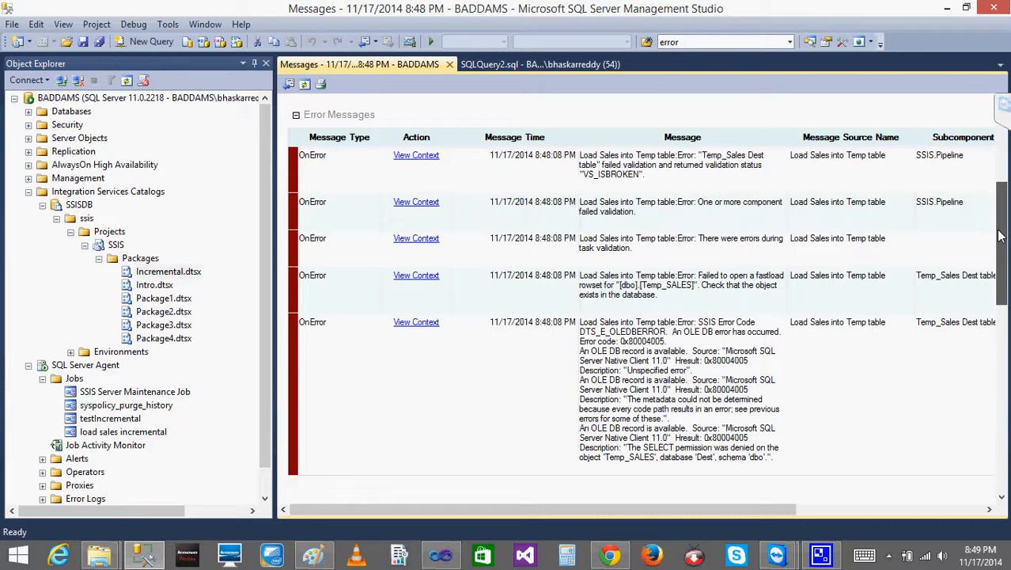
pyautogui.moveTo(999, 236); pyautogui.dragTo(997, 251)
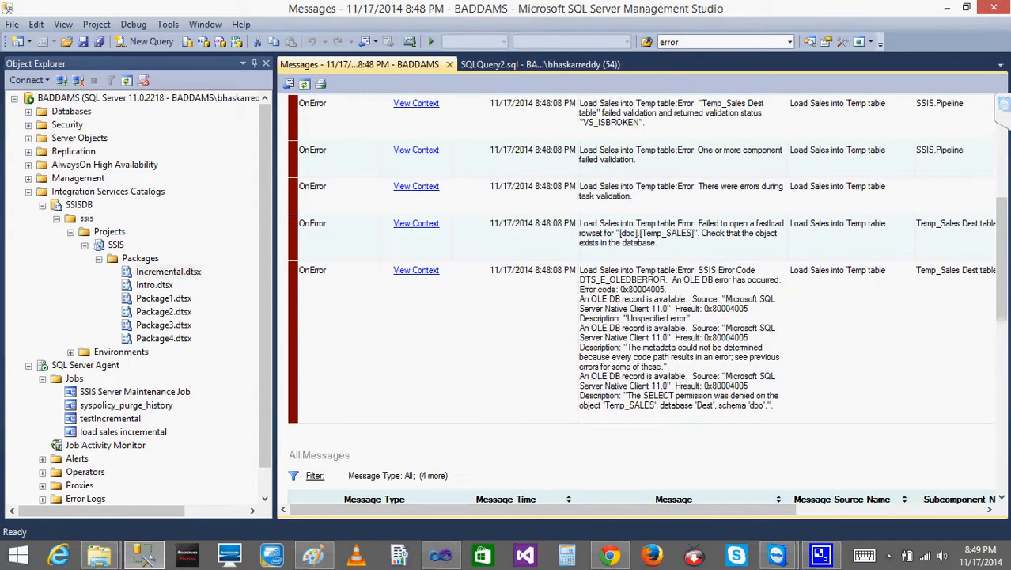
pyautogui.moveTo(1005, 294); pyautogui.dragTo(1002, 179)
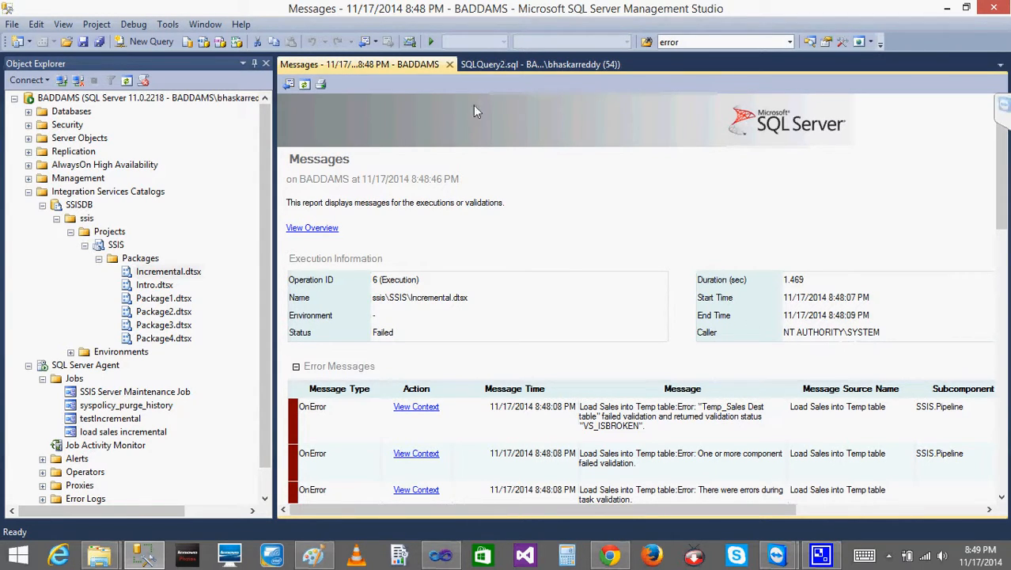
# Return to the All Executions report and check the start times, end times and durations of the runs
pyautogui.click(287, 84)
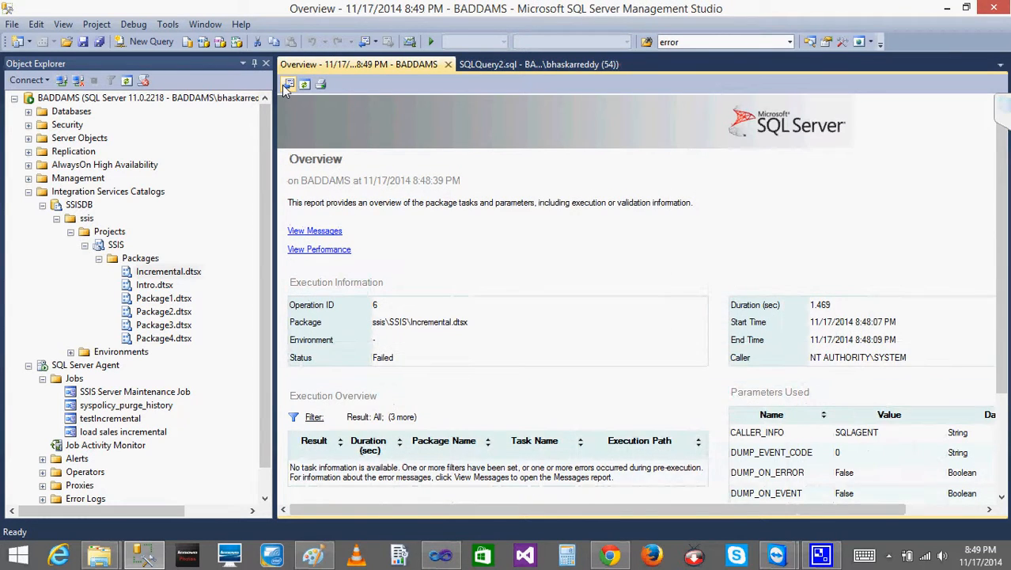
pyautogui.click(287, 84)
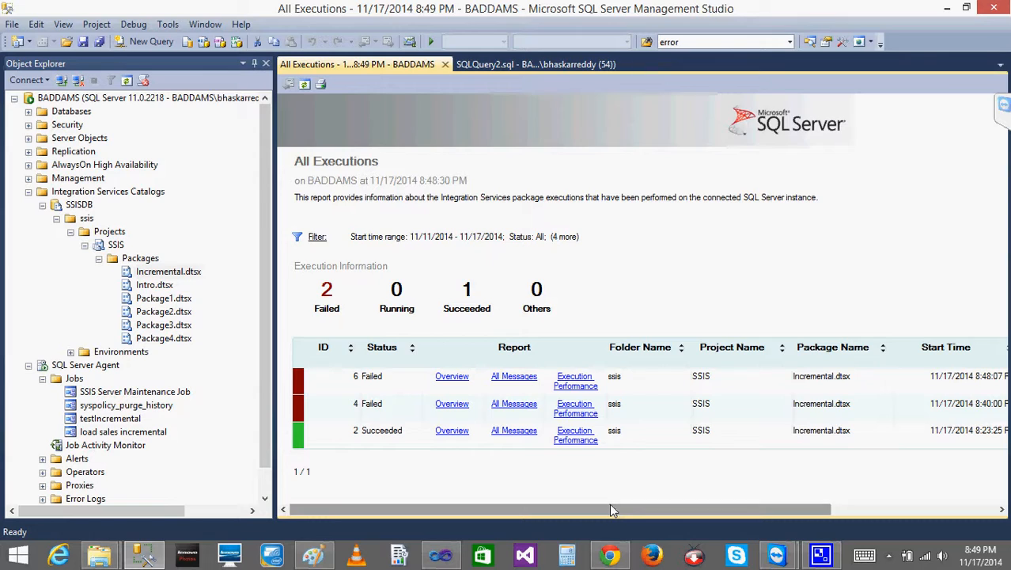
pyautogui.moveTo(611, 506); pyautogui.dragTo(790, 515)
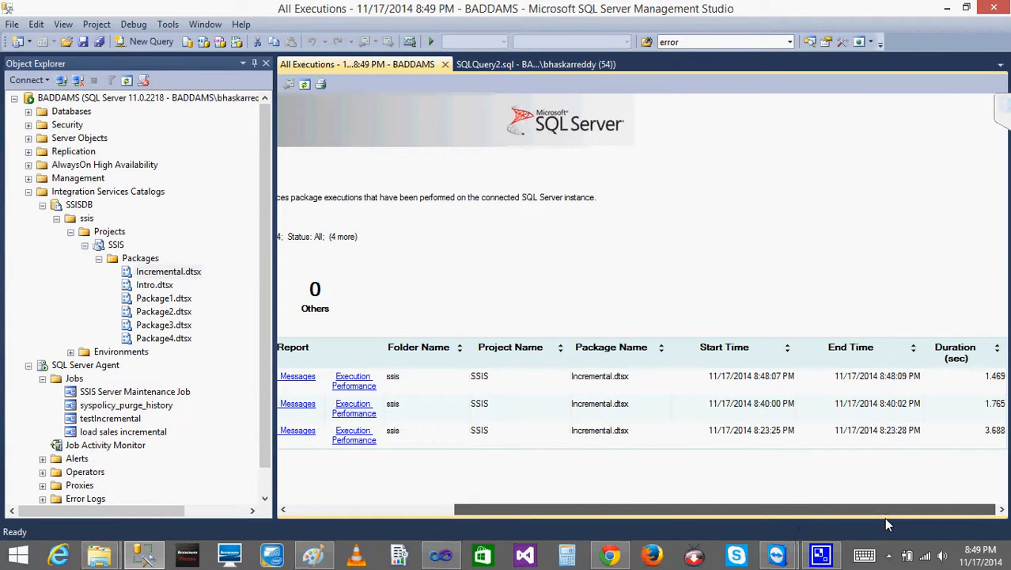
pyautogui.moveTo(885, 519); pyautogui.dragTo(515, 484)
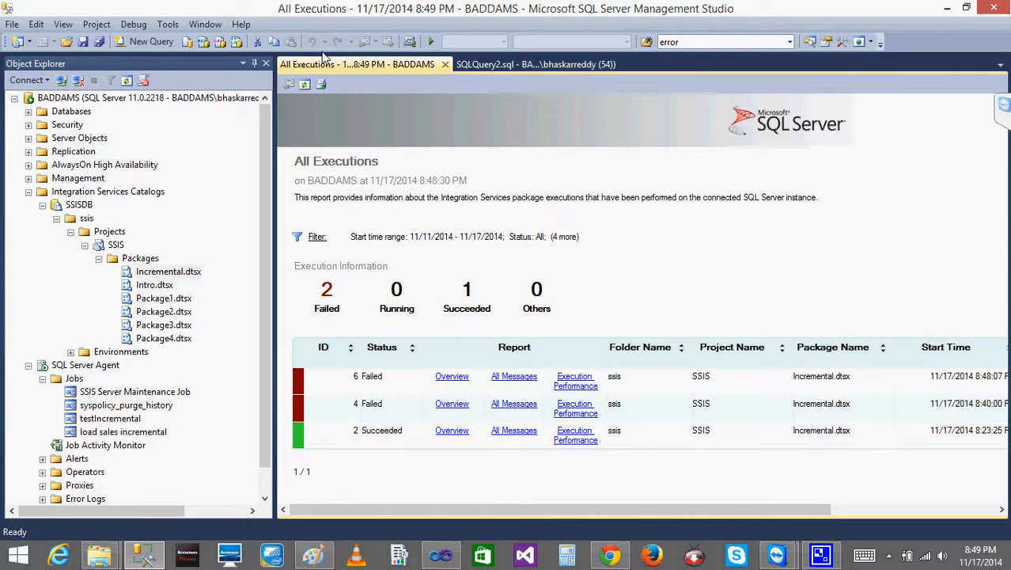
# Refresh the All Executions report repeatedly until the next scheduled run is listed
pyautogui.click(305, 87)
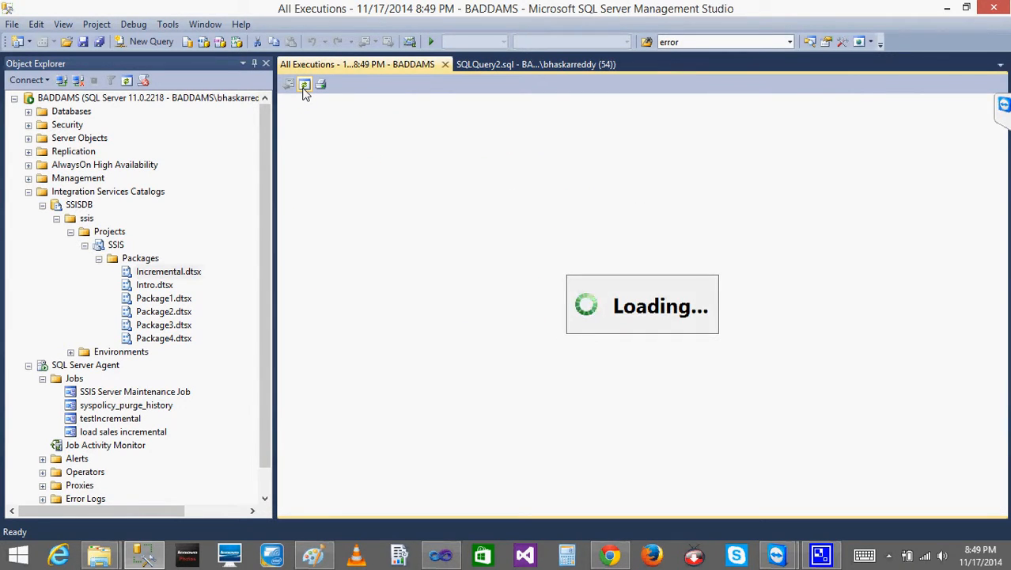
pyautogui.click(305, 87)
pyautogui.click(305, 87)
pyautogui.click(304, 87)
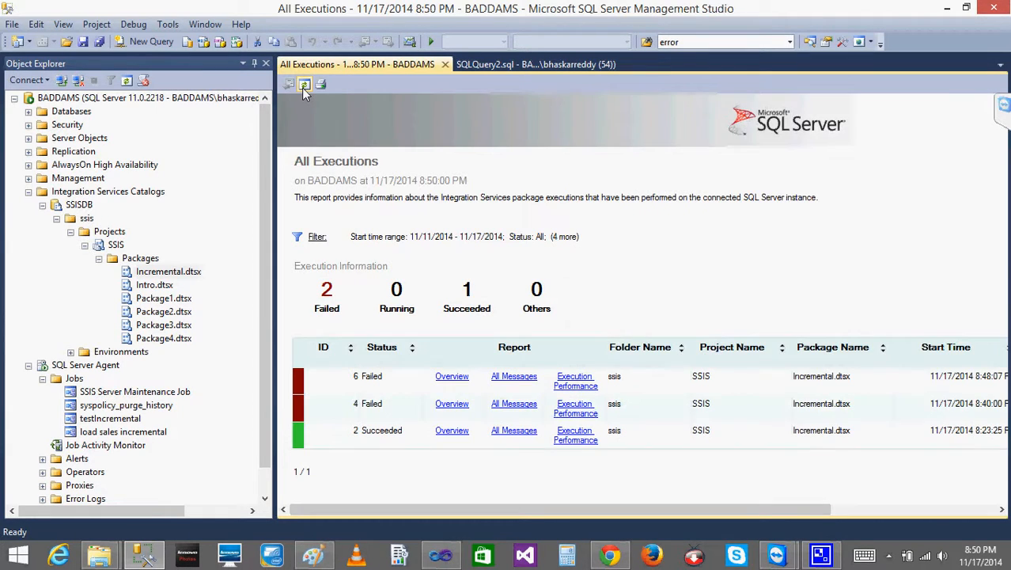
pyautogui.click(304, 87)
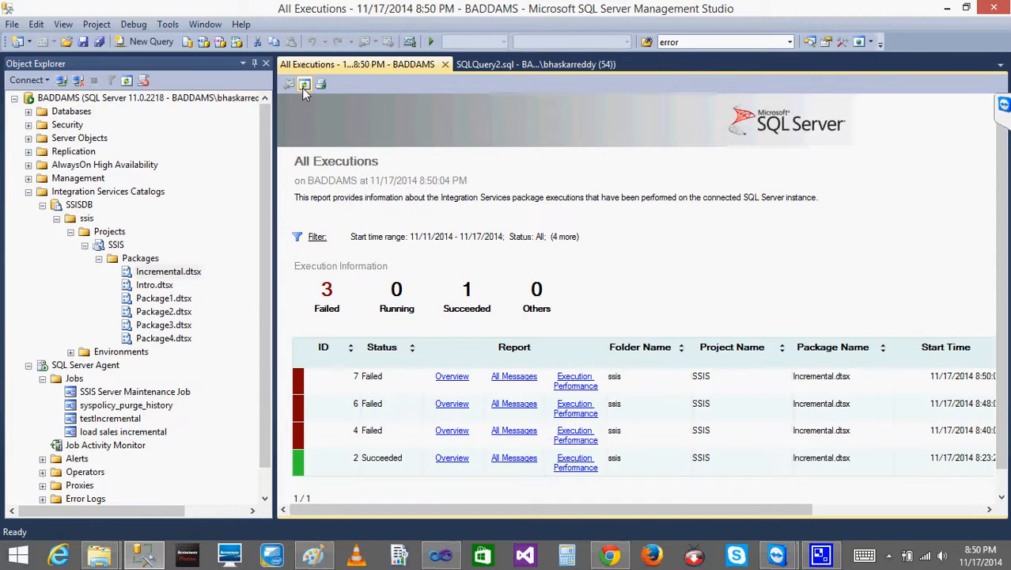
# View the overview and messages of execution 7, and close the report
pyautogui.click(450, 376)
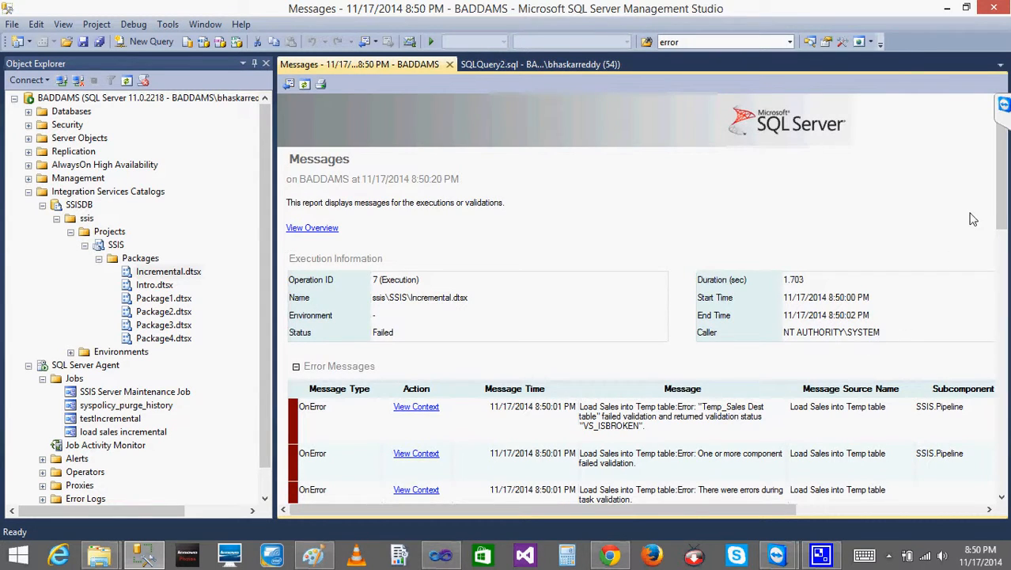
pyautogui.moveTo(1004, 215)
pyautogui.mouseDown()
pyautogui.moveTo(1000, 310)
pyautogui.moveTo(1001, 215)
pyautogui.mouseUp()
pyautogui.click(449, 65)
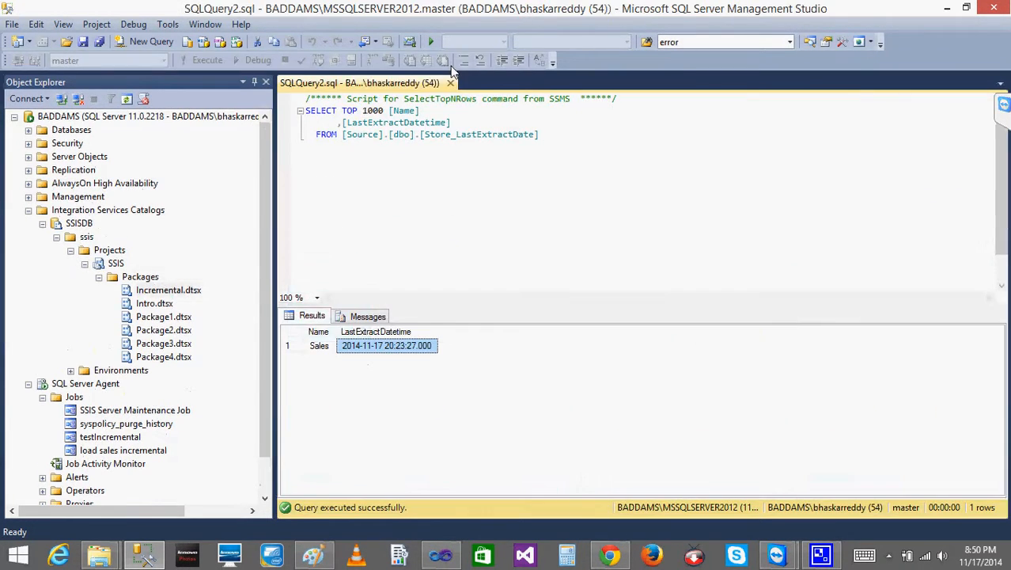
pyautogui.rightClick(55, 385)
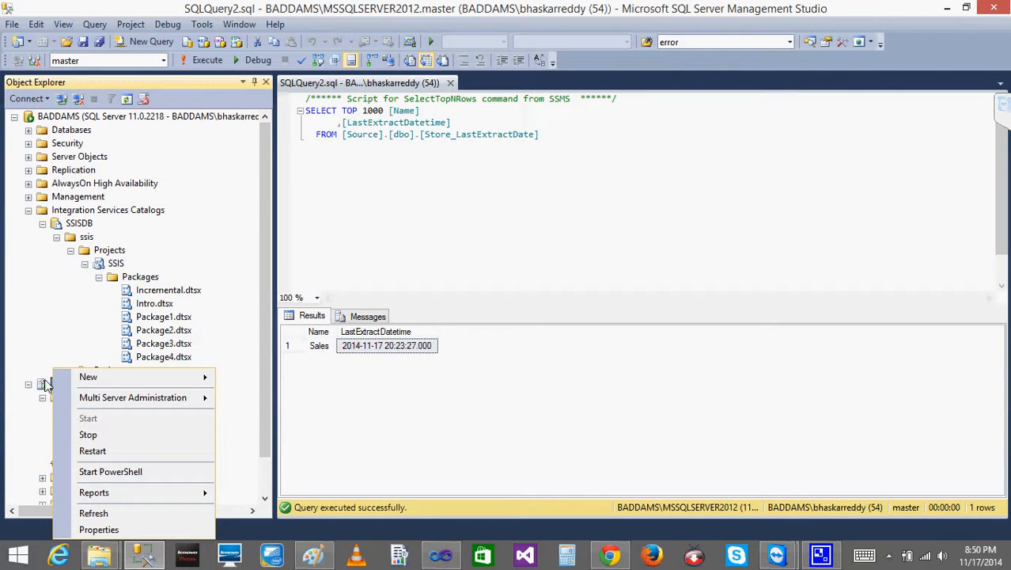
pyautogui.moveTo(198, 376)
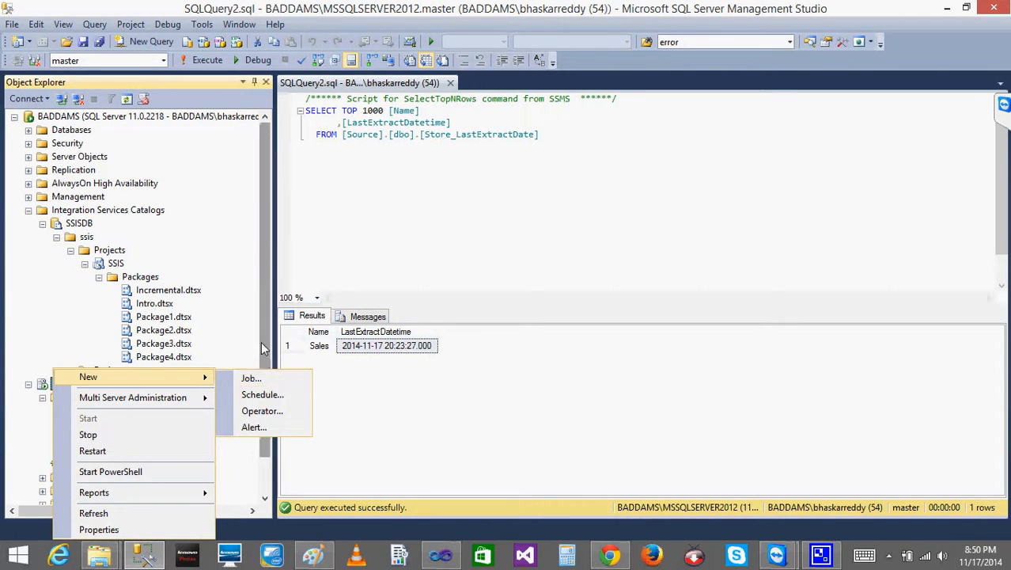
pyautogui.click(266, 343)
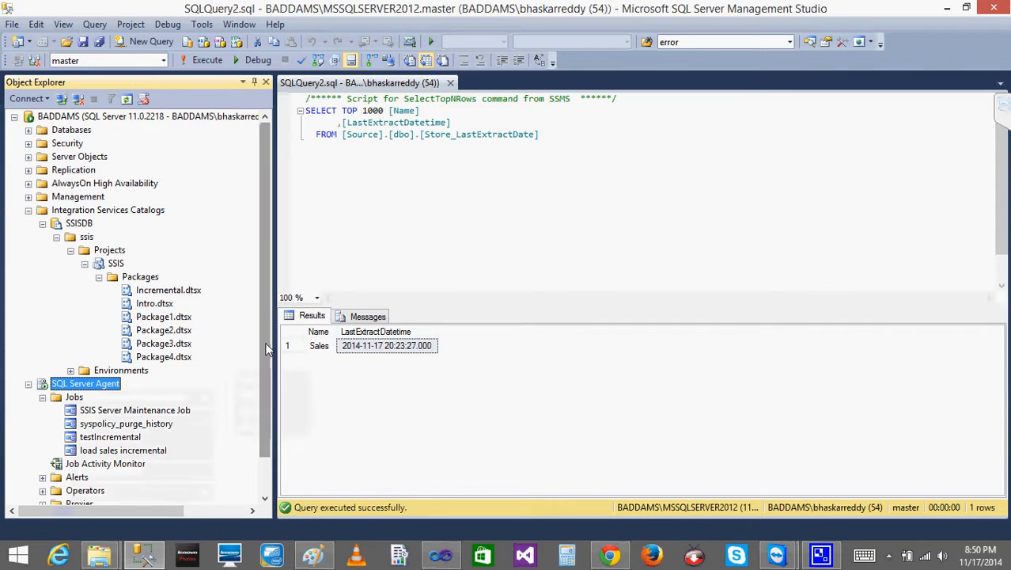
# Collapse the Integration Services catalog and open the user mapping of the NT AUTHORITY\SYSTEM login on the MSSQLSERVER2012 instance
pyautogui.click(42, 223)
pyautogui.click(28, 210)
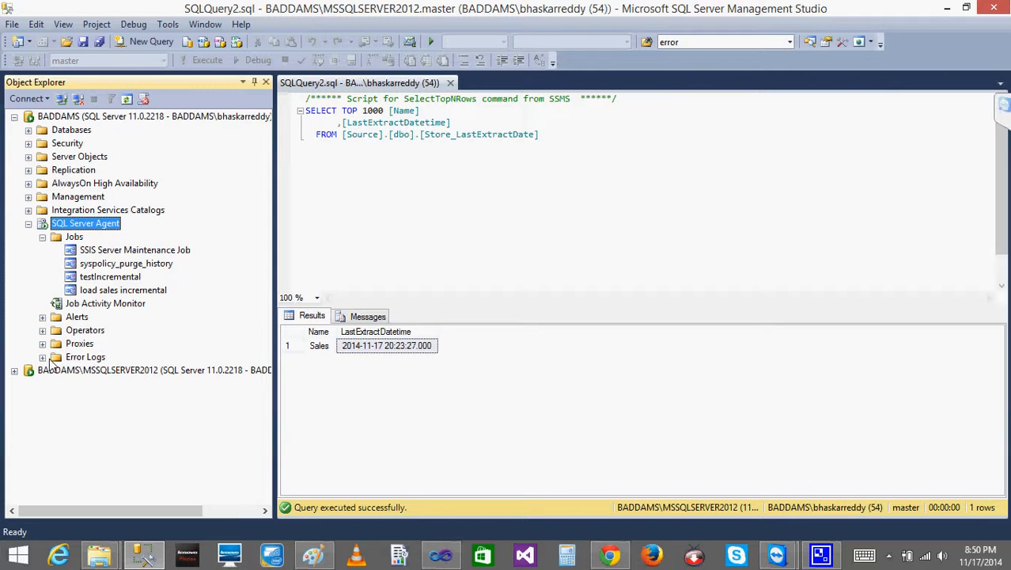
pyautogui.click(14, 370)
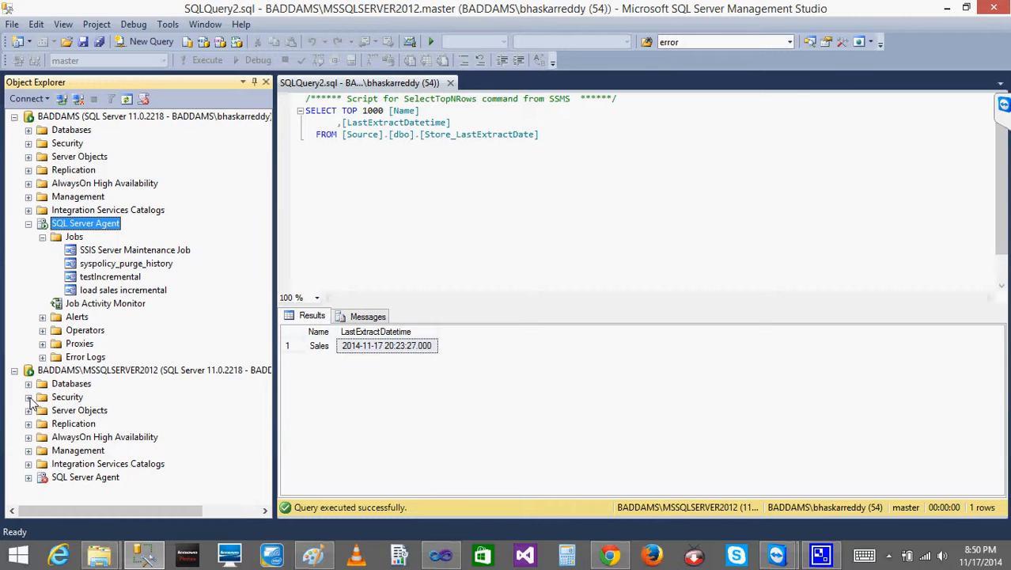
pyautogui.click(29, 396)
pyautogui.click(139, 343)
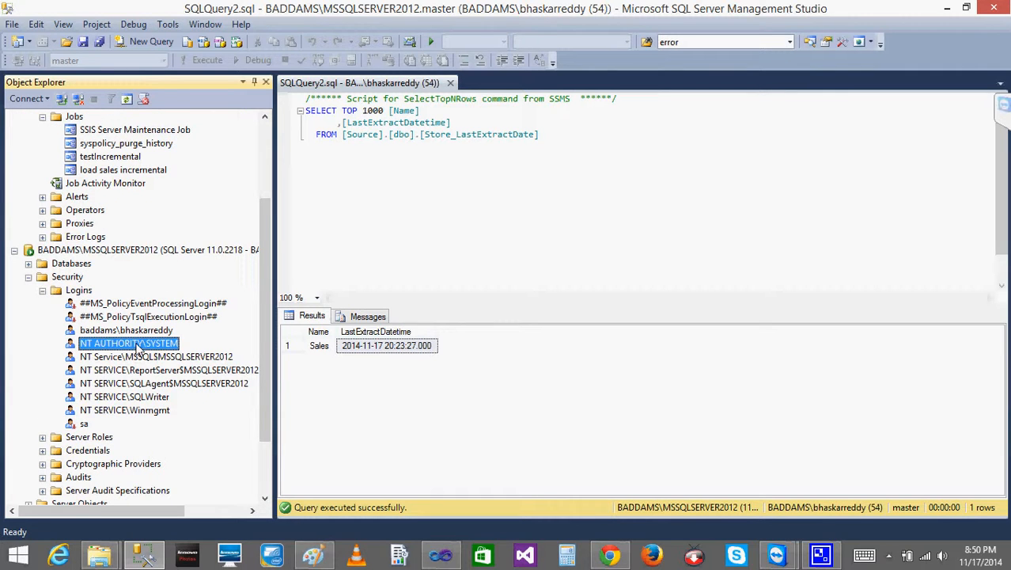
pyautogui.doubleClick(139, 346)
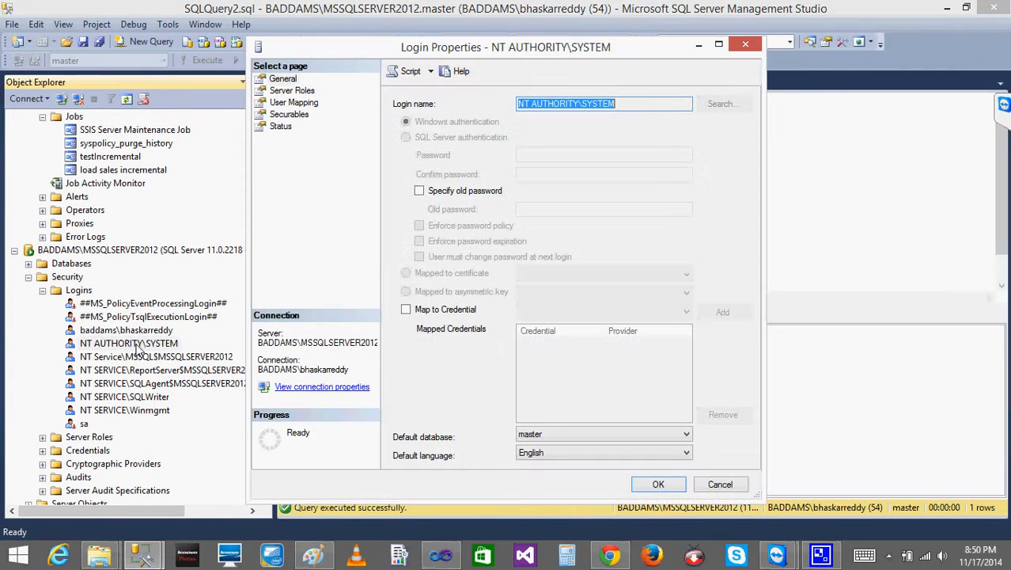
pyautogui.click(309, 103)
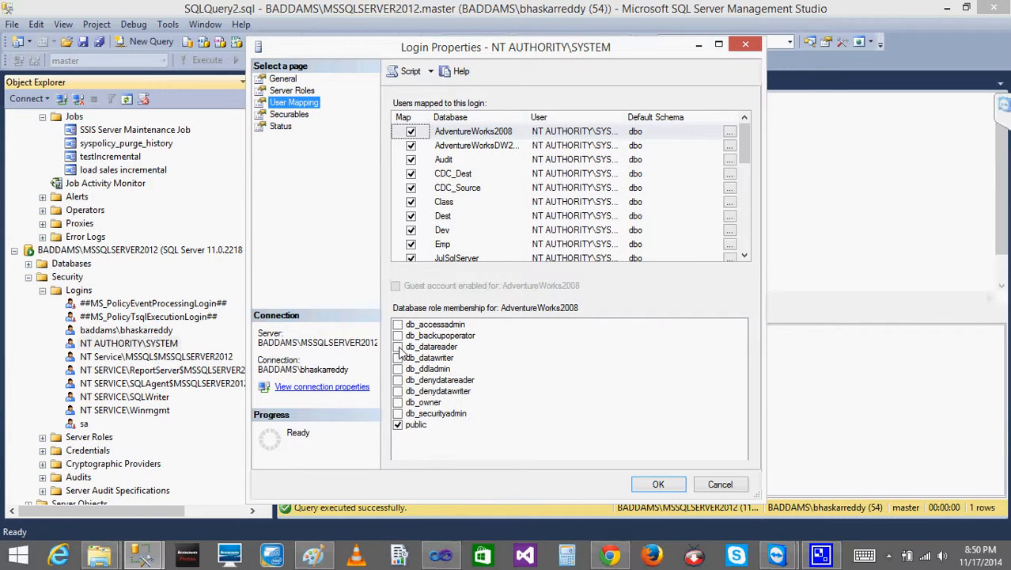
# Grant the login the db_datareader, db_datawriter and db_owner roles on the AdventureWorks2008 database and apply the change
pyautogui.click(408, 425)
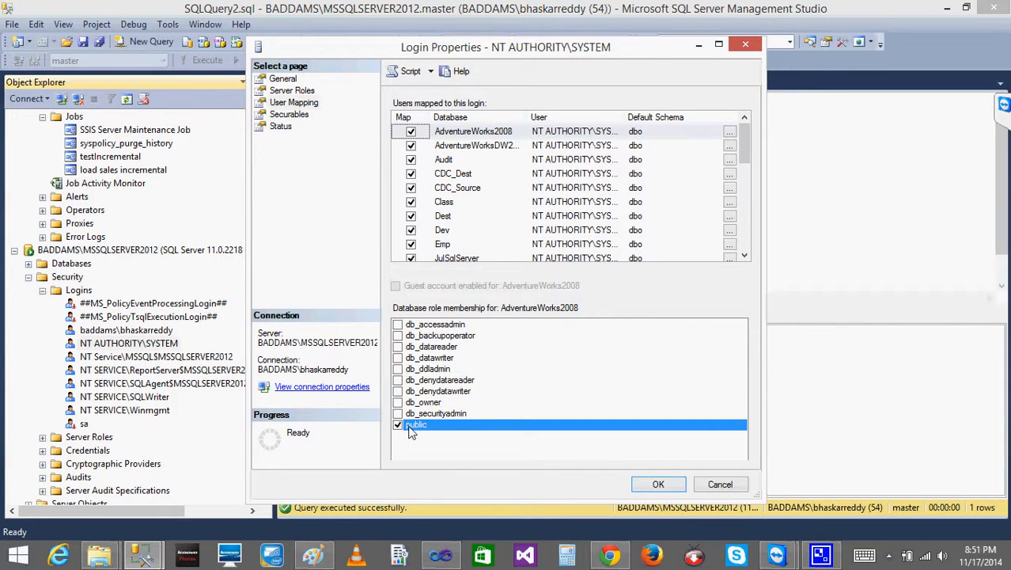
pyautogui.click(398, 347)
pyautogui.click(398, 358)
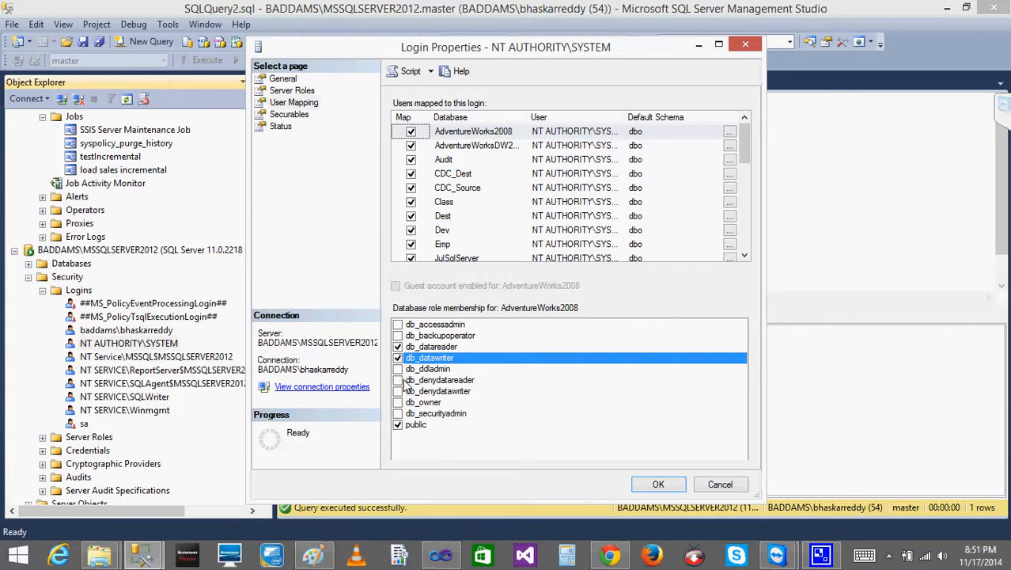
pyautogui.click(398, 403)
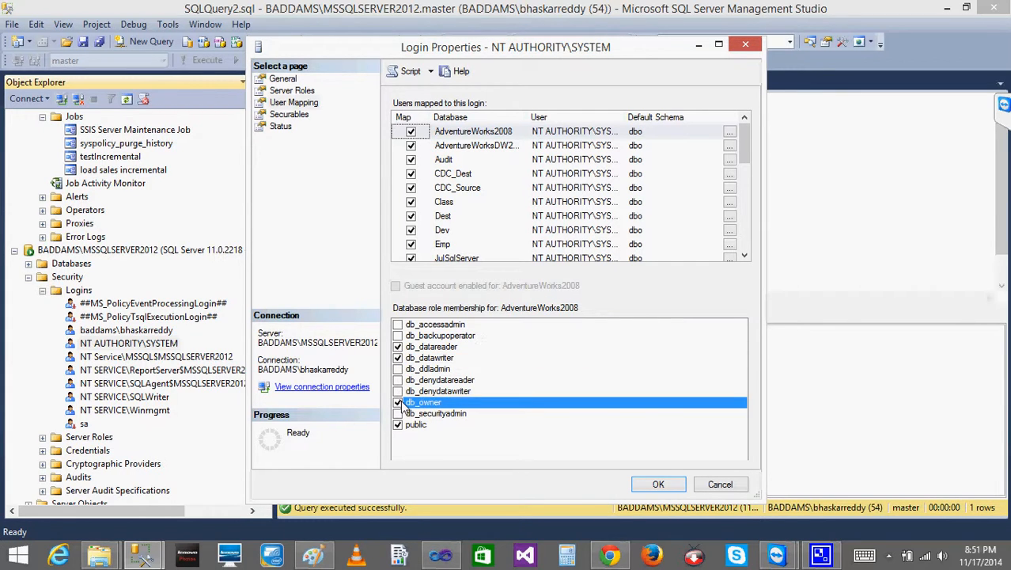
pyautogui.click(657, 485)
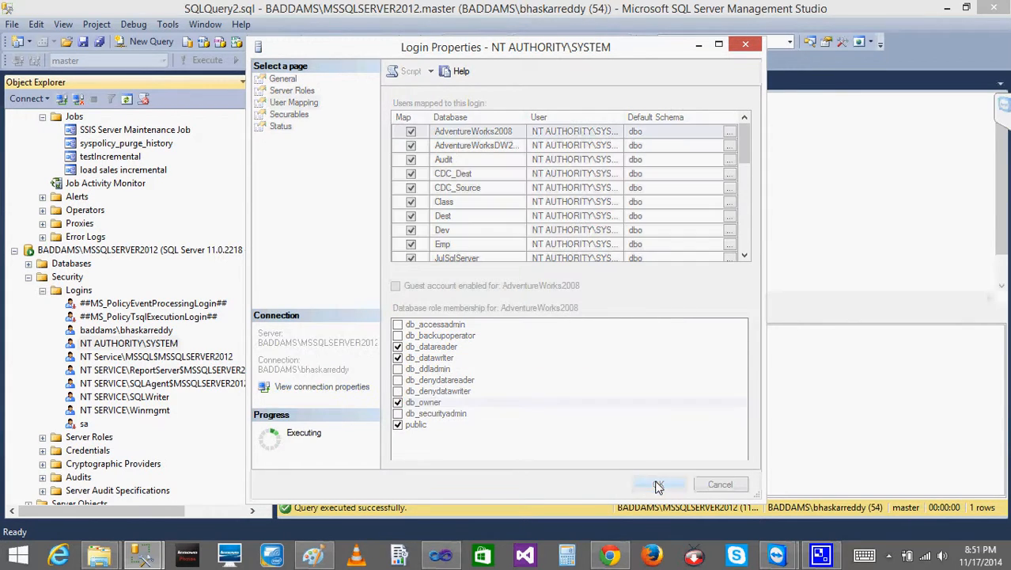
# Reopen the NT AUTHORITY\SYSTEM login's user mapping, check the role membership for AdventureWorks2008, and close the properties
pyautogui.doubleClick(82, 348)
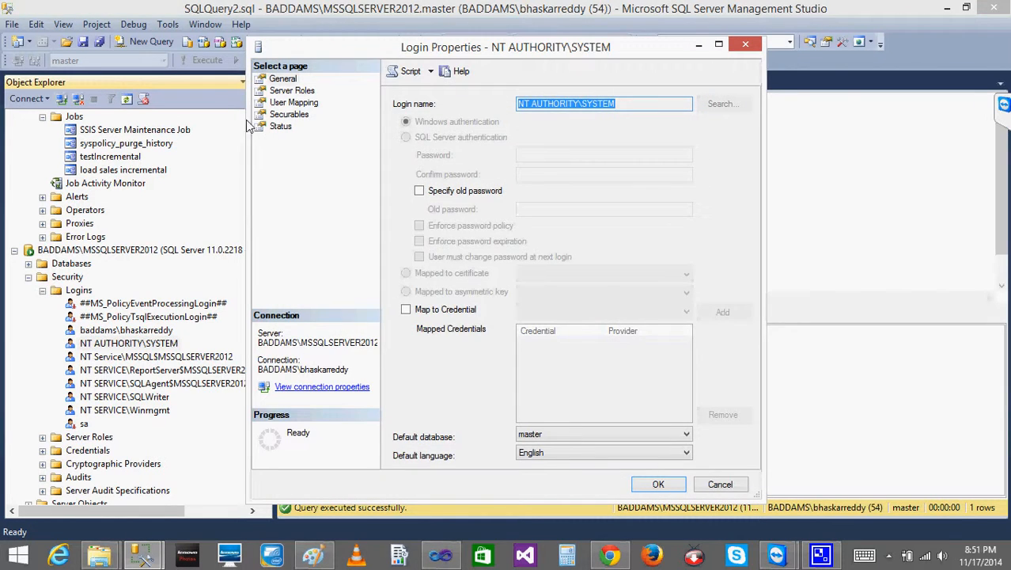
pyautogui.click(286, 103)
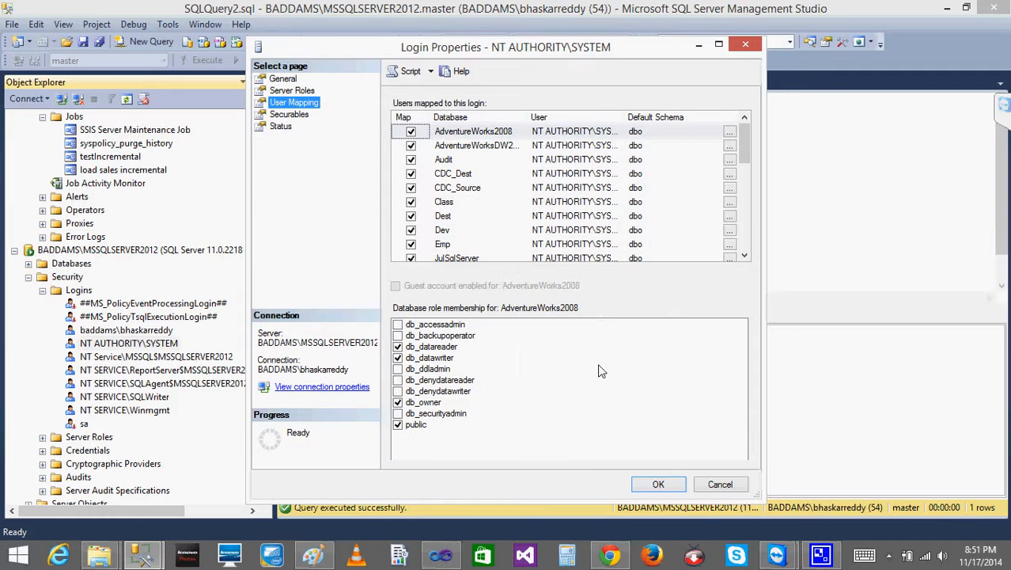
pyautogui.click(657, 485)
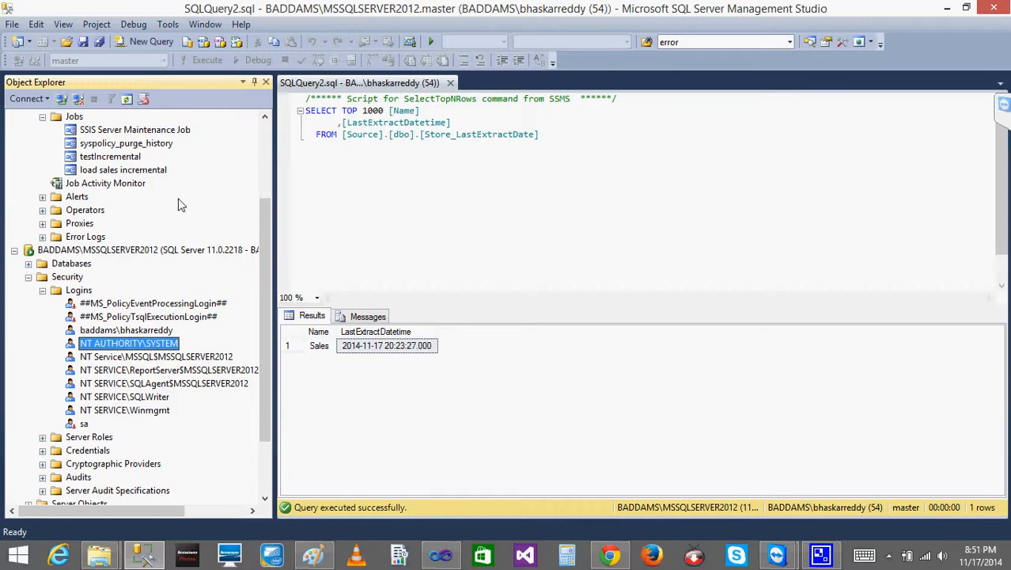
# Start the load sales incremental job again and close the job progress window
pyautogui.rightClick(133, 170)
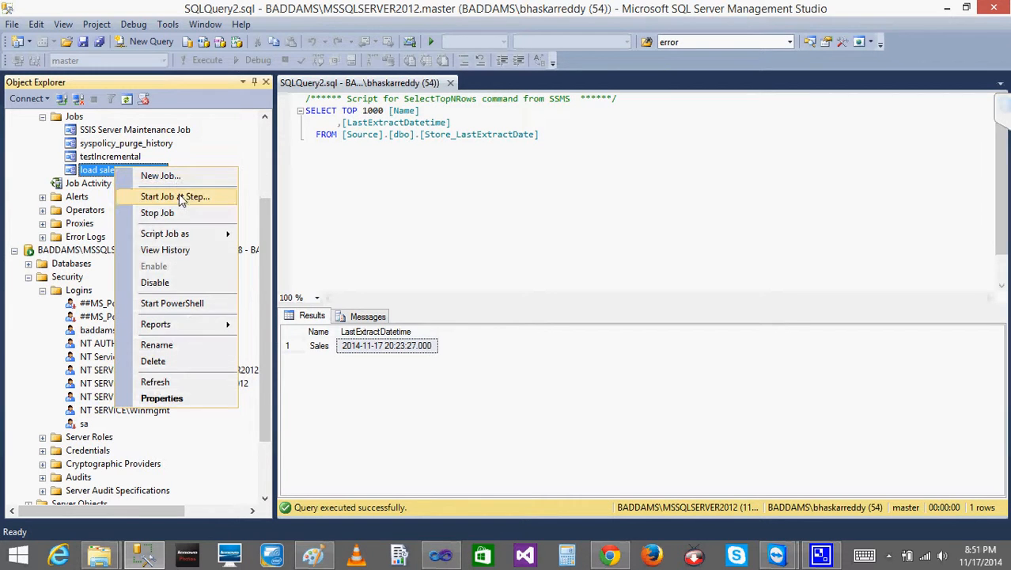
pyautogui.click(180, 199)
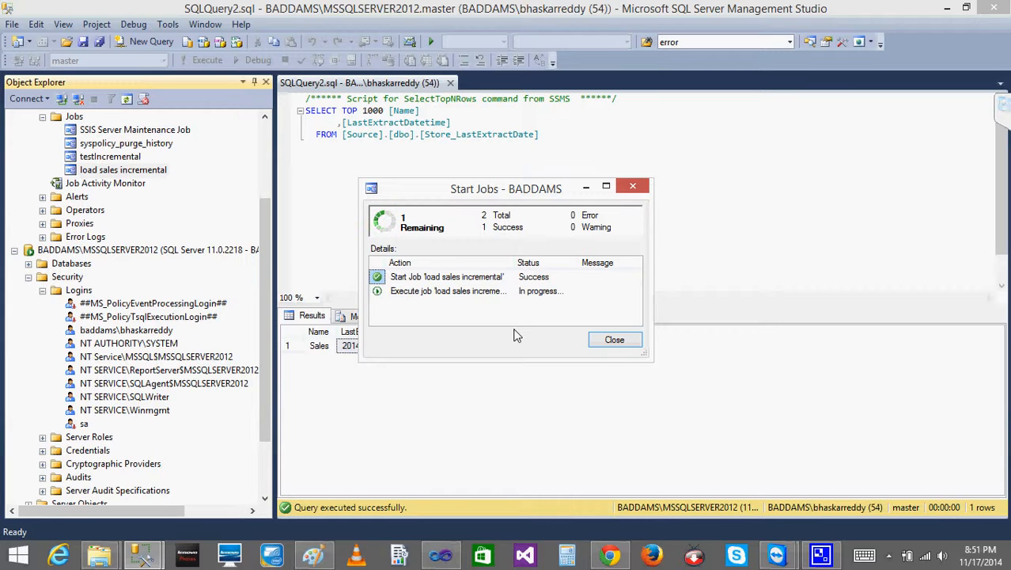
pyautogui.click(616, 343)
# Collapse SQL Server Agent and open the All Executions report for the Incremental.dtsx package in the SSISDB catalog
pyautogui.scroll(3, 260, 132)
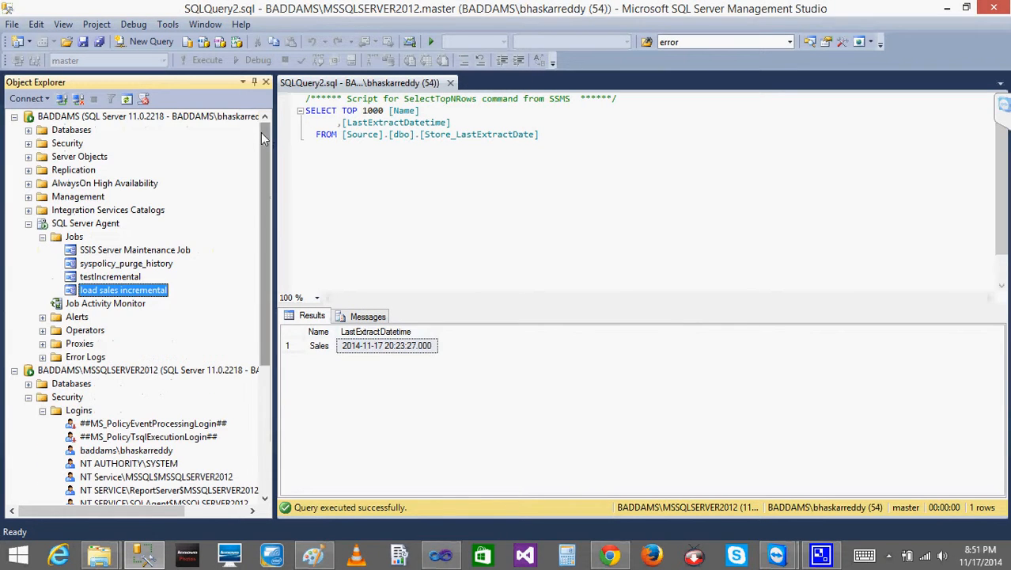
pyautogui.click(28, 224)
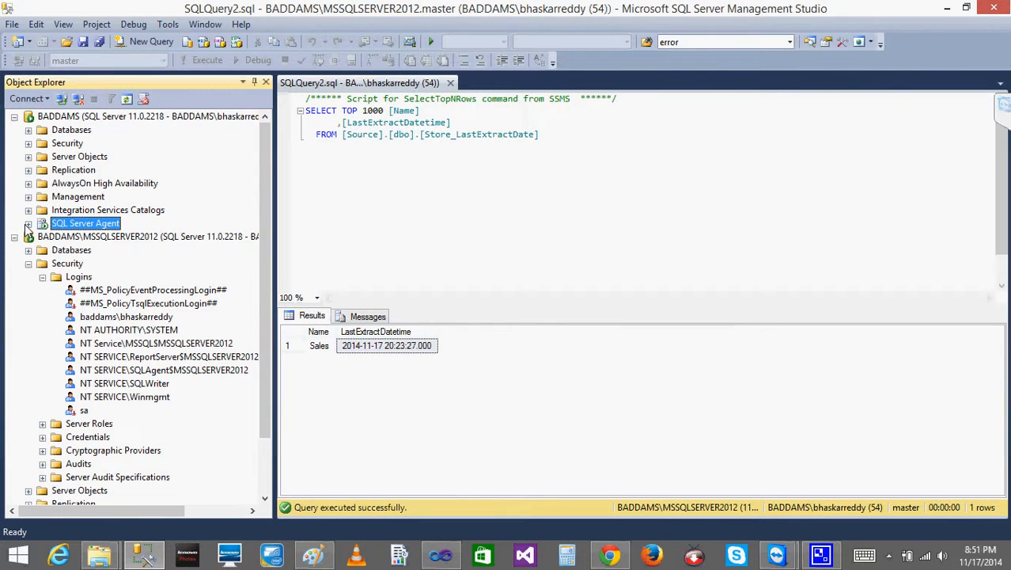
pyautogui.click(29, 209)
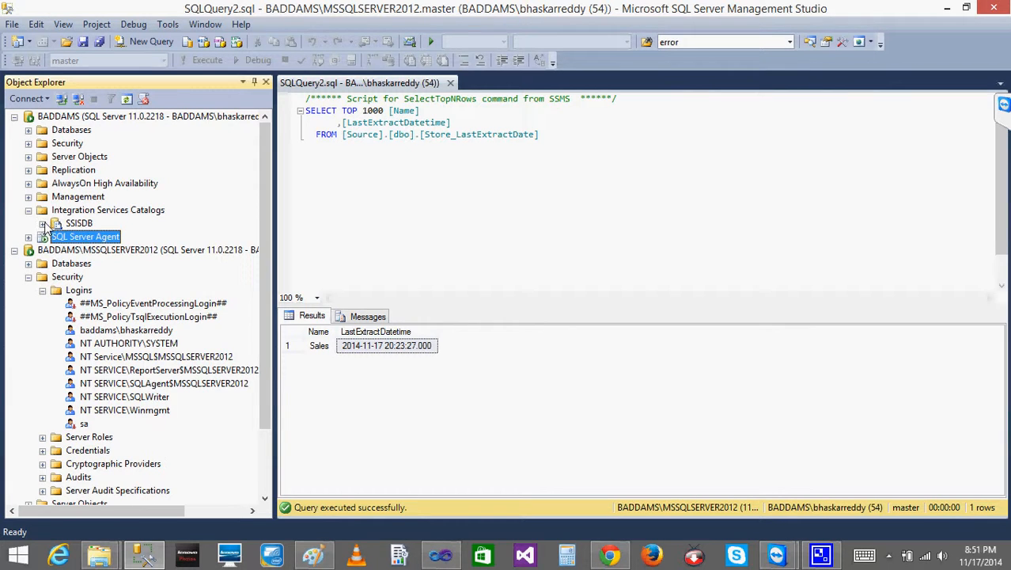
pyautogui.click(43, 224)
pyautogui.rightClick(169, 295)
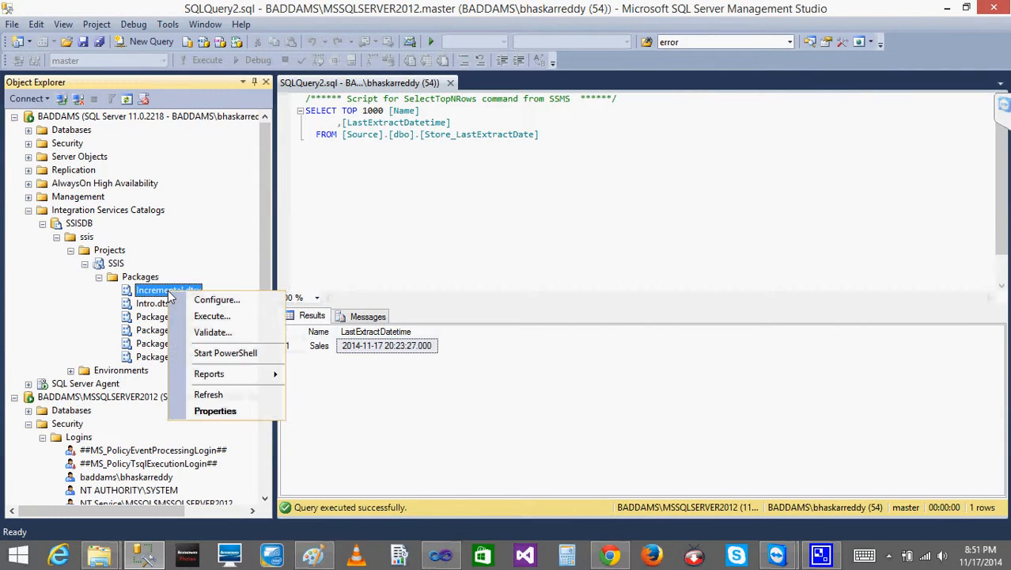
pyautogui.moveTo(225, 380)
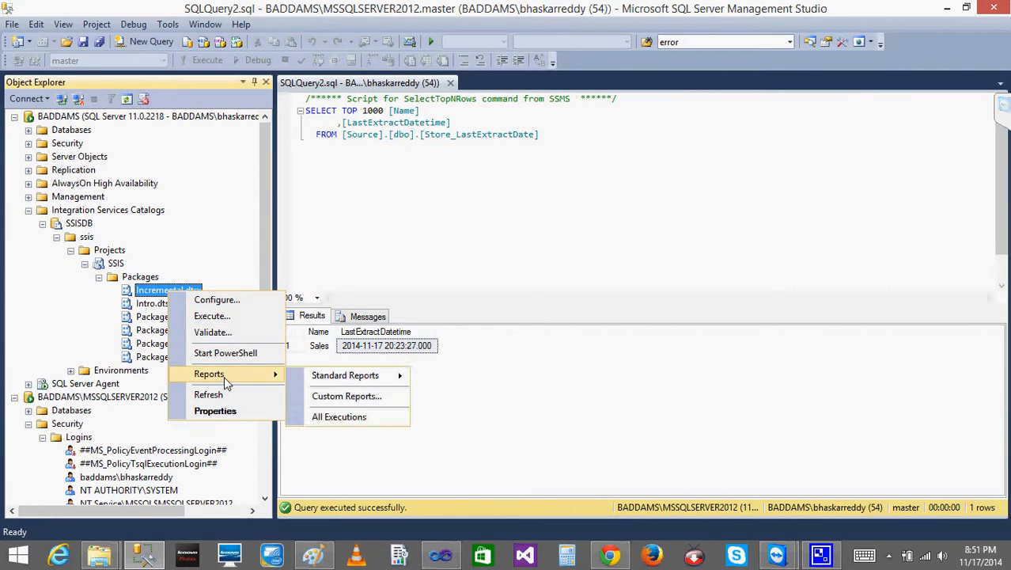
pyautogui.moveTo(348, 377)
pyautogui.click(465, 379)
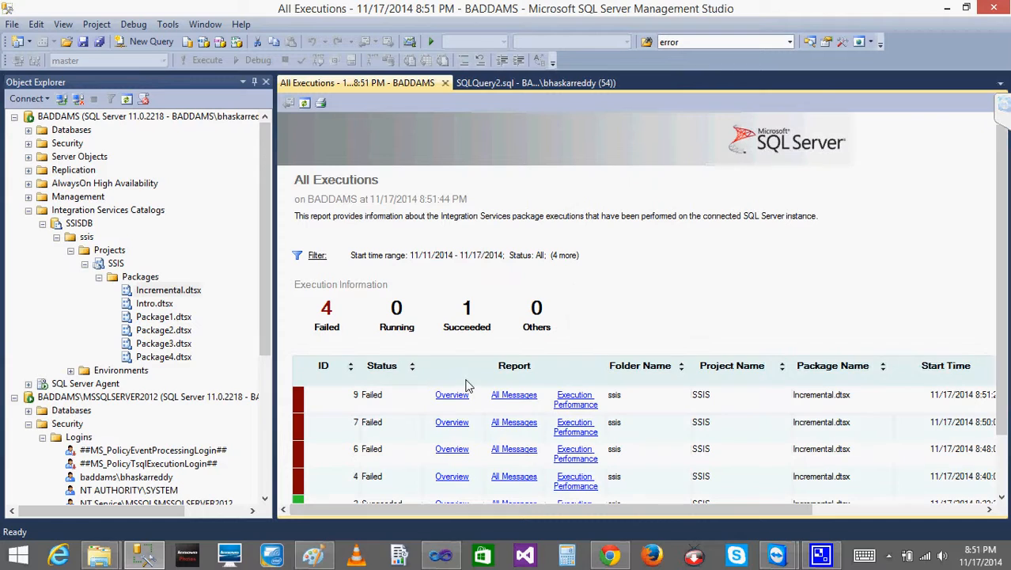
# View the overview of execution 9 and read through its error messages
pyautogui.click(453, 395)
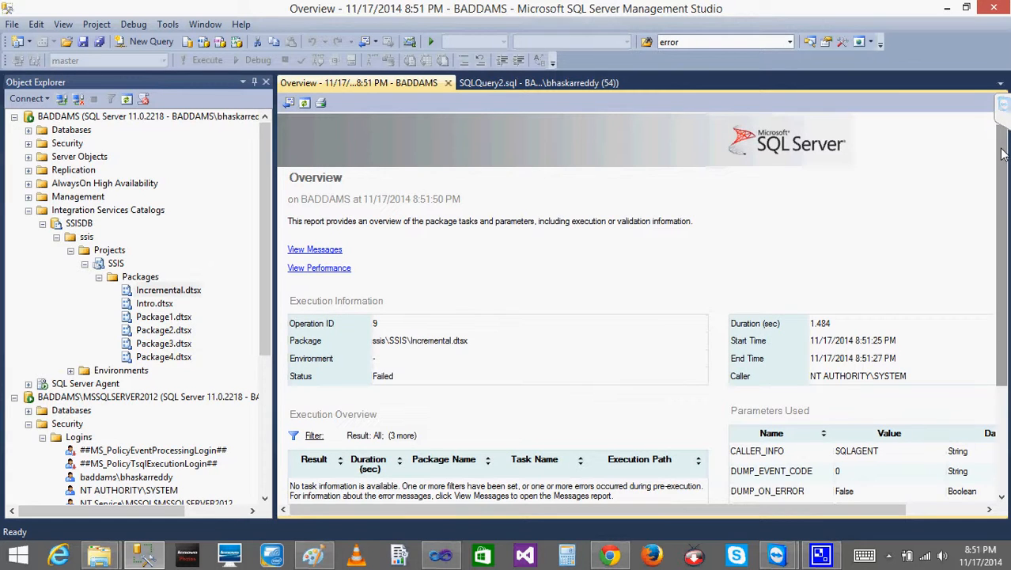
pyautogui.moveTo(1003, 155); pyautogui.dragTo(1007, 241)
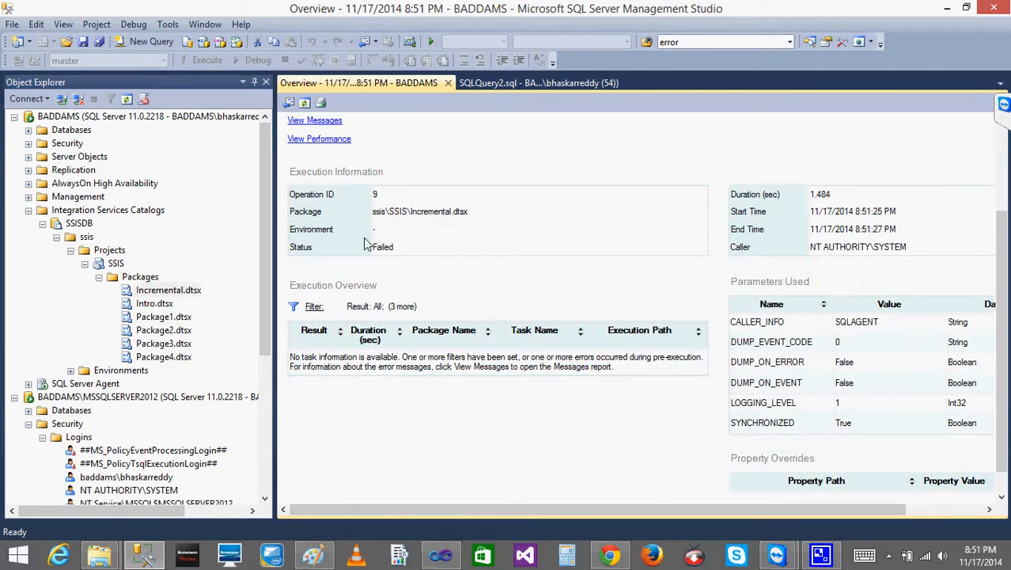
pyautogui.click(315, 120)
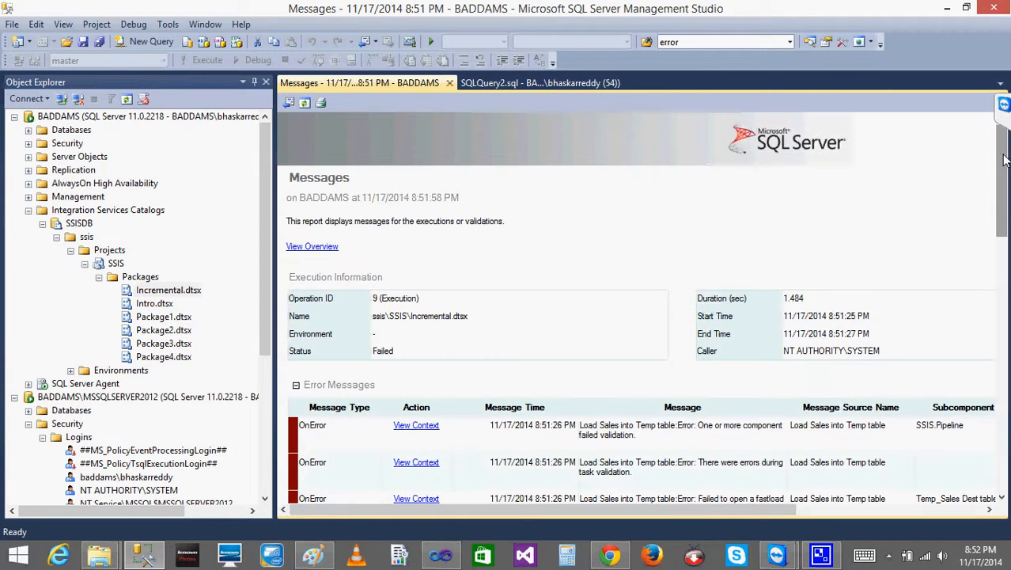
pyautogui.moveTo(1003, 168); pyautogui.dragTo(1005, 218)
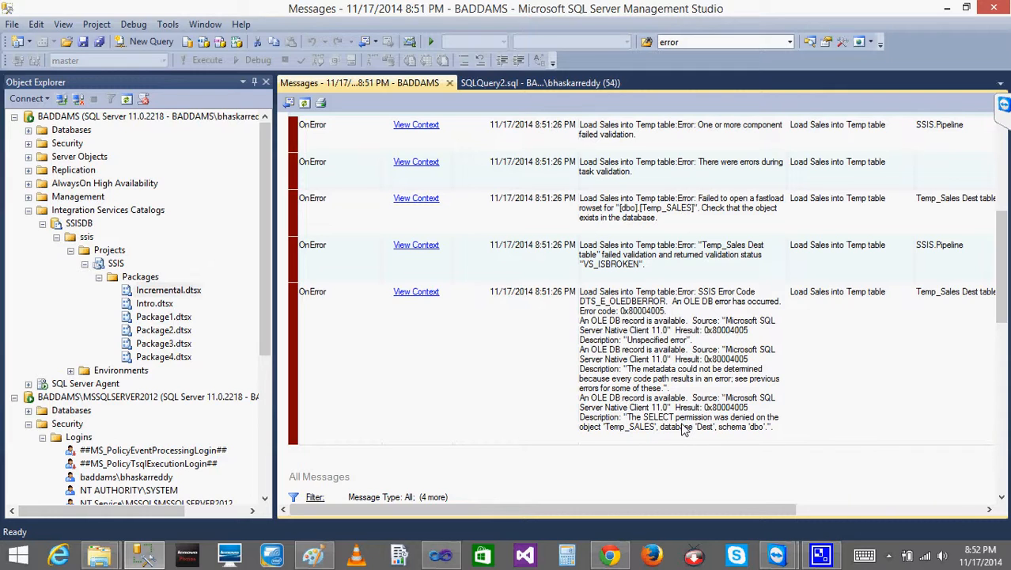
# Collapse the Integration Services catalog and open the user mapping of the NT AUTHORITY\SYSTEM login on the MSSQLSERVER2012 instance
pyautogui.click(43, 224)
pyautogui.click(29, 211)
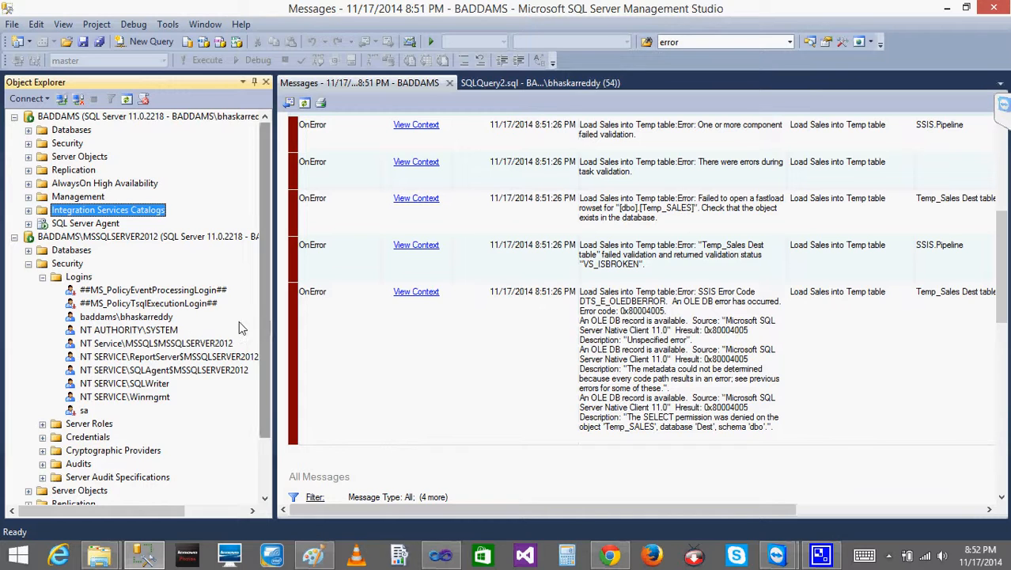
pyautogui.click(121, 331)
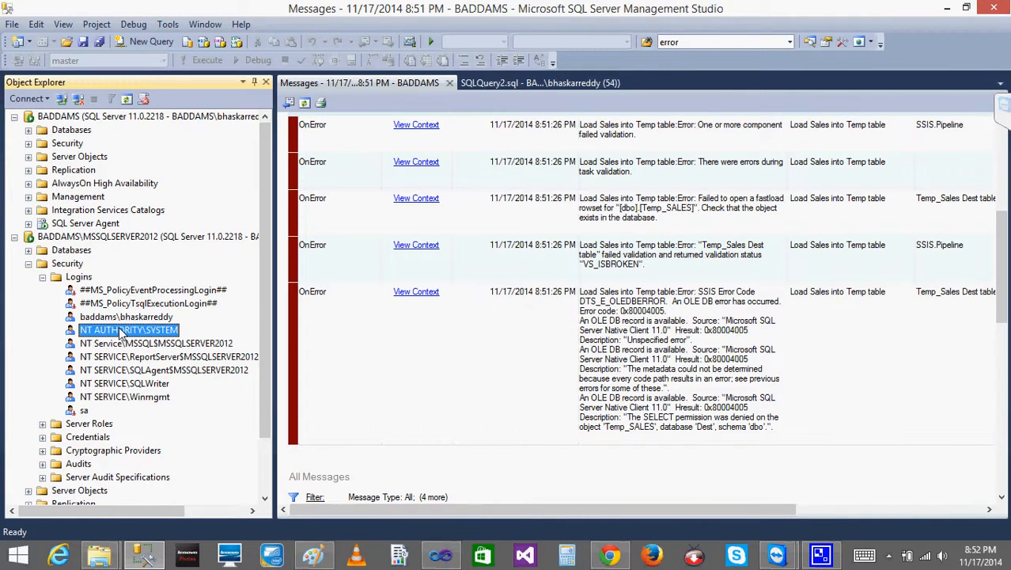
pyautogui.doubleClick(121, 331)
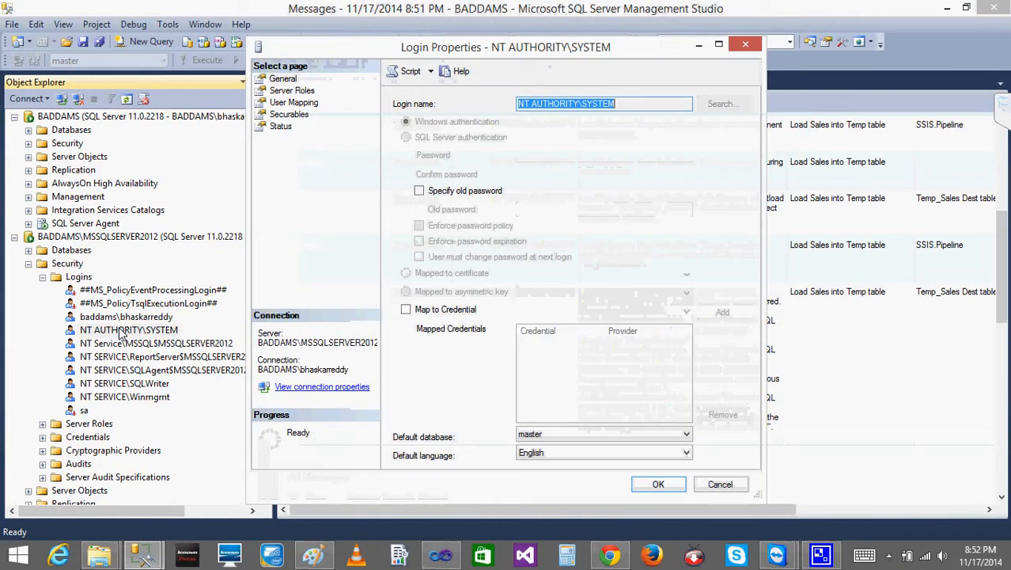
pyautogui.click(291, 103)
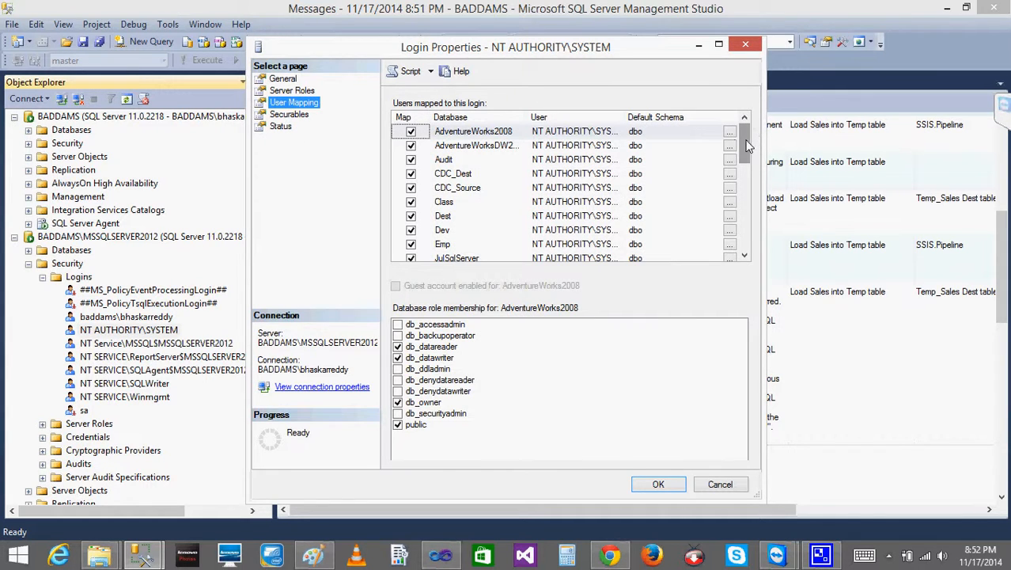
# Select the db_securityadmin, db_accessadmin, db_backupoperator, db_ddladmin, db_denydatareader and db_denydatawriter roles for the login on AdventureWorks2008
pyautogui.moveTo(748, 145); pyautogui.dragTo(745, 242)
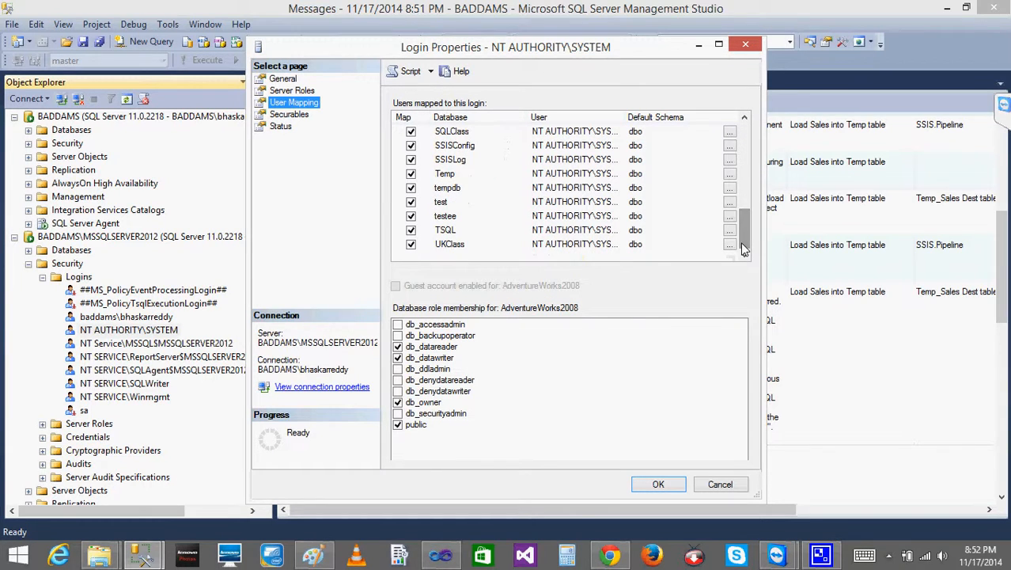
pyautogui.click(397, 413)
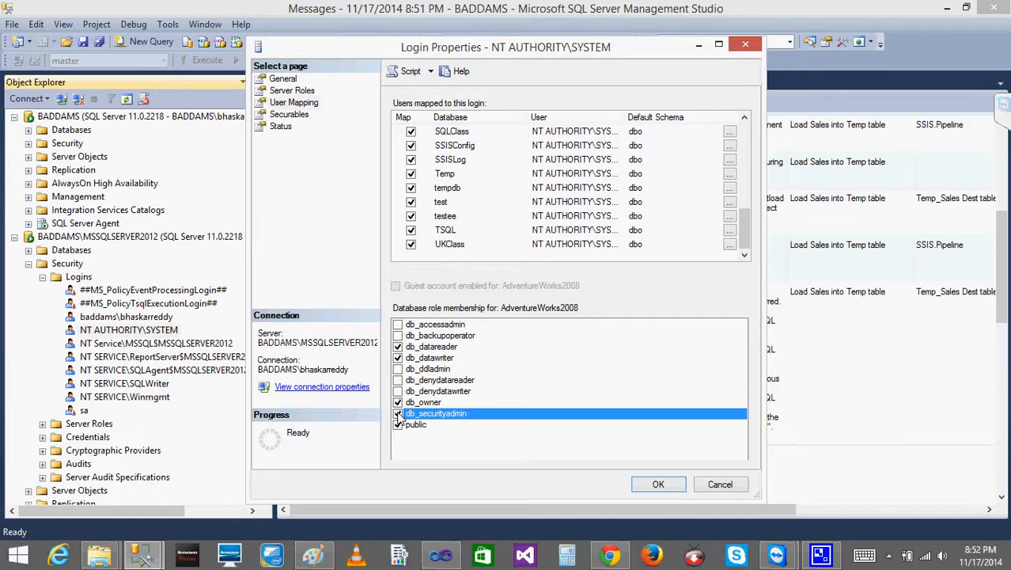
pyautogui.click(398, 325)
pyautogui.click(397, 335)
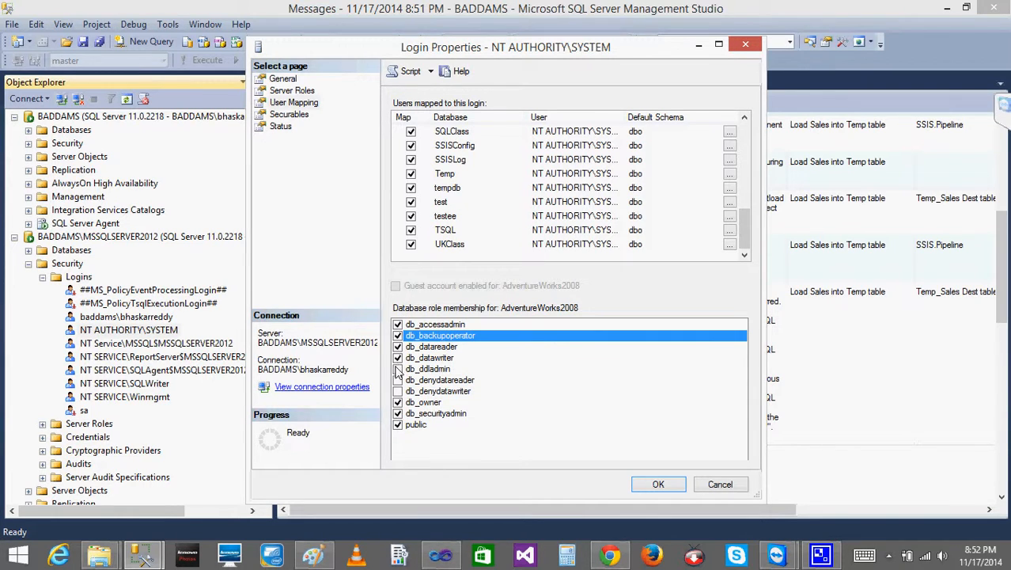
pyautogui.click(397, 368)
pyautogui.click(397, 380)
pyautogui.click(397, 391)
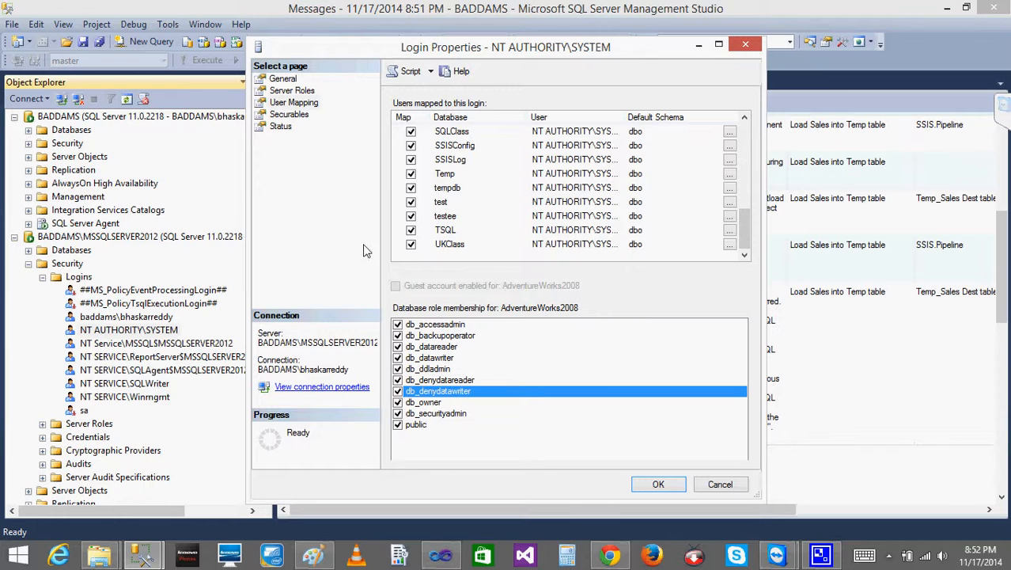
# Look through the login's explicit server permissions in its securables and recheck its user mapping
pyautogui.click(290, 115)
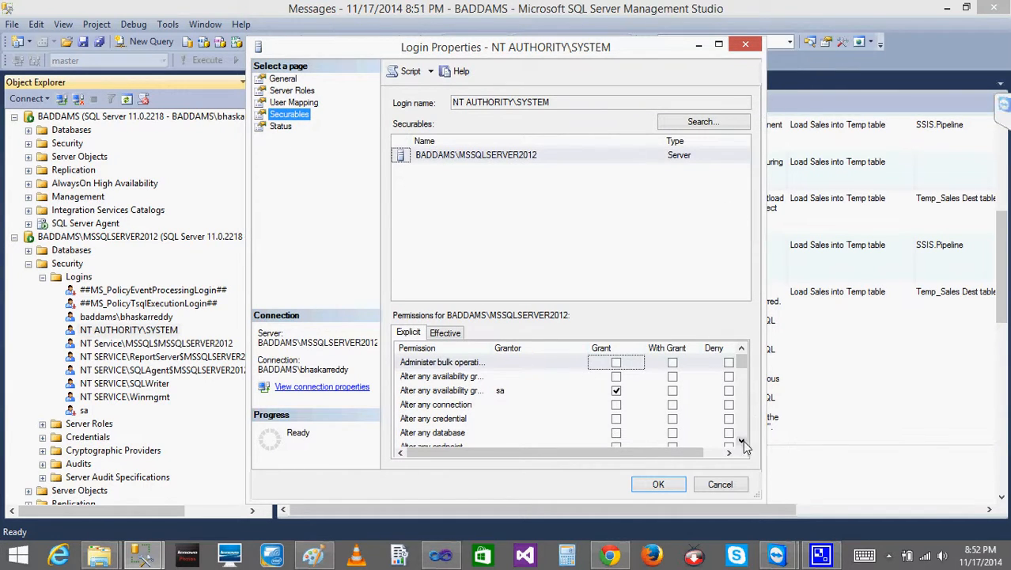
pyautogui.moveTo(741, 441); pyautogui.dragTo(741, 441)
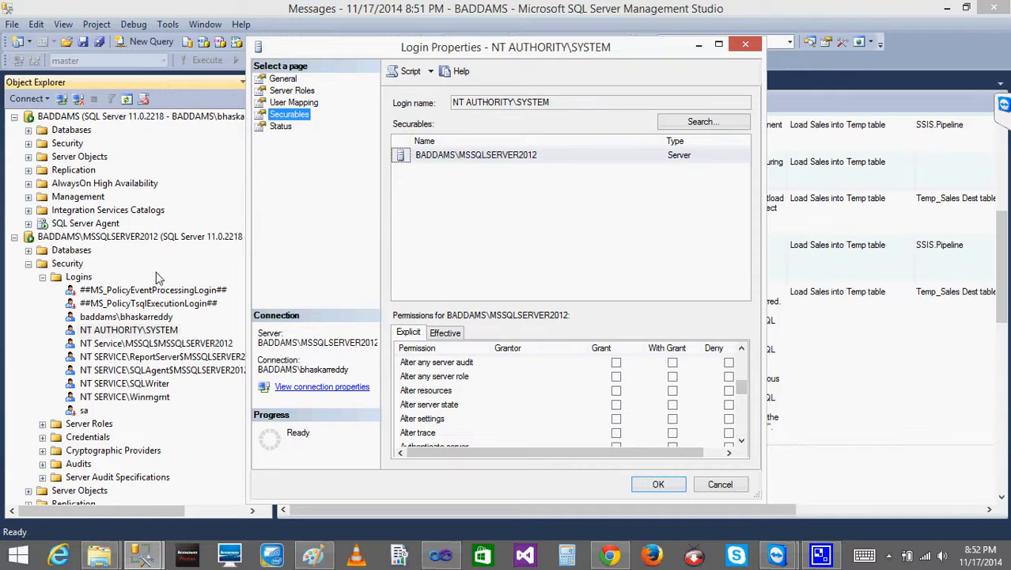
pyautogui.click(293, 104)
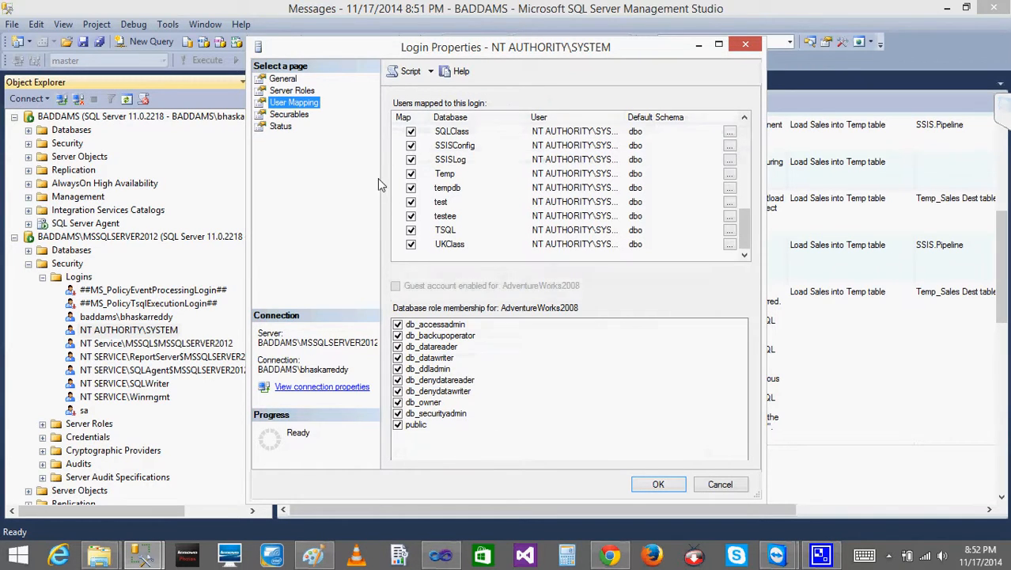
# Grant the NT AUTHORITY\SYSTEM login the sysadmin server role and apply the login changes
pyautogui.click(293, 92)
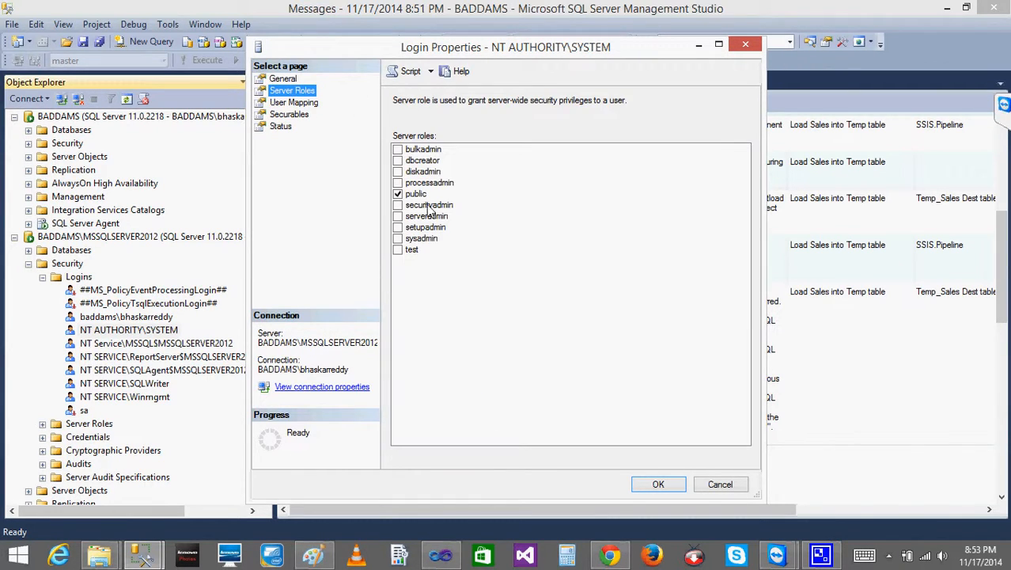
pyautogui.click(398, 239)
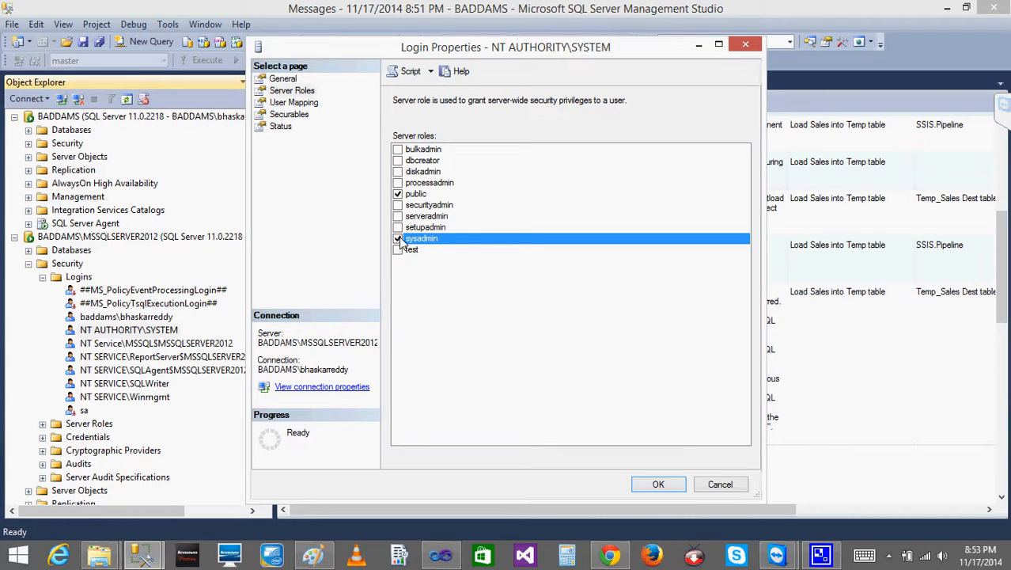
pyautogui.click(659, 486)
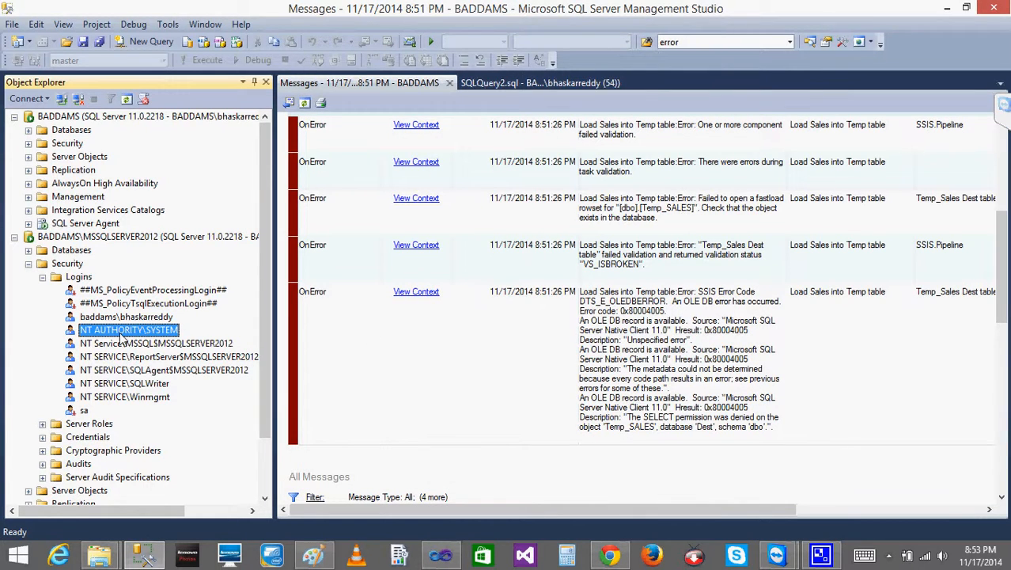
# Collapse the MSSQLSERVER2012 instance, run the load sales incremental job under SQL Server Agent, and close the job progress window
pyautogui.click(30, 264)
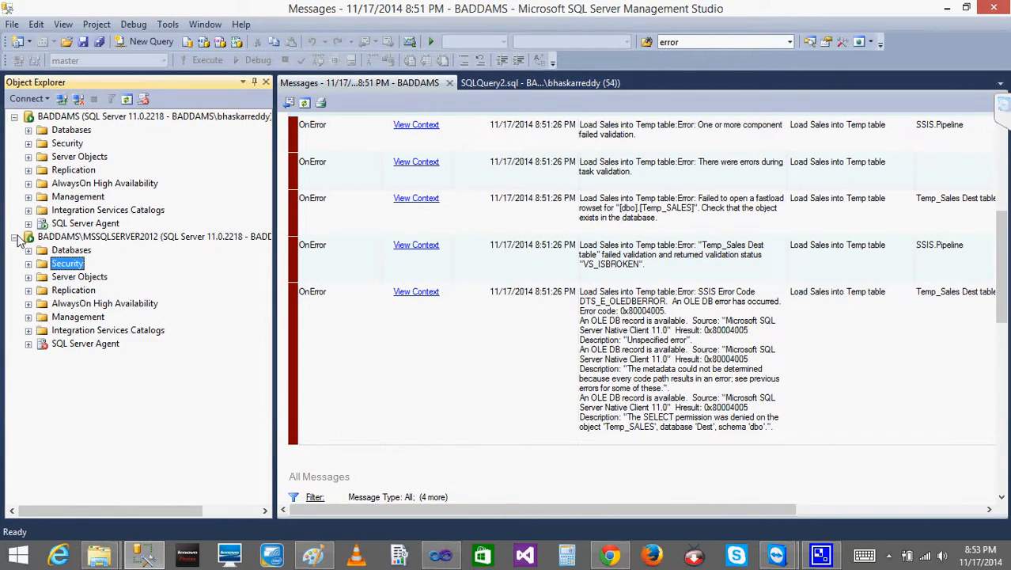
pyautogui.click(15, 238)
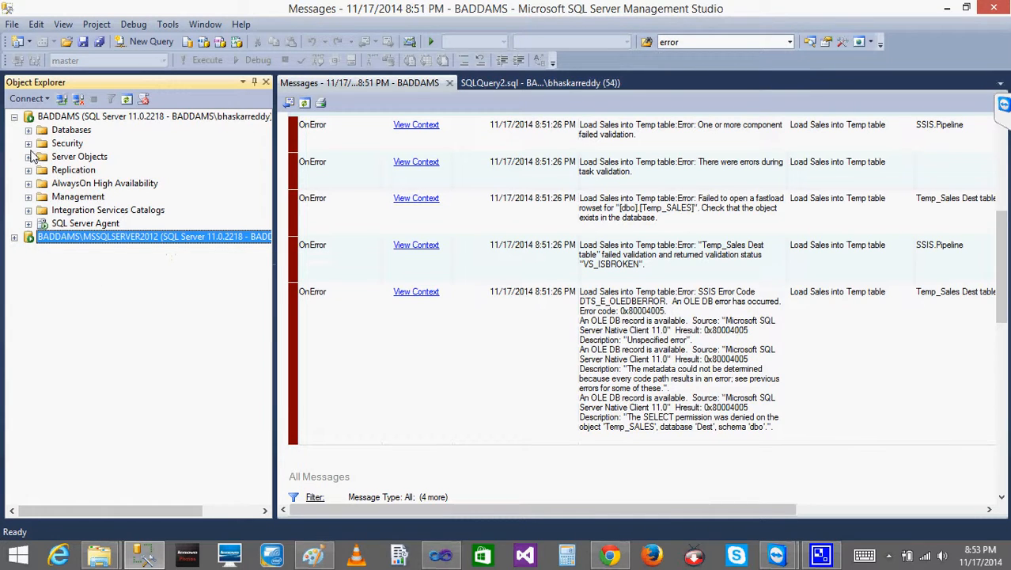
pyautogui.click(28, 223)
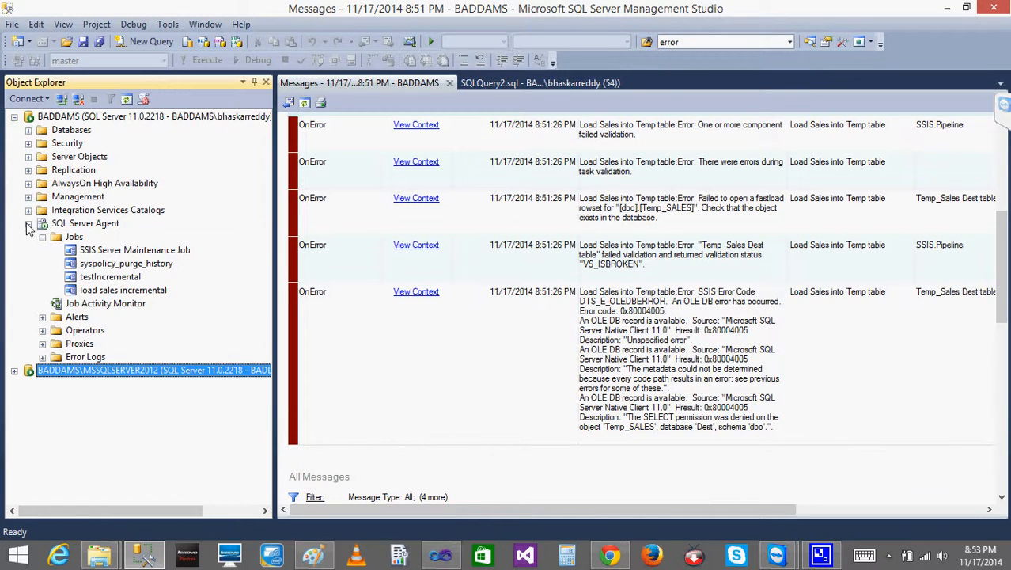
pyautogui.rightClick(122, 291)
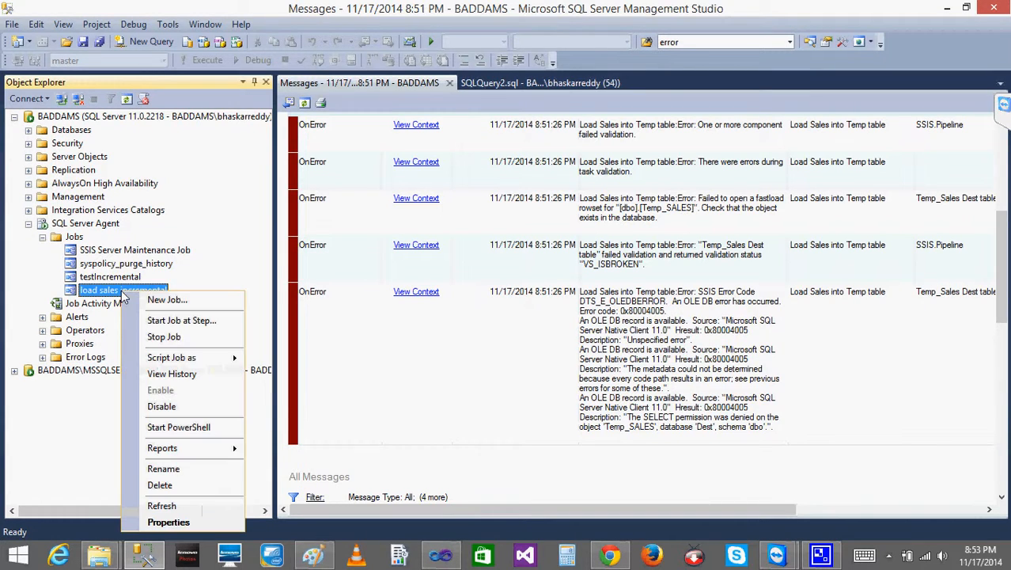
pyautogui.click(191, 320)
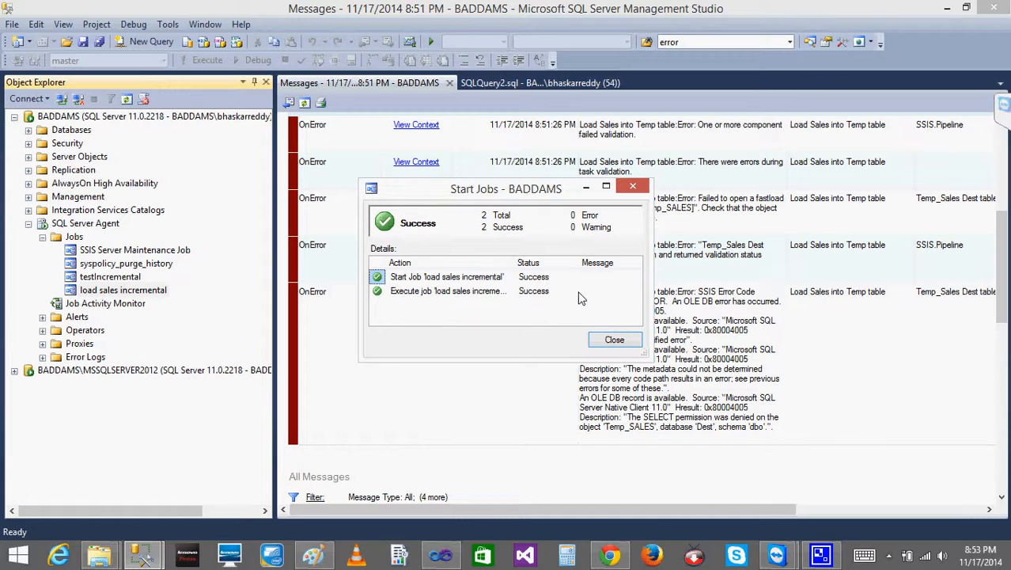
pyautogui.click(614, 339)
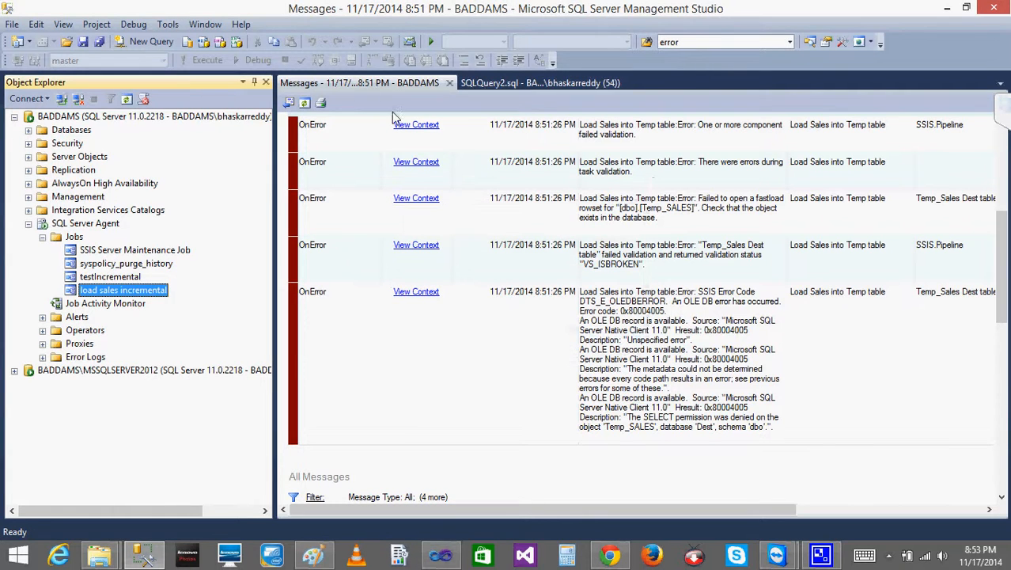
# Return from the execution 9 messages to the All Executions report and refresh it
pyautogui.click(289, 105)
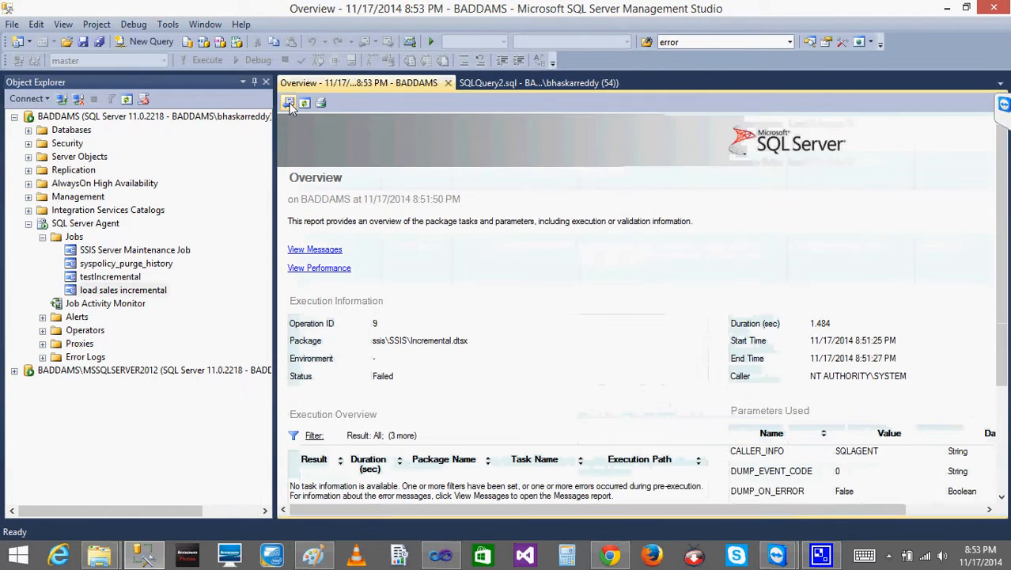
pyautogui.click(289, 104)
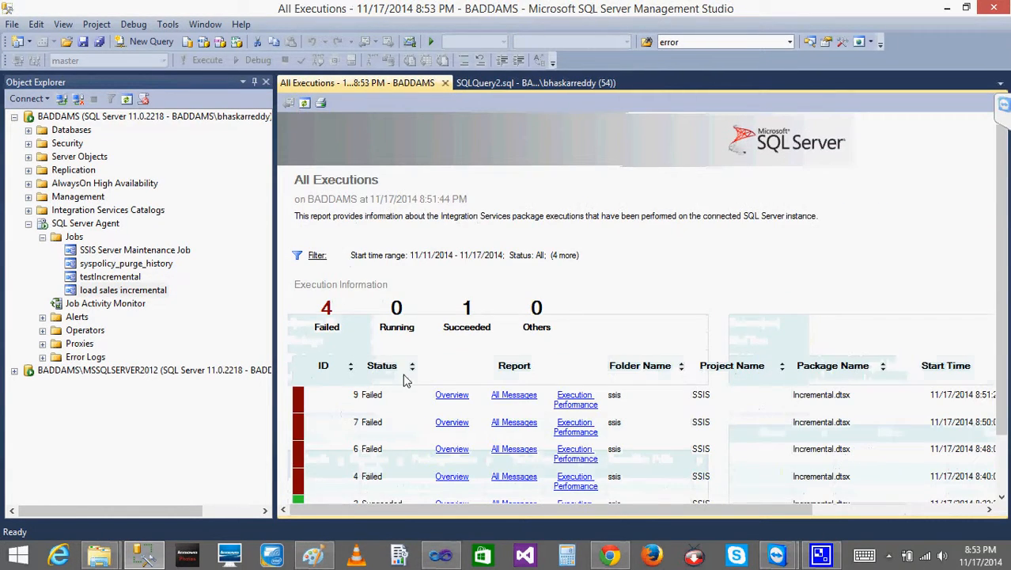
pyautogui.click(304, 104)
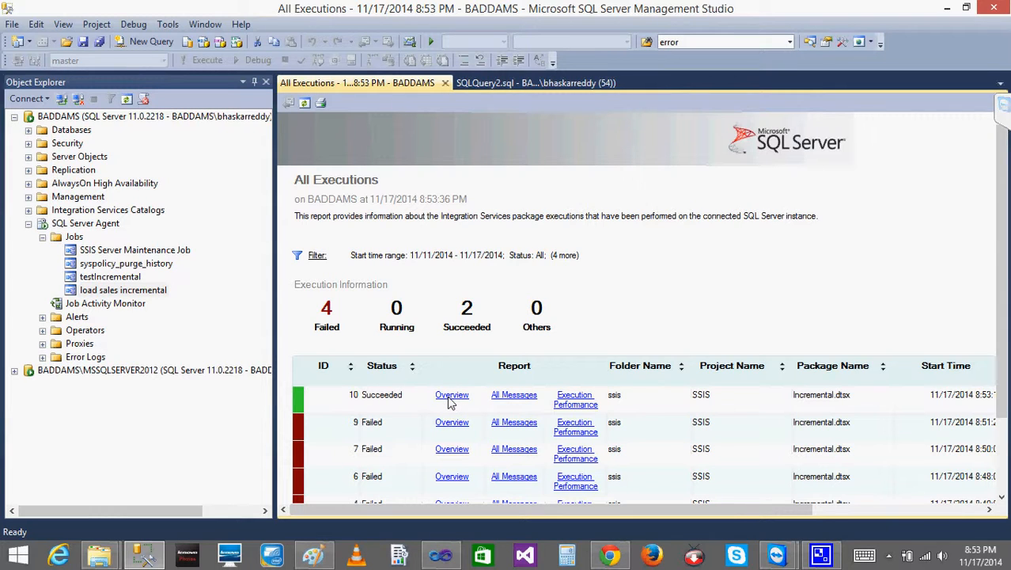
# Expand the MSSQLSERVER2012 instance and rerun the Store_LastExtractDate query to check the LastExtractDatetime of Sales
pyautogui.click(43, 237)
pyautogui.click(68, 225)
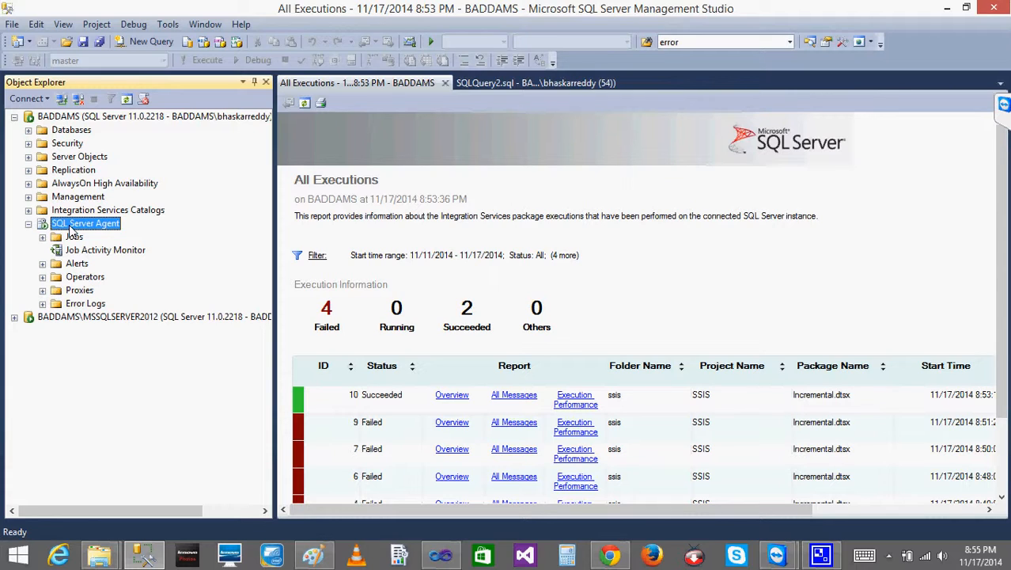
pyautogui.click(14, 317)
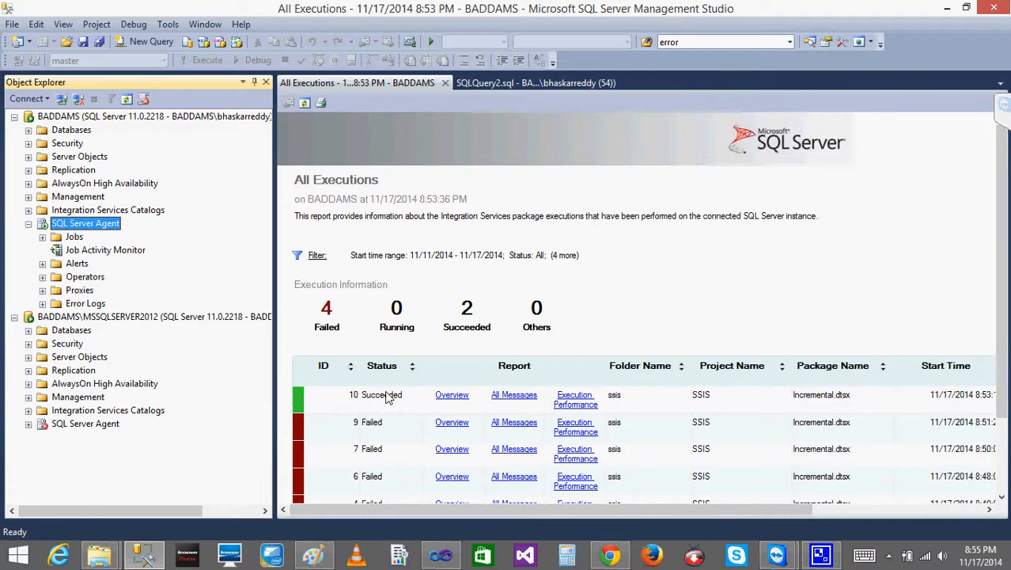
pyautogui.click(508, 81)
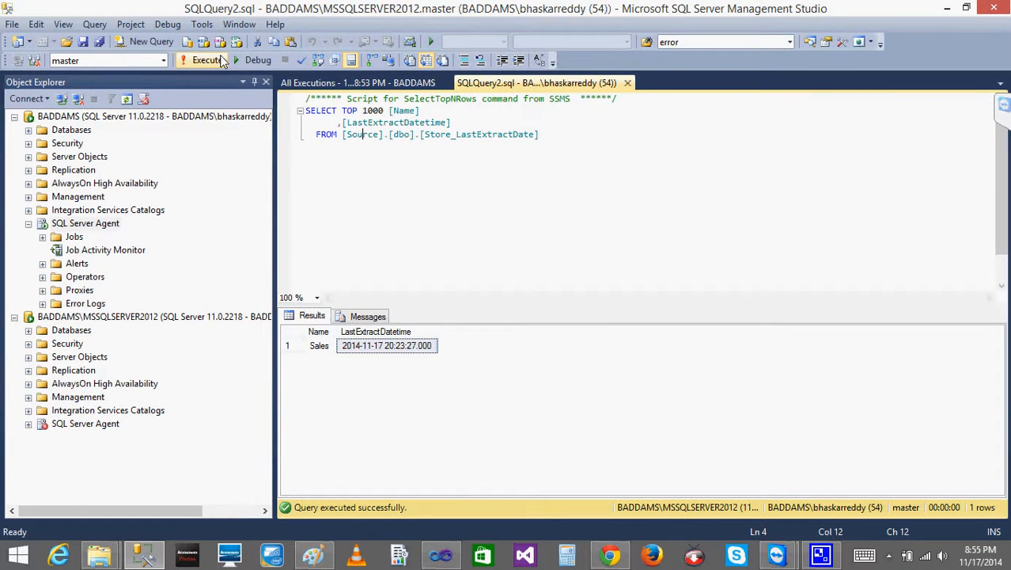
pyautogui.click(214, 61)
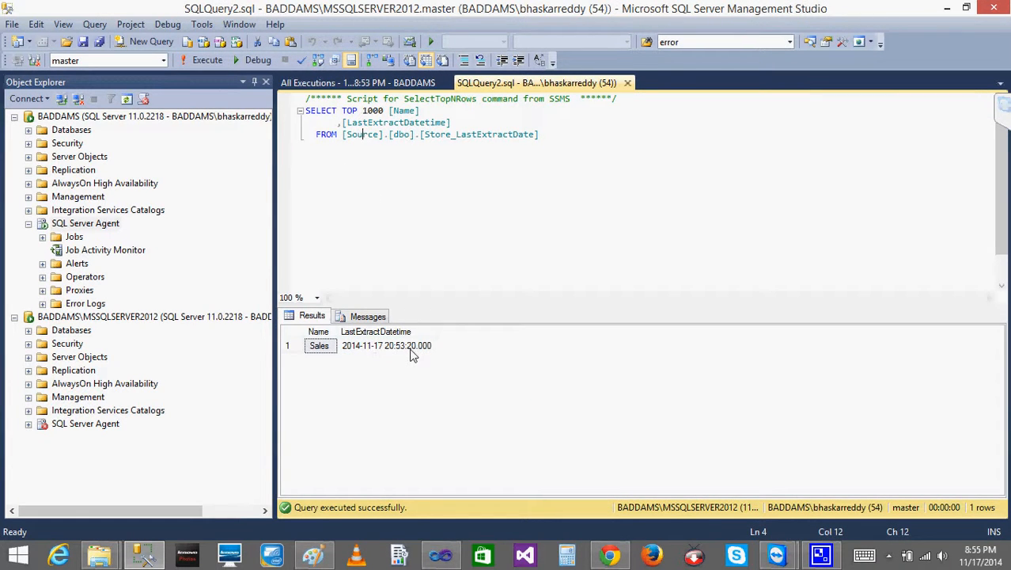
pyautogui.click(402, 348)
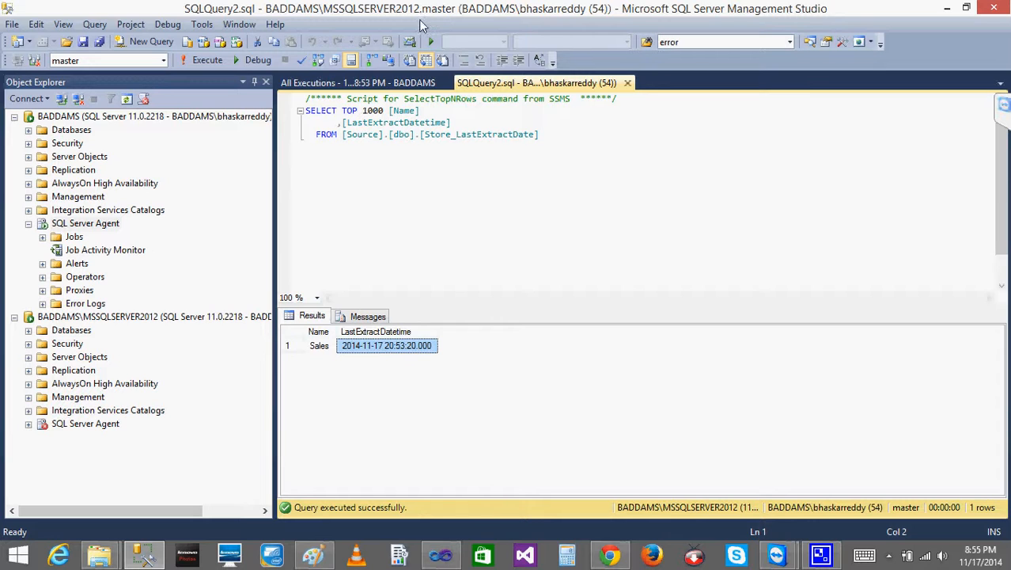
# Select the top 1000 rows of dbo.SALES in the Dest database on MSSQLSERVER2012 and check the CHANGED_DATE of SID 4
pyautogui.click(30, 224)
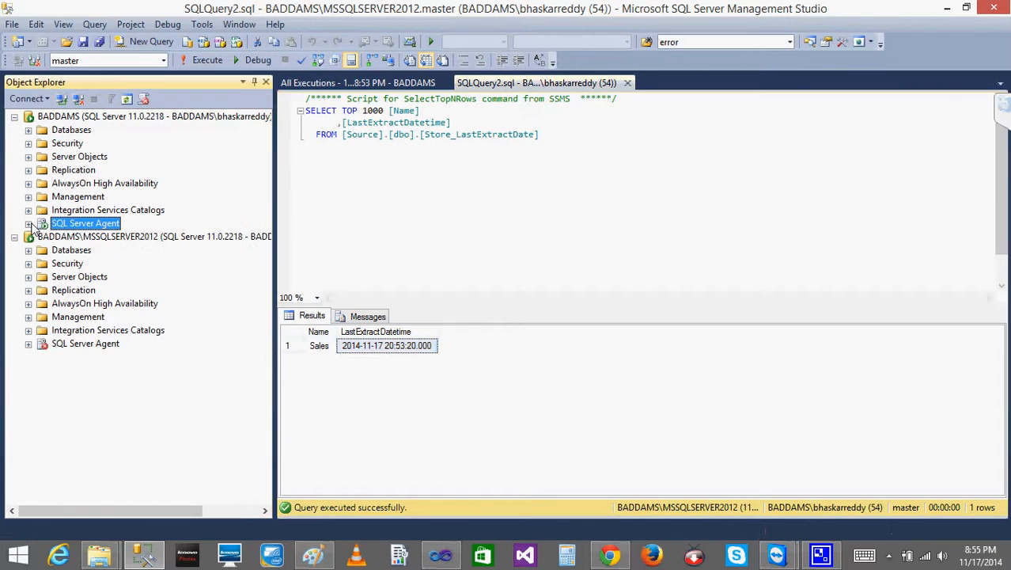
pyautogui.click(29, 250)
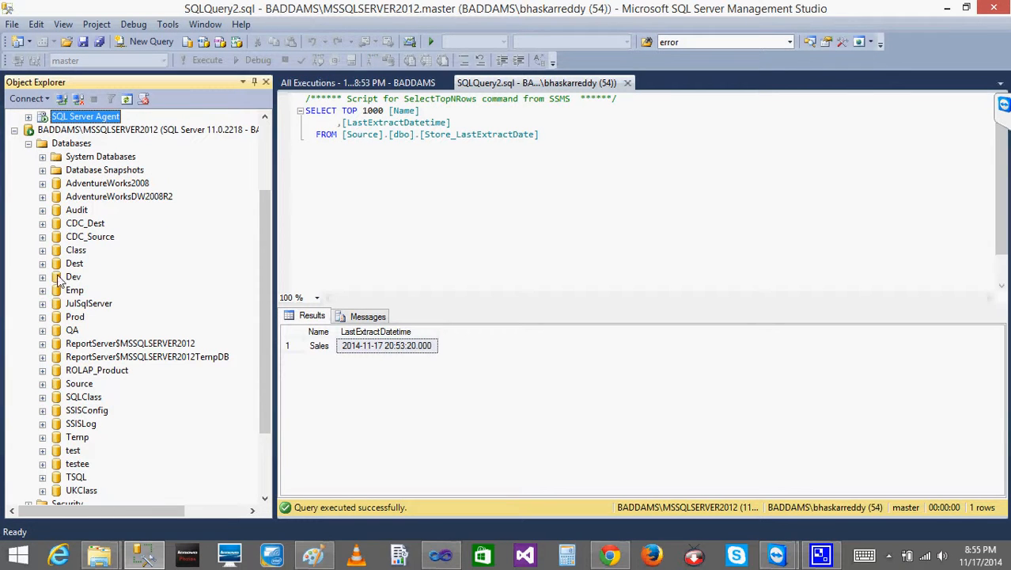
pyautogui.click(42, 263)
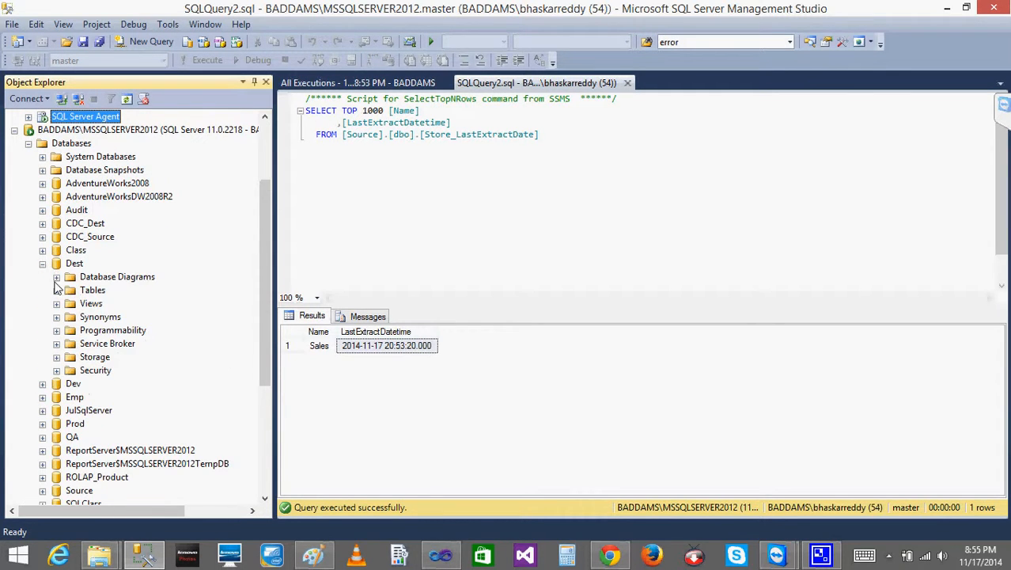
pyautogui.click(56, 290)
pyautogui.rightClick(126, 331)
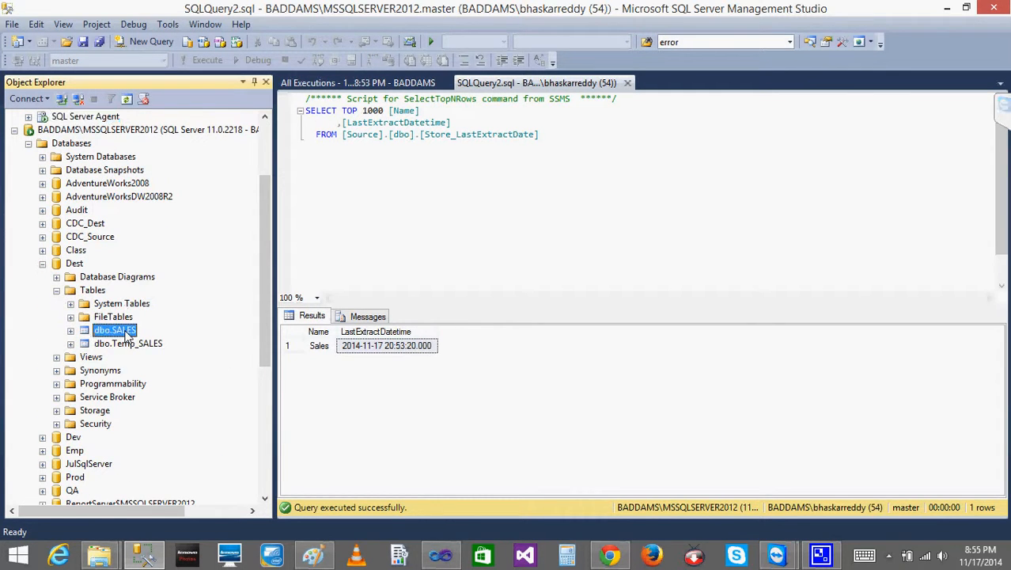
pyautogui.click(213, 285)
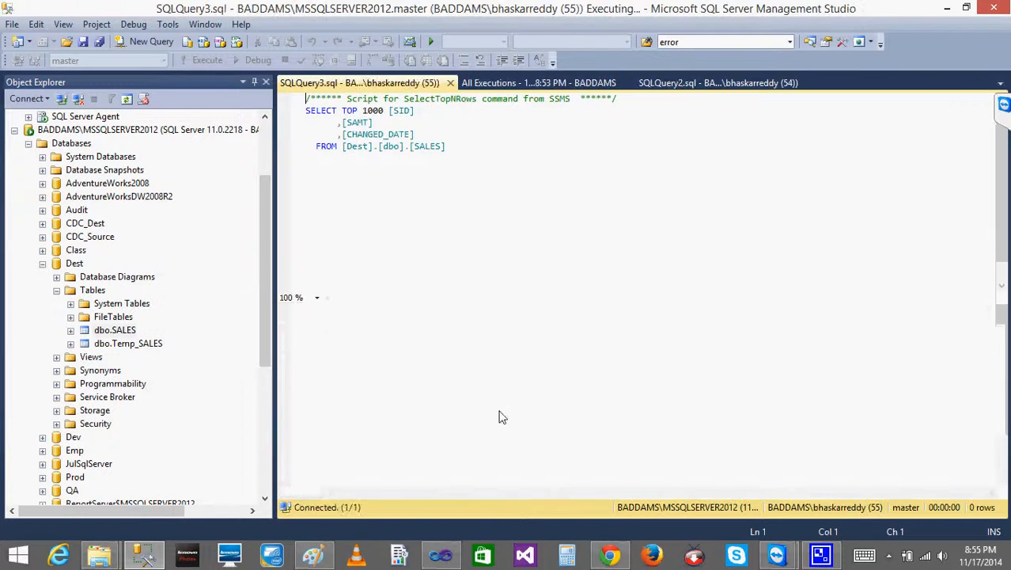
pyautogui.click(420, 393)
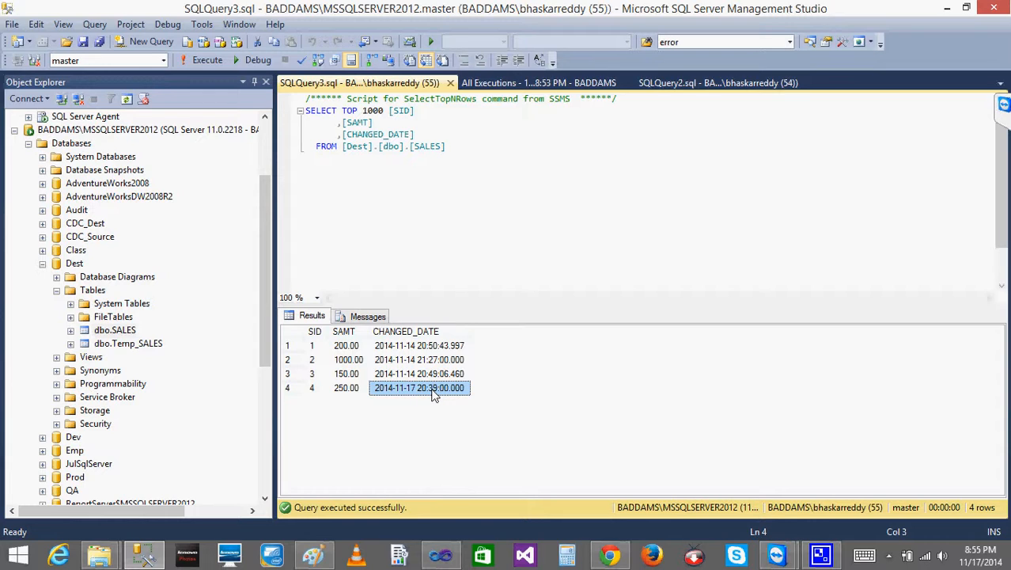
# Close the SALES and Store_LastExtractDate query windows and minimize the application to the desktop
pyautogui.click(450, 82)
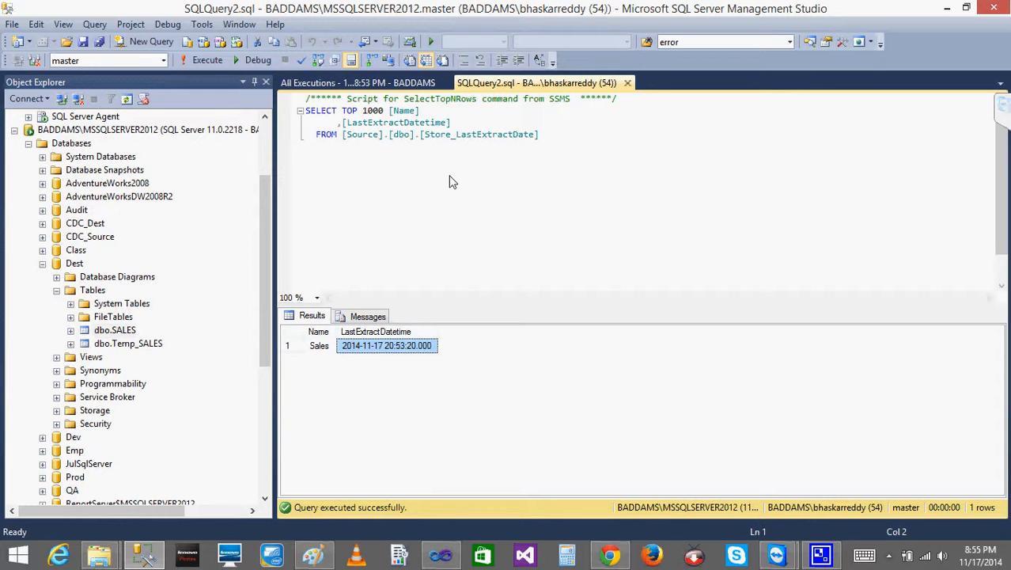
pyautogui.click(627, 82)
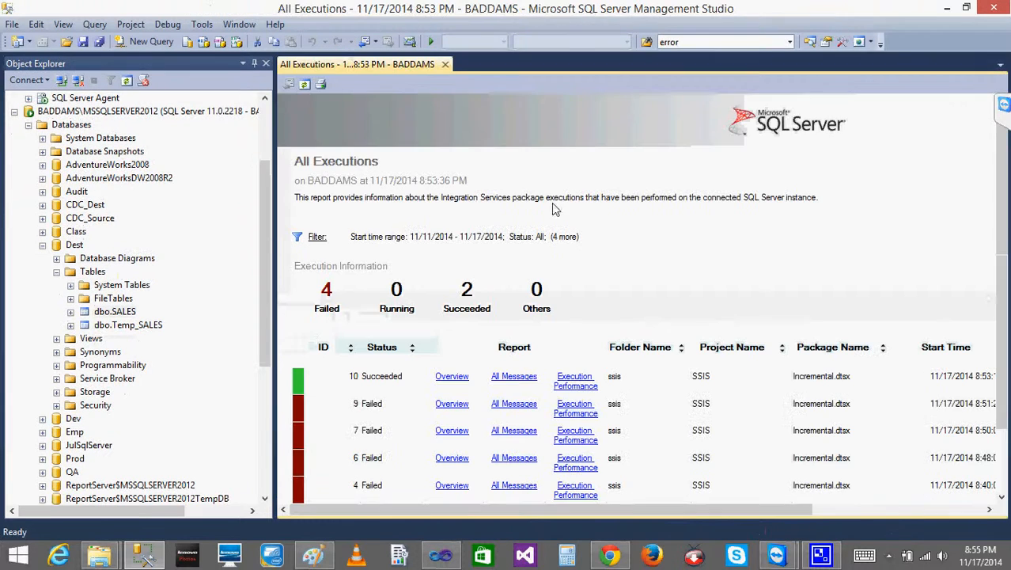
pyautogui.click(949, 7)
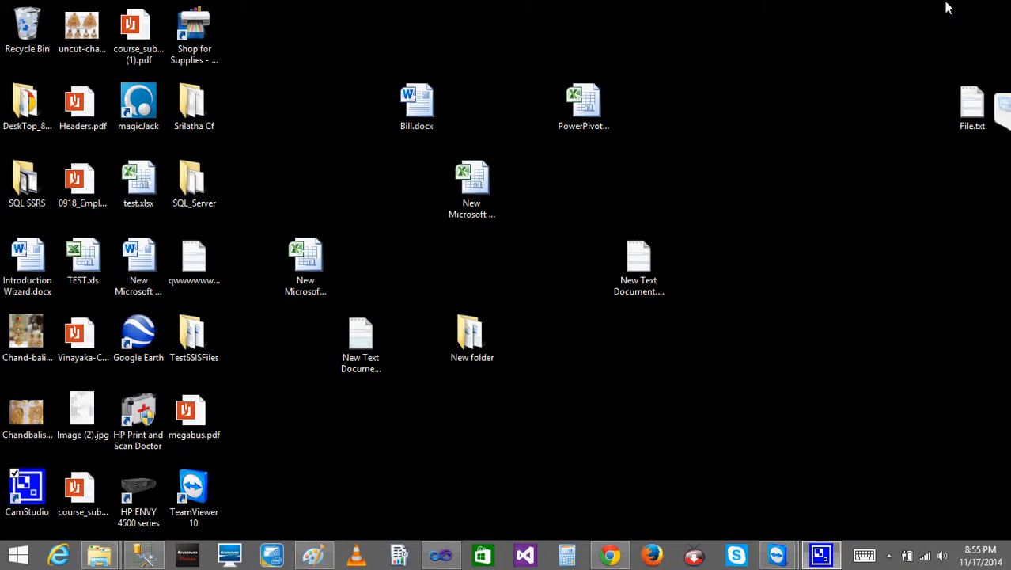
pyautogui.click(890, 555)
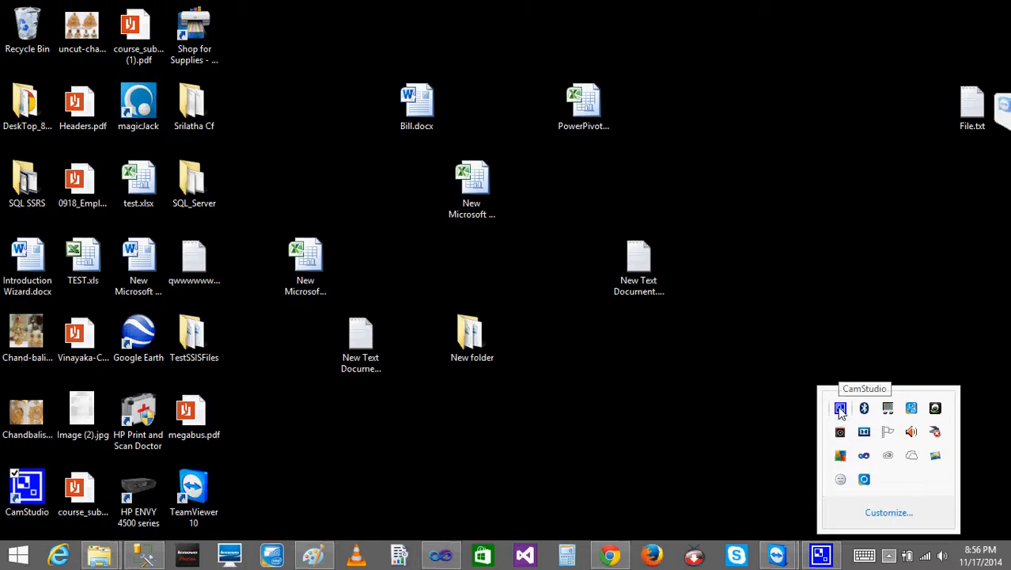